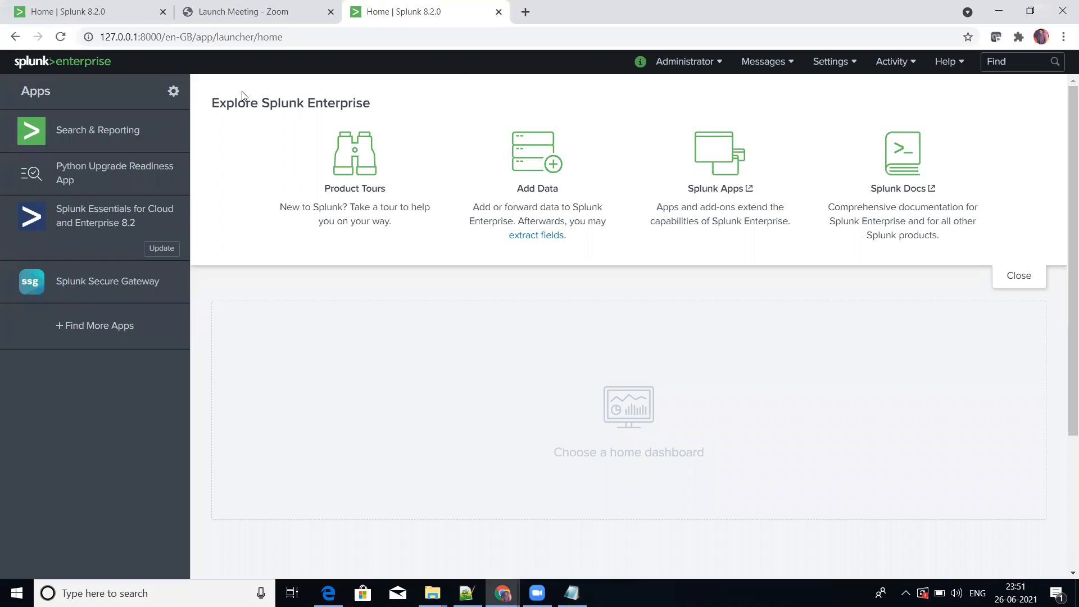
Open the Search & Reporting app and enter the base search index=_internal sourcetype=splunkd_ui_access.
left_click(132, 130)
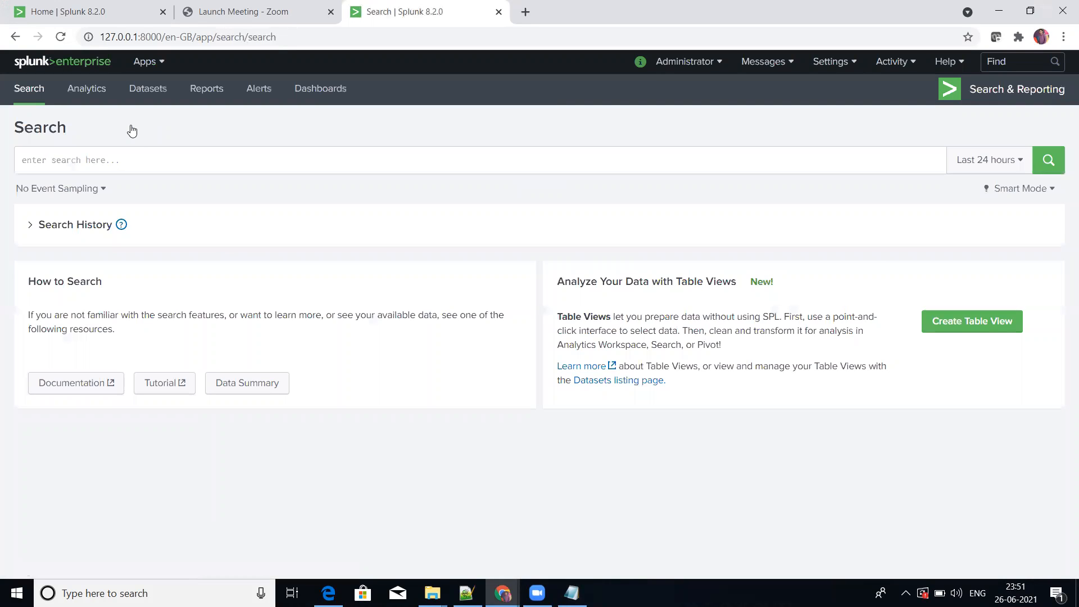
left_click(139, 165)
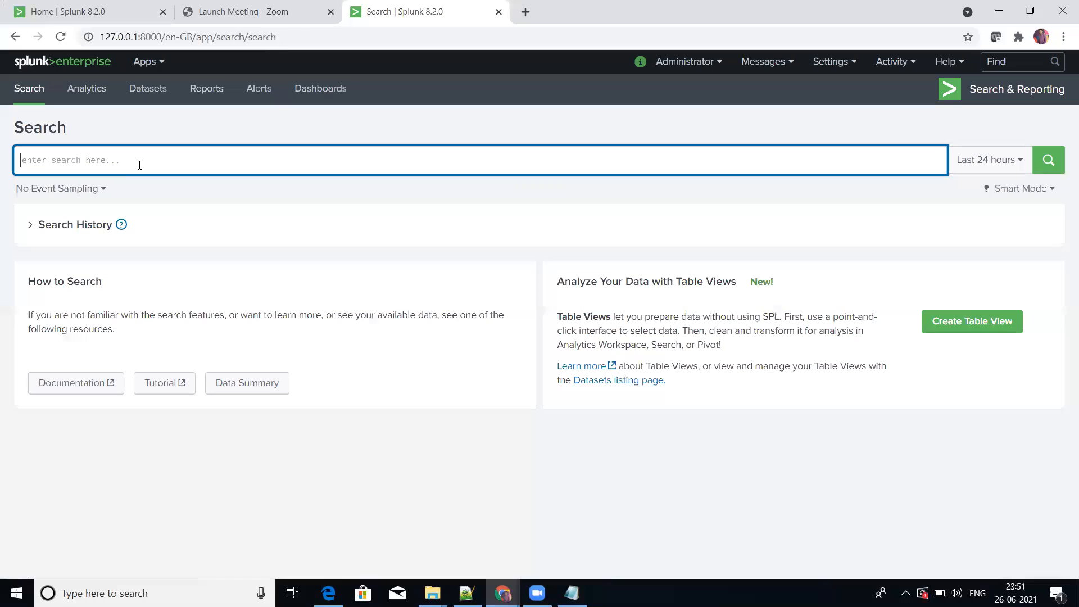
type("index=_internal")
key("BackSpace")
key("BackSpace")
key("BackSpace")
key("BackSpace")
key("BackSpace")
type("ernal")
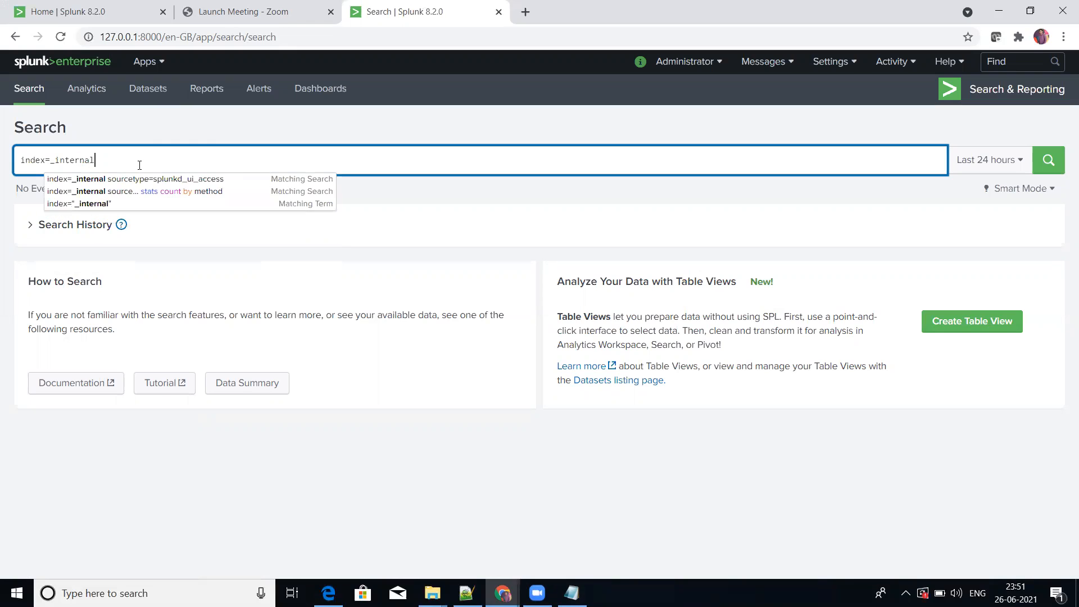
key("Down")
key("Return")
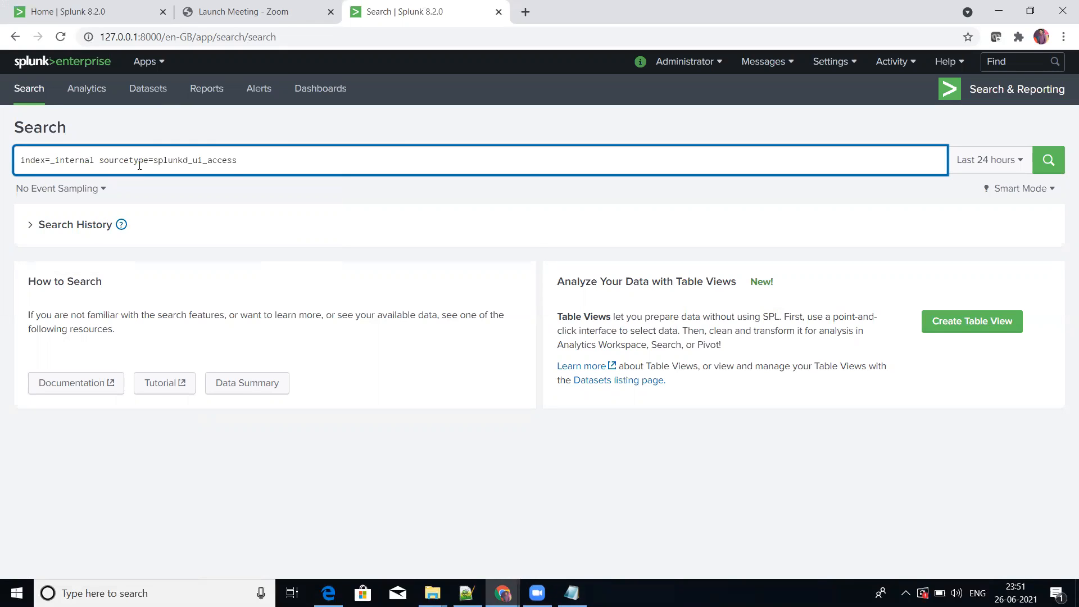
Extend the search with | stats count by method and run it over the last 7 days.
type("| stats count by method")
key("Return")
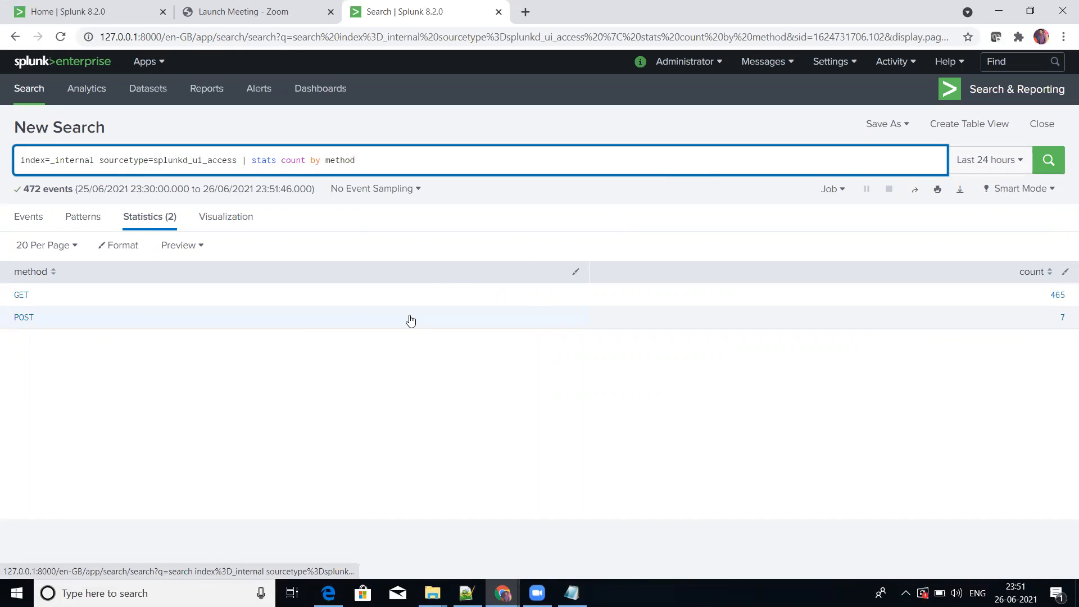
left_click(988, 160)
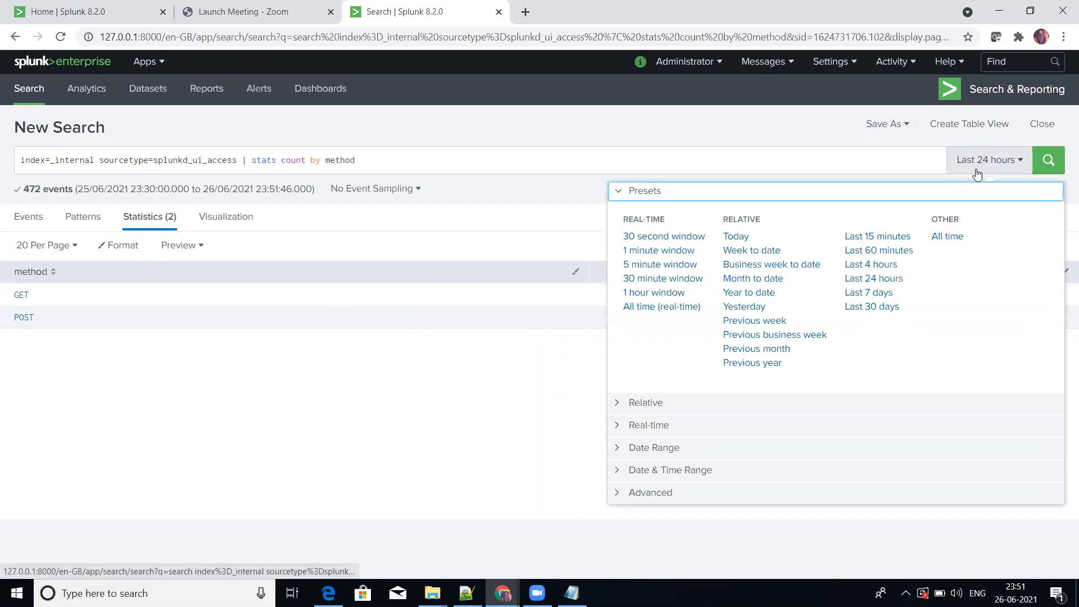
left_click(871, 293)
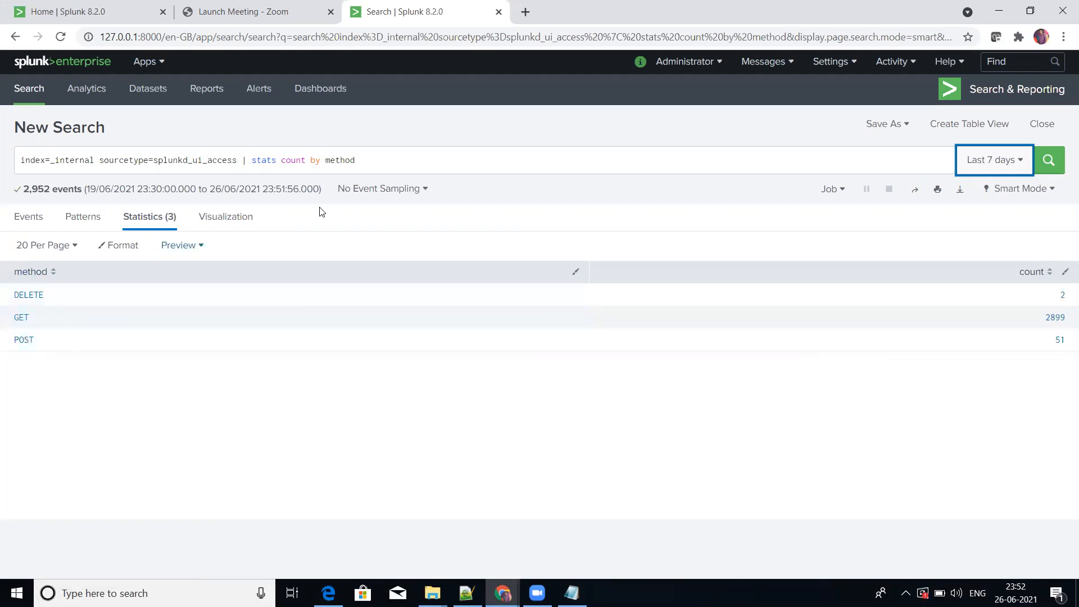
Check the installed Splunk Enterprise version in the product's About information and close it.
left_click(894, 126)
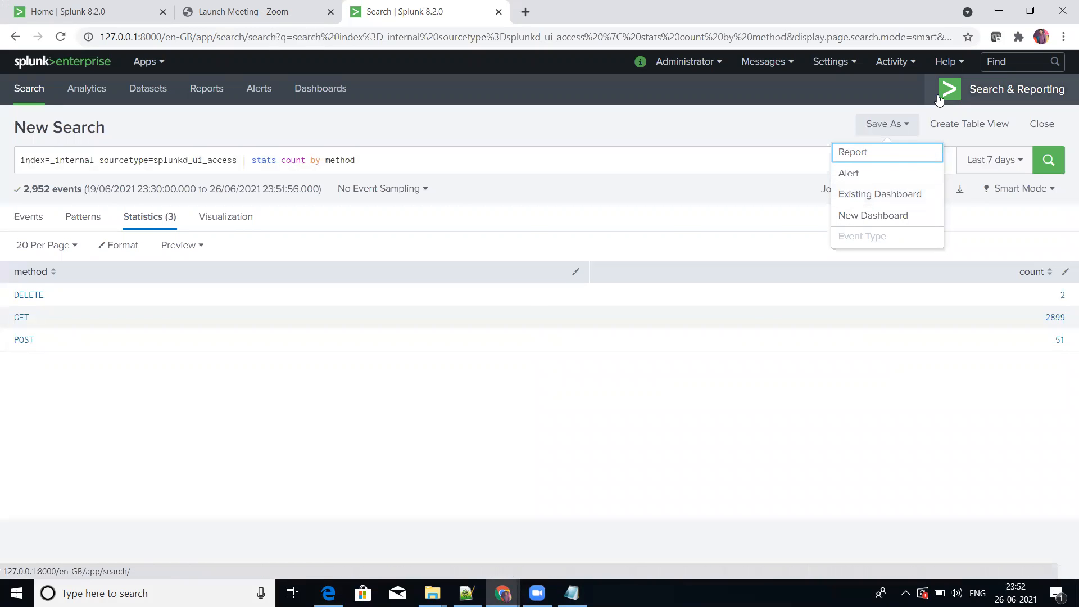
left_click(948, 62)
left_click(886, 239)
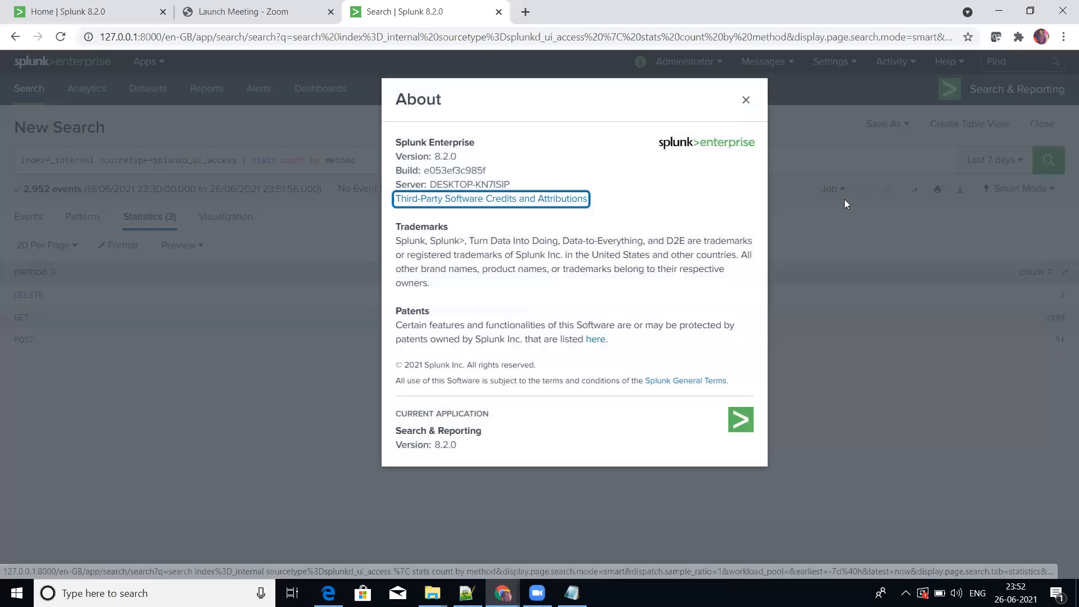
double_click(453, 156)
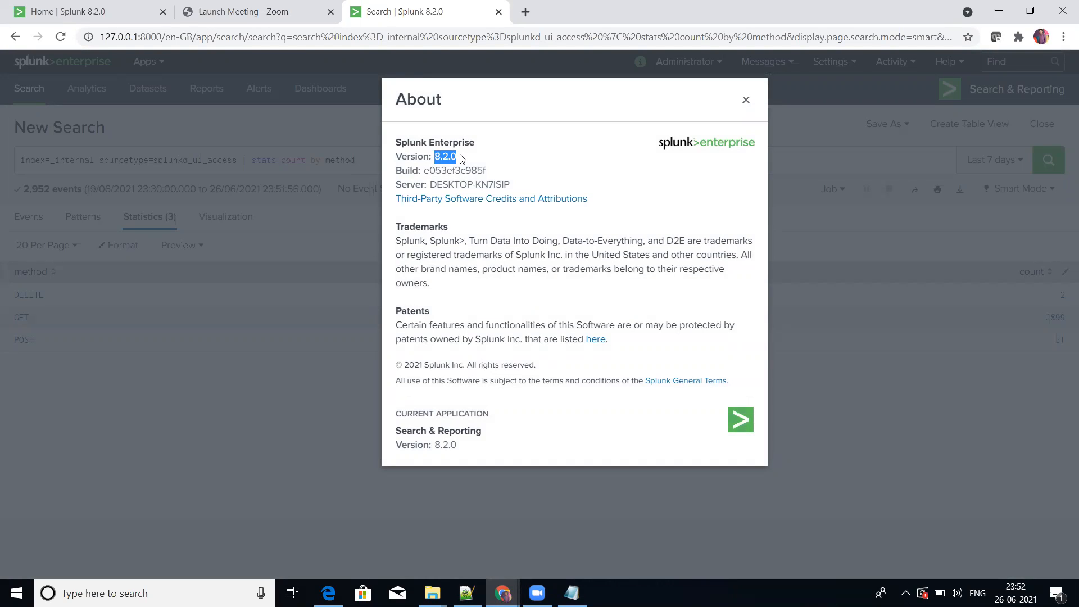
left_click(746, 101)
Set up saving the search to a new classic dashboard titled "Dynamic Dashboard" with permissions Shared in App.
left_click(901, 125)
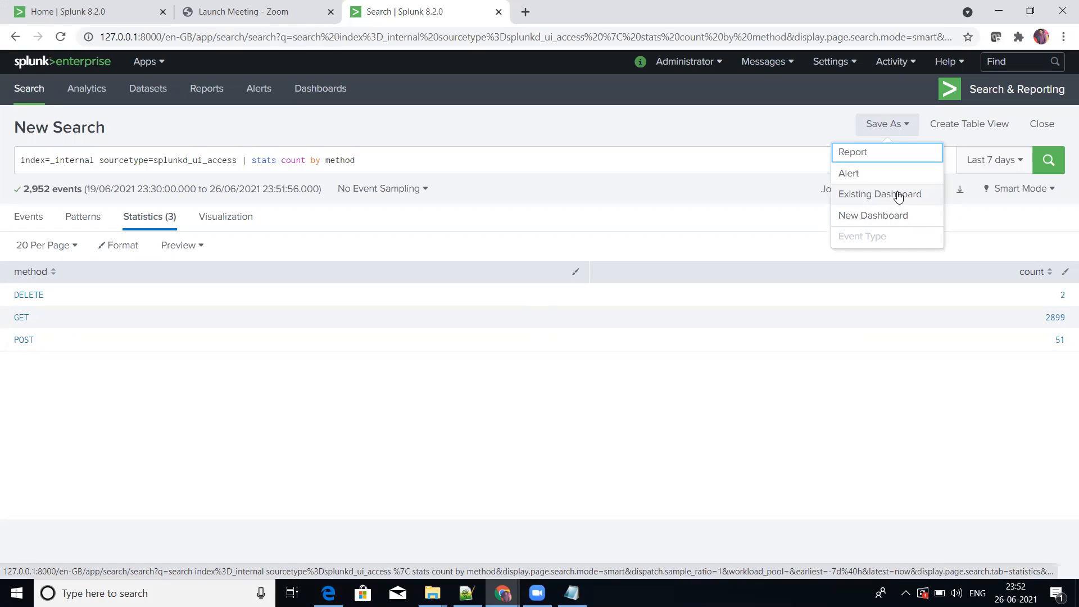
left_click(743, 165)
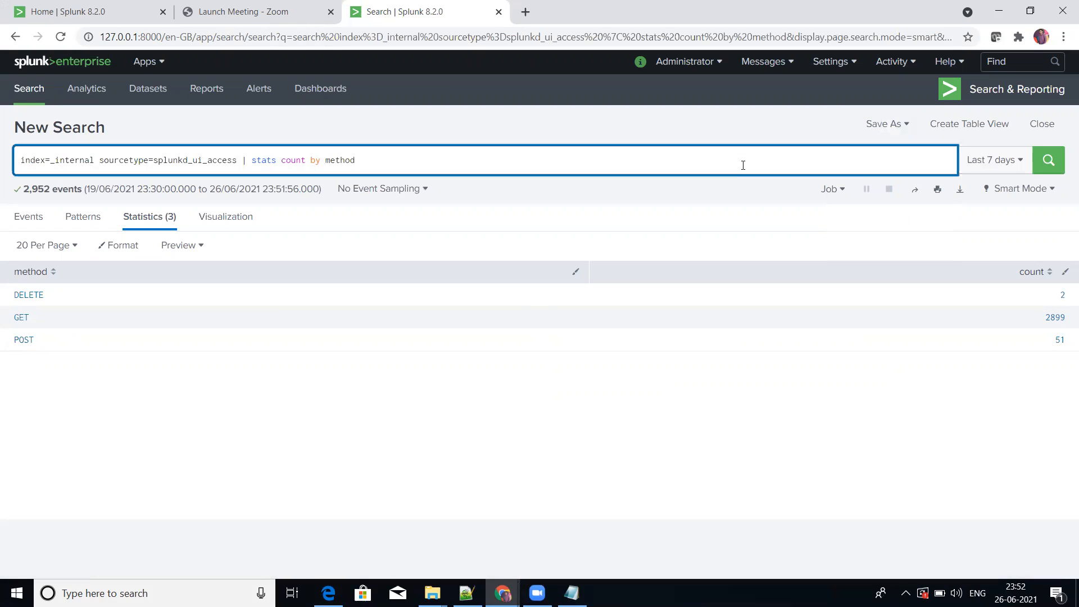
left_click(905, 125)
left_click(875, 217)
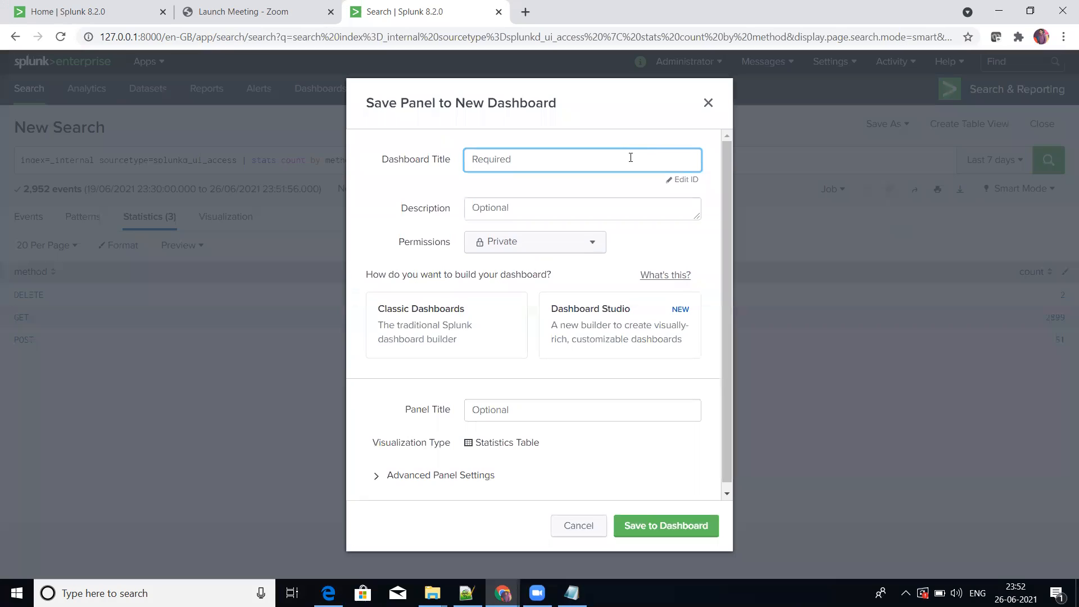
type("Dynamic Dashboard")
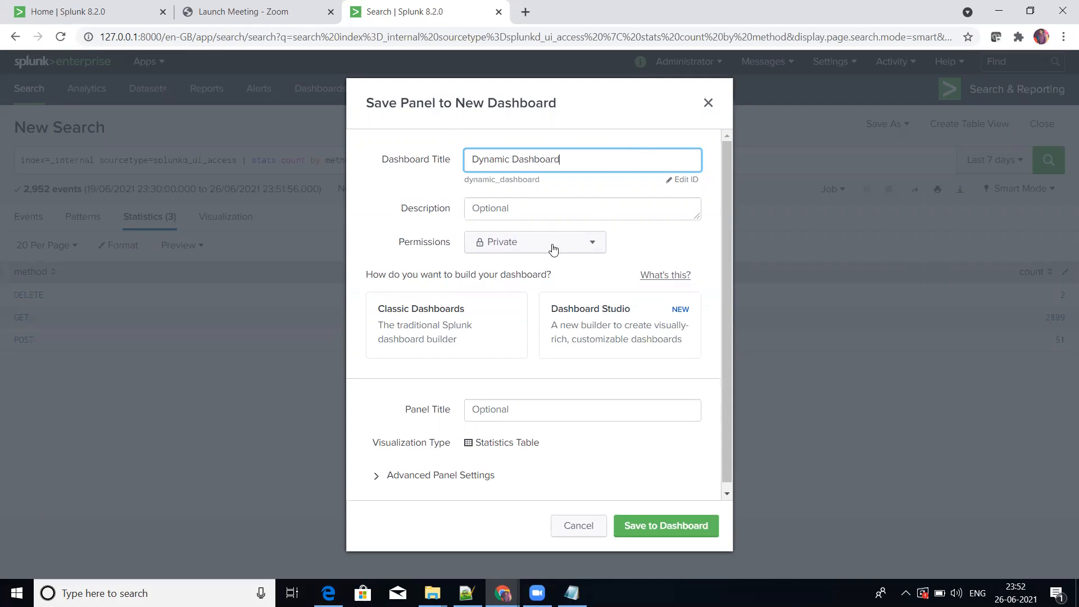
left_click(544, 249)
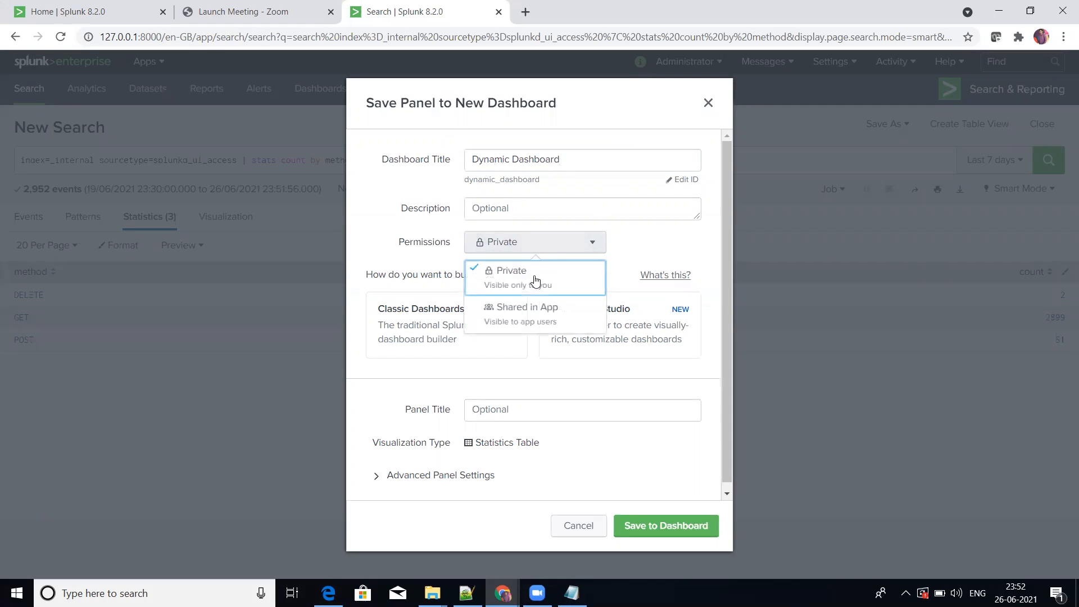
left_click(528, 311)
left_click(452, 321)
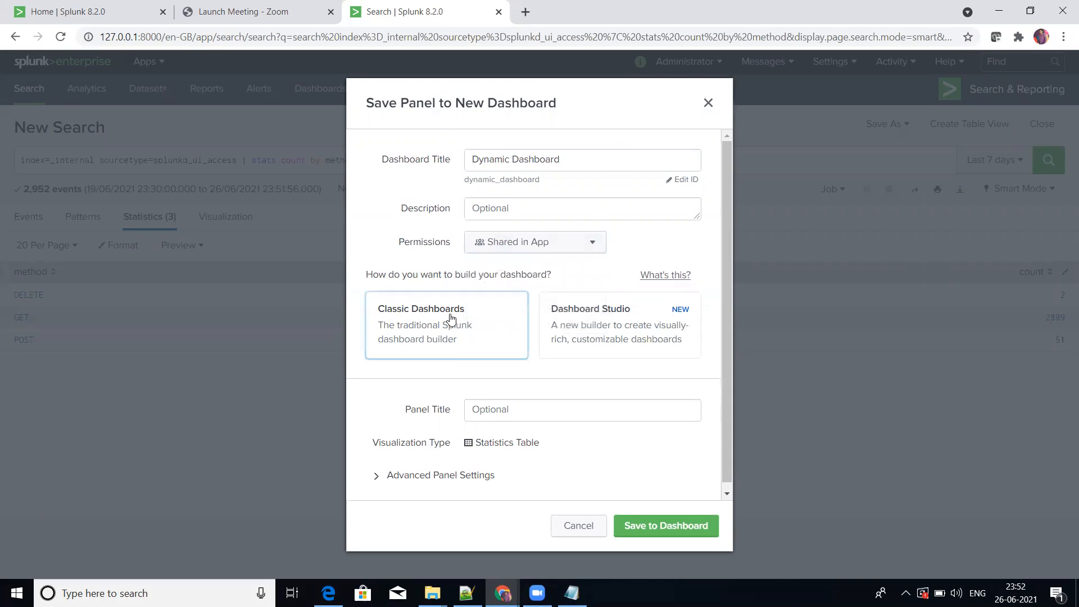
Title the panel "Method Count" and save it to the new dashboard.
left_click(497, 409)
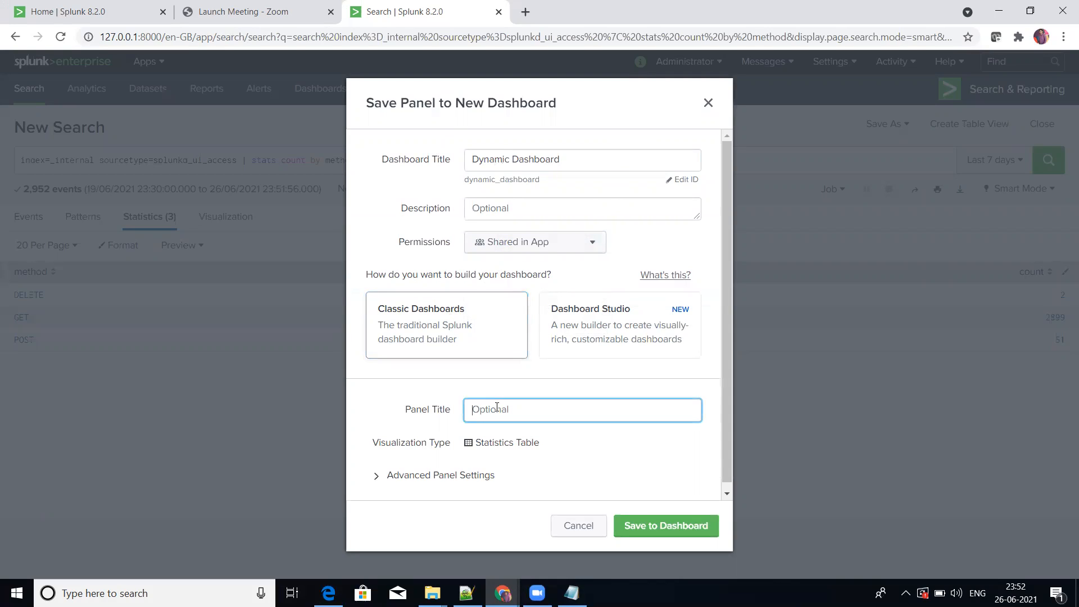
type("Method Count")
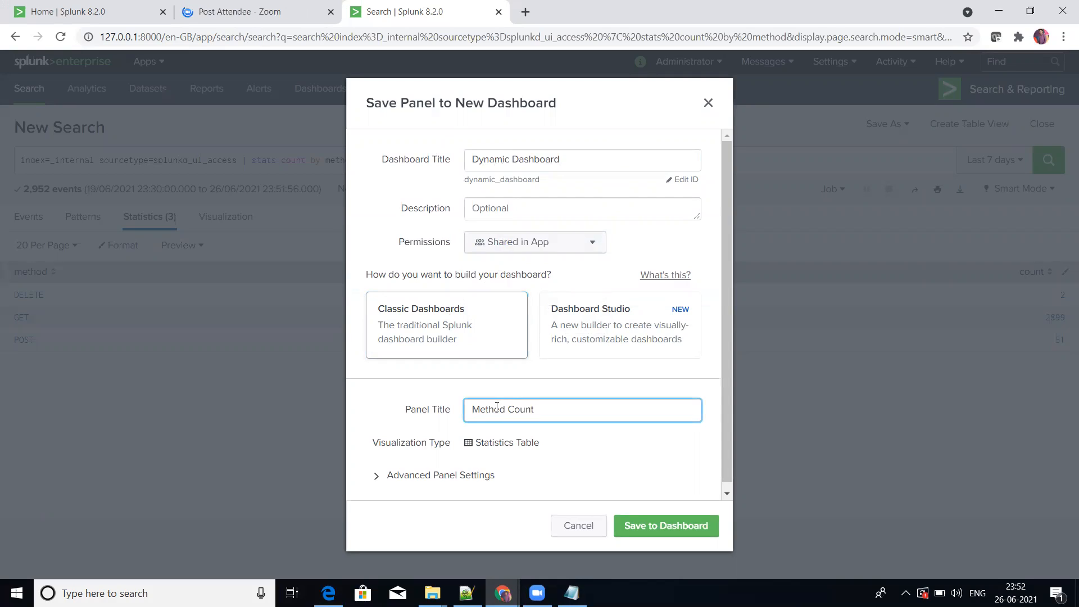
scroll(643, 455, "down", 1)
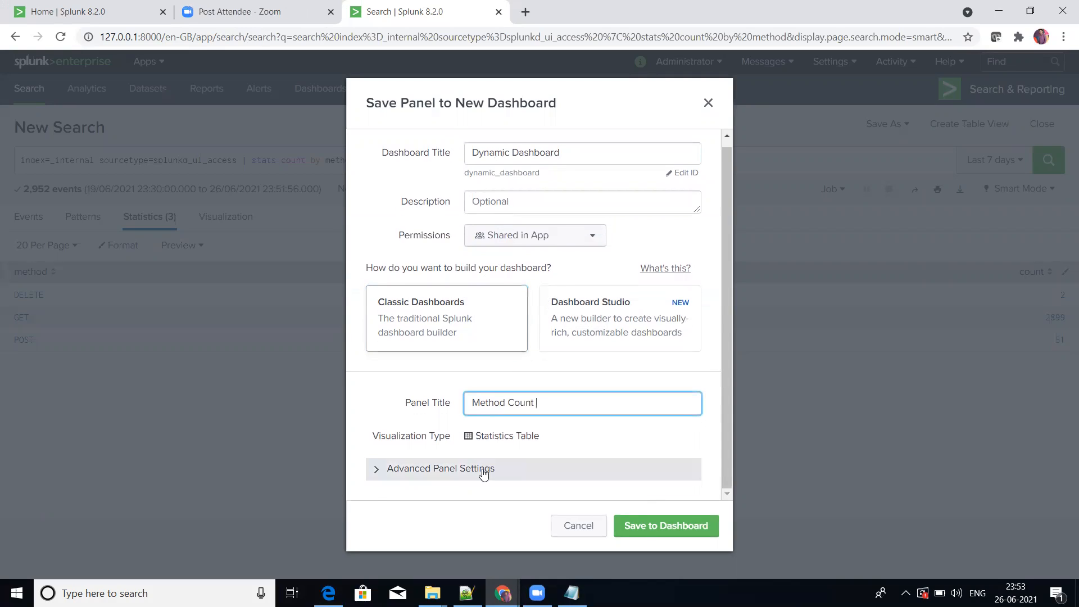
left_click(636, 526)
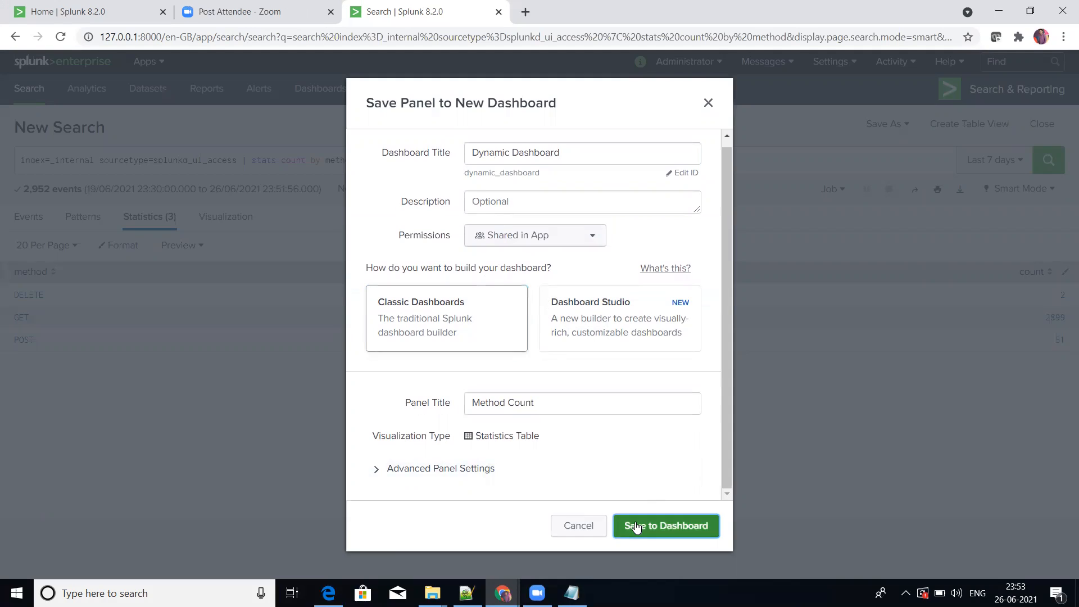
Open the created dashboard in a new browser tab, dismiss the creation message and move that tab into its own window.
right_click(678, 216)
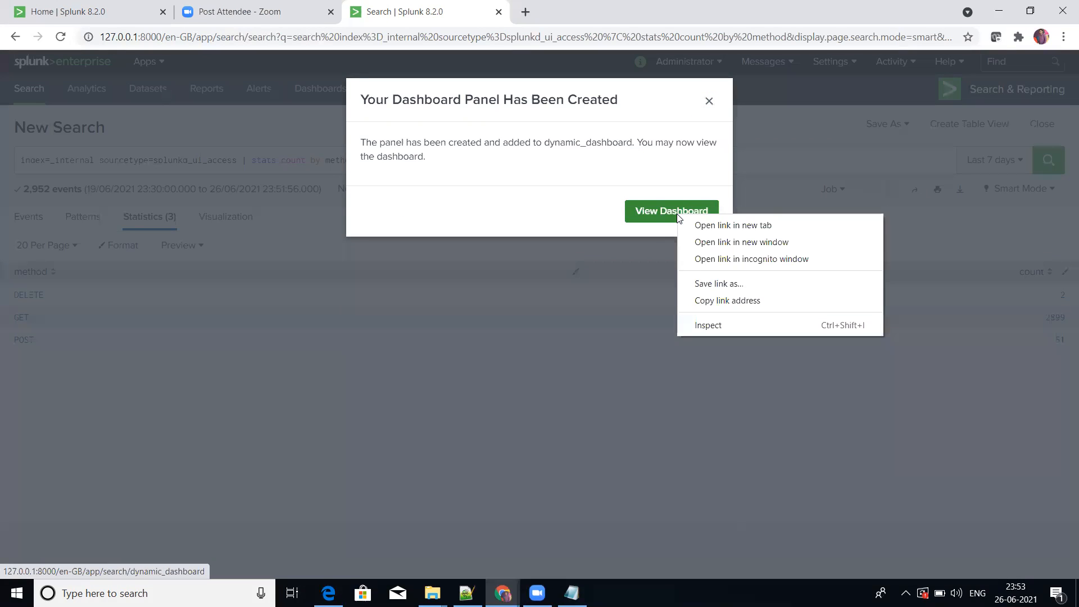
left_click(695, 224)
left_click(709, 101)
left_click_drag(596, 14, 545, 90)
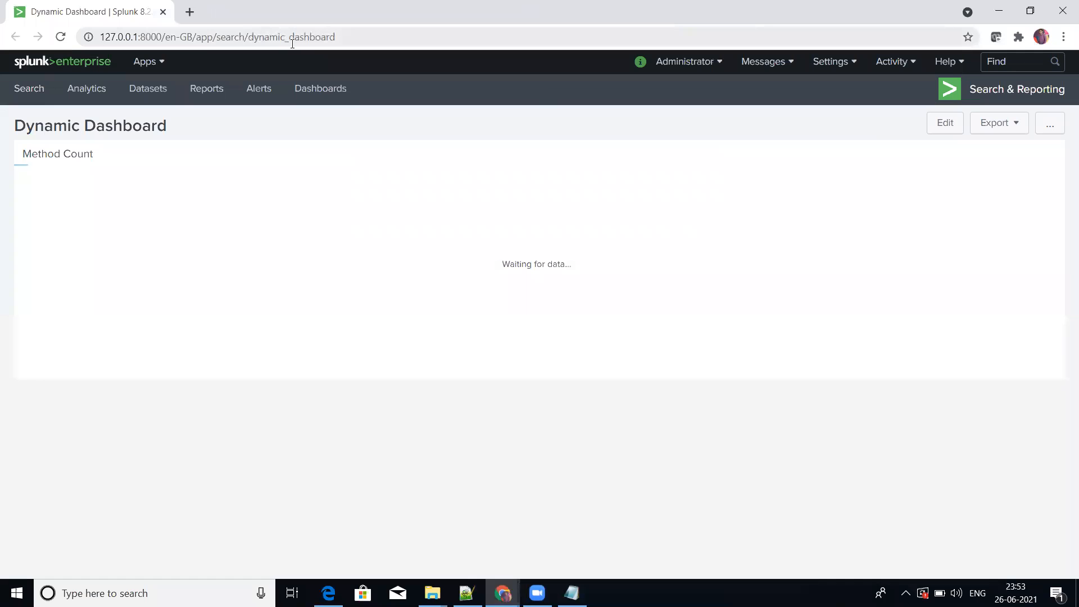
Examine the dashboard ID dynamic_dashboard in the page address of the dashboard.
left_click_drag(248, 38, 347, 52)
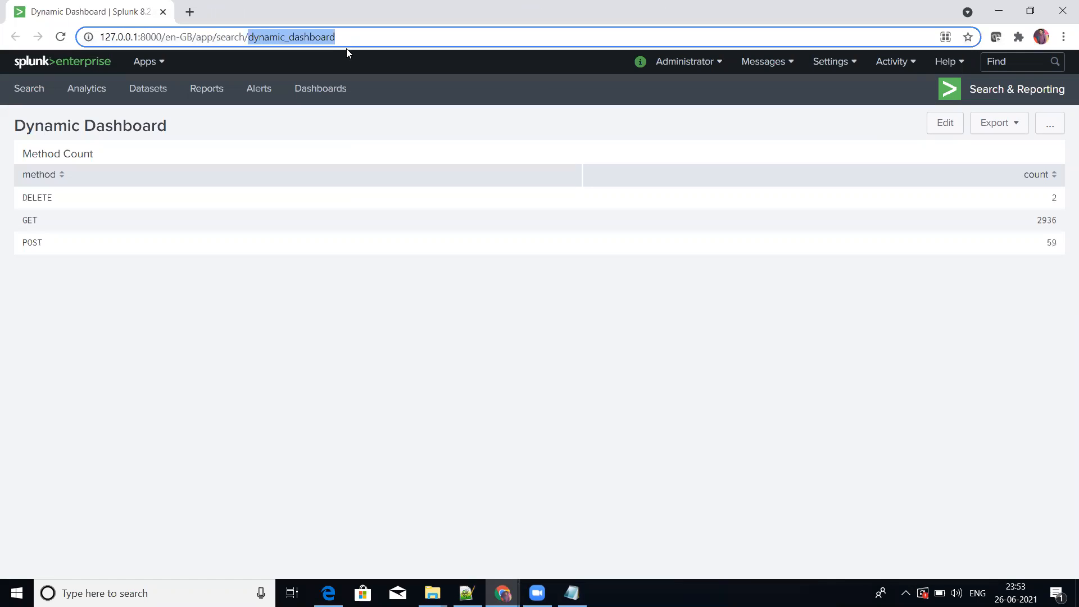
left_click(356, 117)
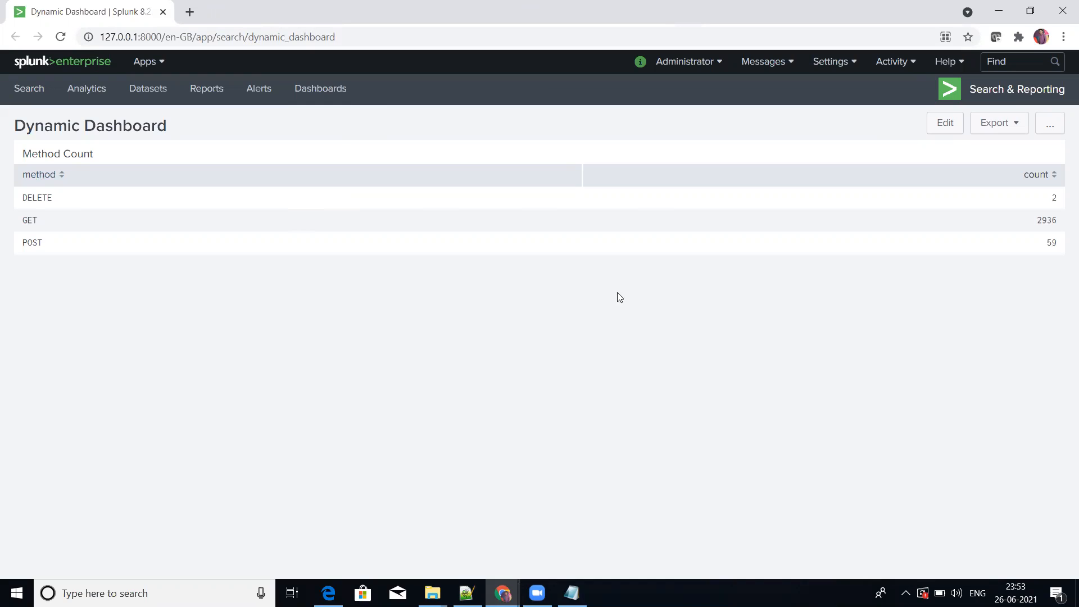
left_click(249, 36)
left_click_drag(249, 36, 357, 35)
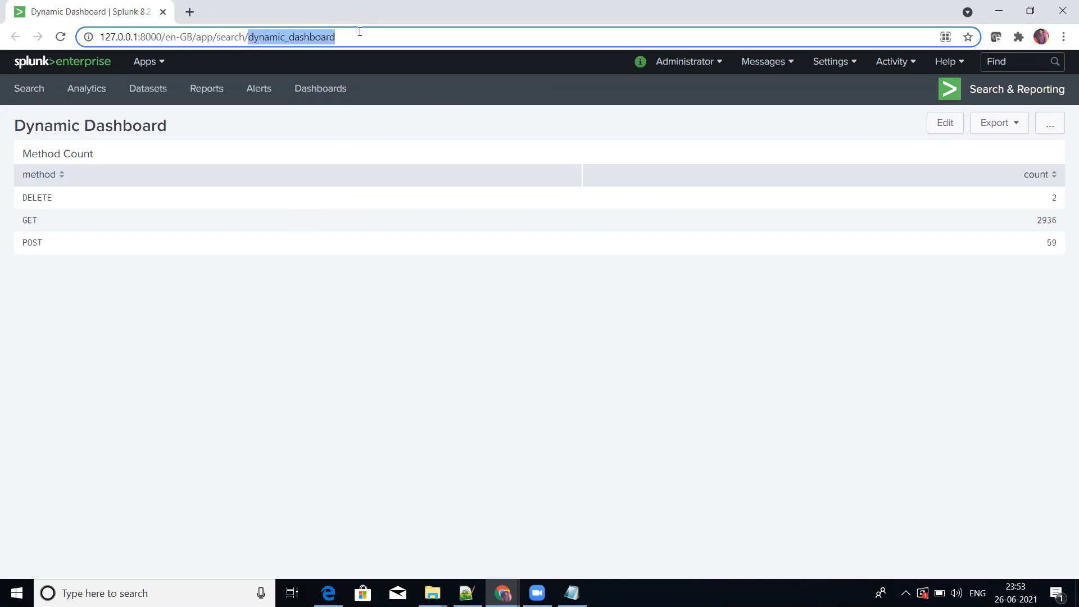
left_click(363, 122)
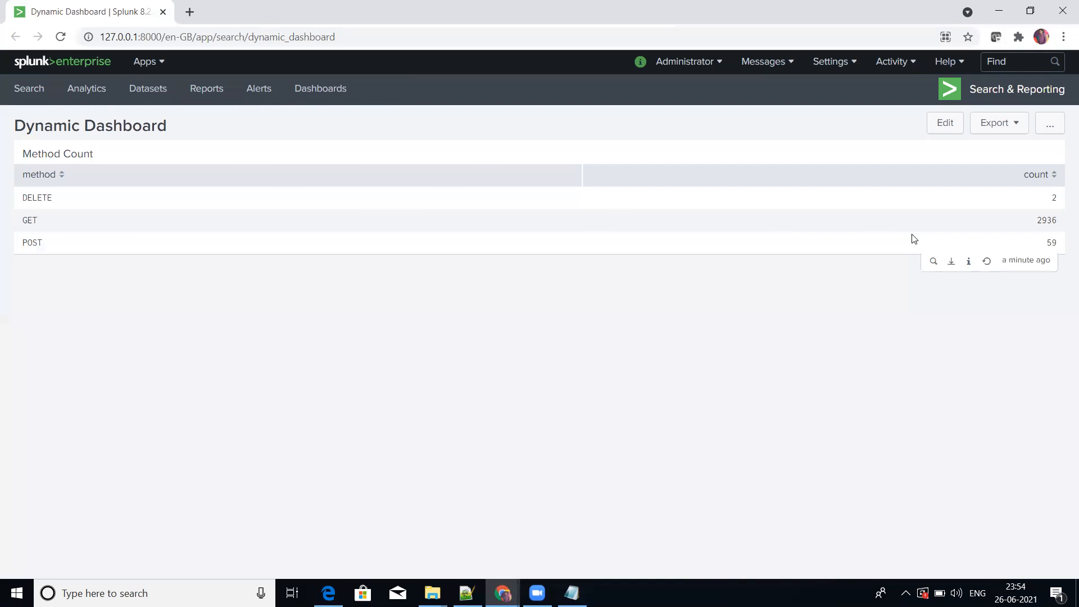
Inspect the Method Count panel's search in a separate tab and the earliest and latest values in the dashboard's XML source.
left_click(933, 262)
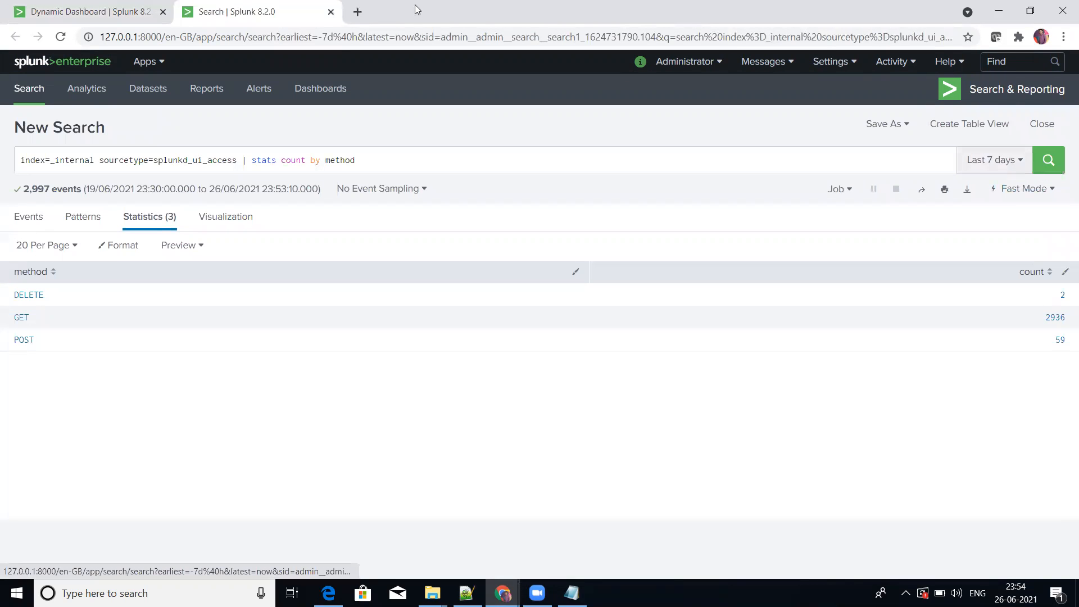
left_click(331, 11)
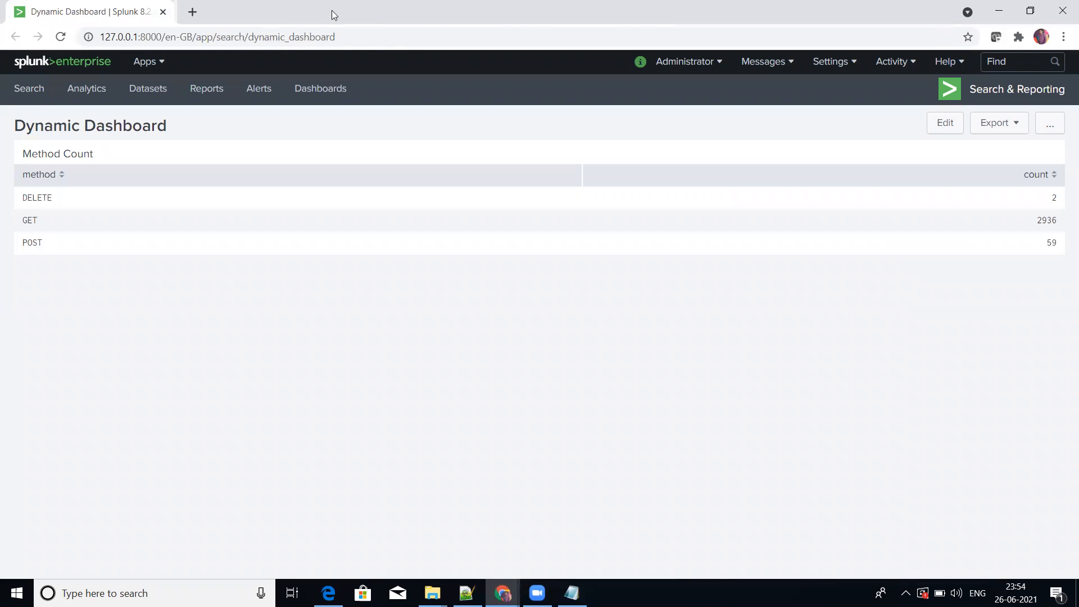
left_click(941, 129)
left_click(267, 193)
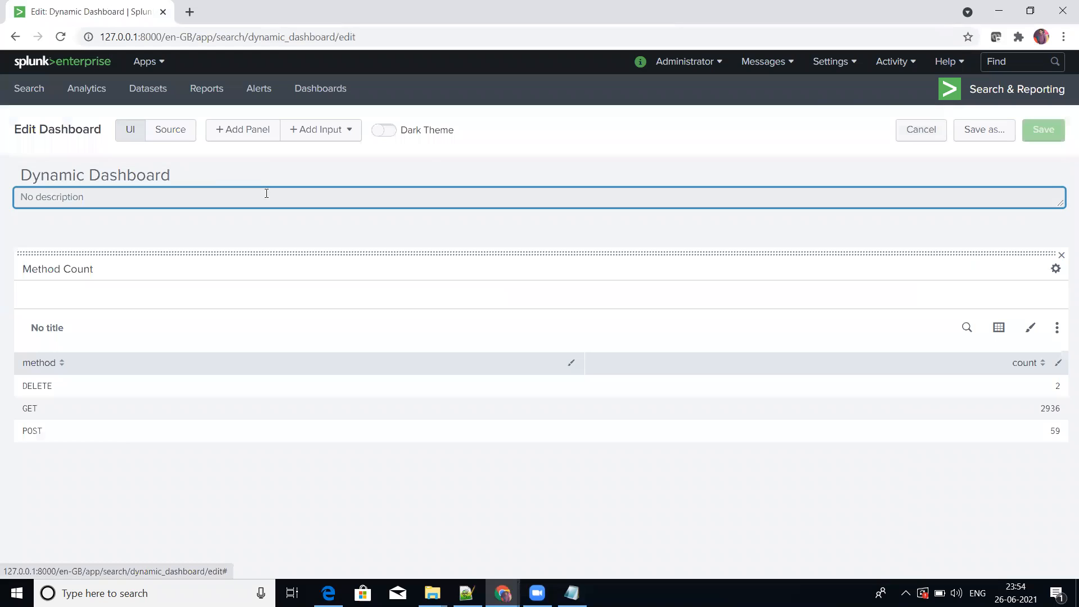
left_click(171, 130)
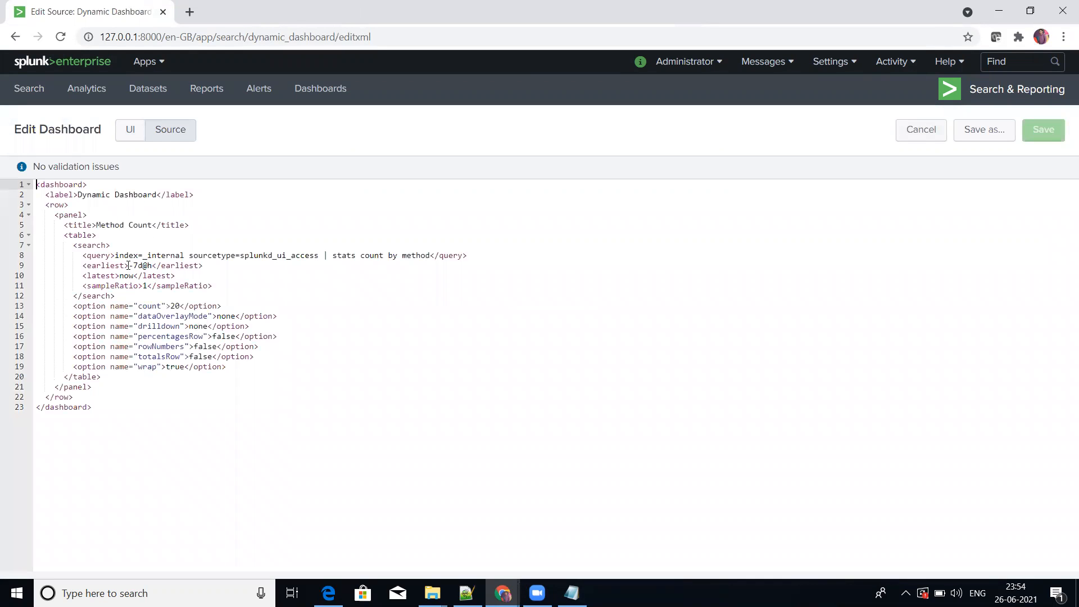
mouse_move(128, 266)
left_mouse_down()
mouse_move(156, 265)
mouse_move(122, 276)
mouse_move(134, 276)
left_mouse_up()
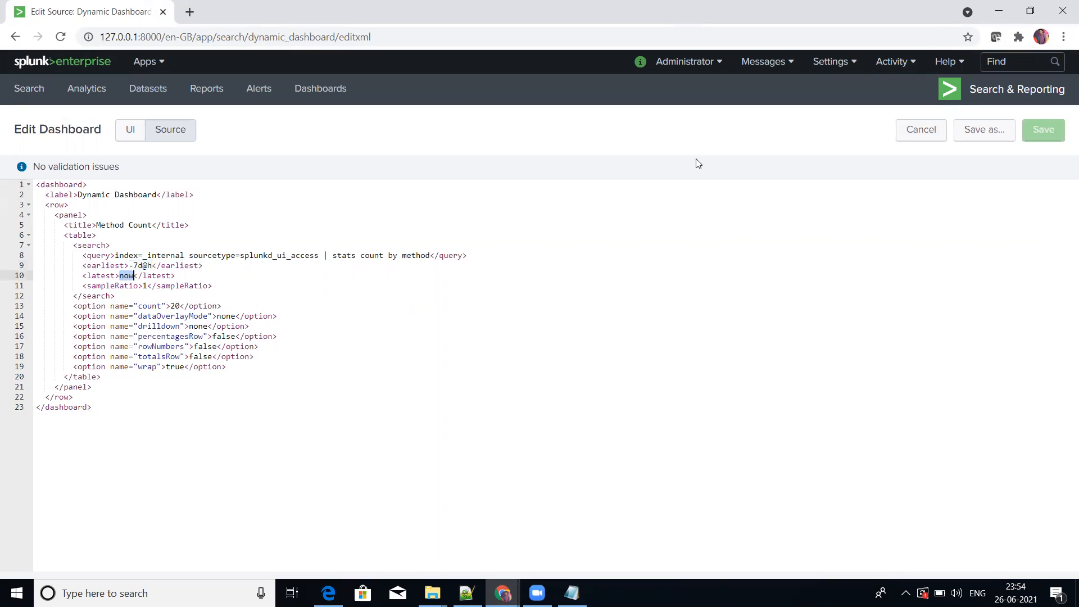
left_click(919, 131)
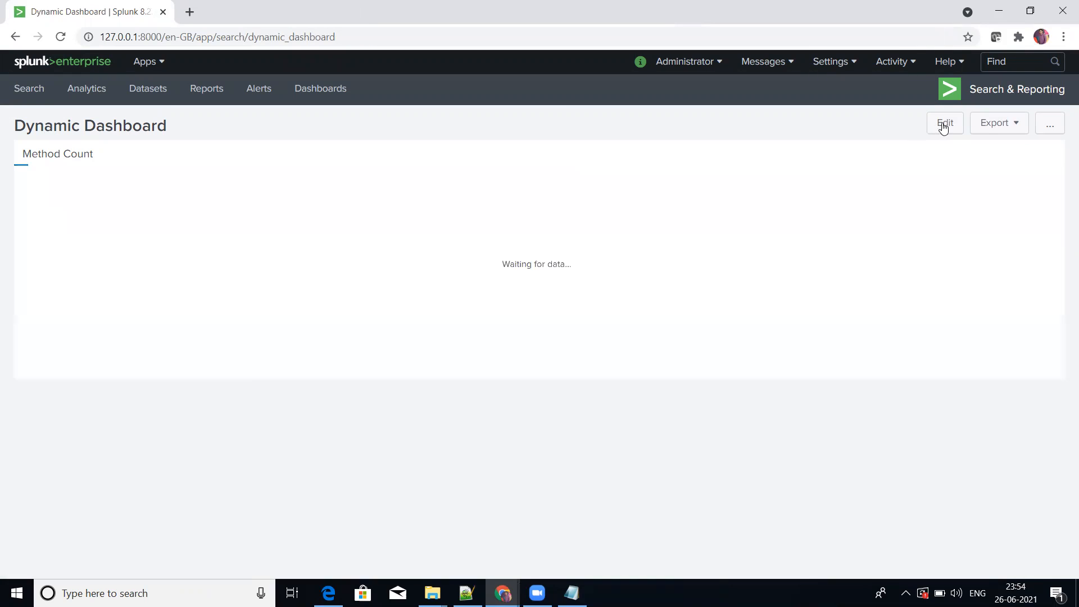
Set the Method Count panel's search time range to Last 15 minutes and save the dashboard.
left_click(944, 128)
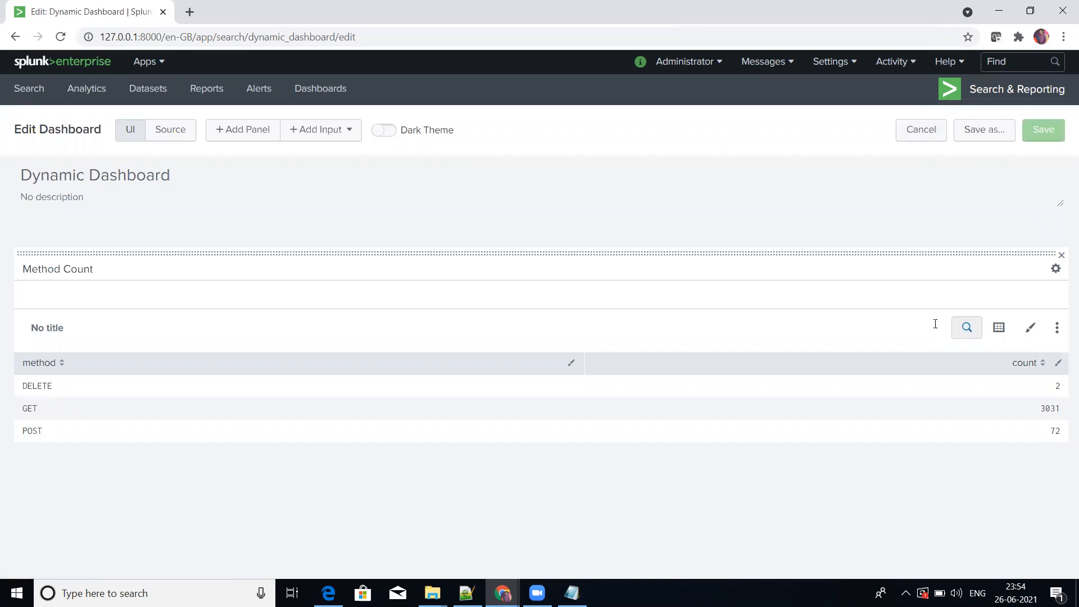
left_click(966, 330)
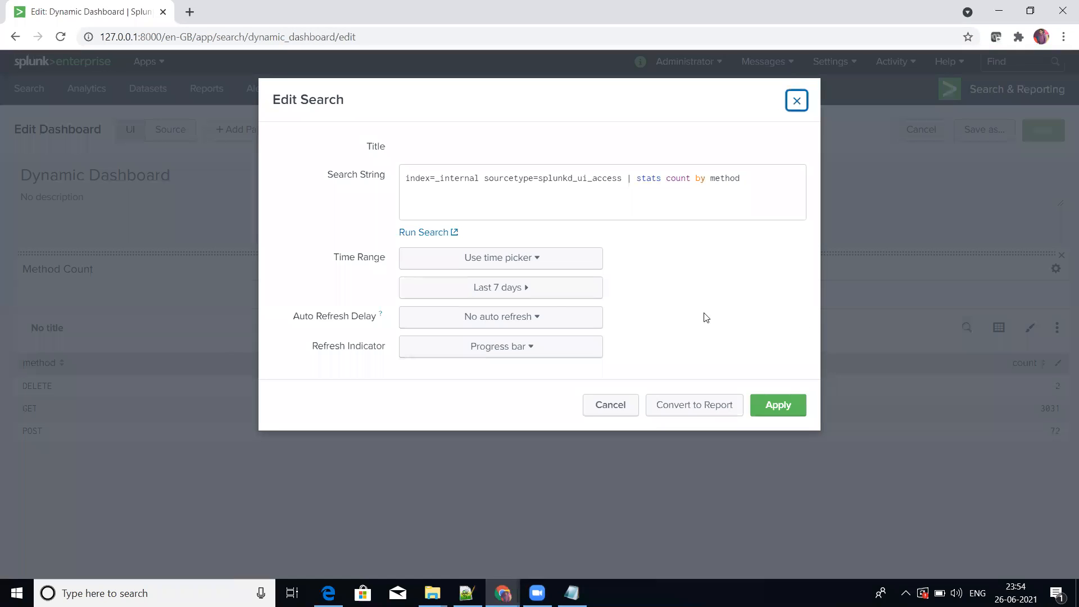
left_click(552, 293)
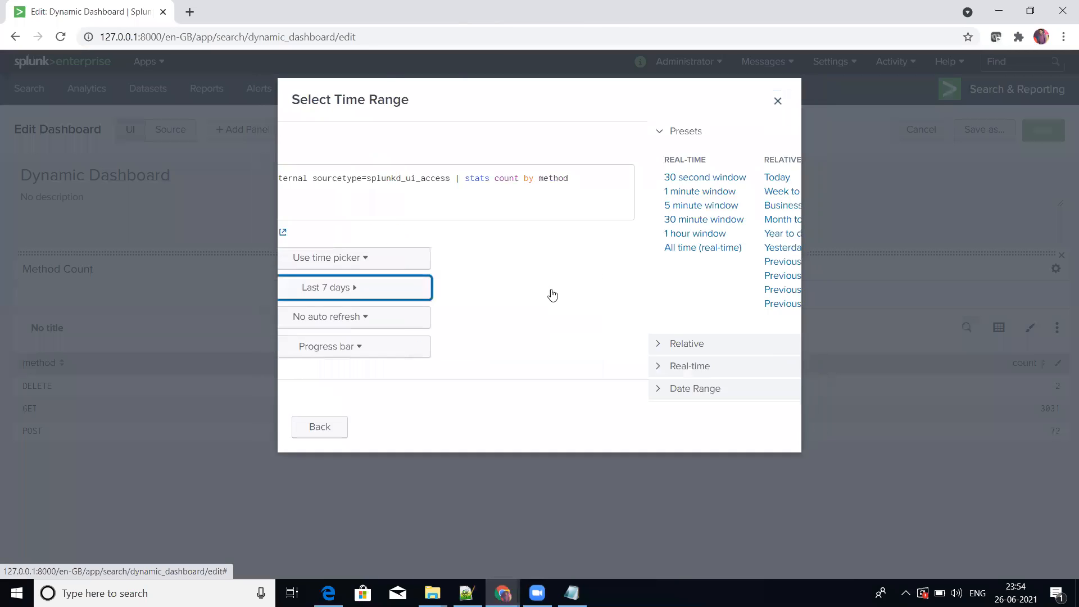
left_click(589, 181)
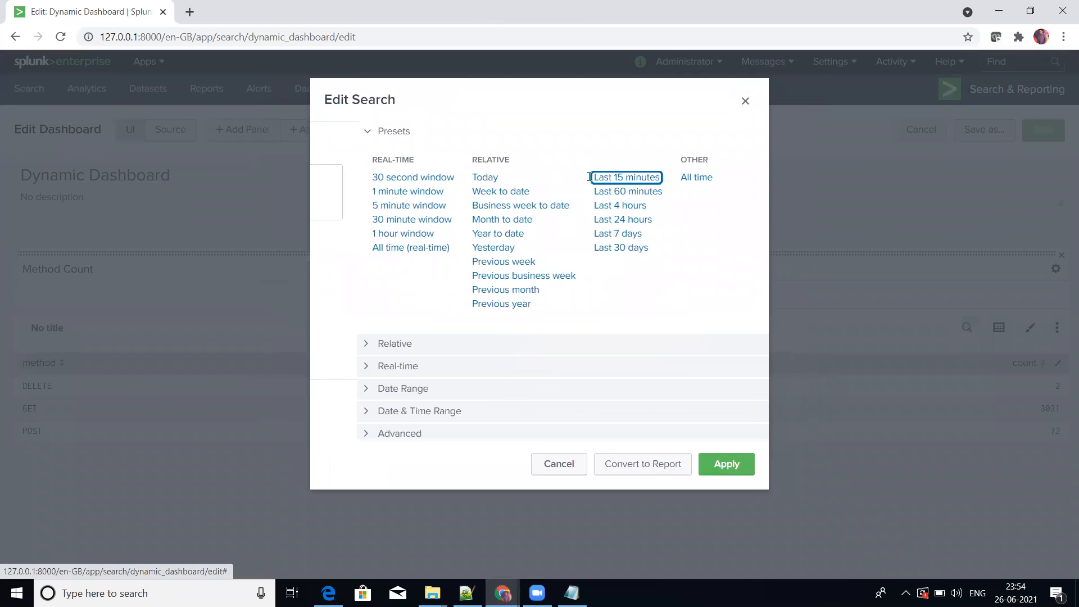
left_click(776, 403)
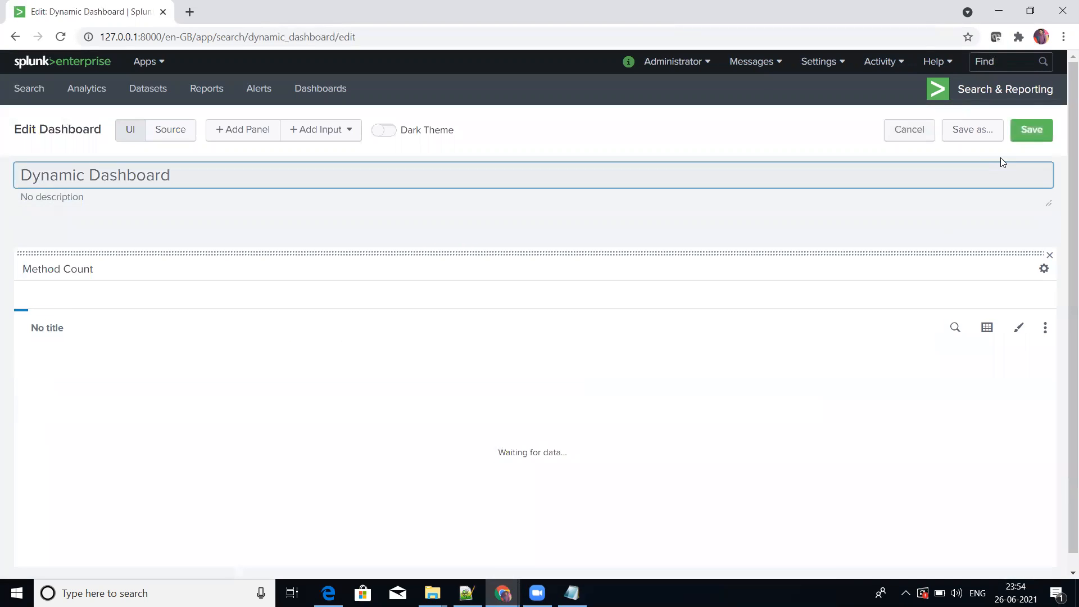
left_click(1032, 131)
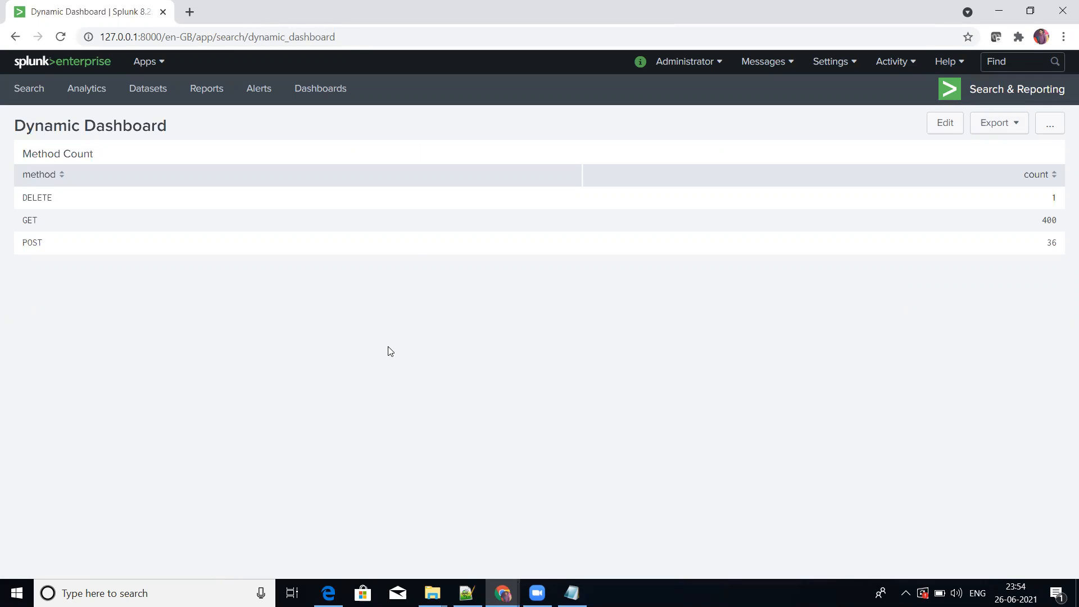
Change the Method Count panel's search time range to Last 30 days and save the dashboard.
left_click(945, 123)
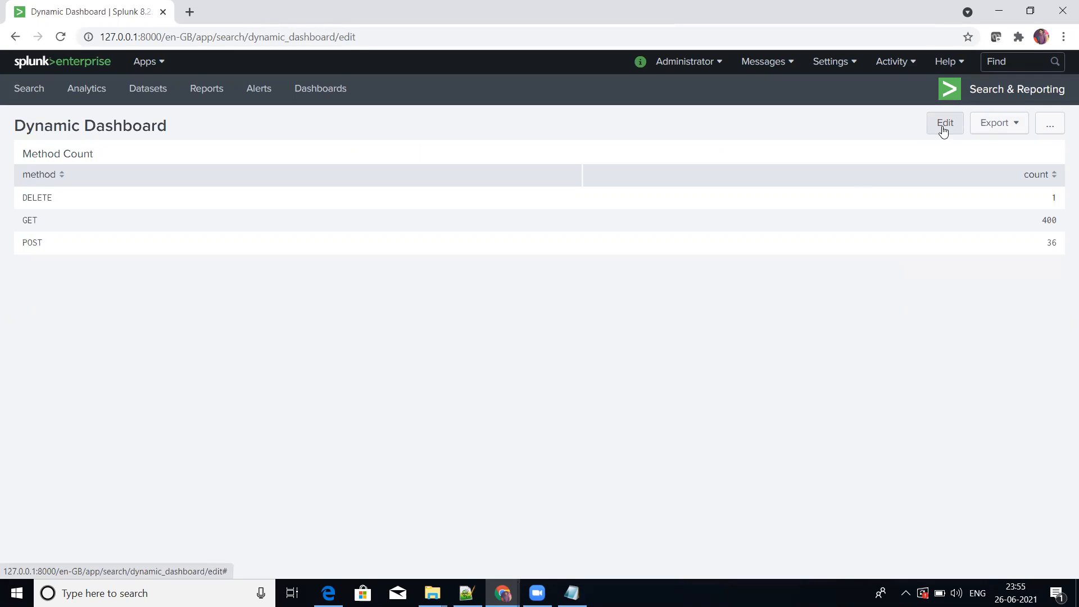
left_click(967, 326)
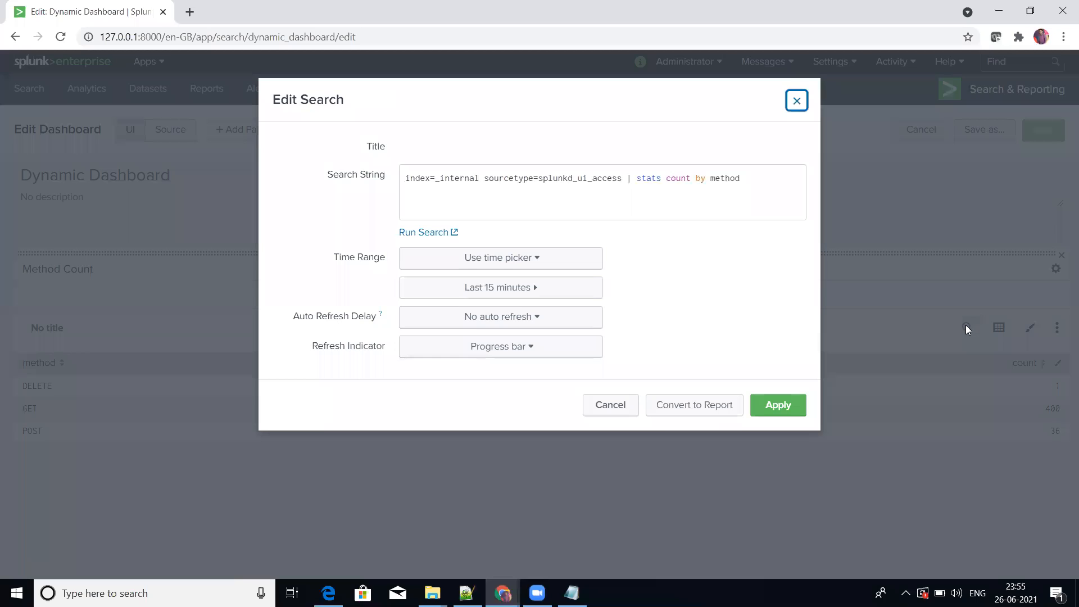
left_click(571, 286)
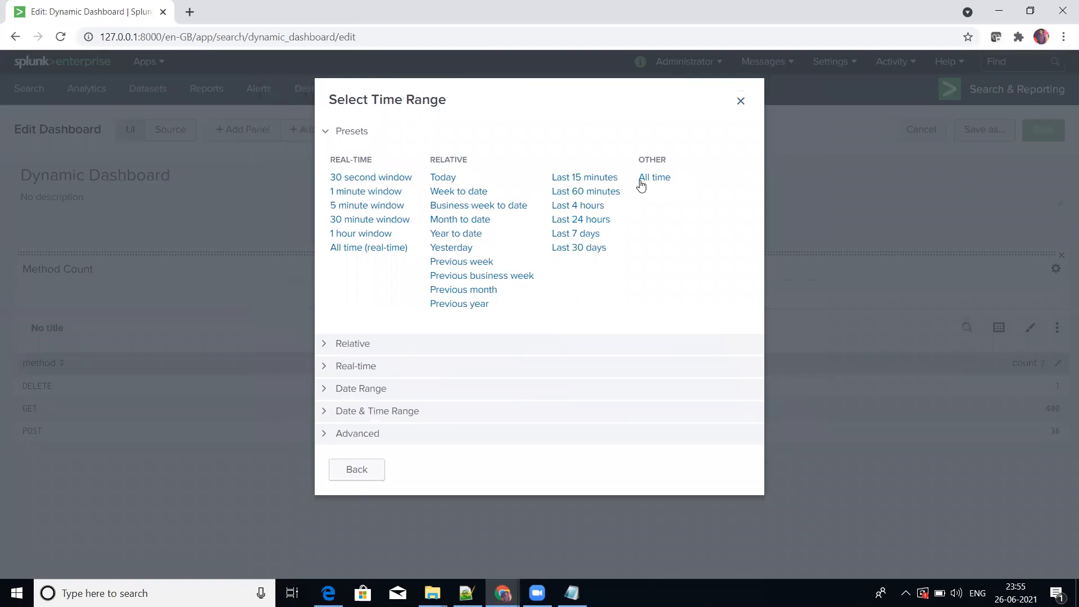
left_click(580, 248)
left_click(774, 411)
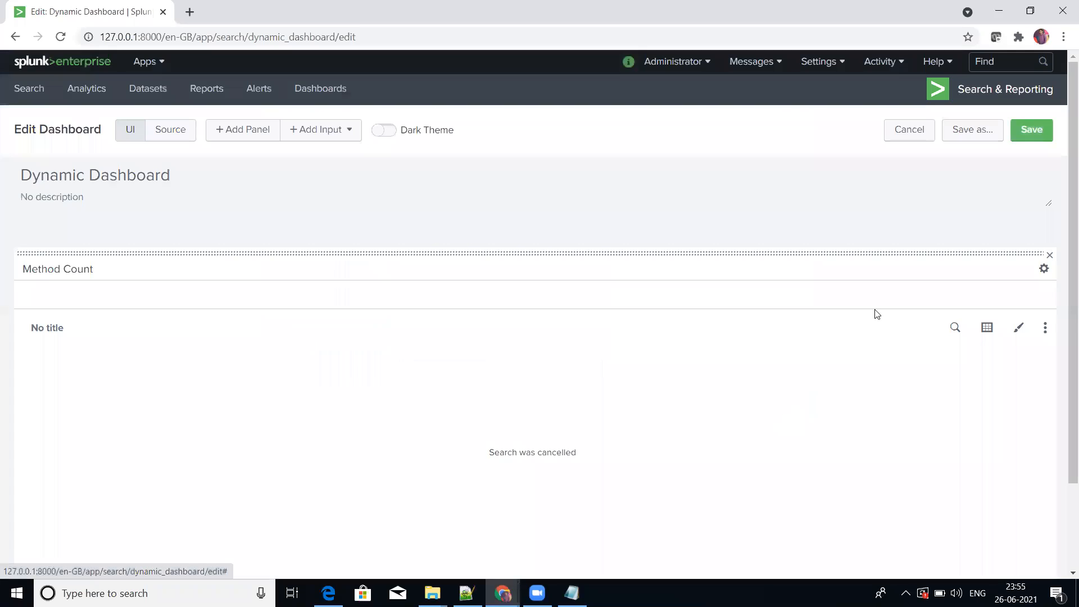
left_click(1032, 131)
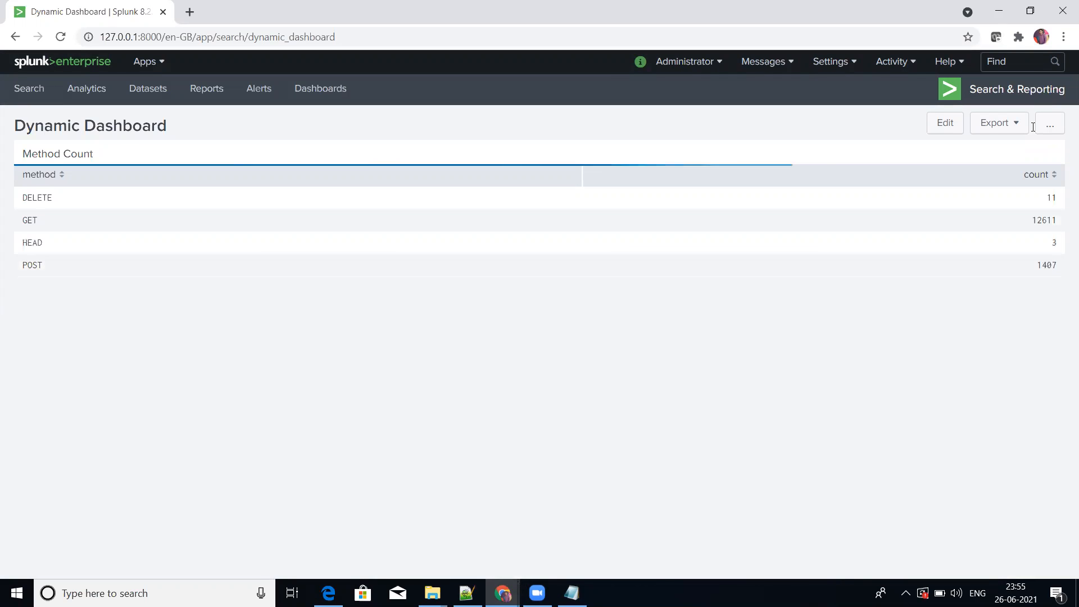
Set the Method Count panel's search time range back to Last 15 minutes and save the dashboard.
left_click(945, 123)
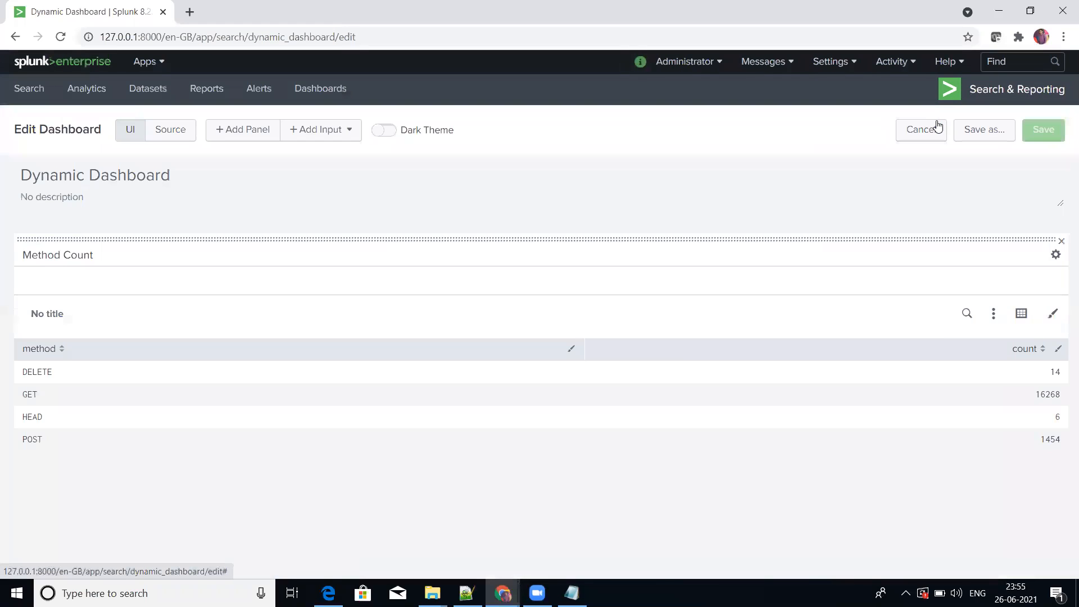
left_click(968, 329)
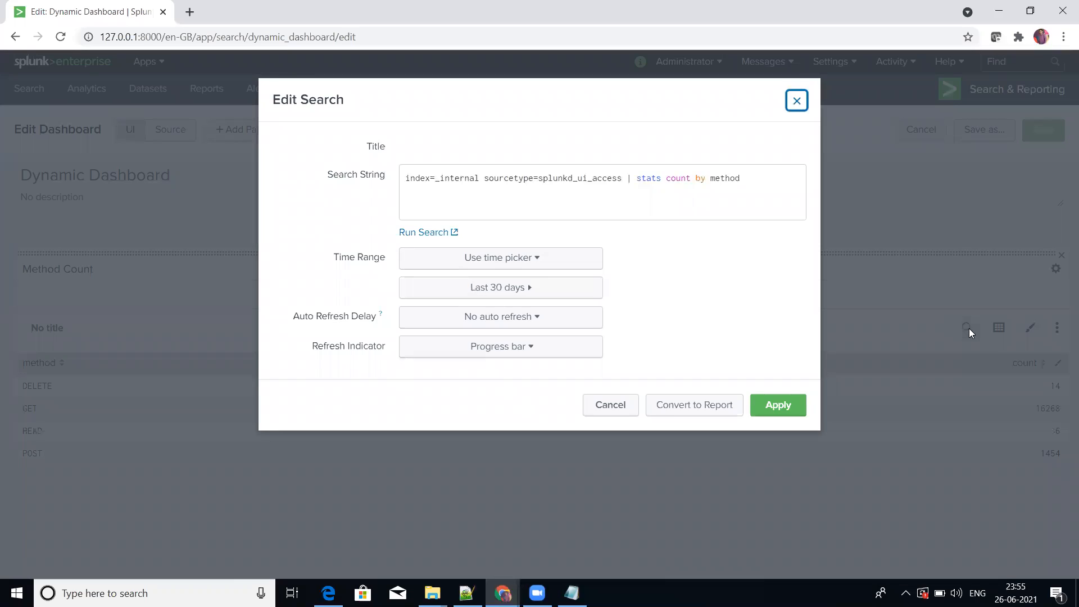
left_click(526, 289)
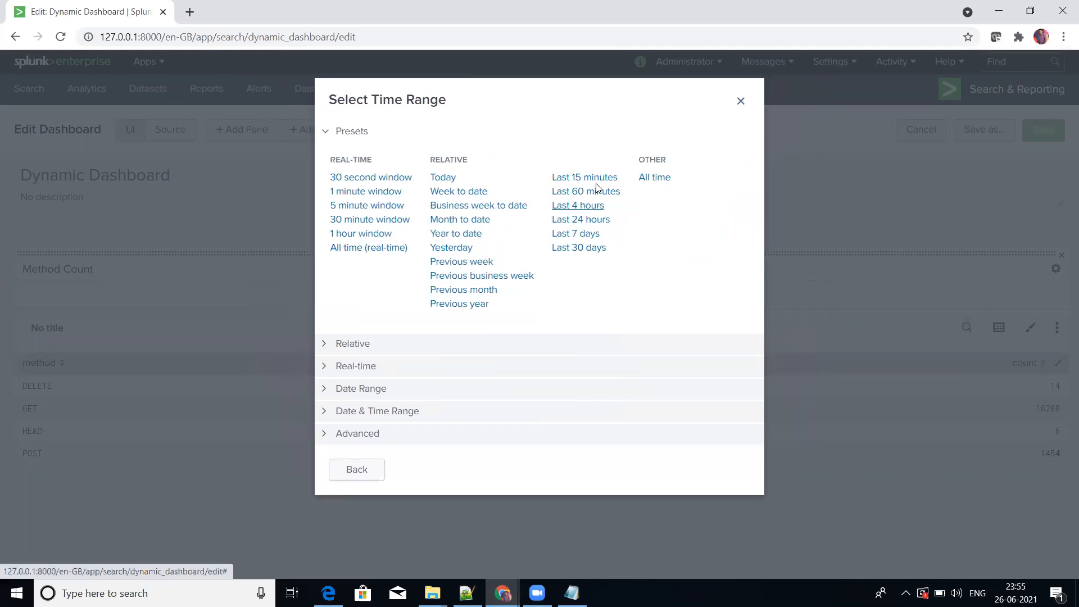
left_click(600, 180)
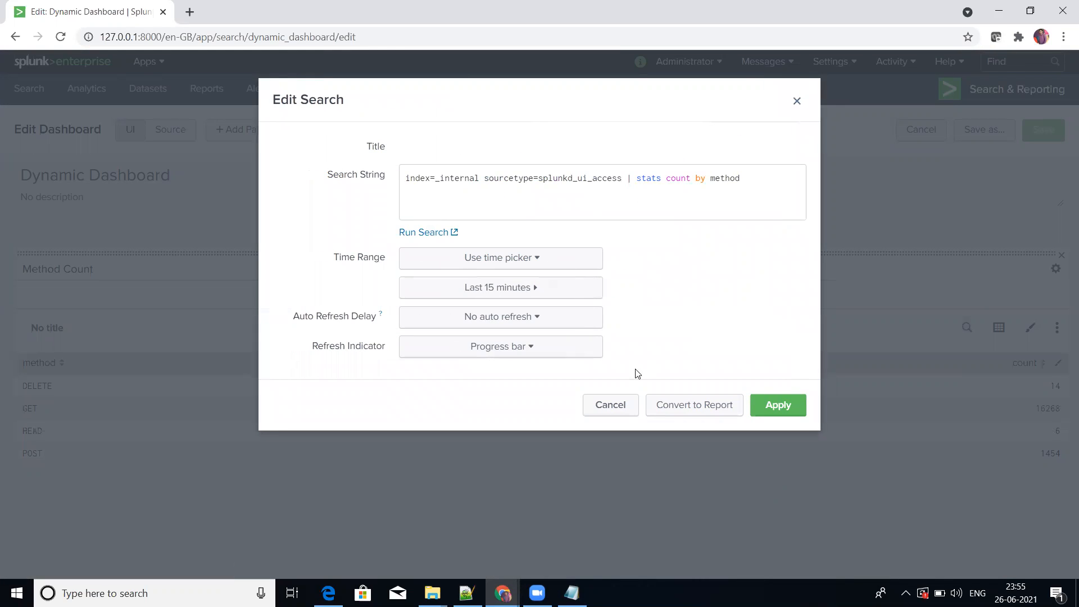
left_click(772, 406)
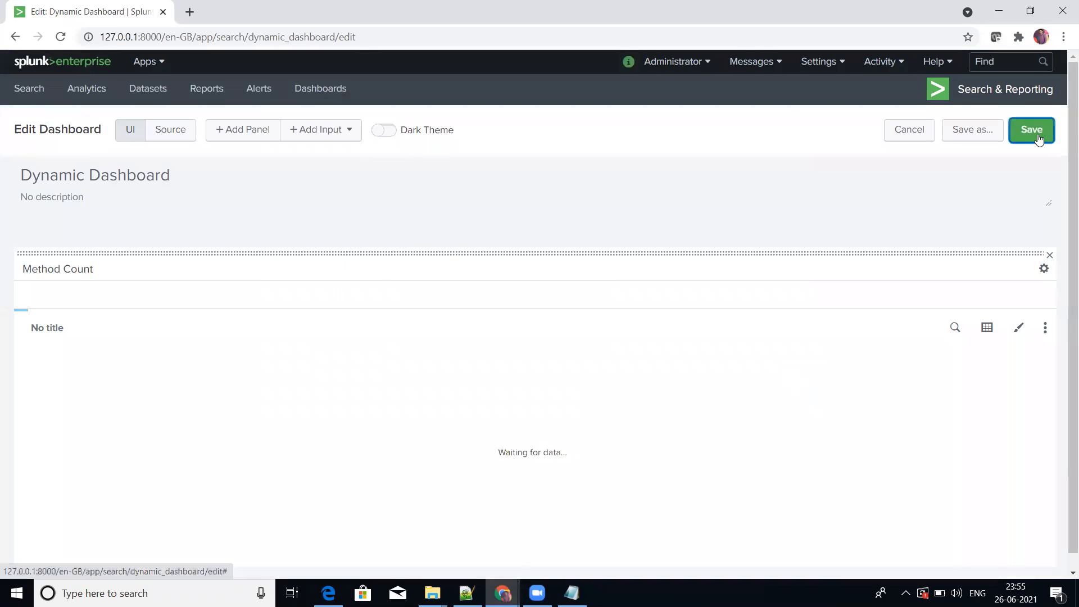
left_click(1039, 135)
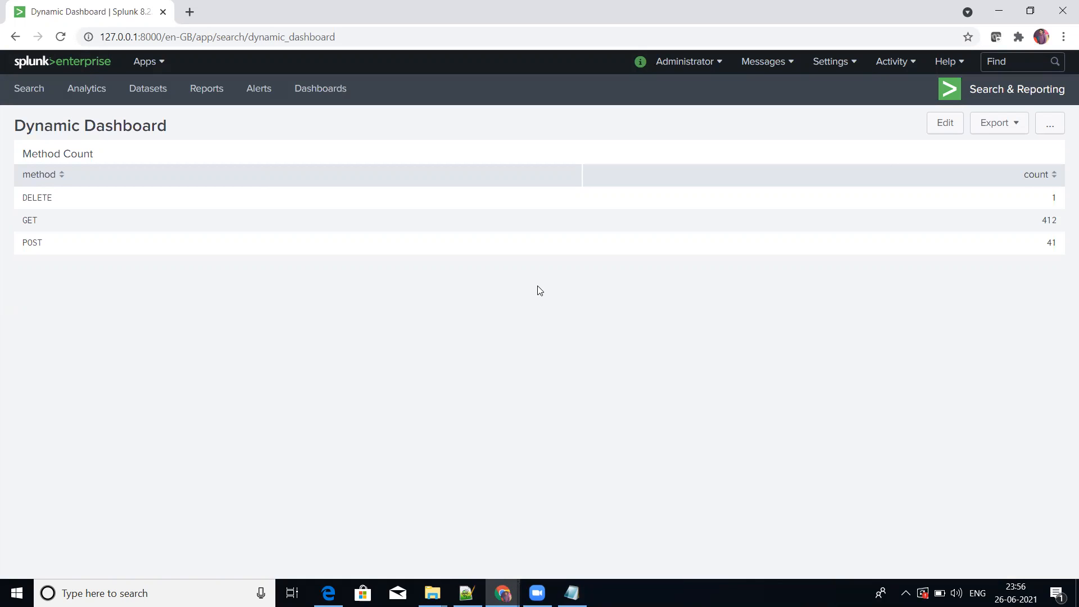
Add a Time input to the dashboard and save it.
left_click(945, 125)
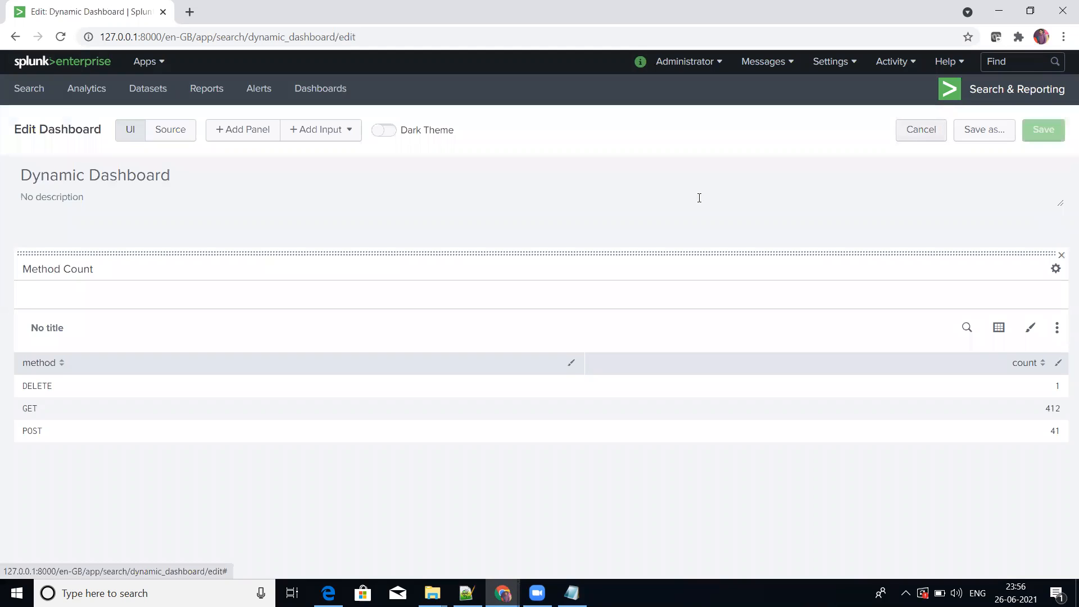
left_click(349, 132)
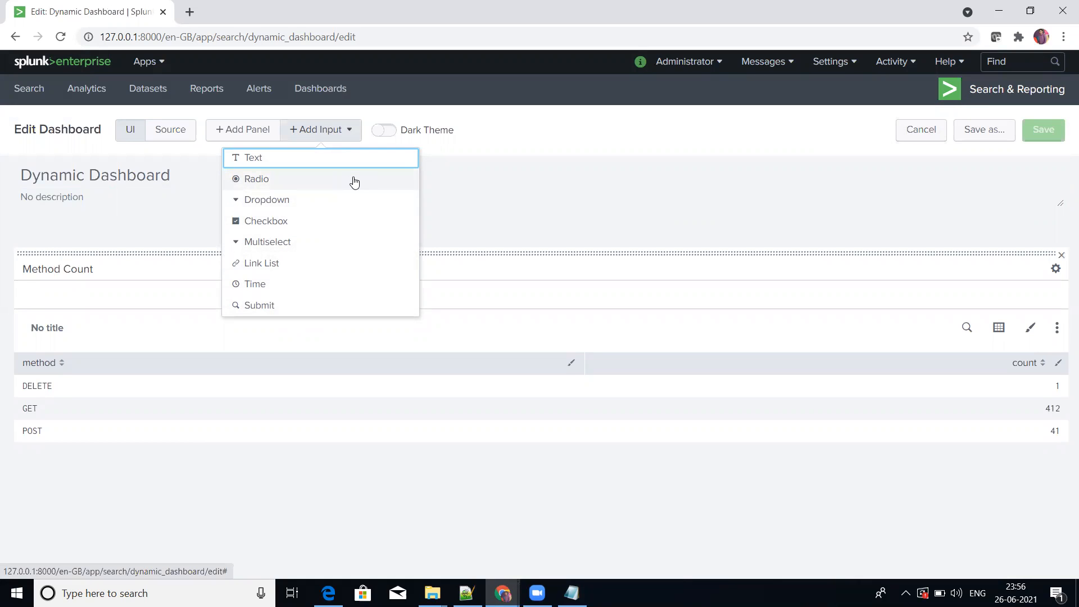
left_click(279, 286)
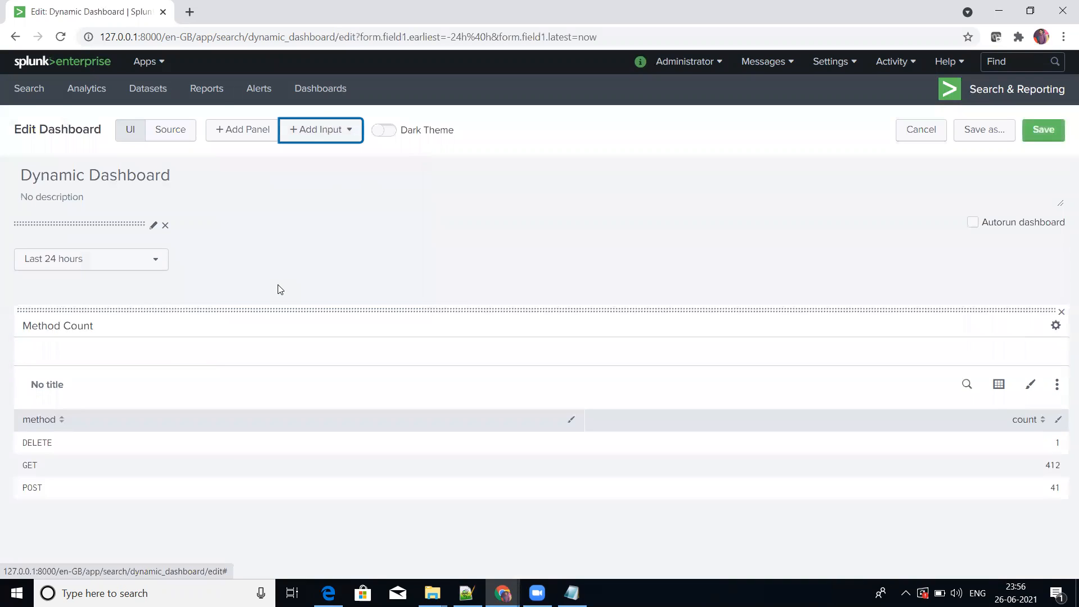
left_click(1043, 132)
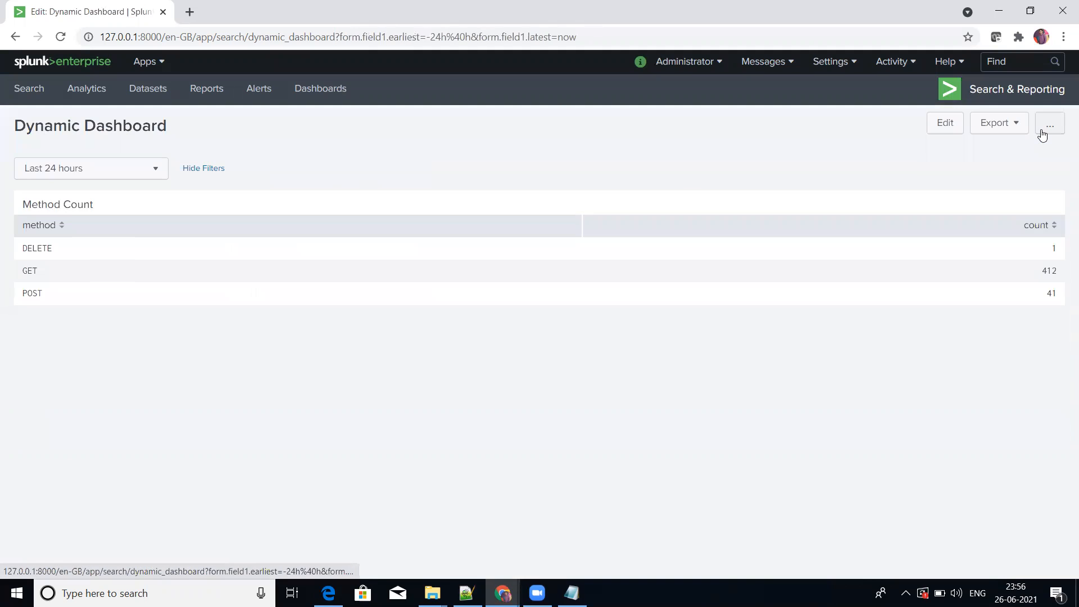
Test the dashboard's time filter with Last 15 minutes, Last 30 days, Last 24 hours and Last 30 days again.
left_click(92, 178)
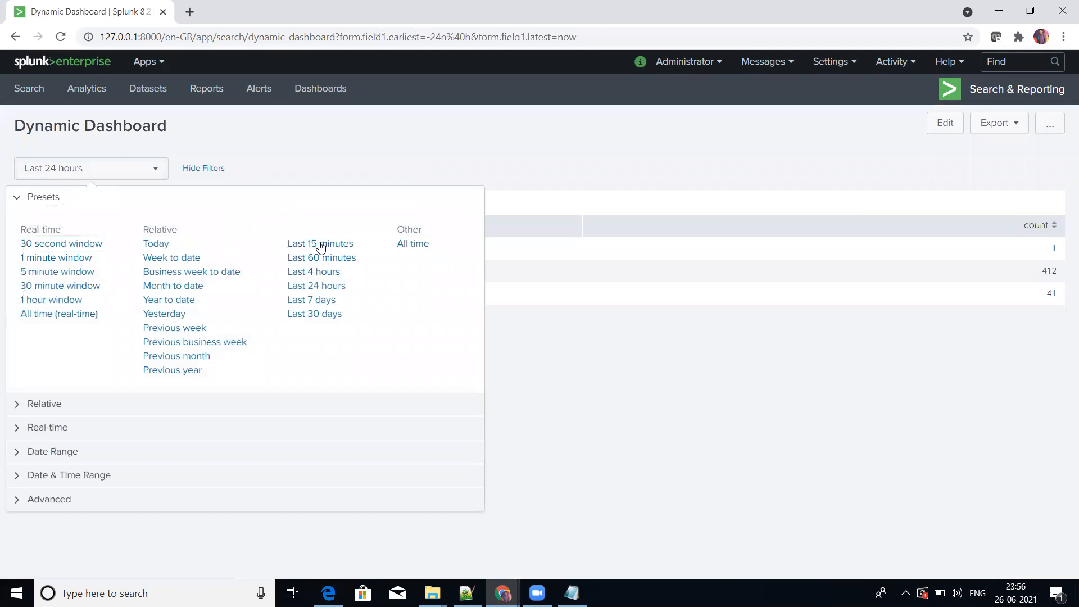
left_click(319, 245)
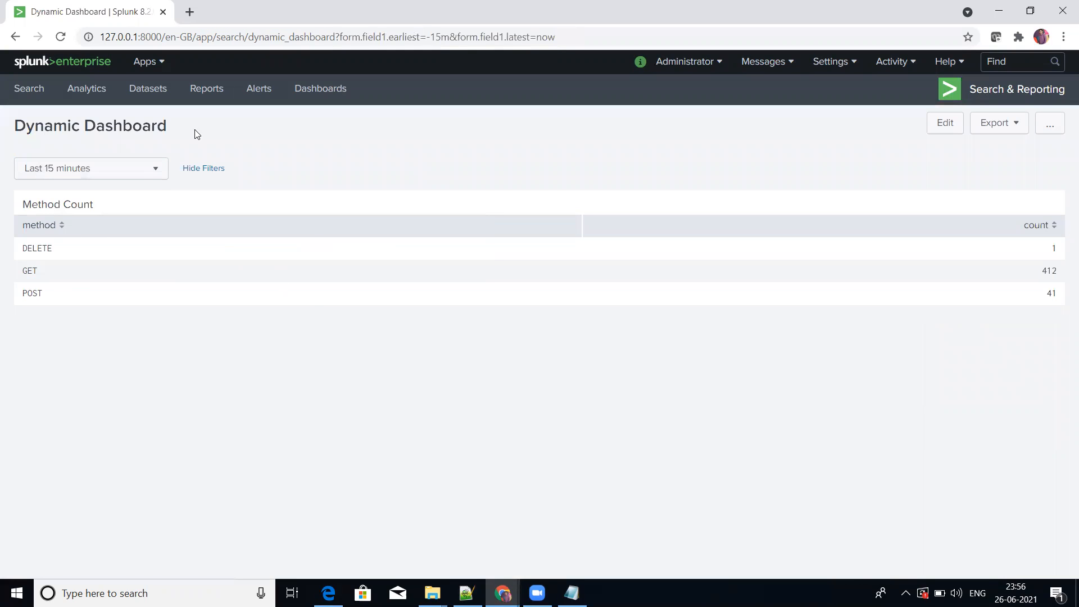
left_click(145, 178)
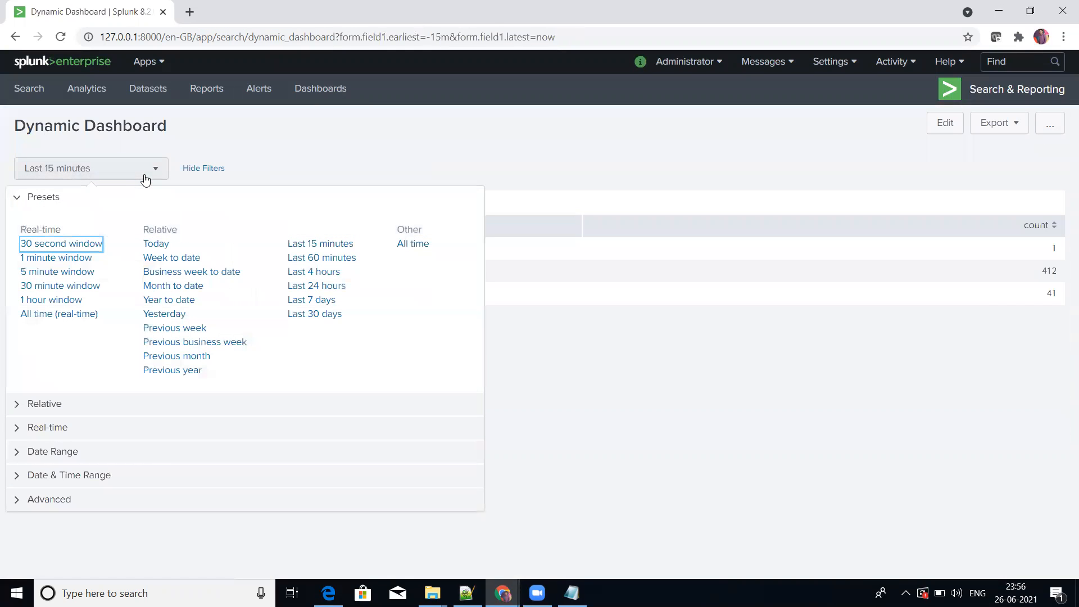
left_click(314, 314)
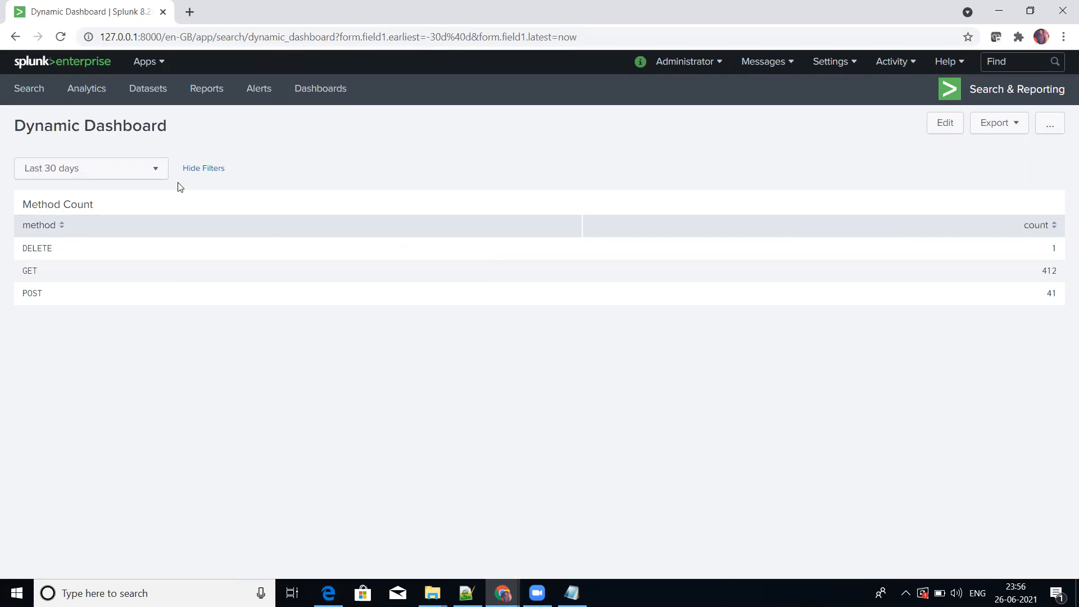
left_click(157, 174)
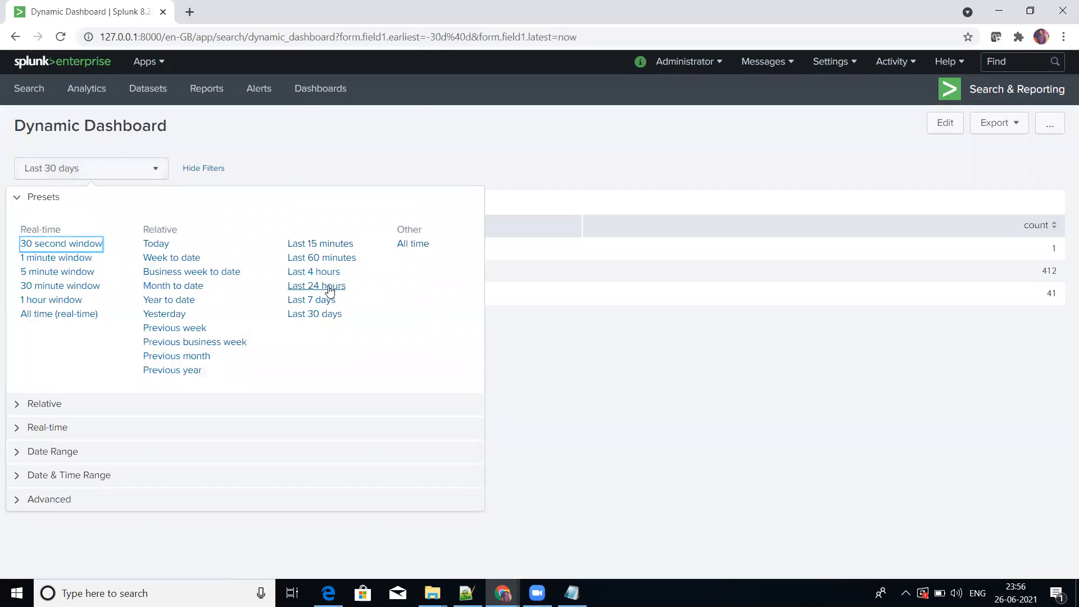
left_click(317, 286)
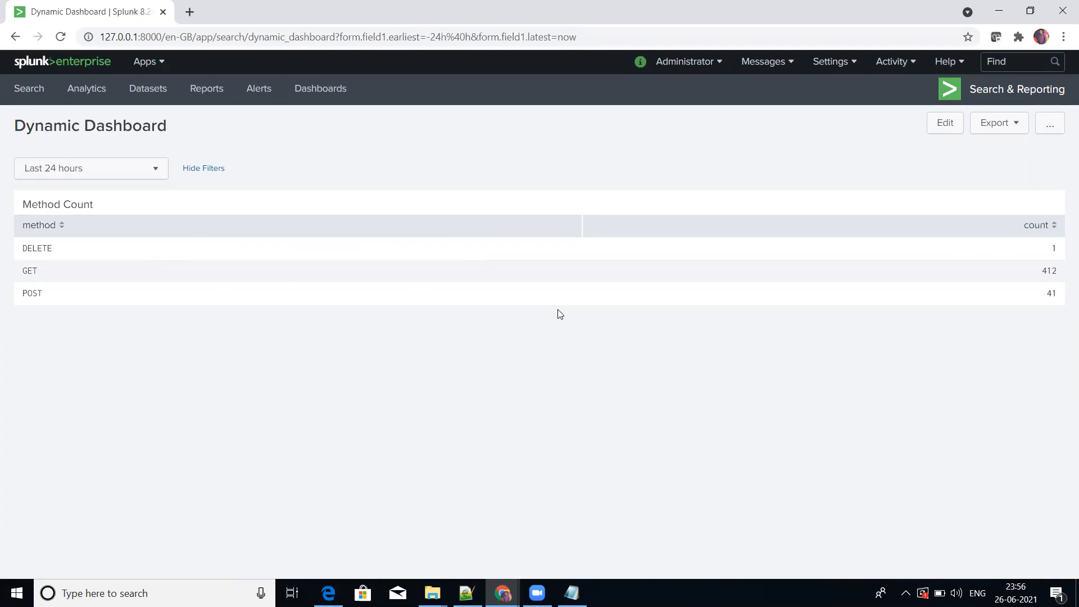
left_click(155, 172)
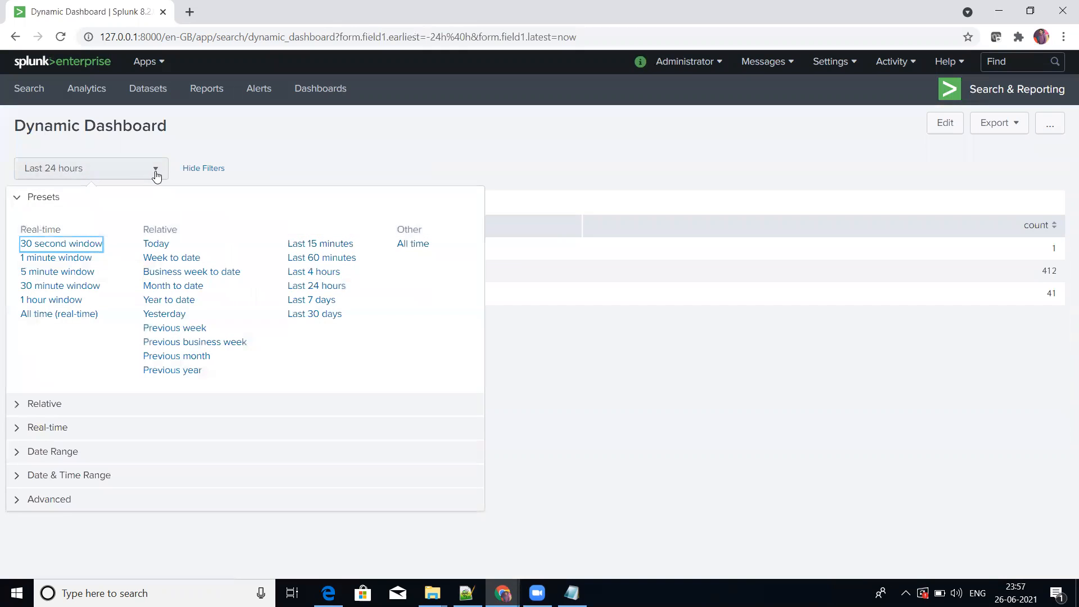
left_click(313, 315)
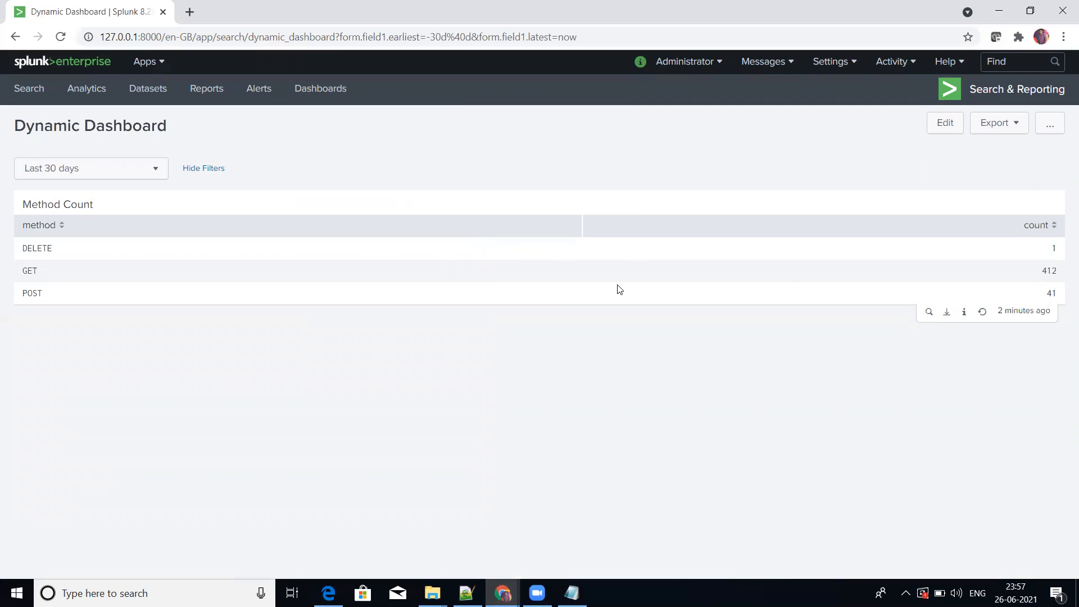
Open the Method Count panel's search in a separate tab, compare its time range with the dashboard filter and close that tab.
left_click(930, 312)
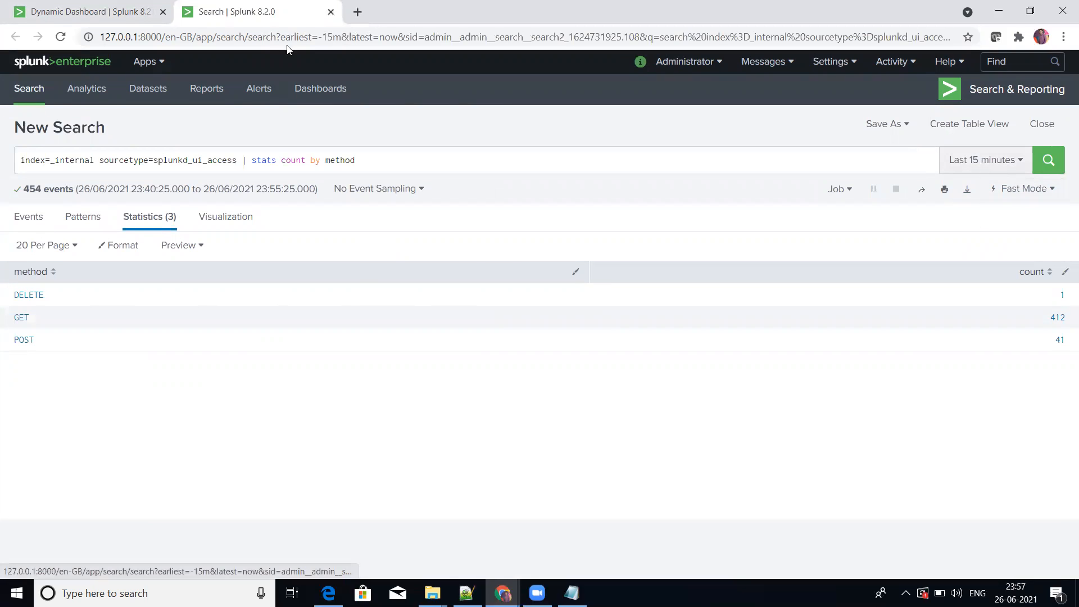
left_click(125, 14)
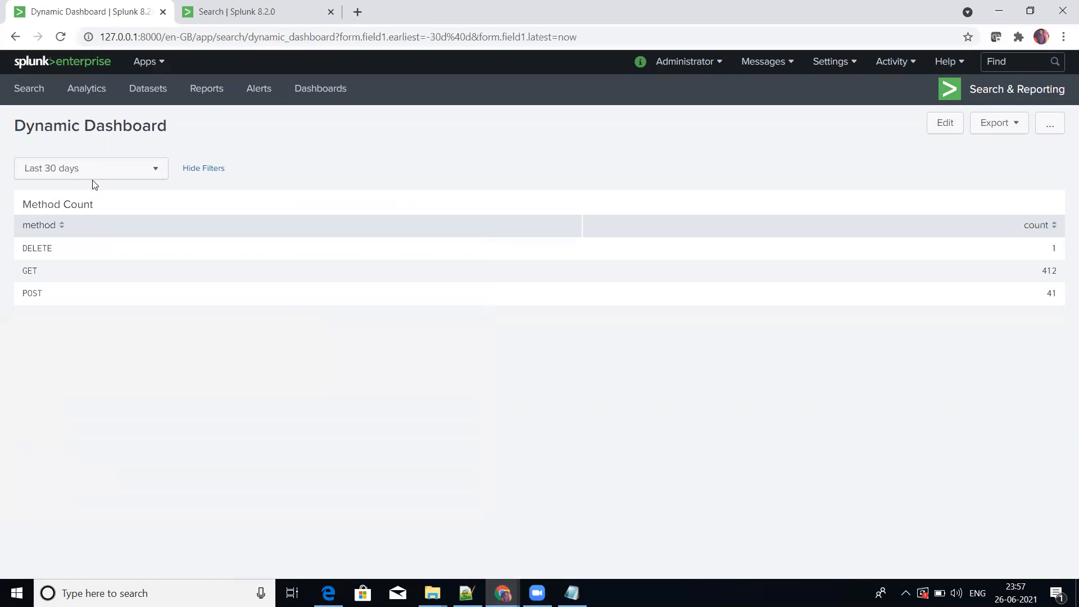
left_click(262, 10)
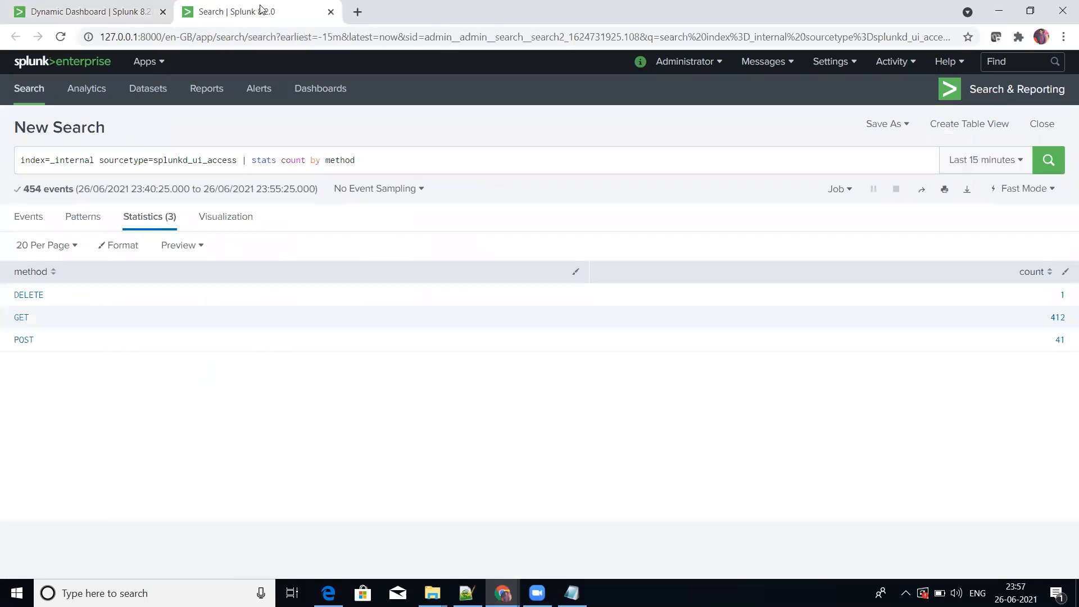
left_click(330, 11)
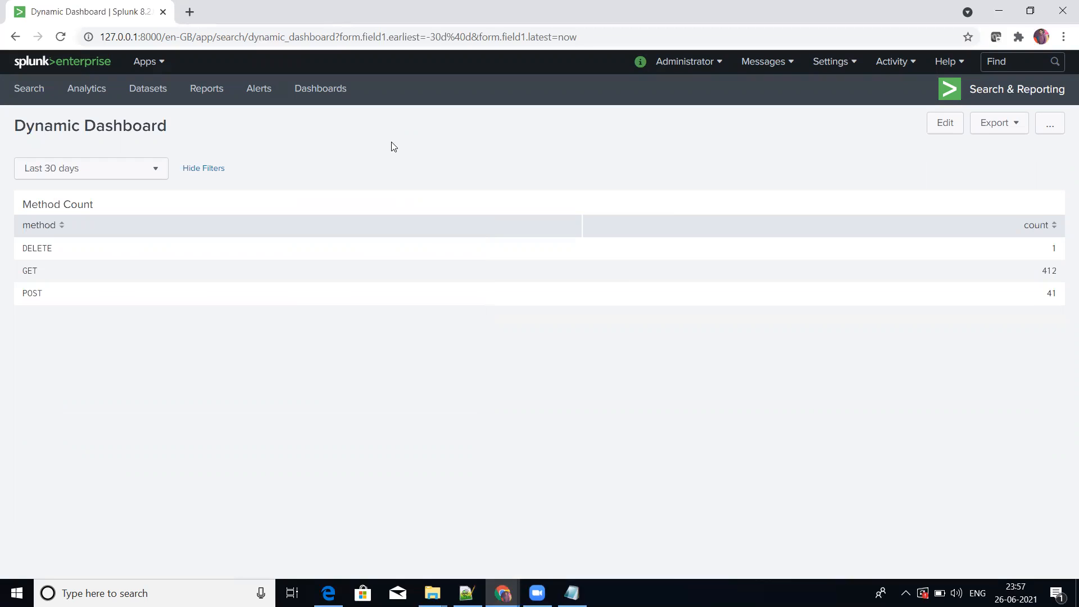
Edit the dashboard's time input, labelling it "Select the Time :" and enabling Search on Change.
left_click(937, 131)
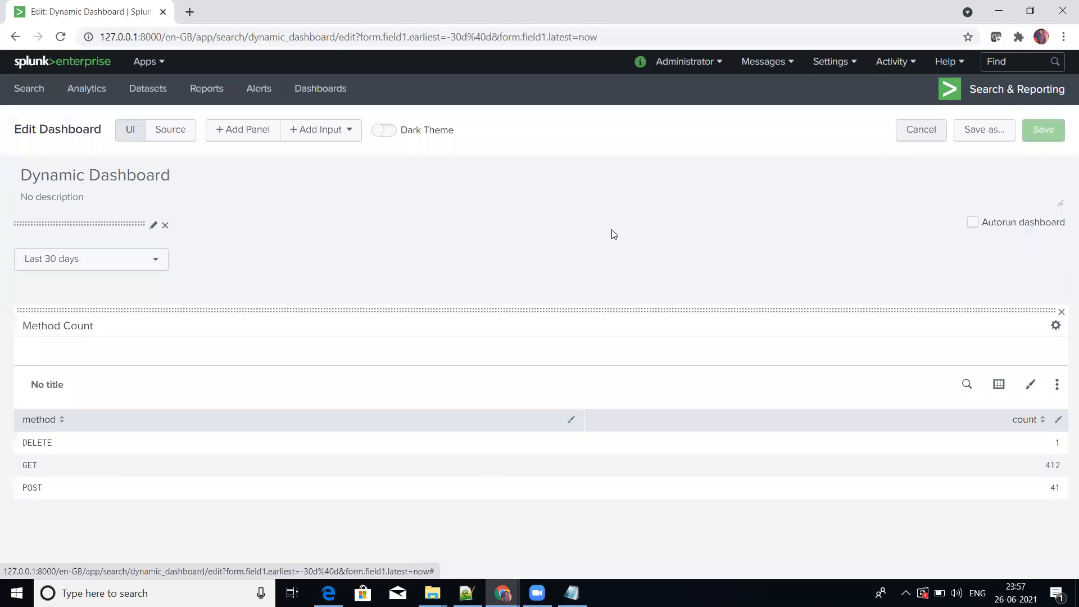
left_click(153, 227)
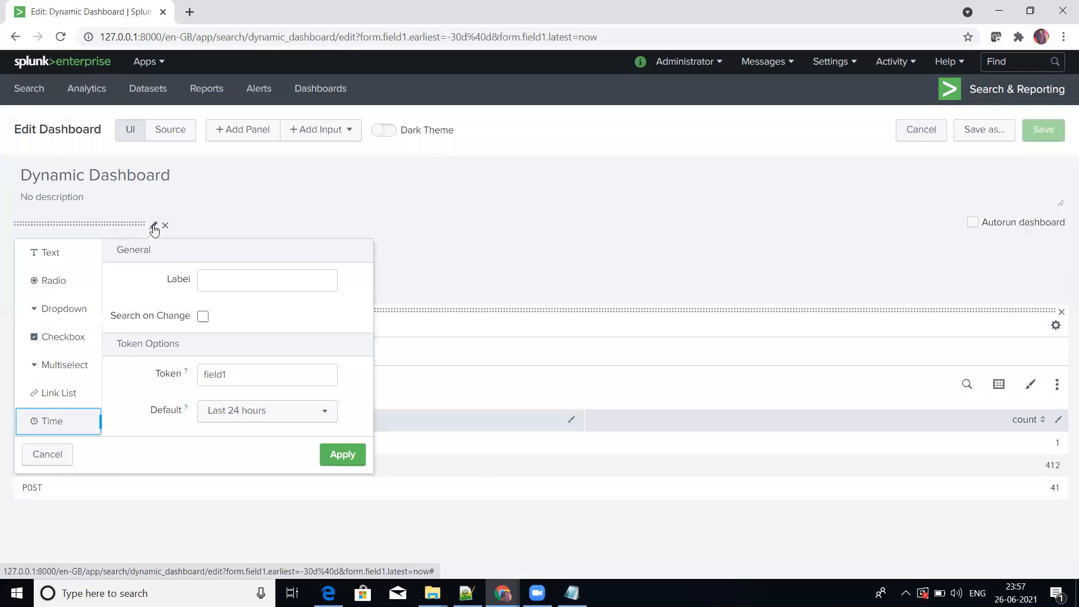
left_click(216, 288)
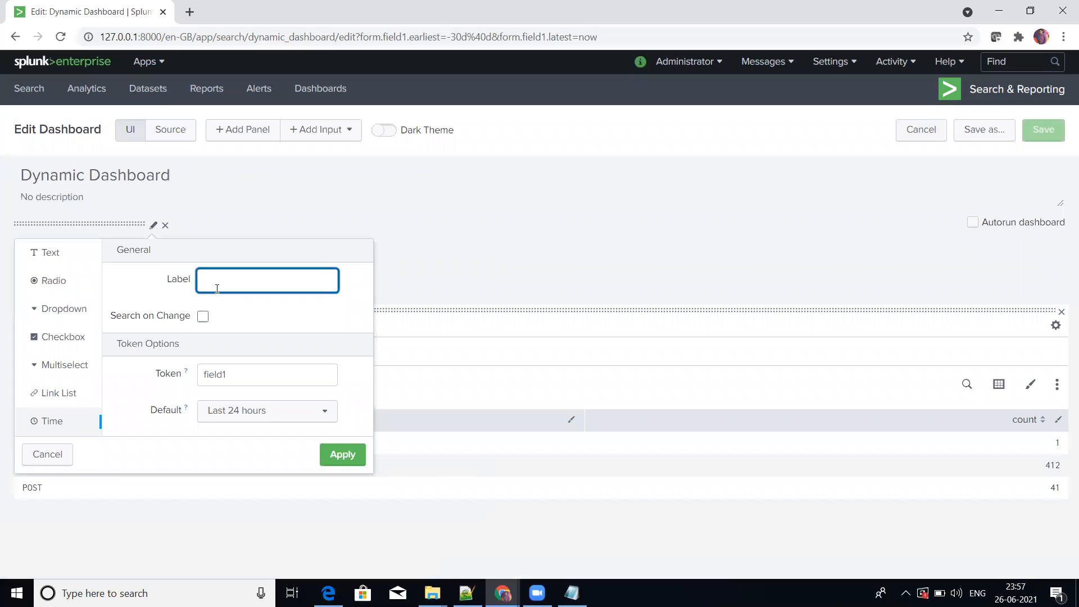
type("Select the Time :")
left_click(201, 318)
Set the time input's token name to Time, apply the input settings and save the dashboard.
mouse_move(189, 374)
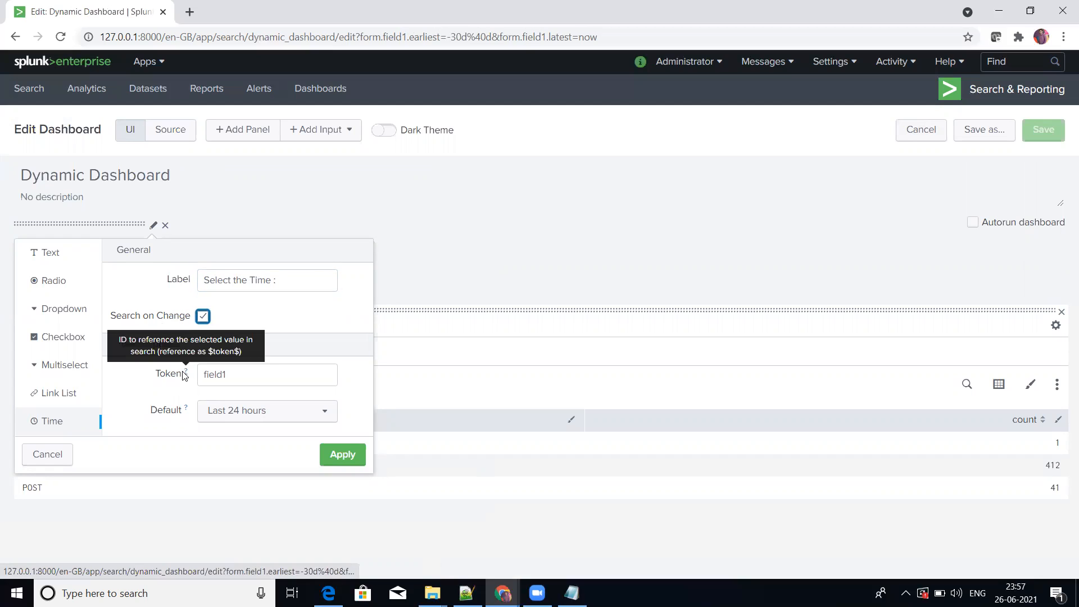
left_click(241, 372)
double_click(242, 372)
left_click(244, 376)
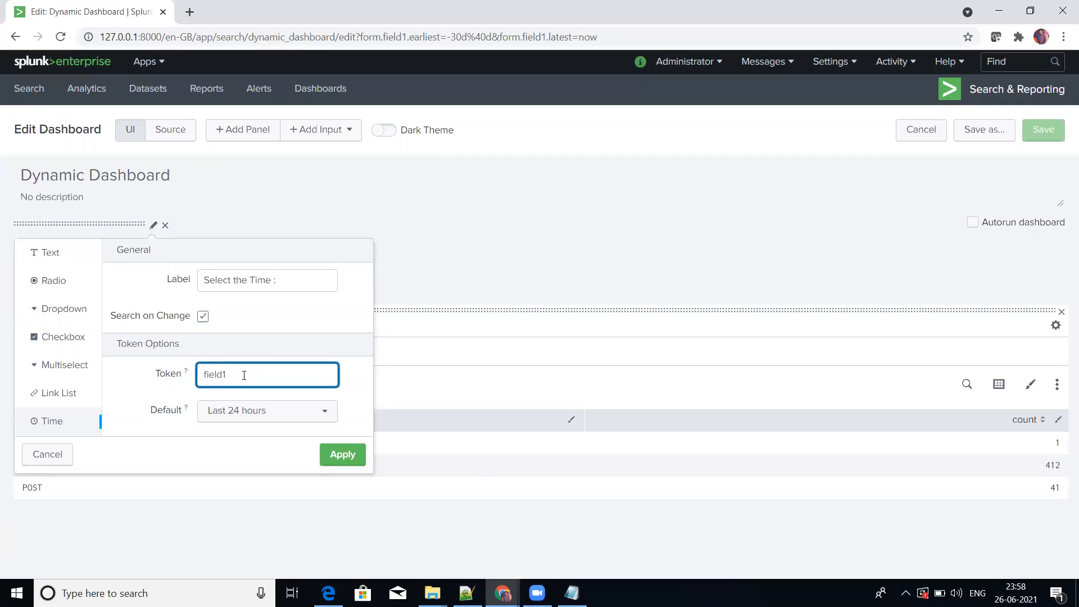
double_click(244, 375)
type("Time")
key("Left")
key("Left")
key("Left")
key("Left")
left_click_drag(258, 374, 193, 373)
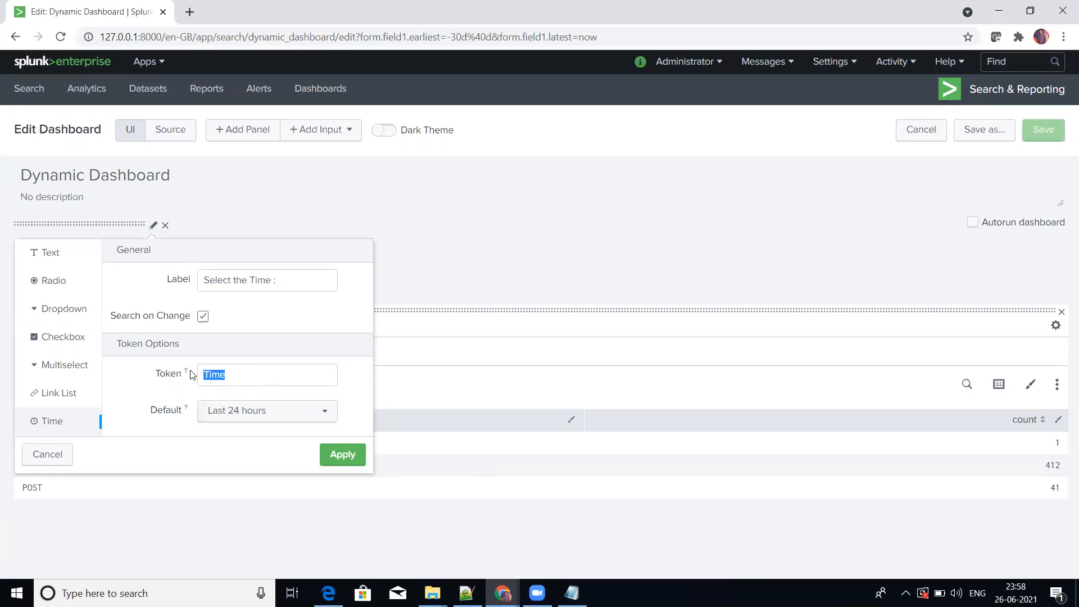
left_click(228, 375)
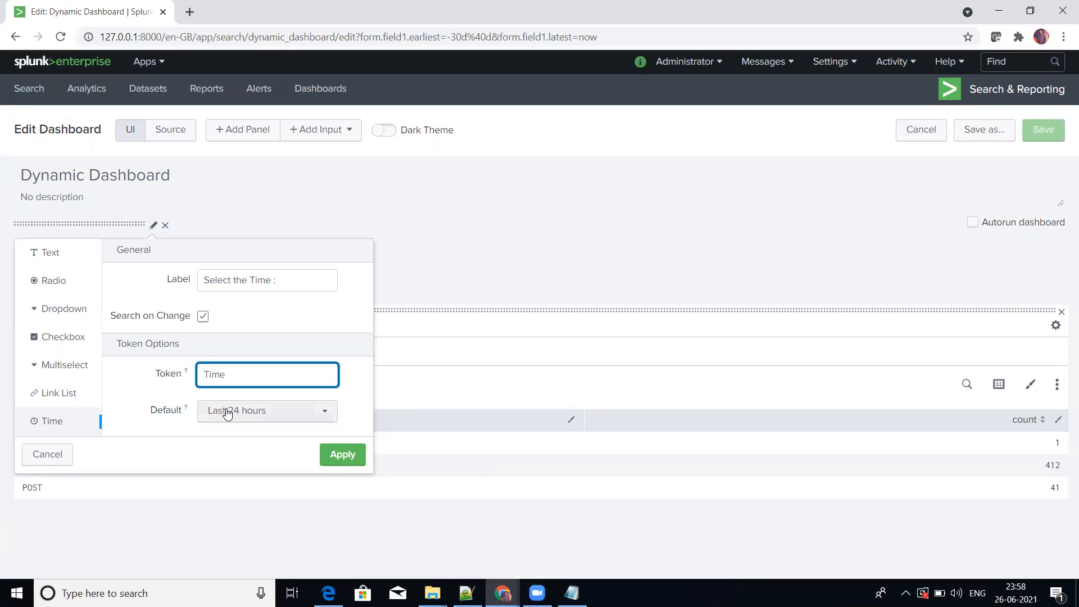
double_click(214, 374)
left_click(336, 455)
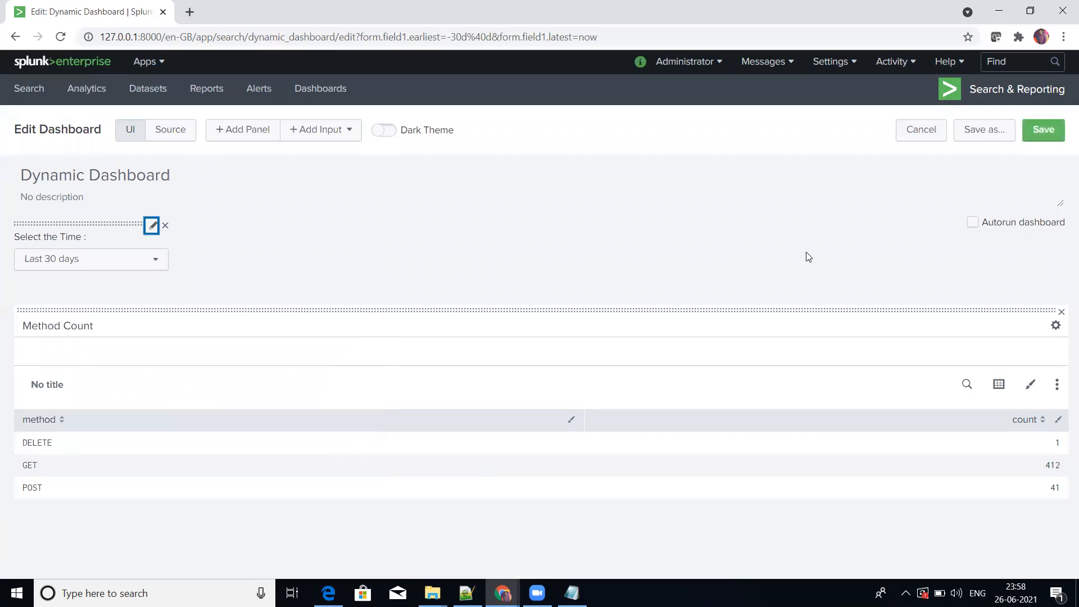
left_click(1036, 133)
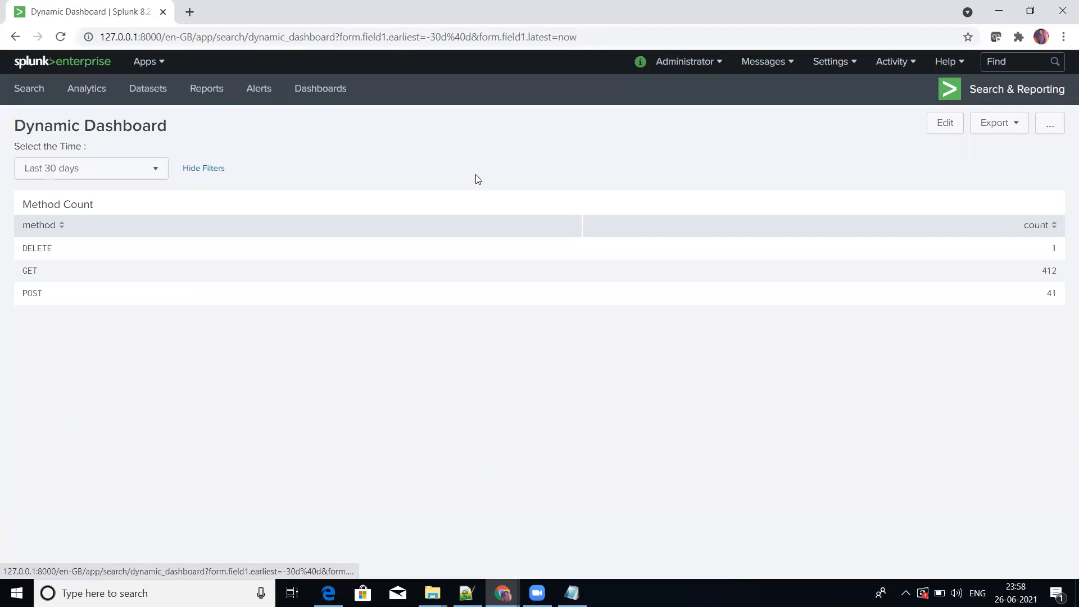
Test the time filter with Last 7 days, check the Method Count search's time range in a separate tab and close that tab.
left_click(129, 171)
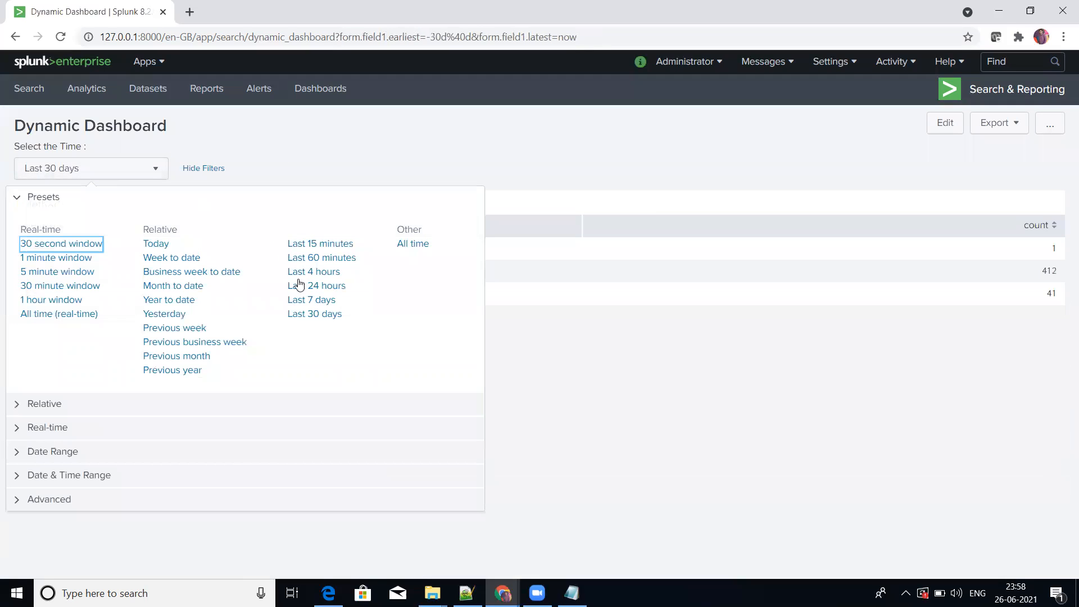
left_click(306, 300)
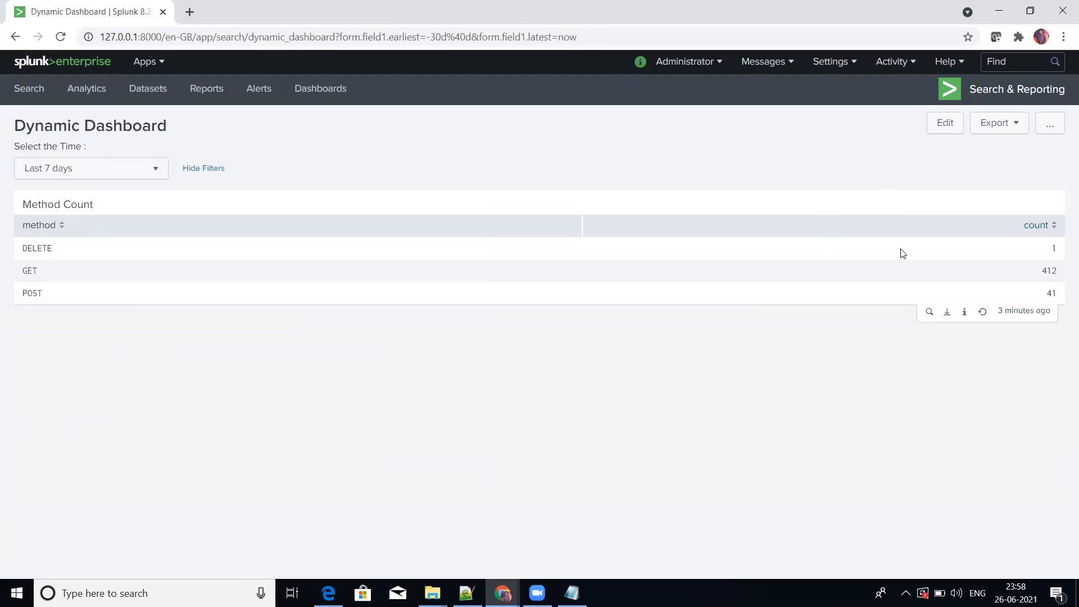
left_click(929, 314)
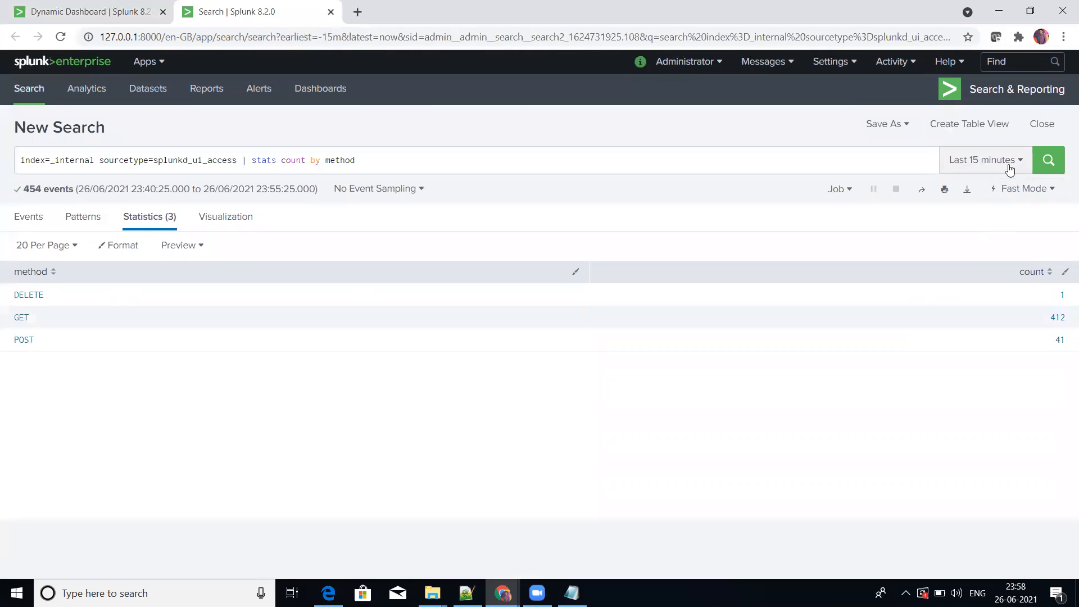
left_click(330, 12)
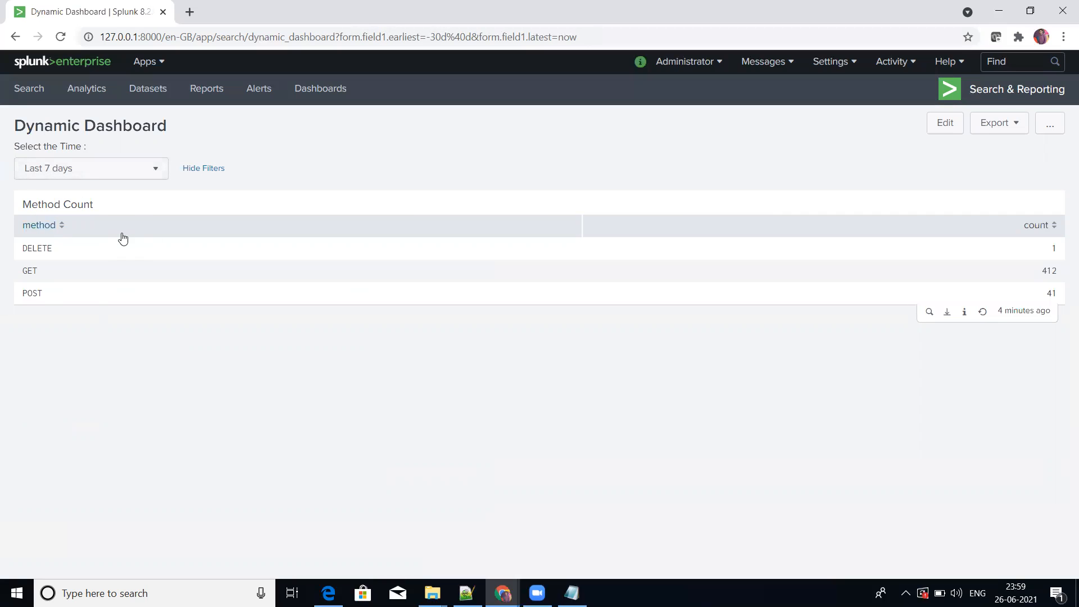
Switch to Notepad and add the line Time="Last 7 days" below the Dynamic Dashboard heading.
left_click(155, 173)
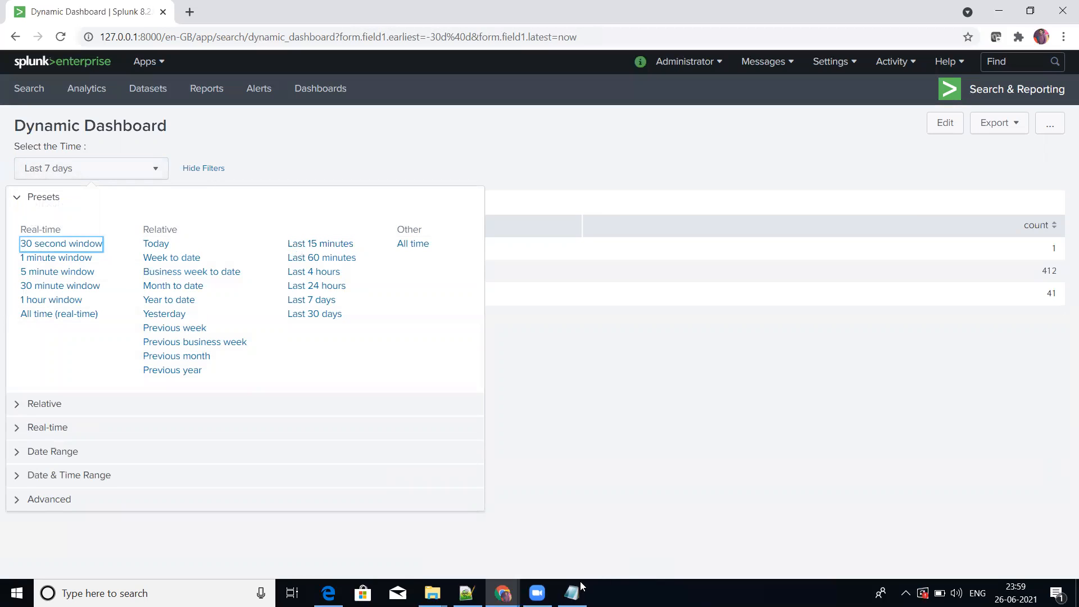
left_click(572, 593)
type("Time=\"")
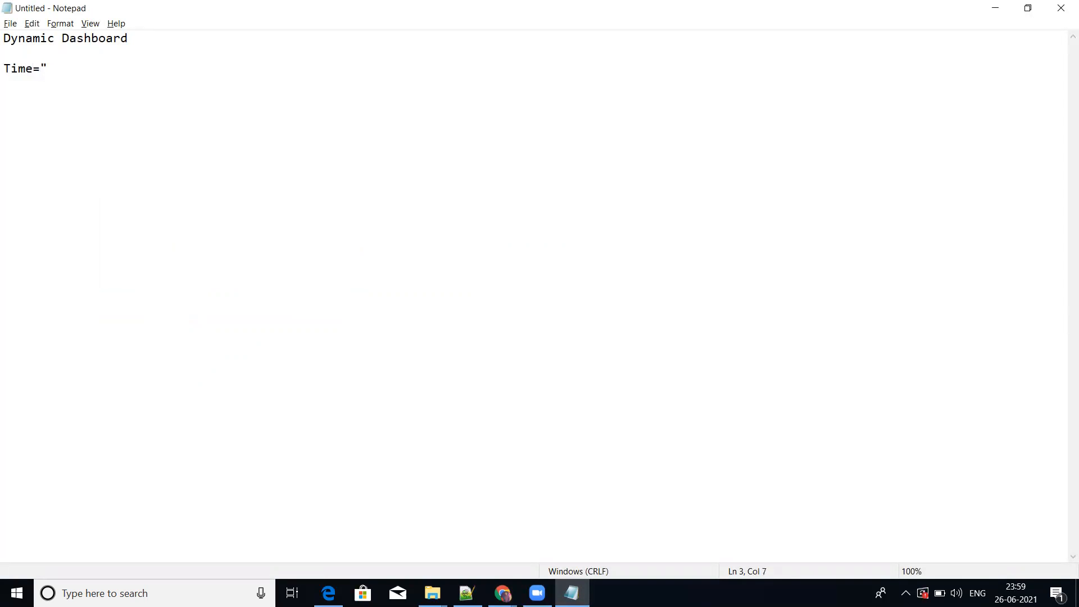
type("Last 7 days\"")
key("Return")
key("Return")
left_click_drag(4, 70, 128, 66)
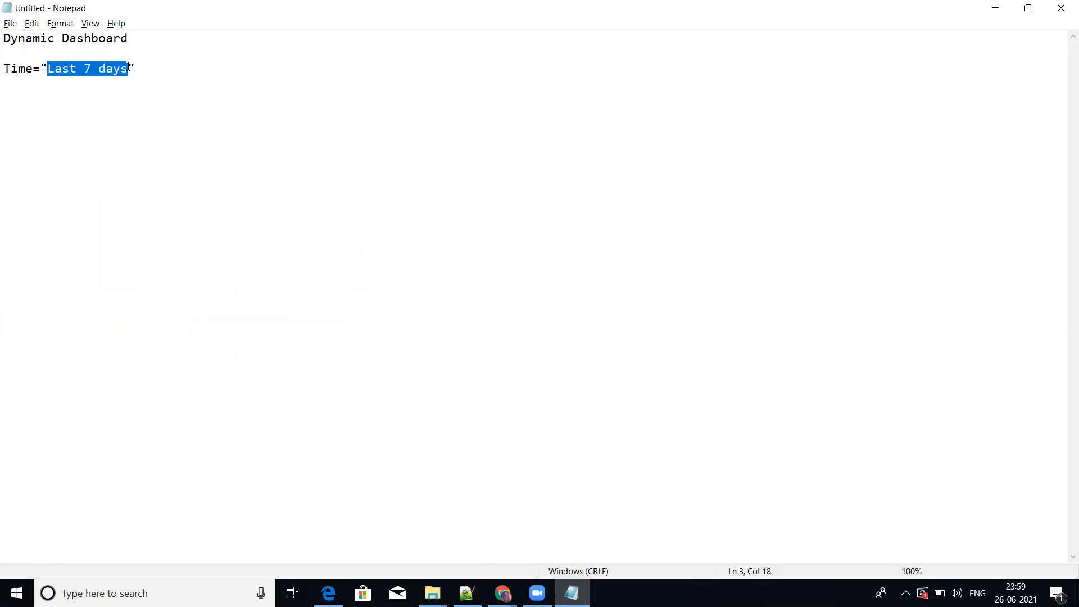
Set the Splunk dashboard's time filter to Last 30 days and change the Notepad line to Time="Last 30 days".
key("alt+Tab")
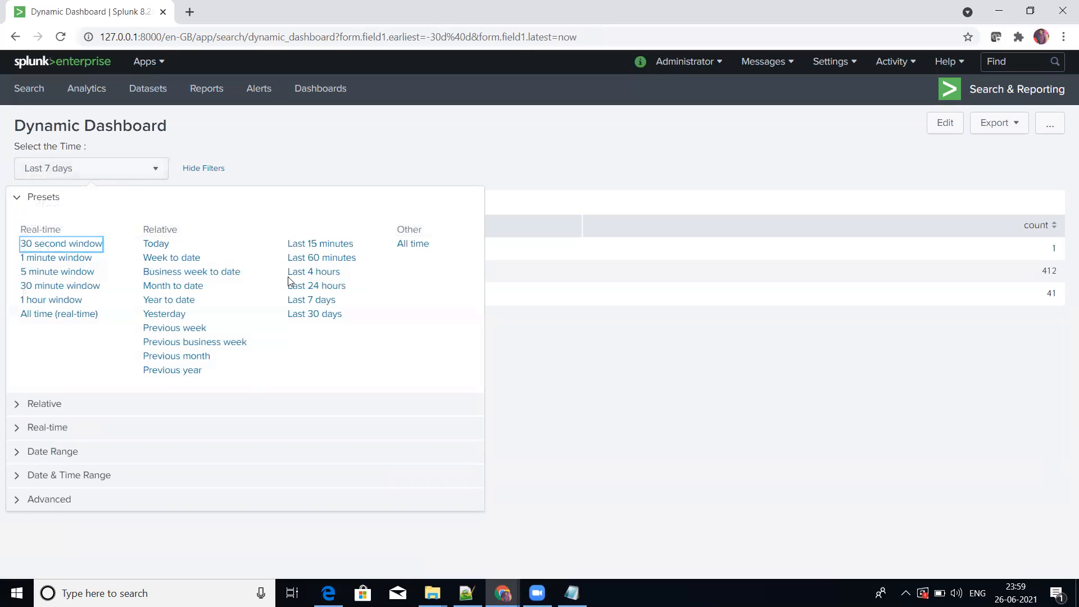
left_click(308, 316)
key("alt+Tab")
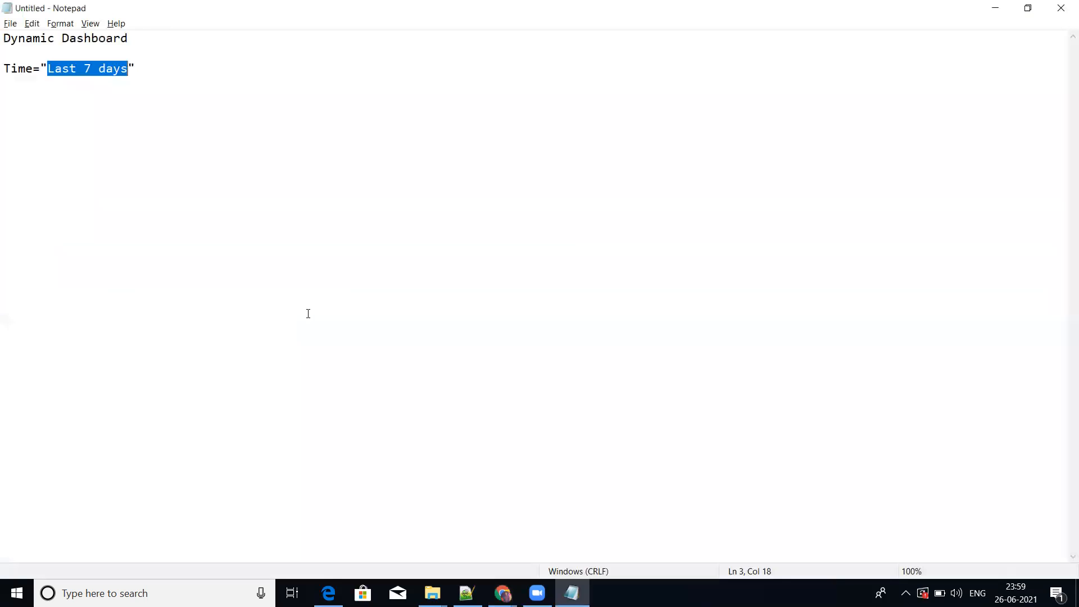
left_click(162, 69)
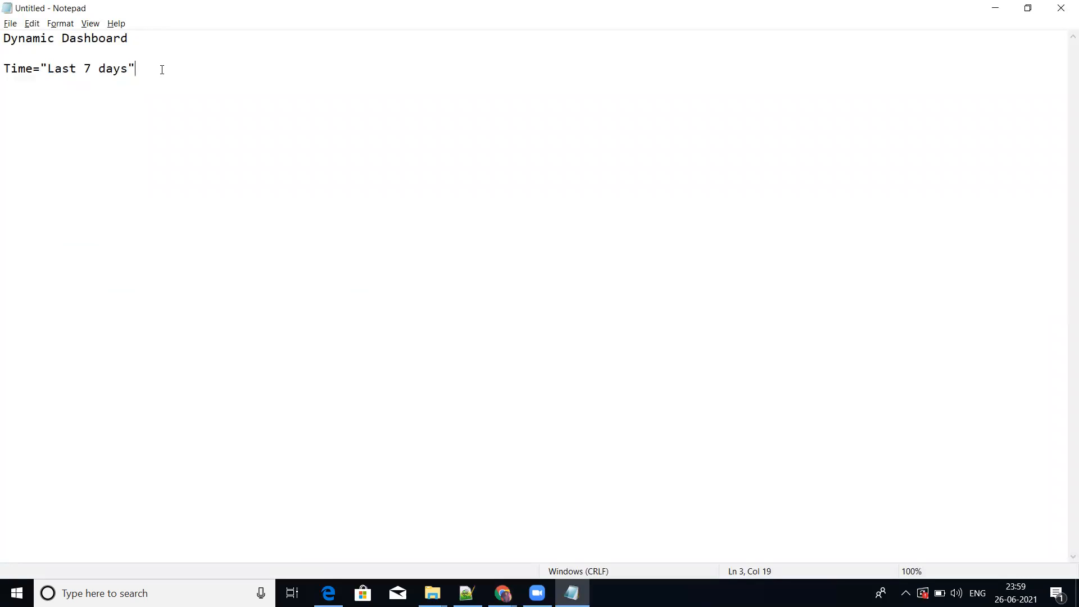
key("BackSpace")
type("30")
left_click(157, 69)
left_click_drag(47, 68, 133, 66)
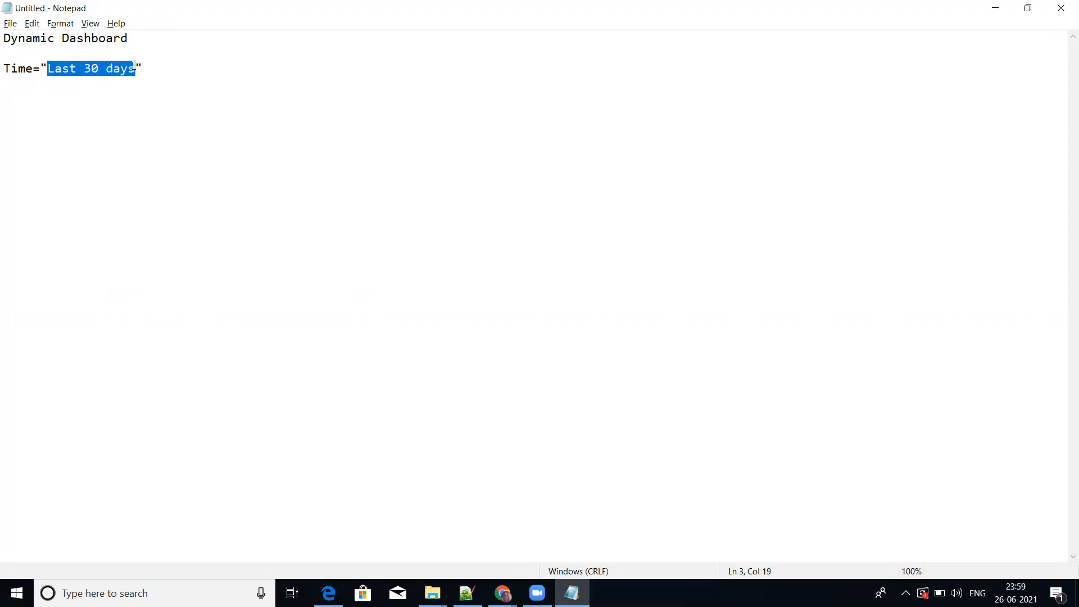
left_click(33, 69)
left_click_drag(32, 70, 5, 68)
left_click(56, 94)
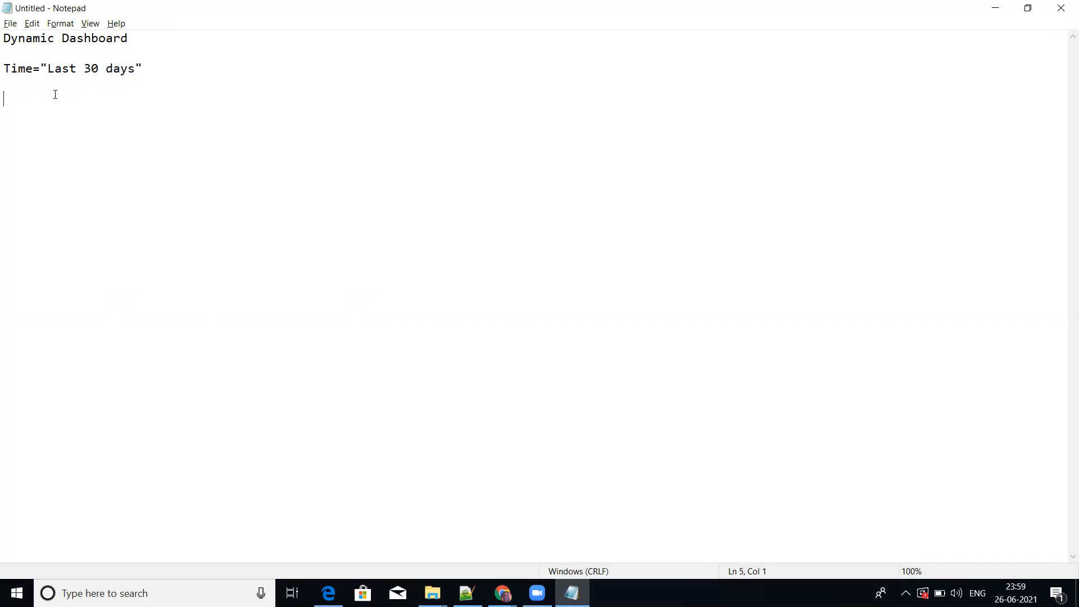
left_click_drag(32, 69, 6, 69)
Return to the Splunk dashboard and review the preset options of its time filter without changing the selection.
key("alt+Tab")
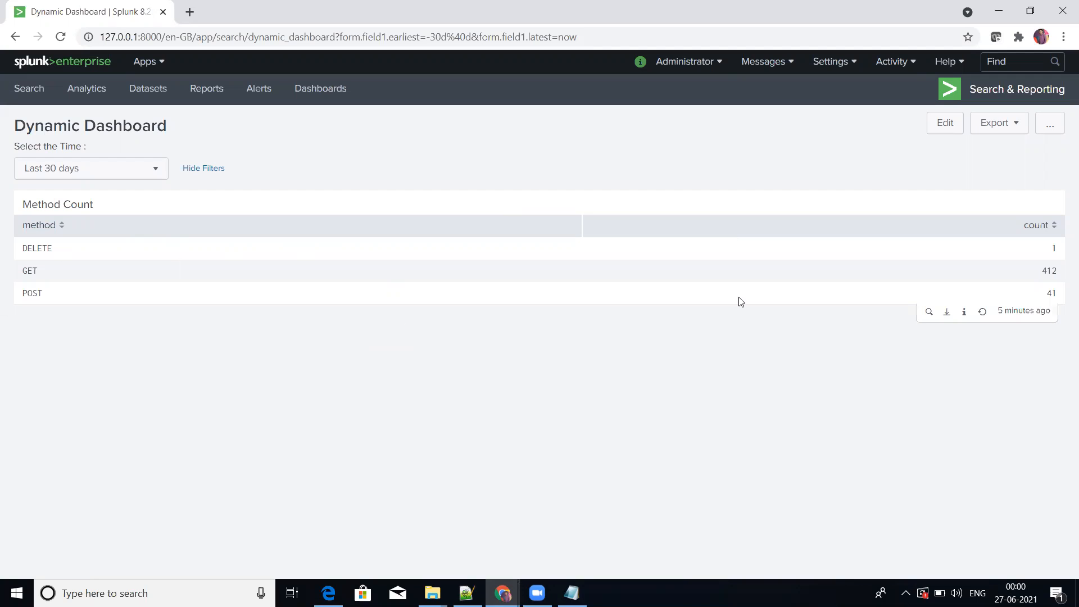
left_click(156, 171)
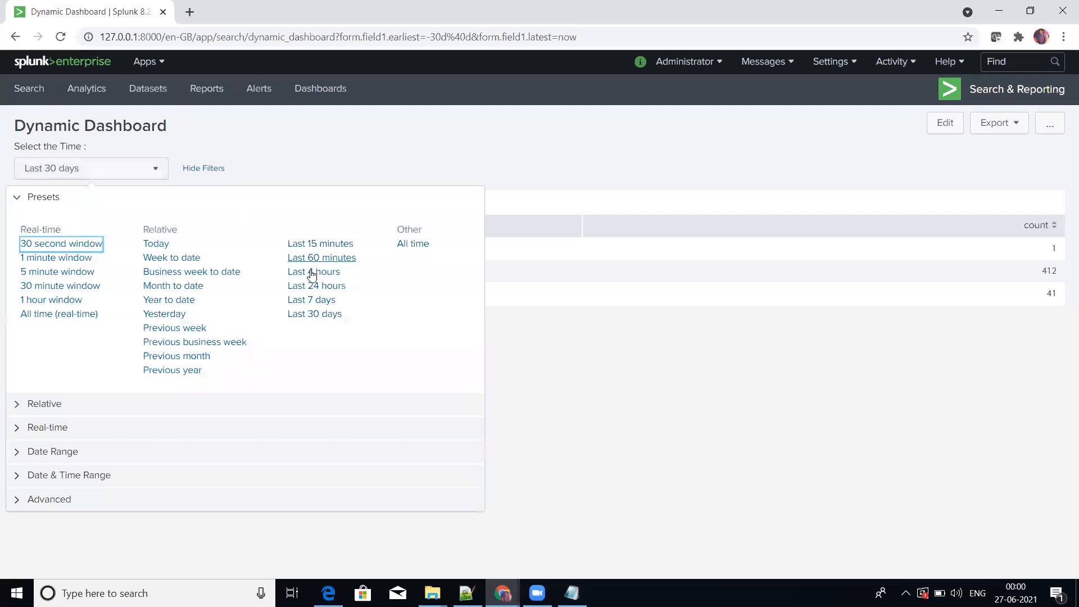
left_click(344, 150)
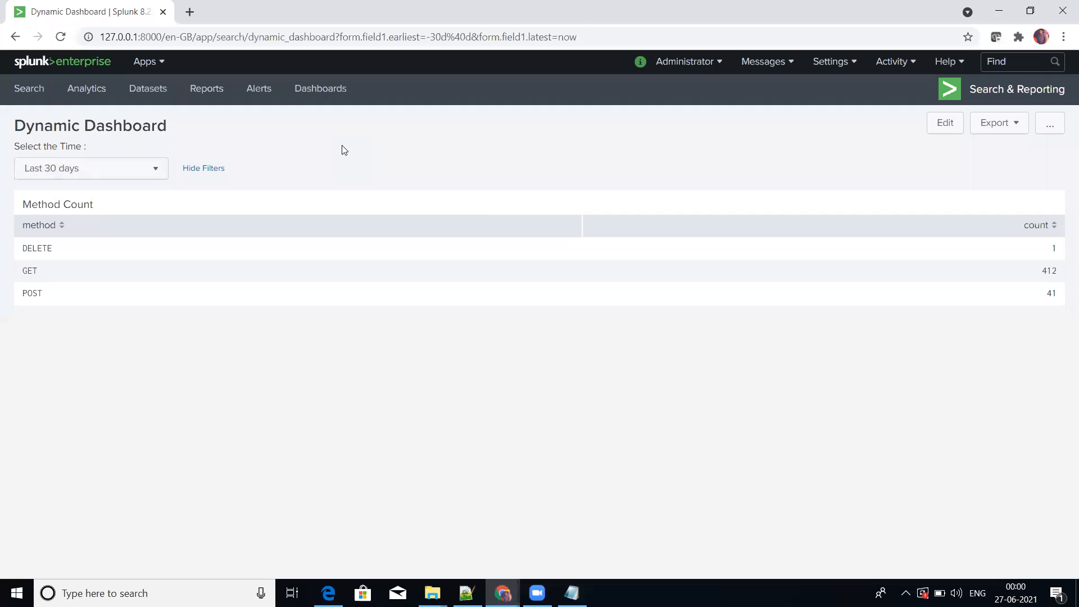
left_click(153, 171)
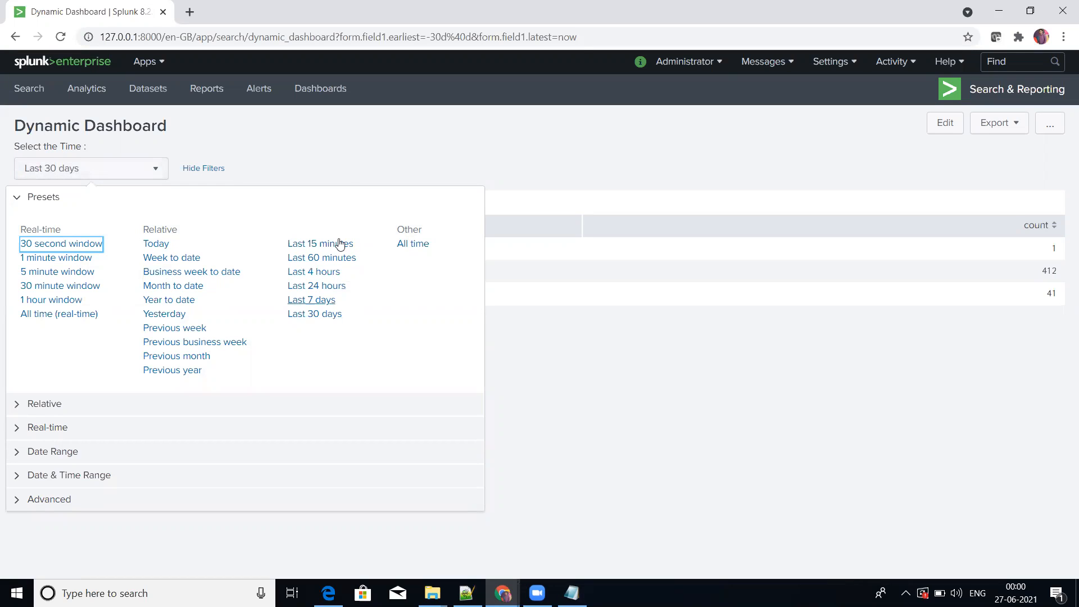
left_click(361, 164)
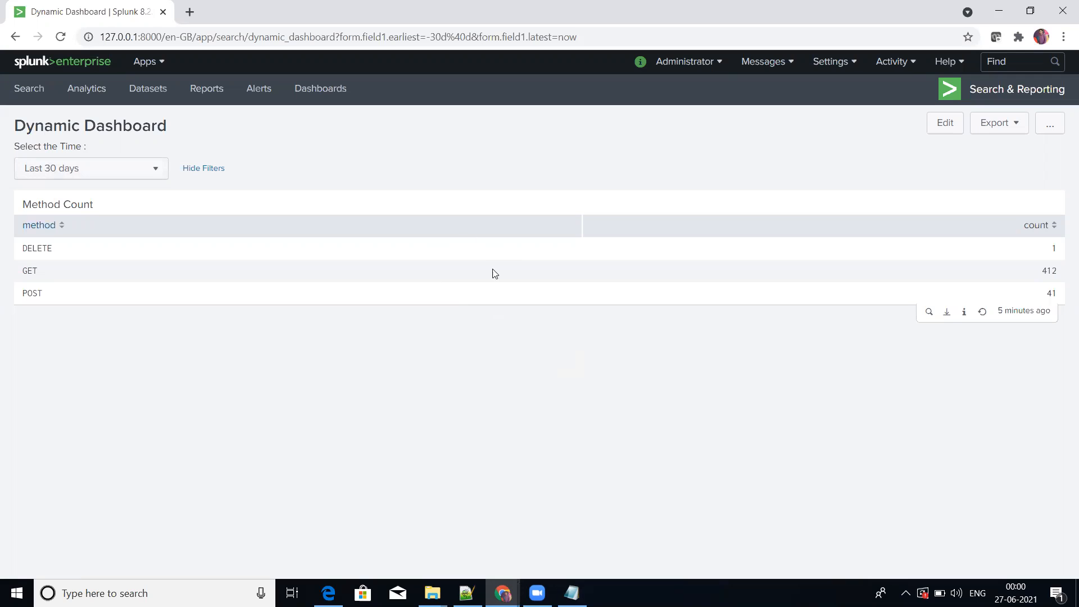
left_click(157, 173)
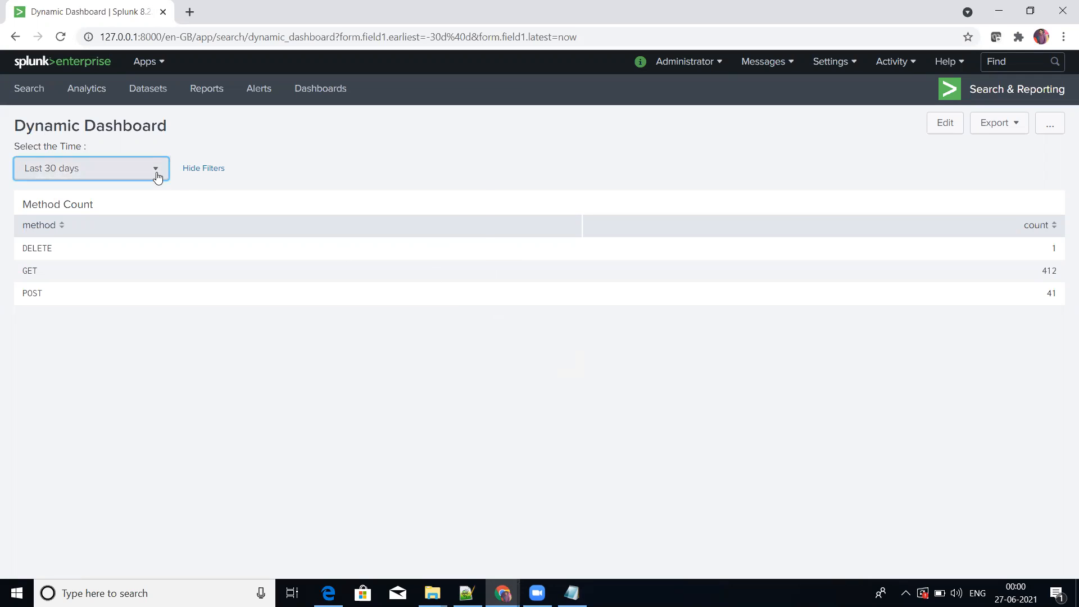
left_click(285, 164)
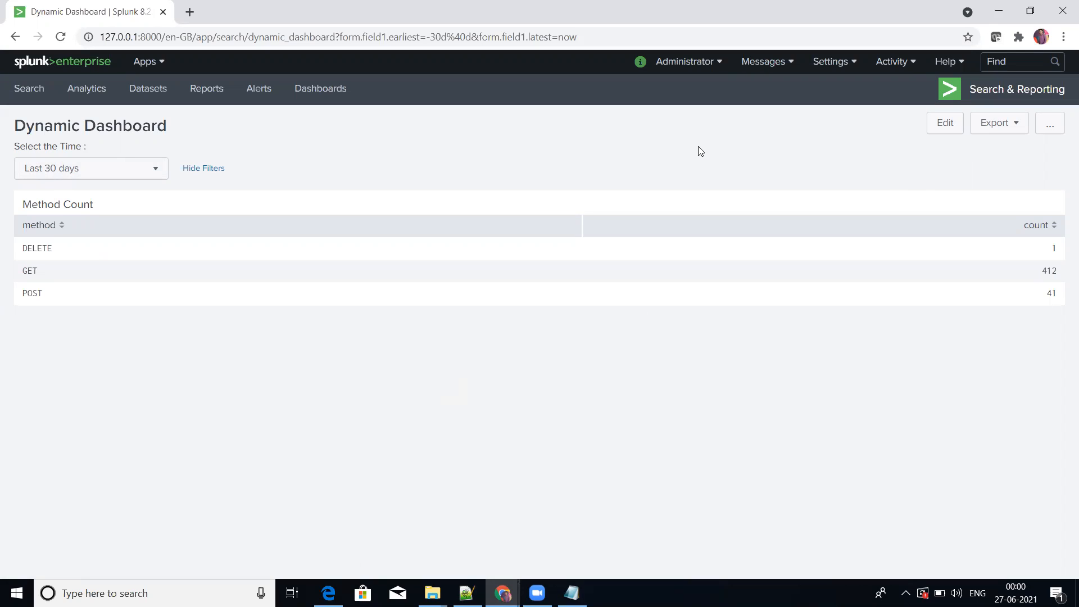
Set the Method Count panel's search time range to Shared Time Picker (Time), apply it and save the dashboard.
left_click(945, 122)
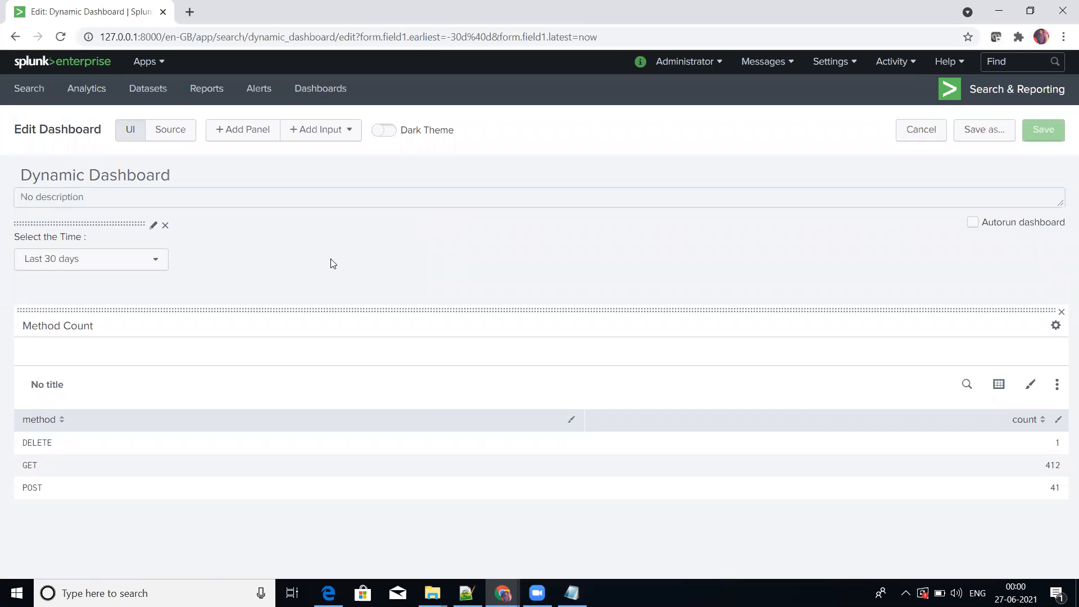
left_click(967, 384)
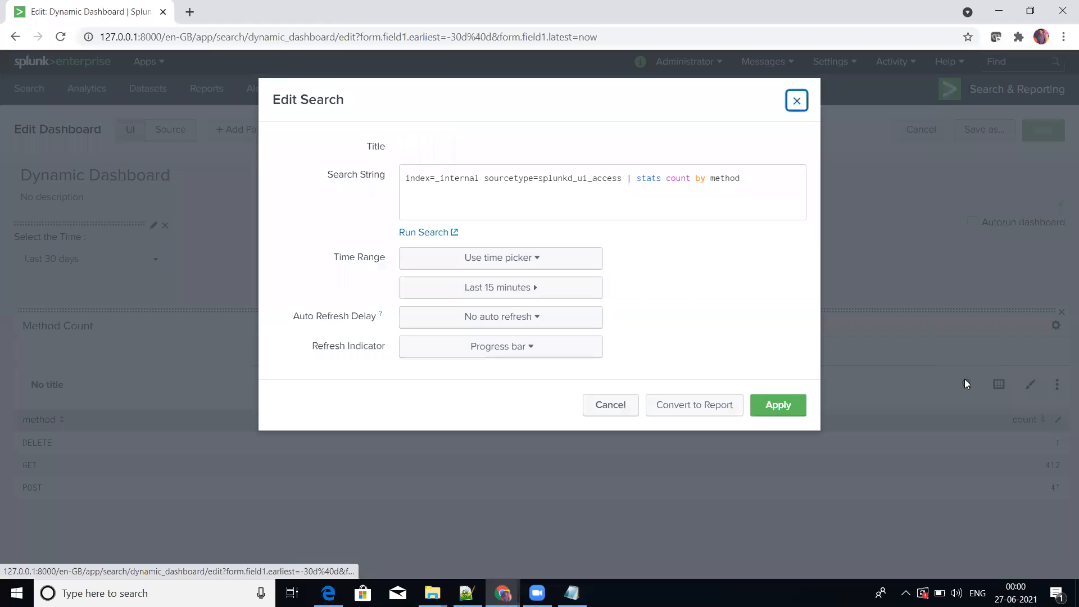
left_click(563, 264)
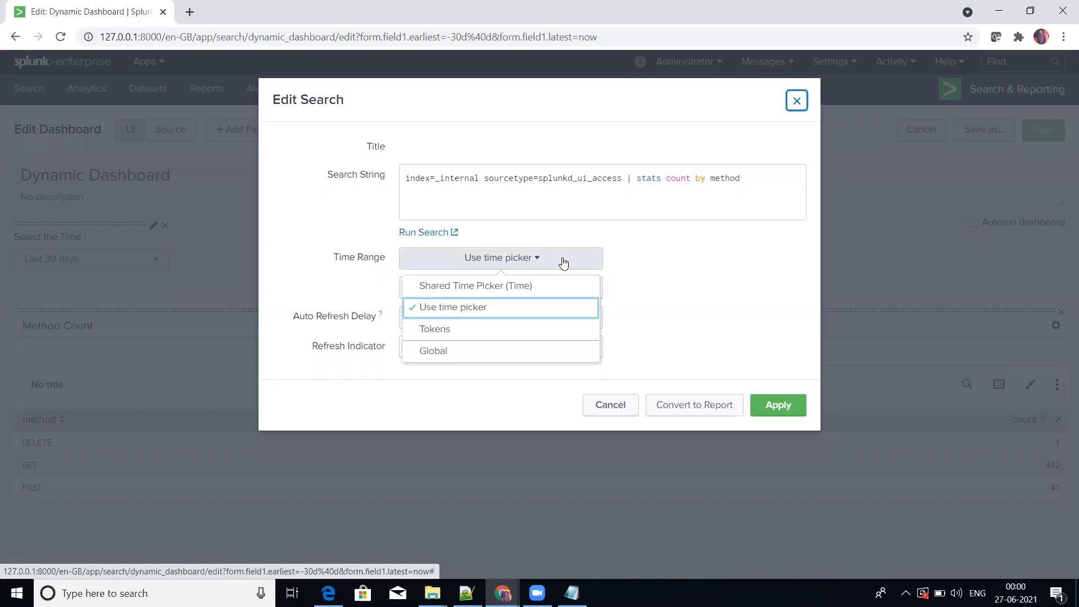
left_click(495, 286)
left_click(790, 378)
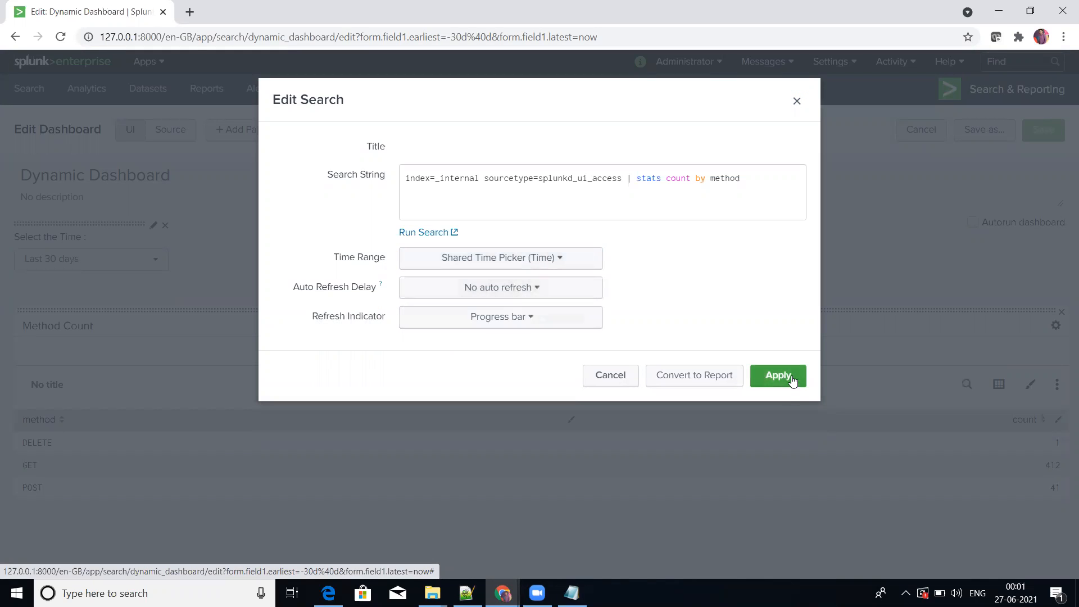
left_click(1033, 131)
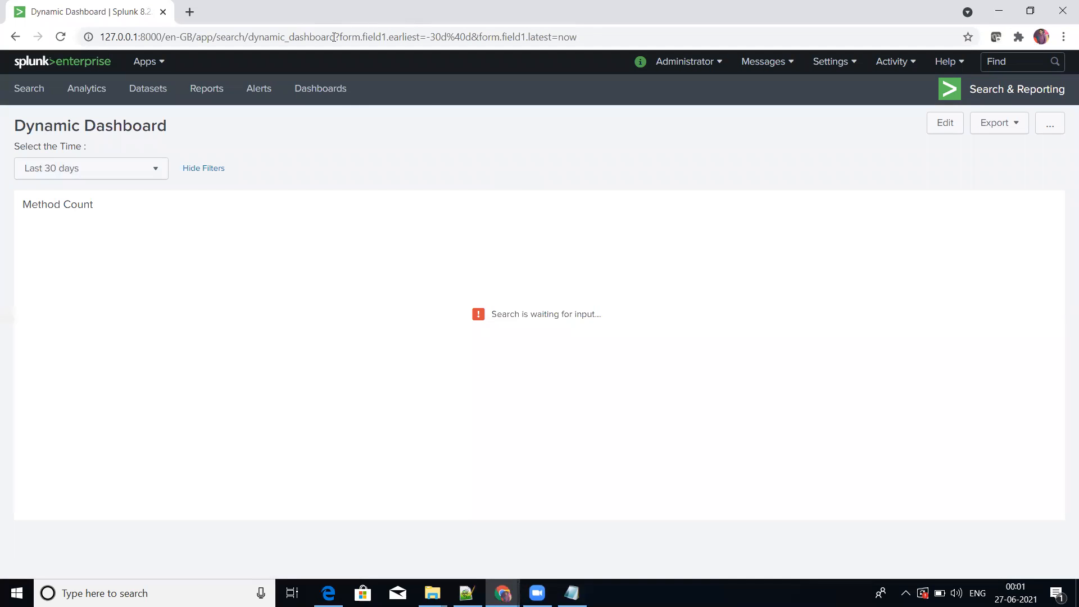
Reload the dashboard without the form parameters in its URL and check the time range of the Method Count panel's search in Search.
left_click_drag(335, 36, 647, 39)
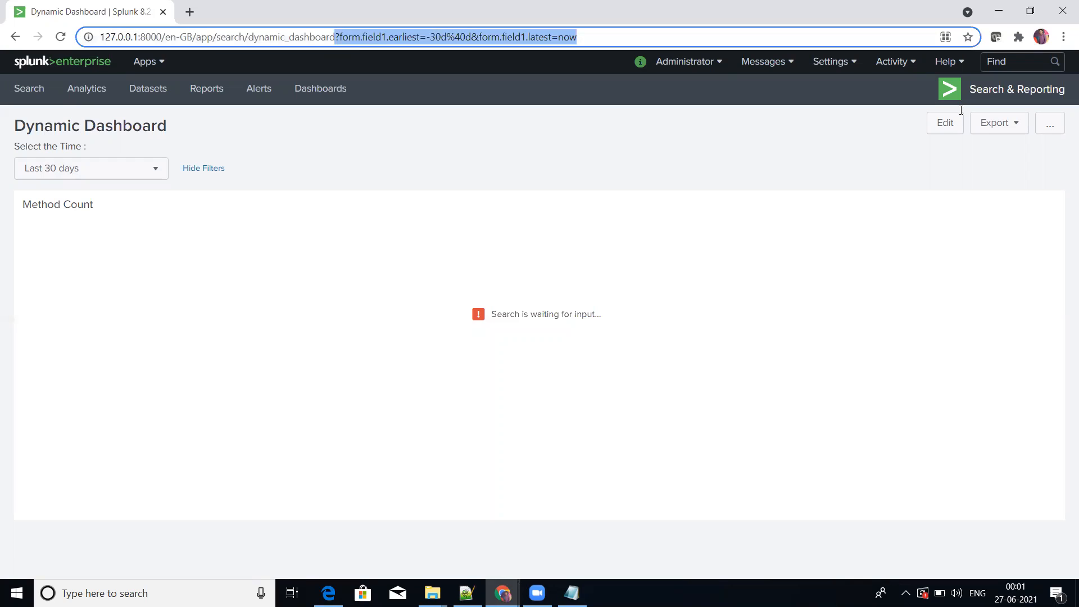
key("BackSpace")
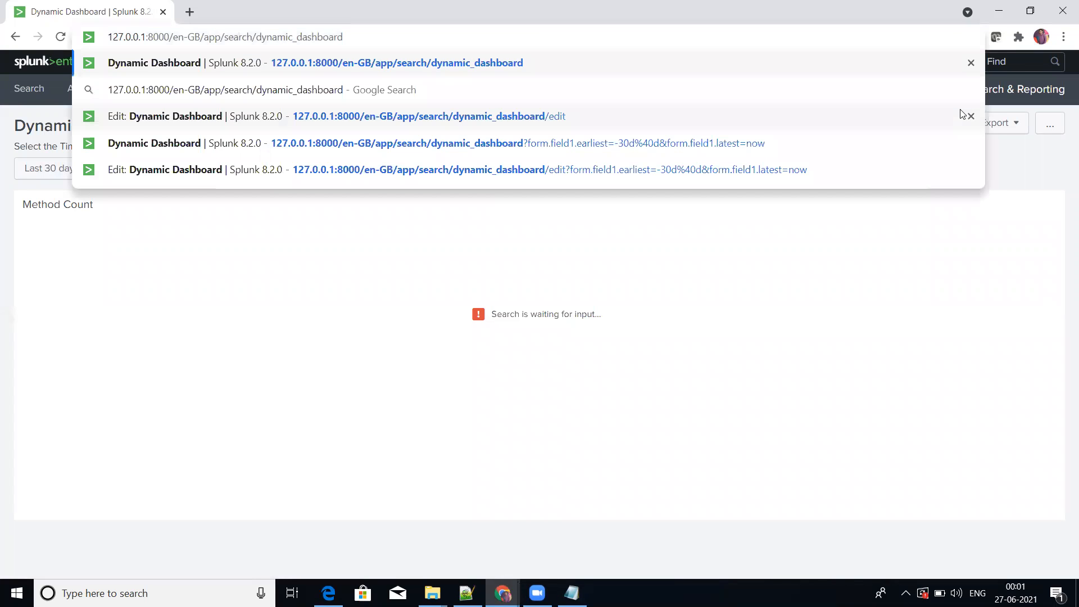
key("Return")
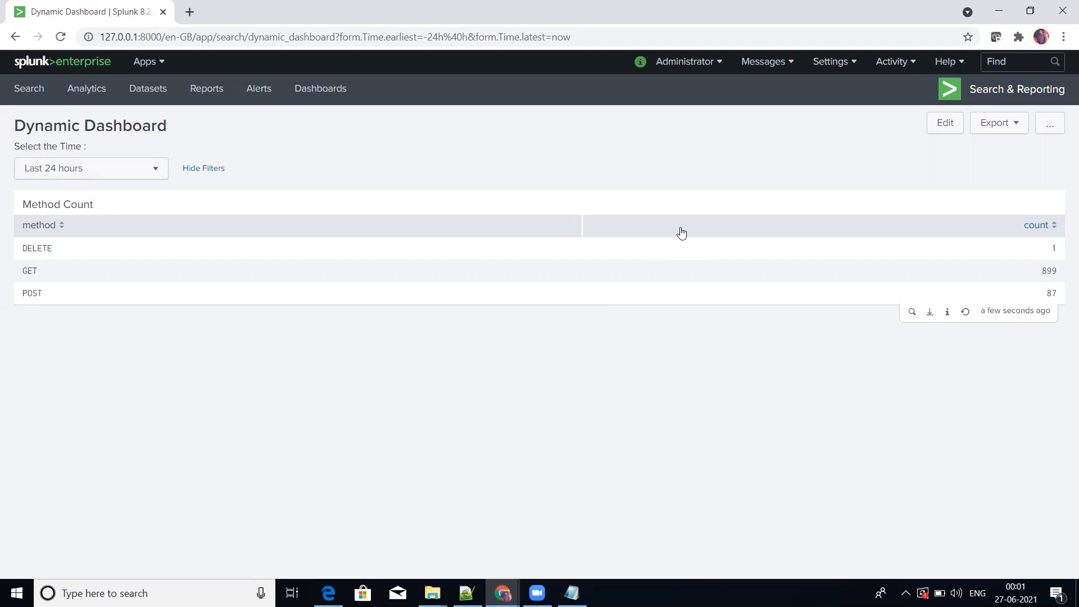
left_click(913, 312)
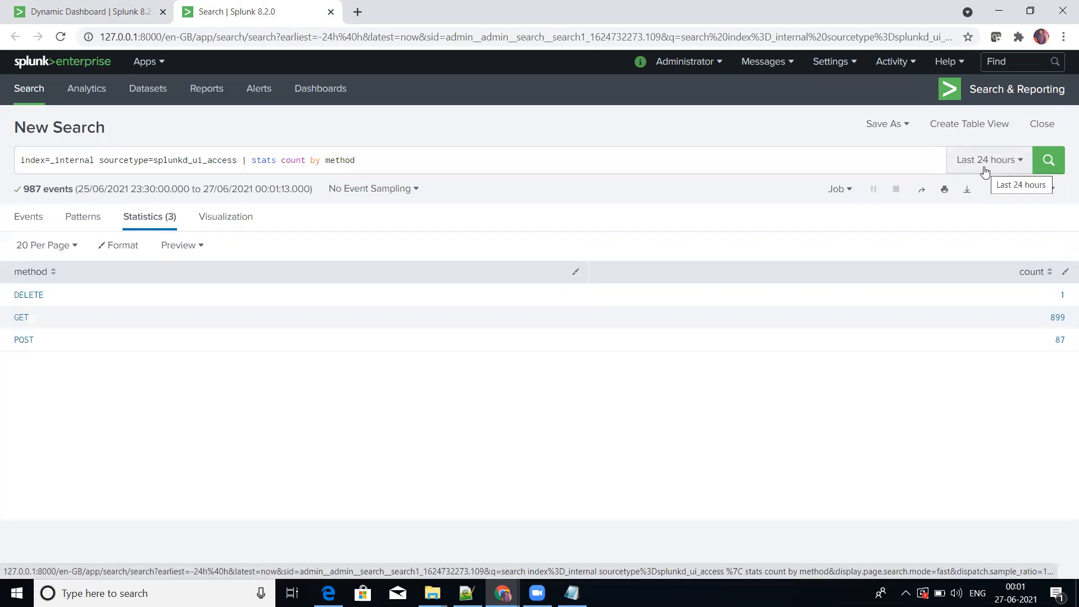
left_click(331, 11)
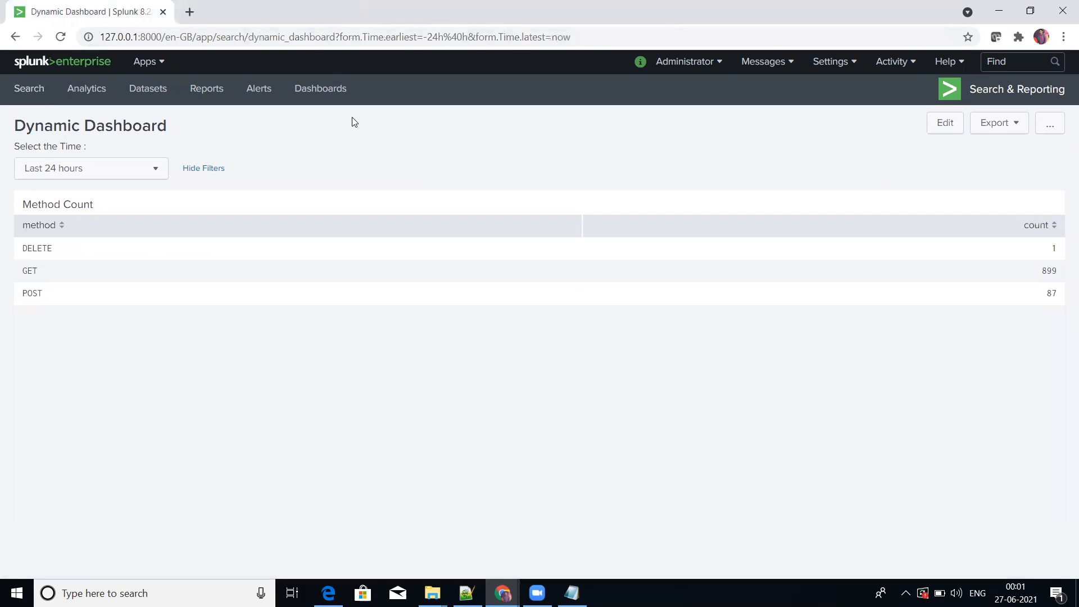
Test the dashboard's time filter with Last 15 minutes and Last 7 days, and open the Method Count panel's search to check its time range.
left_click(113, 177)
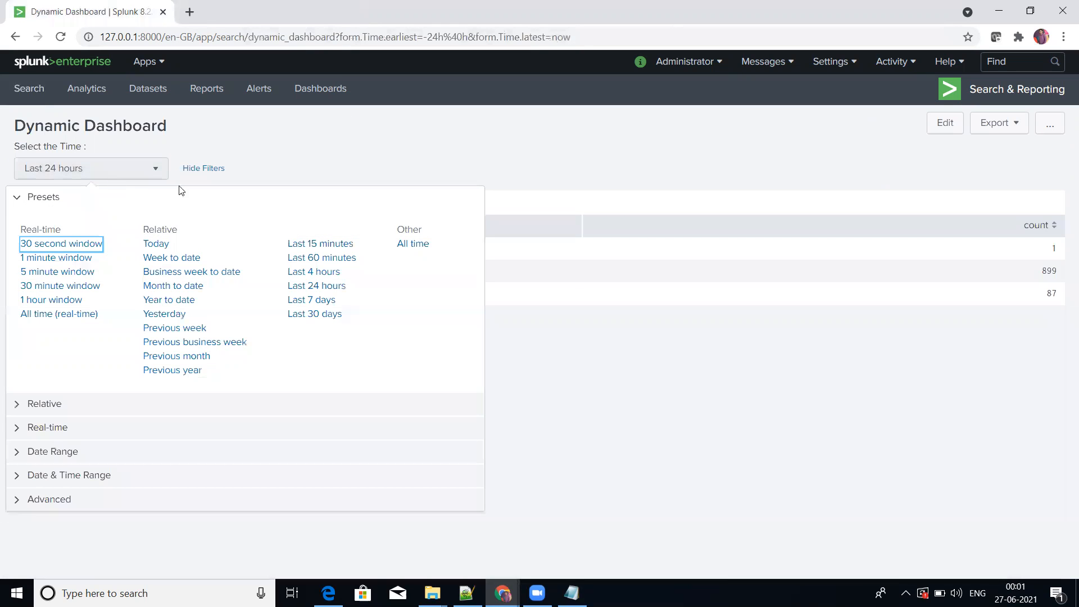
left_click(304, 246)
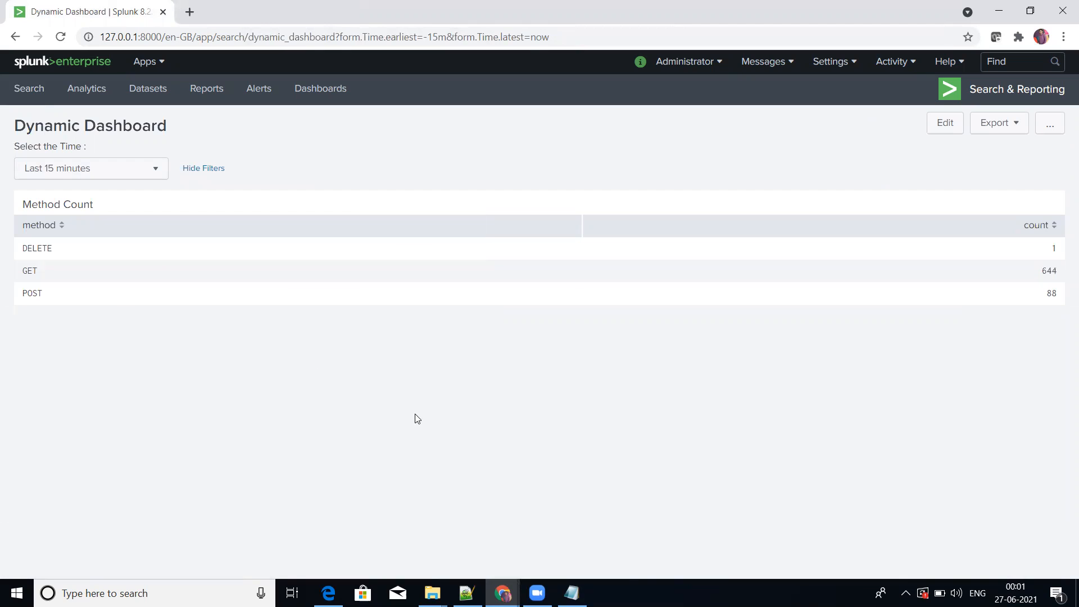
left_click(140, 175)
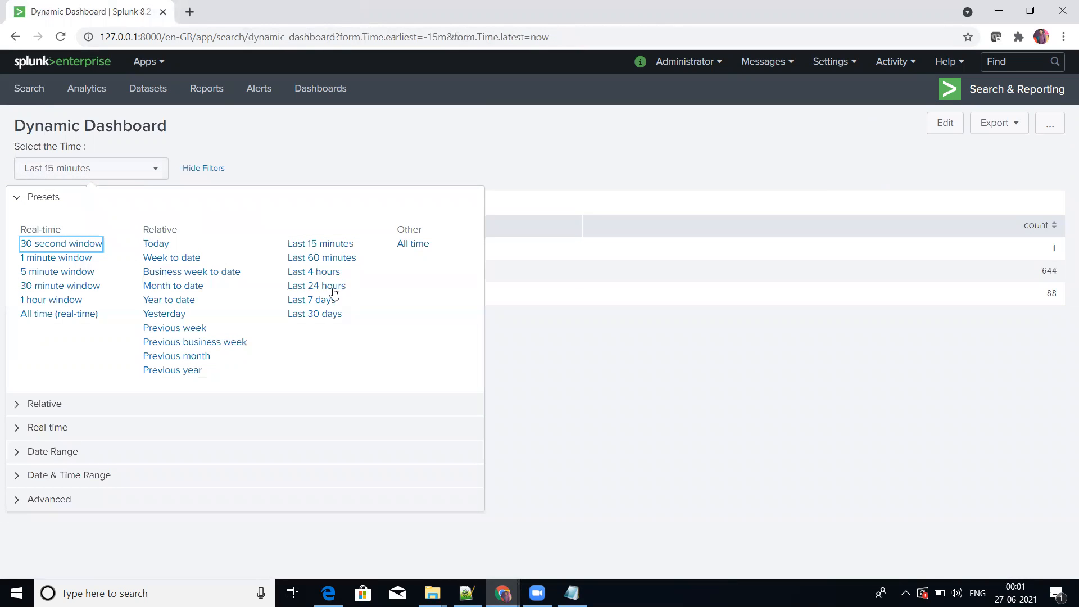
left_click(325, 300)
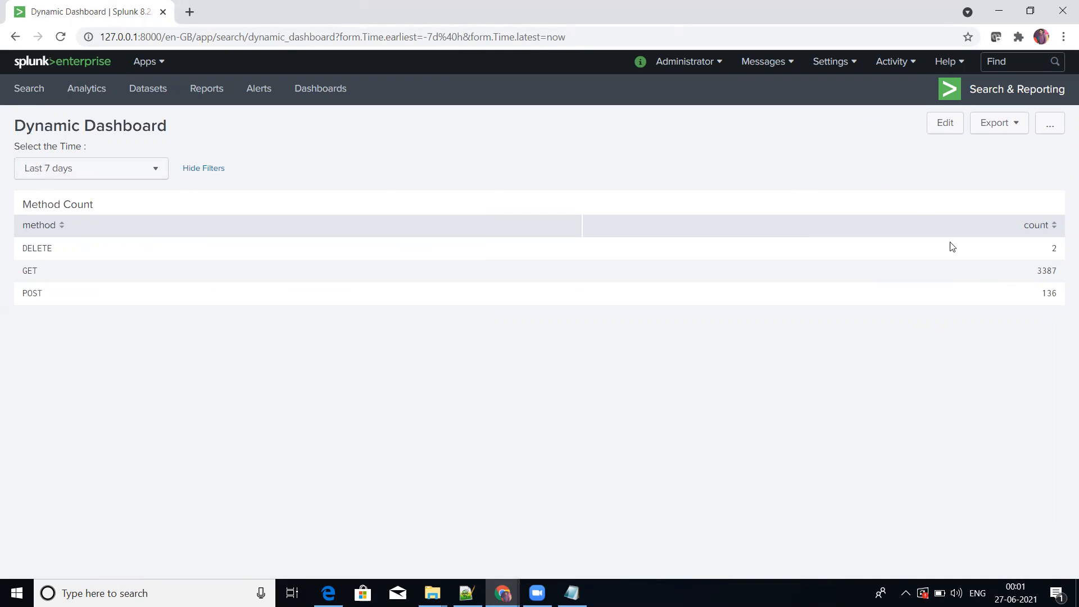
left_click(913, 313)
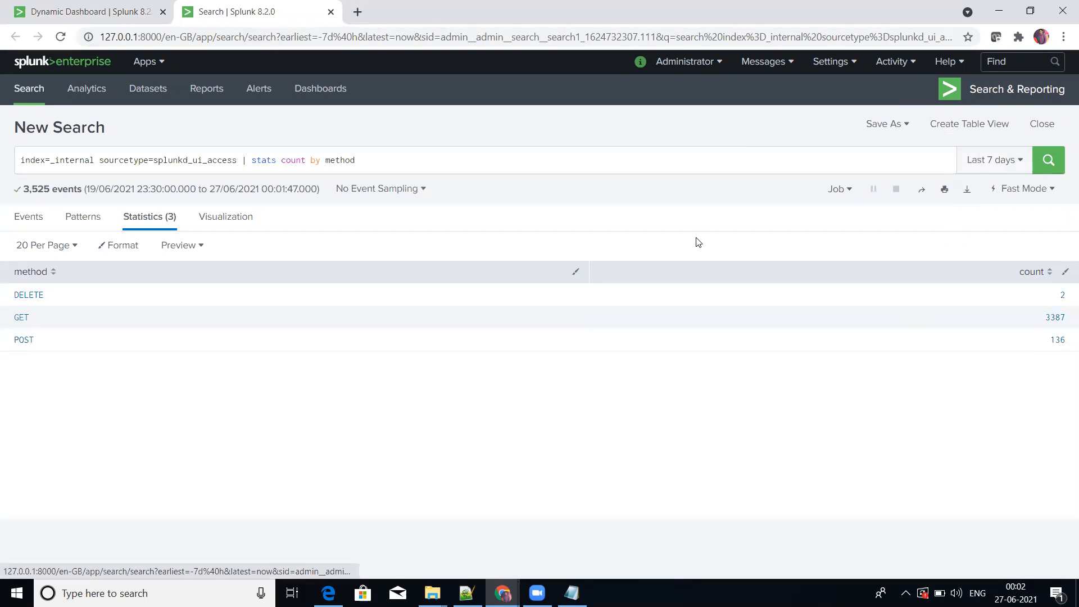
left_click(331, 12)
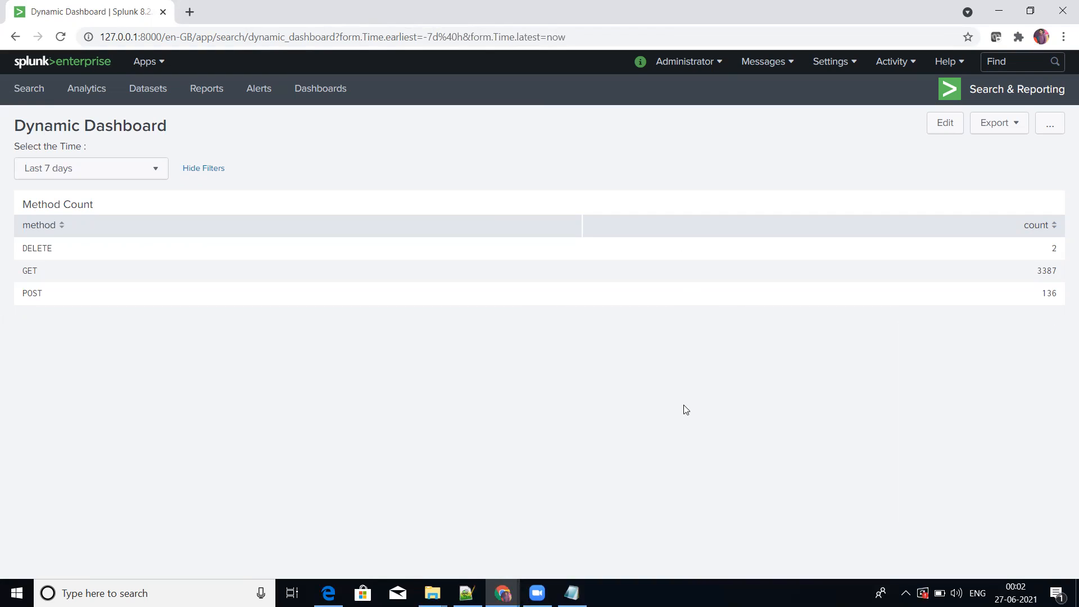
Open the dashboard for editing and delete its time input.
left_click(941, 123)
left_click(165, 225)
left_click(691, 194)
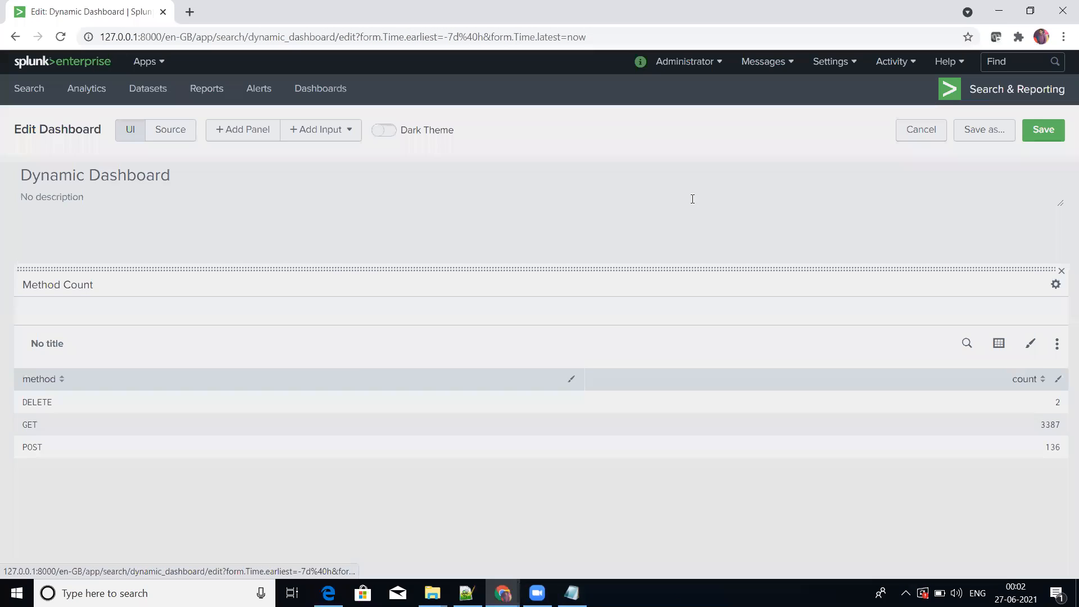
Switch the Method Count panel's search to its own time picker set to Last 24 hours, apply it and save the dashboard.
left_click(966, 341)
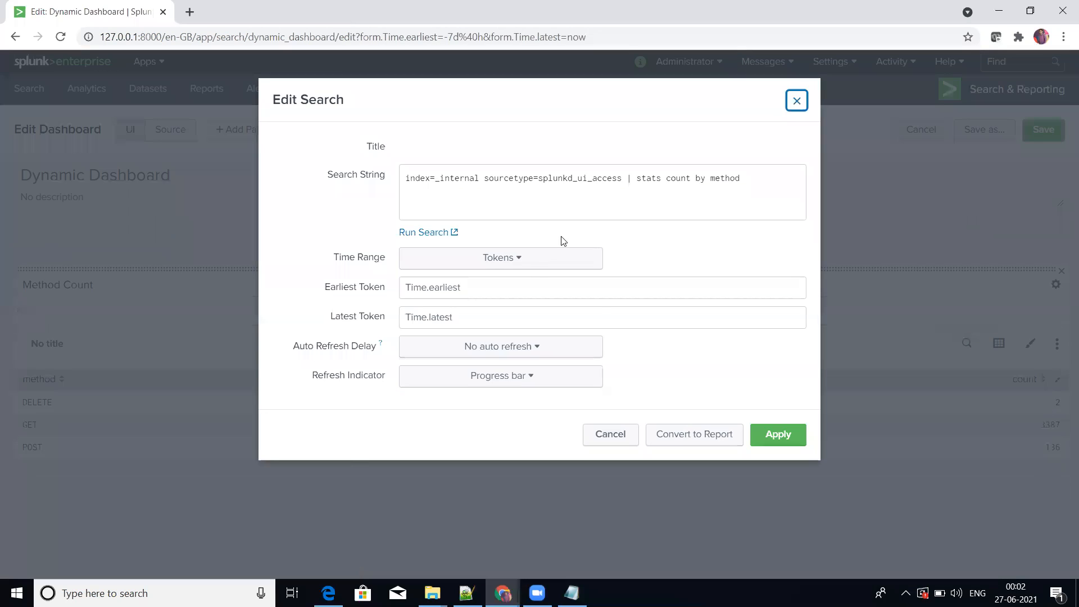
left_click(538, 259)
left_click(522, 286)
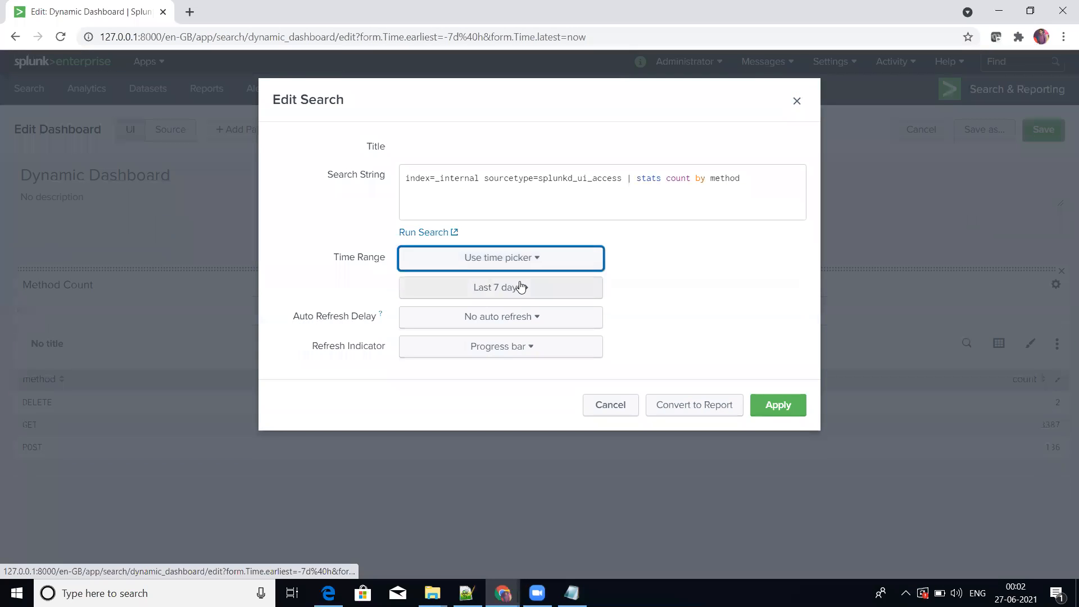
left_click(522, 294)
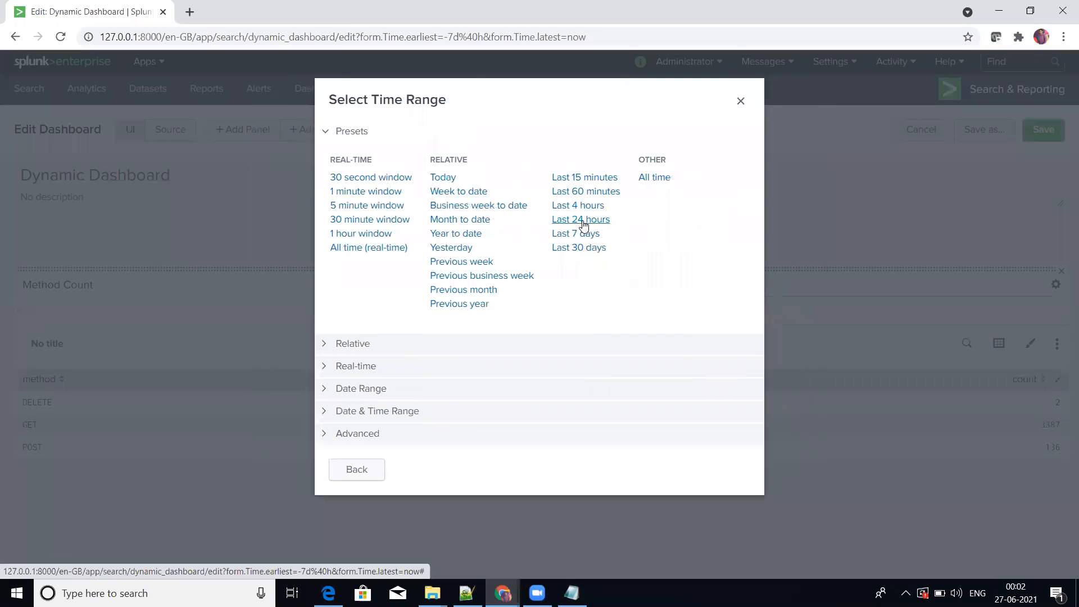
left_click(583, 224)
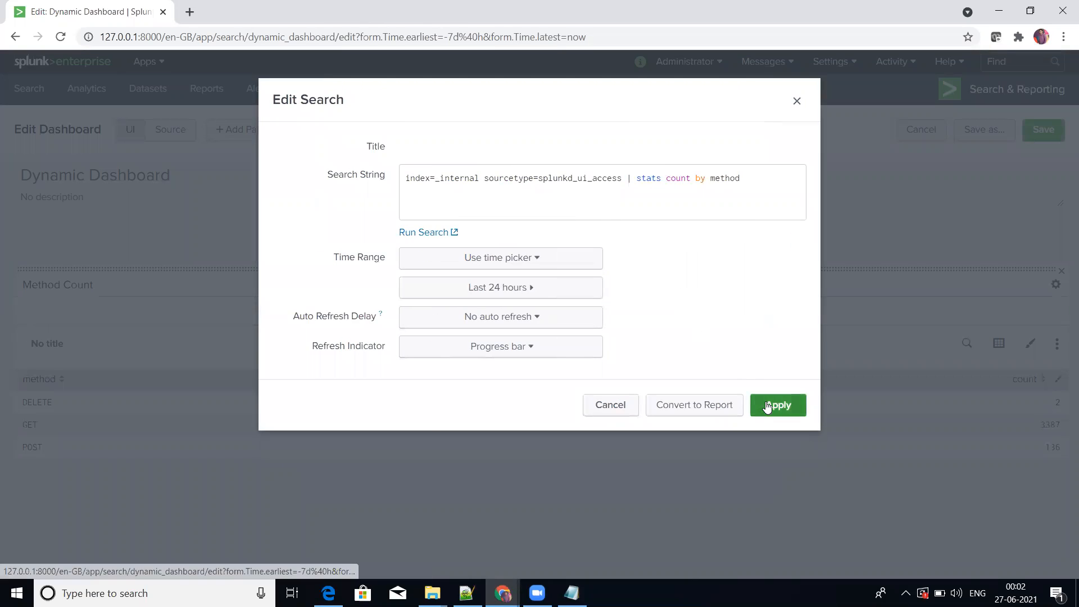
left_click(768, 406)
left_click(1025, 132)
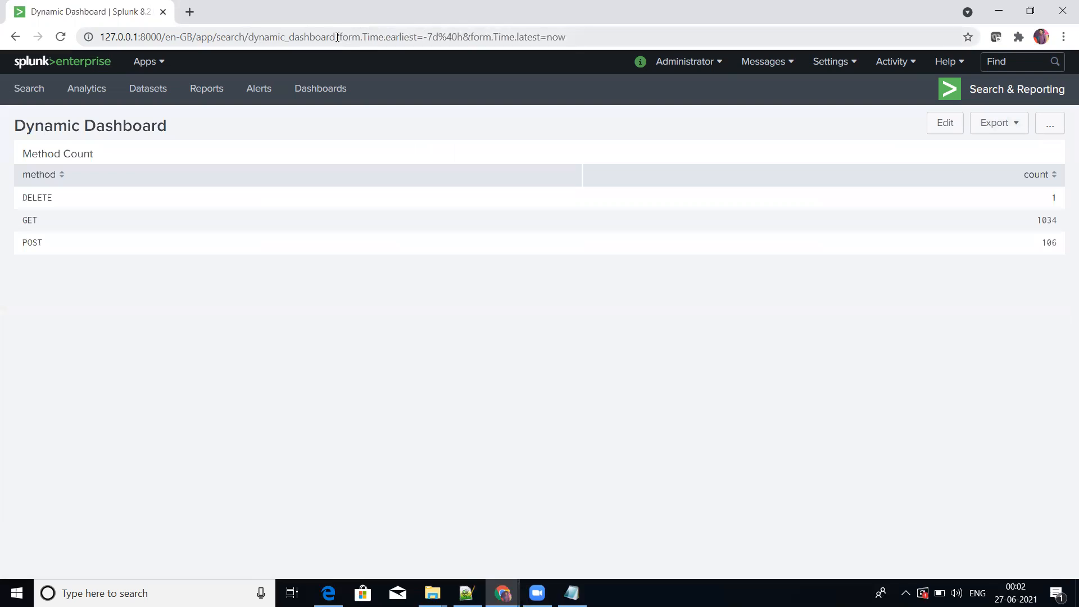
Reload the dashboard without the form parameters in its URL, and open and cancel its editor without changes.
left_click_drag(337, 37, 889, 83)
key("BackSpace")
key("Return")
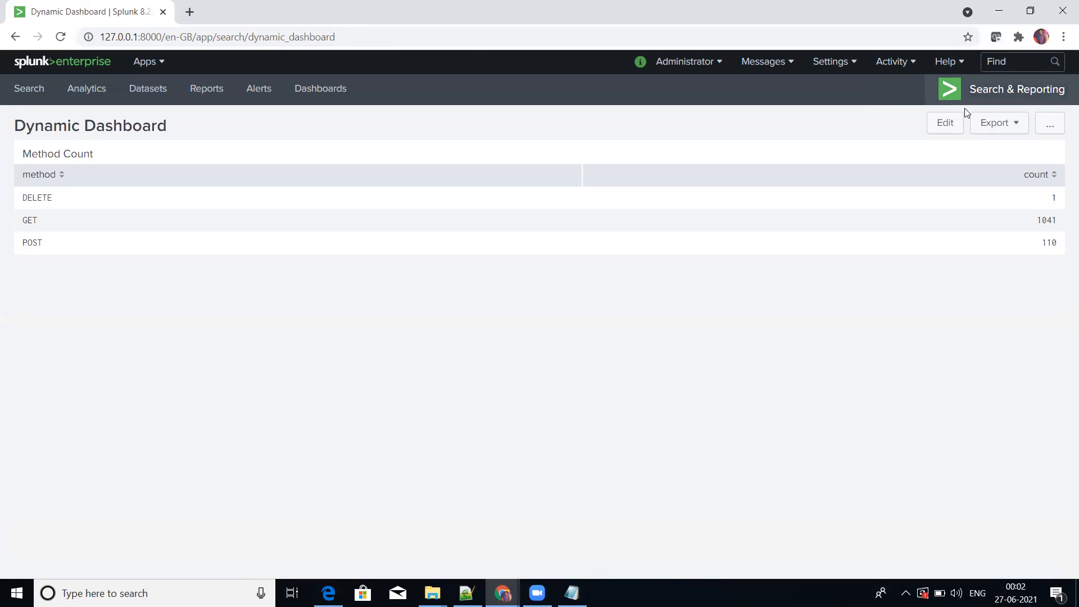
left_click(945, 124)
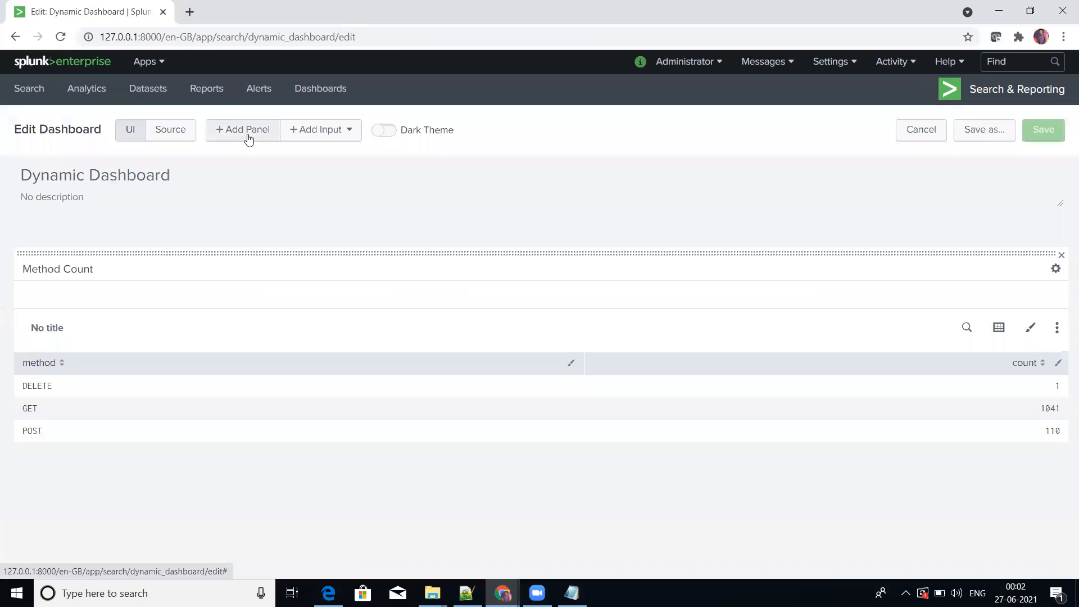
left_click(920, 133)
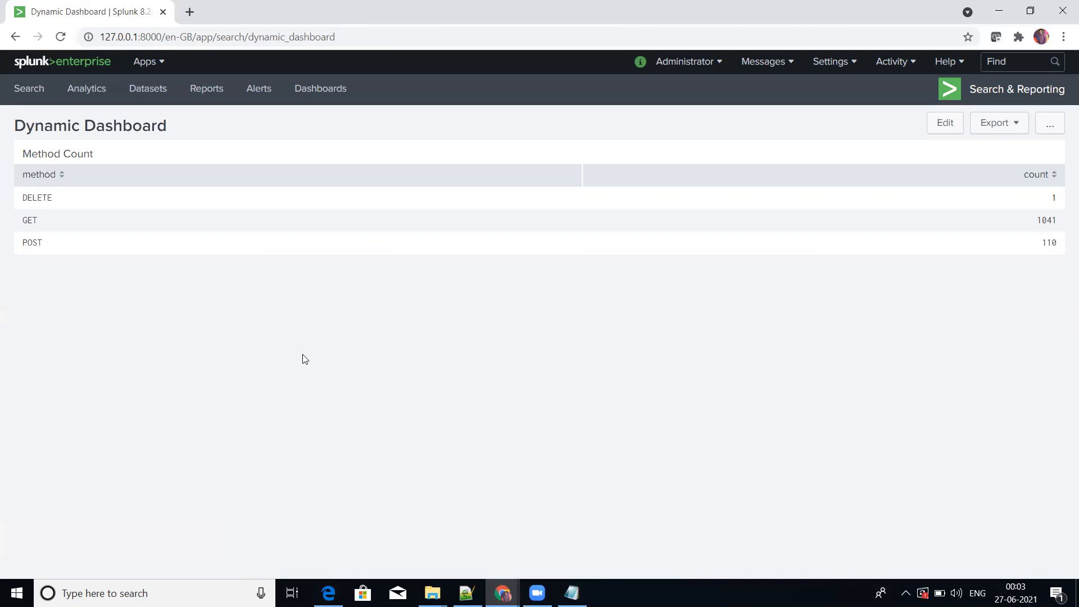
Add a Dropdown input to the Dynamic Dashboard and save the dashboard.
left_click(937, 129)
left_click(340, 133)
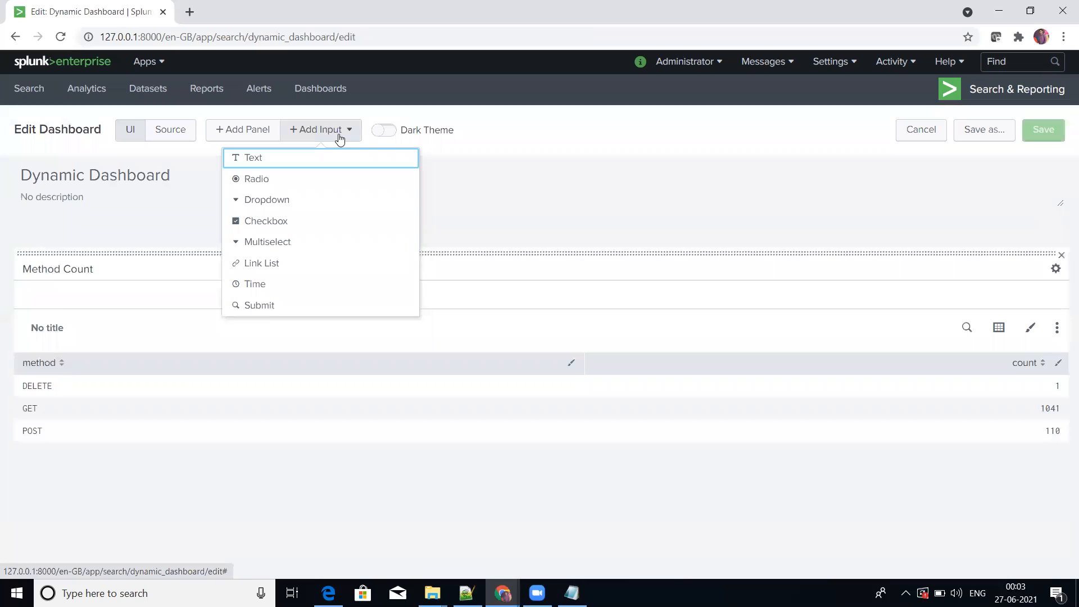
left_click(293, 203)
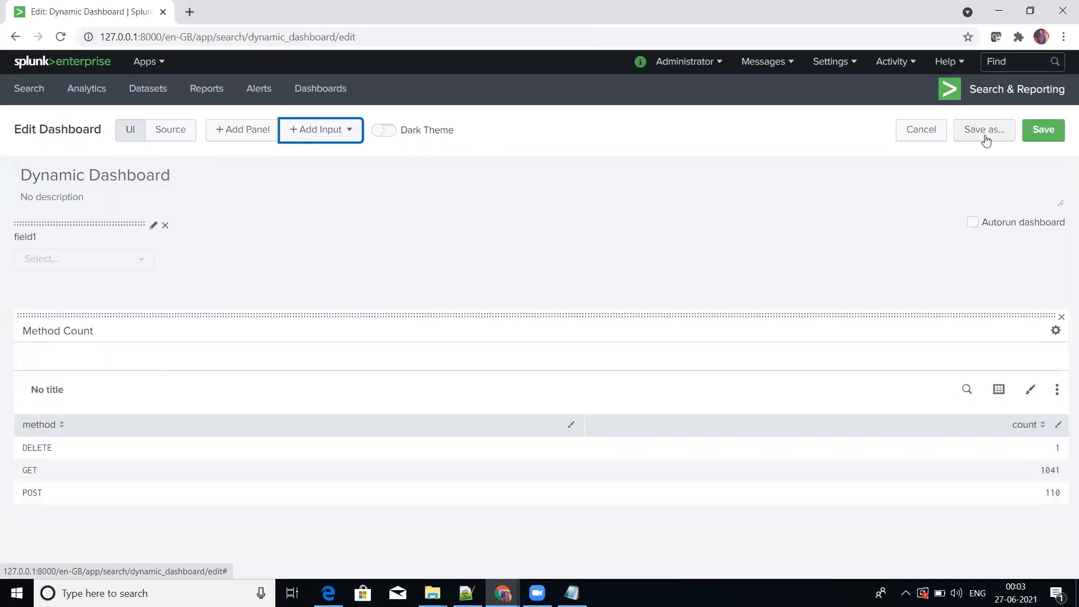
left_click(1033, 132)
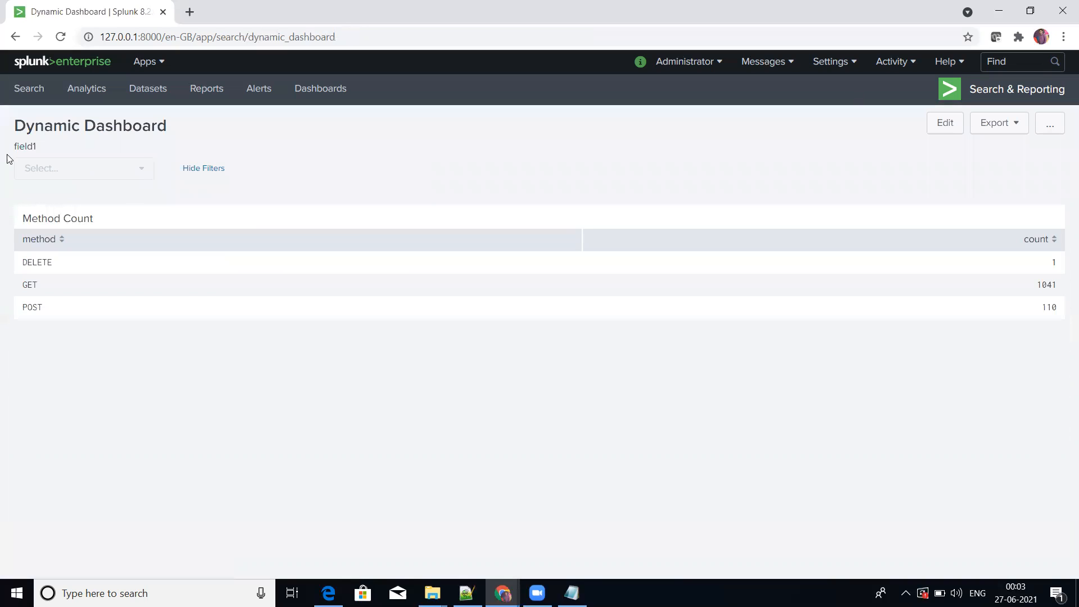
left_click_drag(13, 146, 39, 148)
left_click(51, 147)
Edit the dropdown input: label it "Select the Method Name :-", enable Search on Change and set its token to Method.
left_click(946, 124)
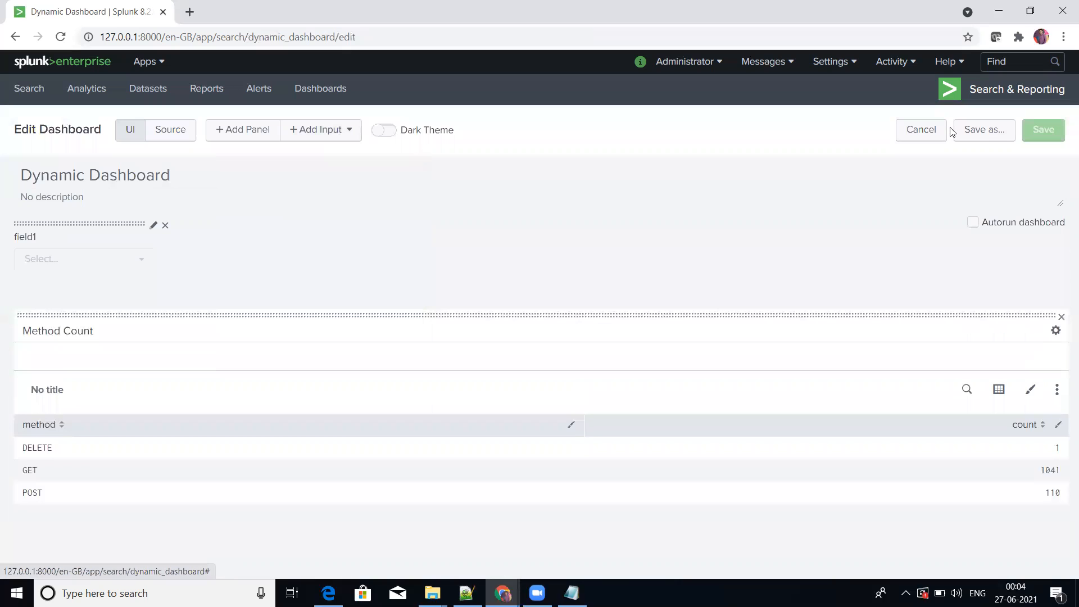
left_click(152, 227)
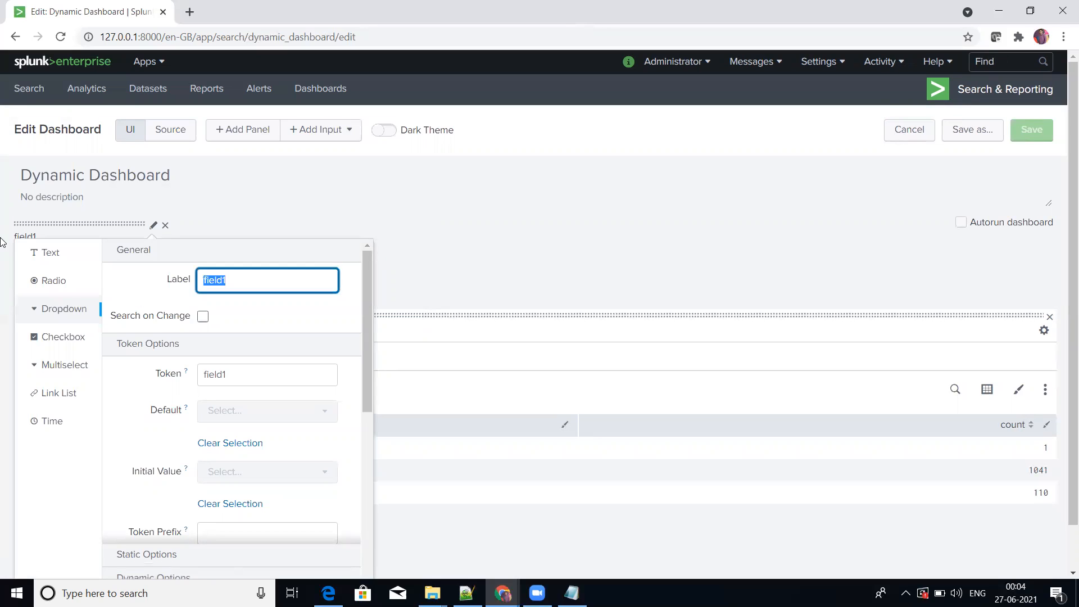
type("Select the Method Name")
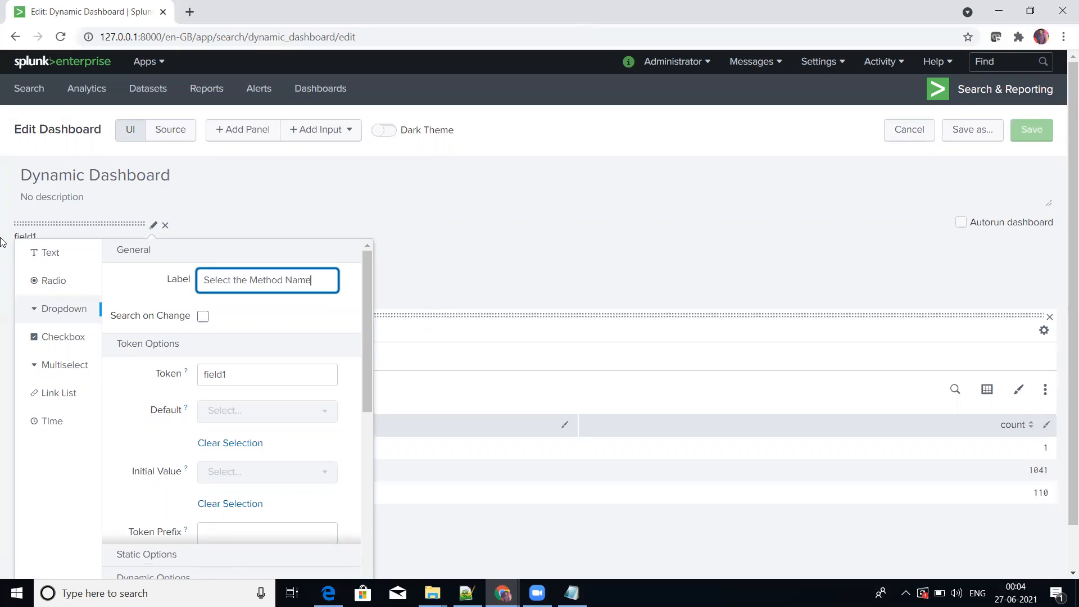
type(" :-")
left_click(203, 316)
double_click(260, 376)
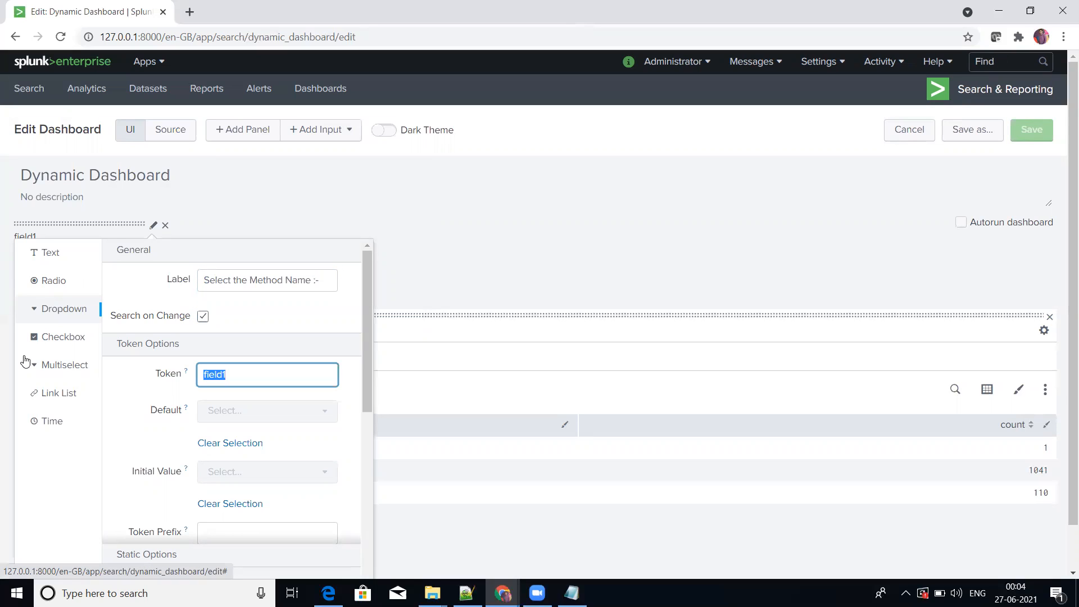
type("Method")
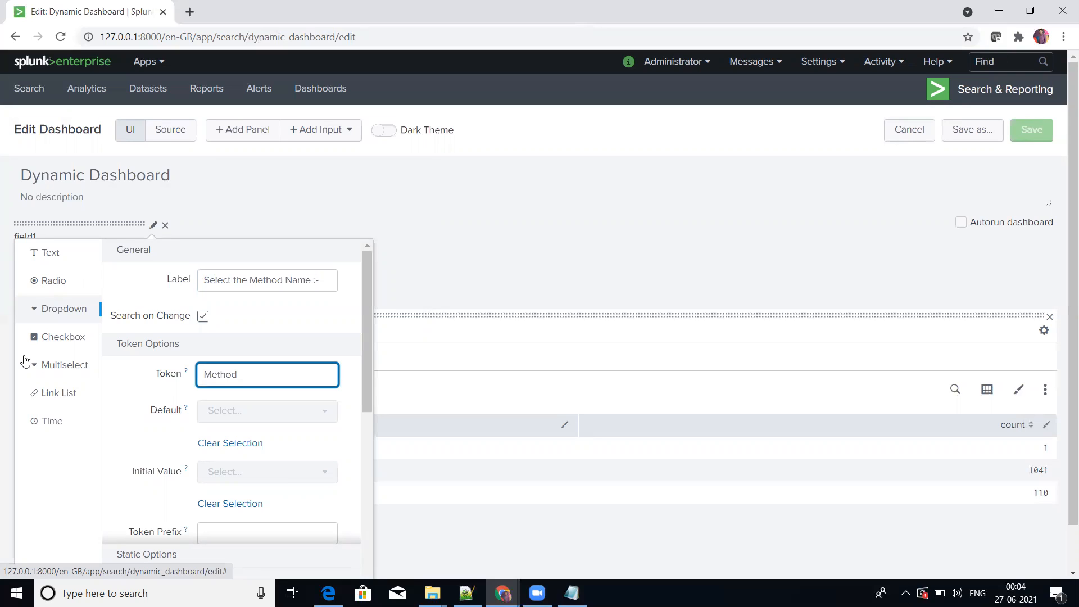
Define a static option for the dropdown input with the name GET and the value GET.
scroll(497, 258, "down", 1)
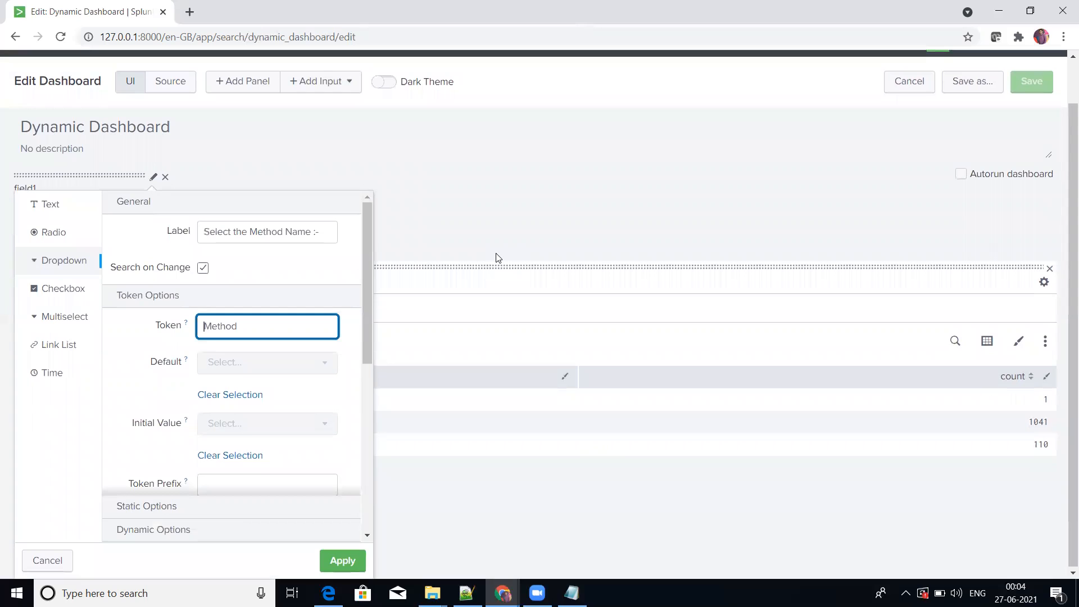
scroll(313, 371, "down", 2)
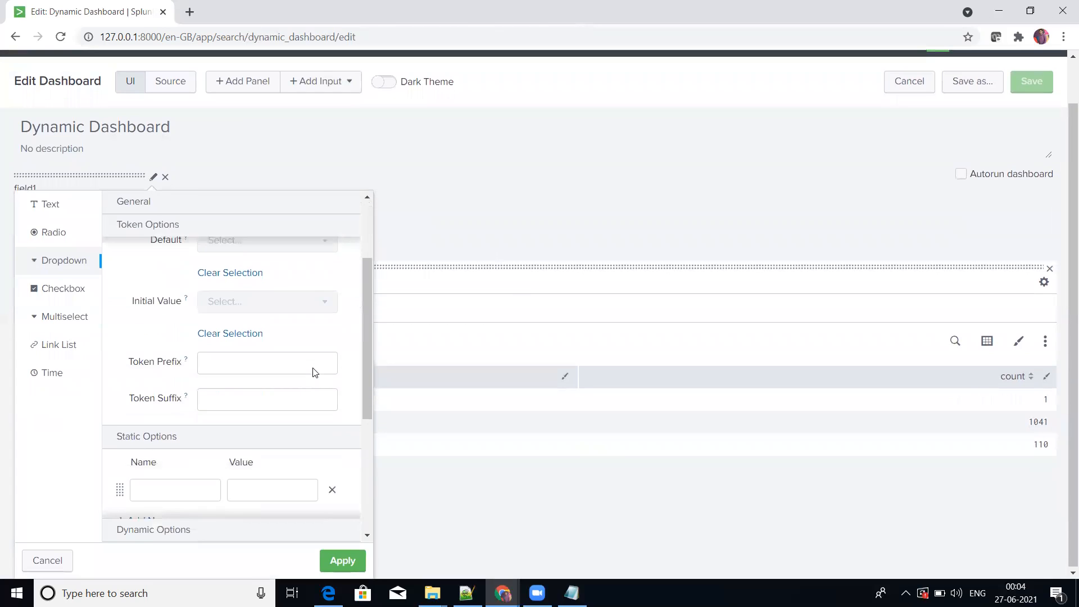
scroll(313, 371, "down", 1)
scroll(313, 367, "down", 4)
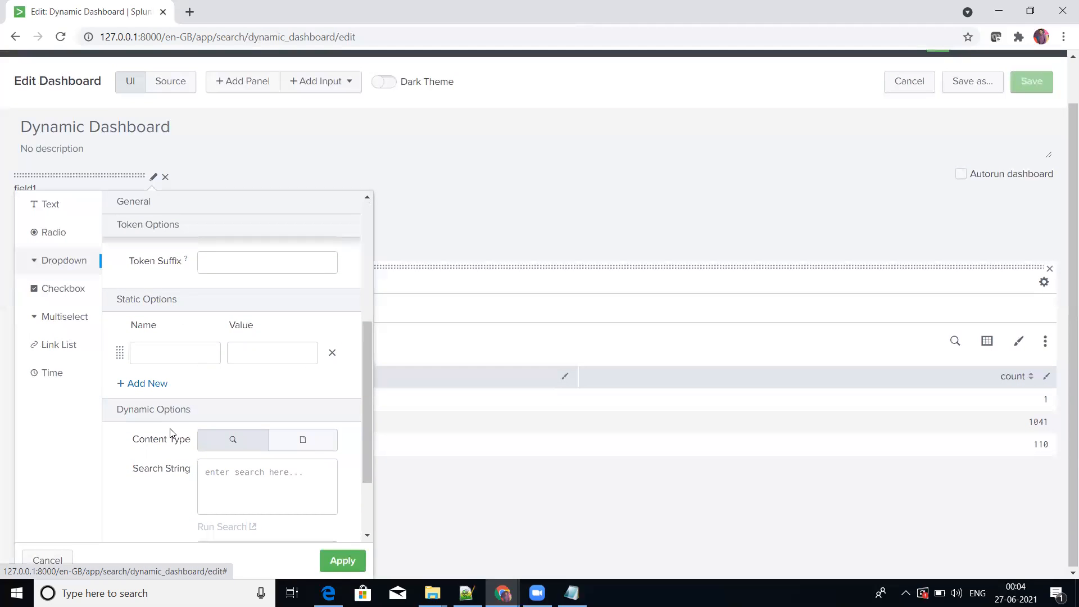
left_click(187, 355)
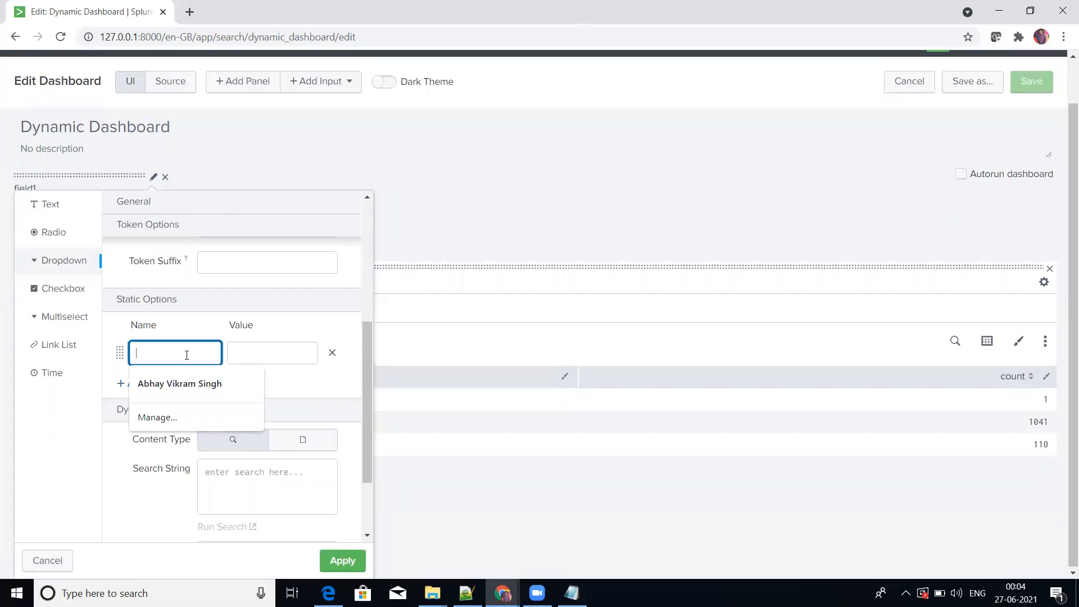
type("GET")
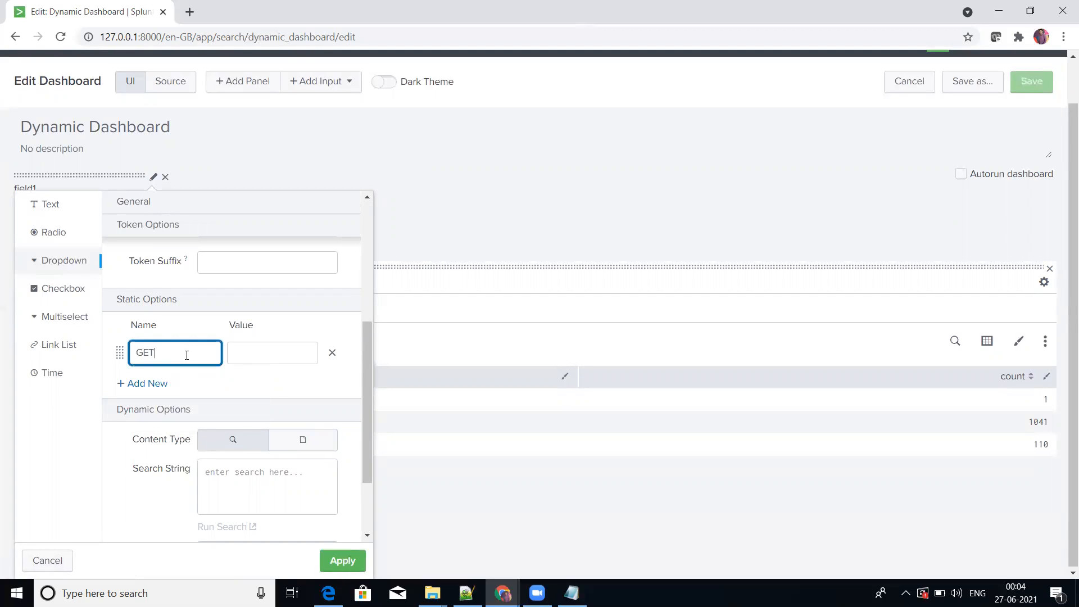
left_click(244, 351)
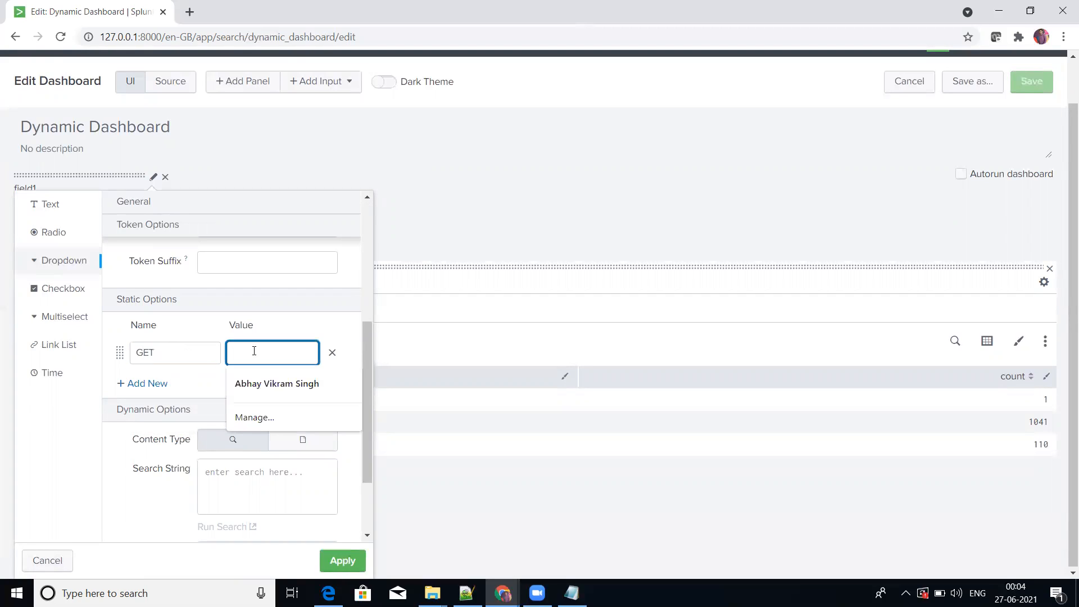
type("GET")
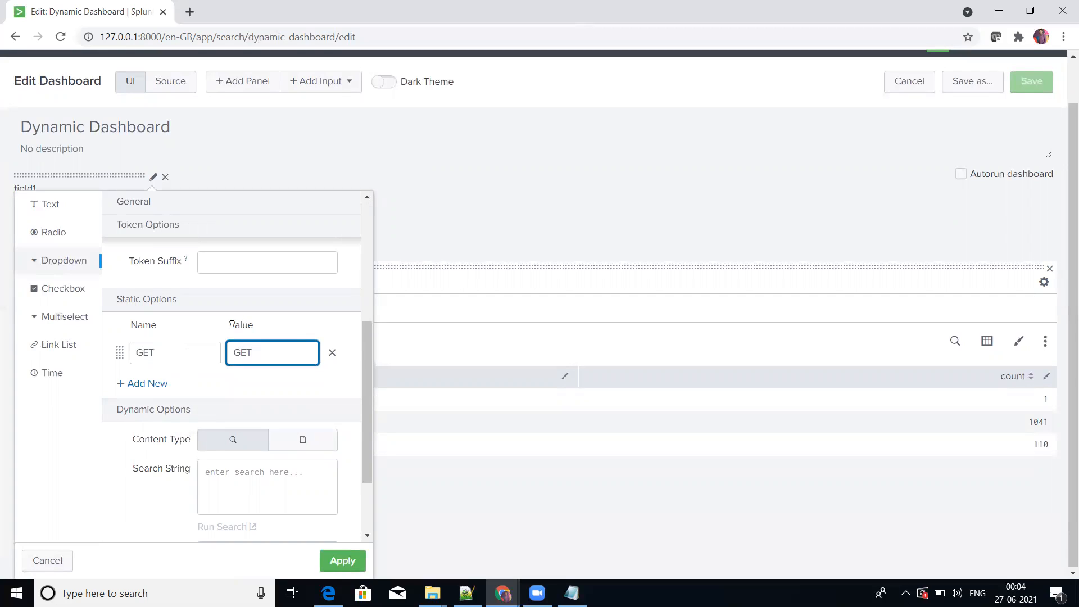
left_click(178, 354)
left_click_drag(178, 354, 134, 353)
left_click(164, 354)
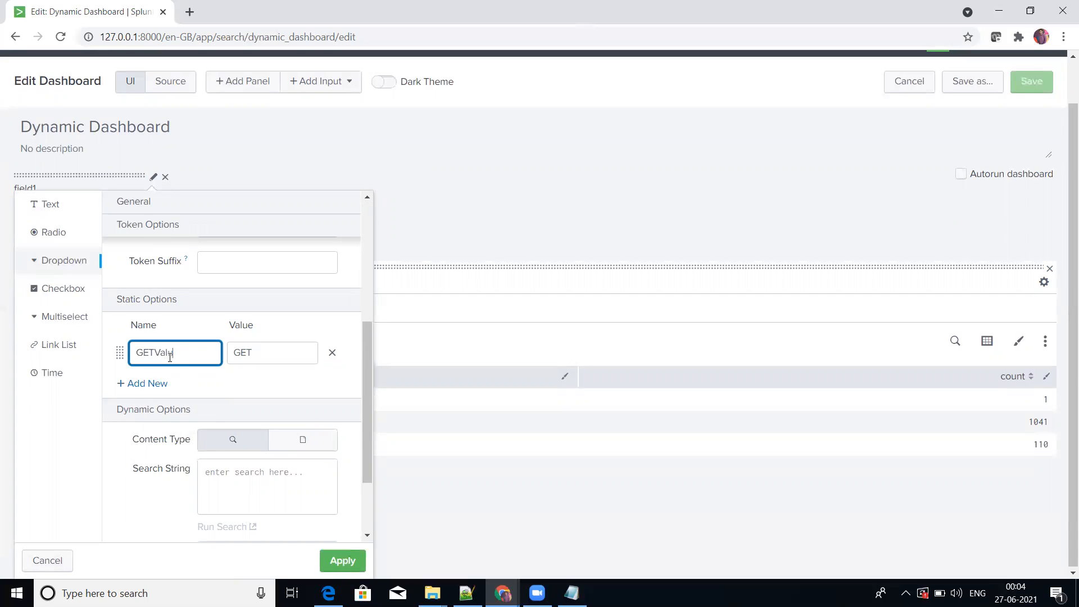
type("Value")
left_click_drag(186, 350, 128, 354)
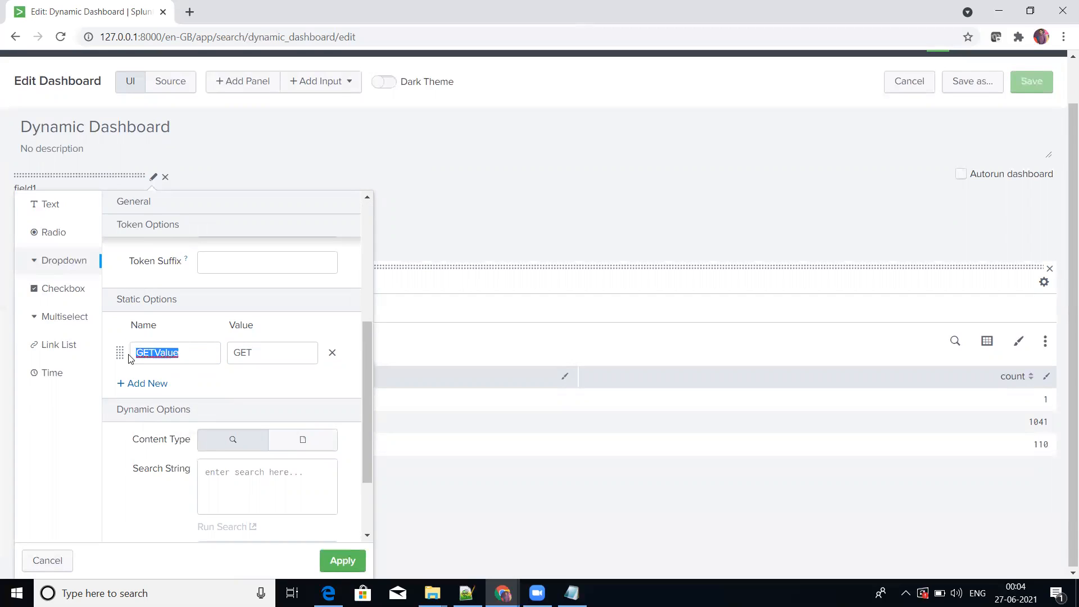
type("GETAbhay")
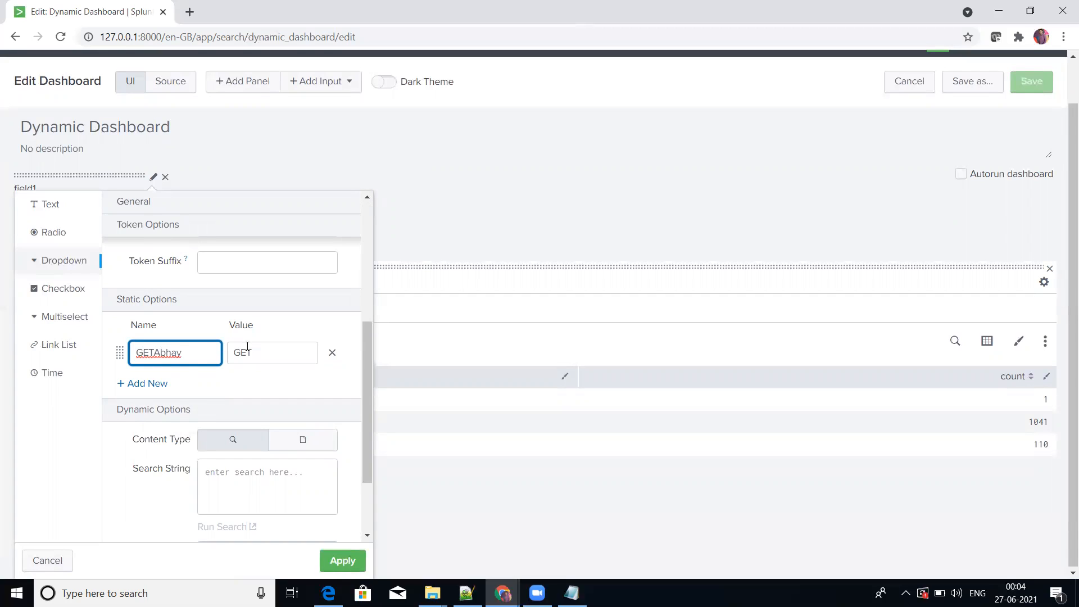
left_click_drag(260, 352, 230, 353)
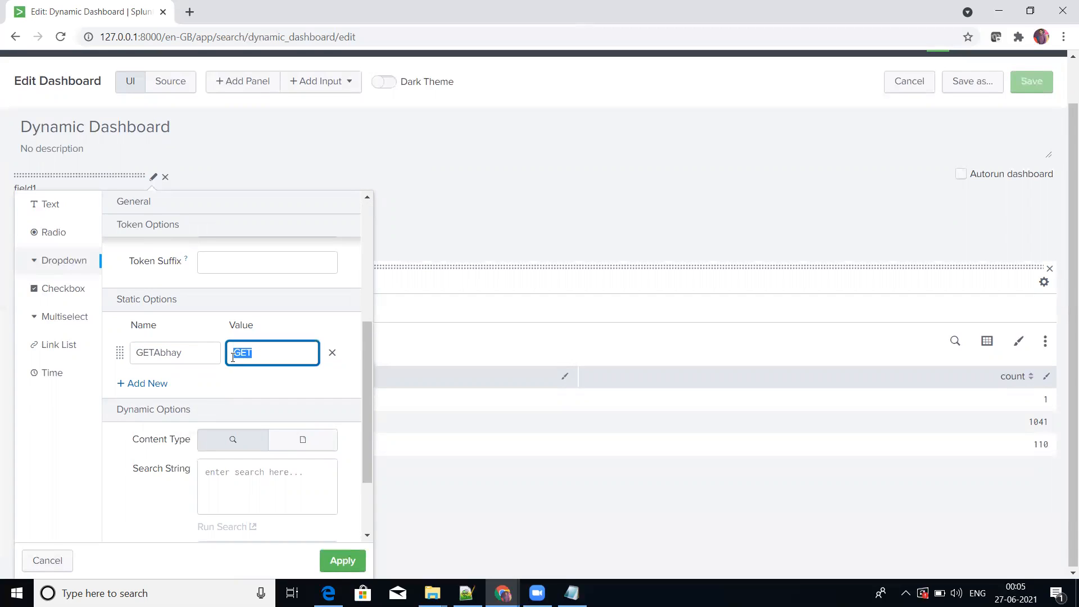
right_click(123, 13)
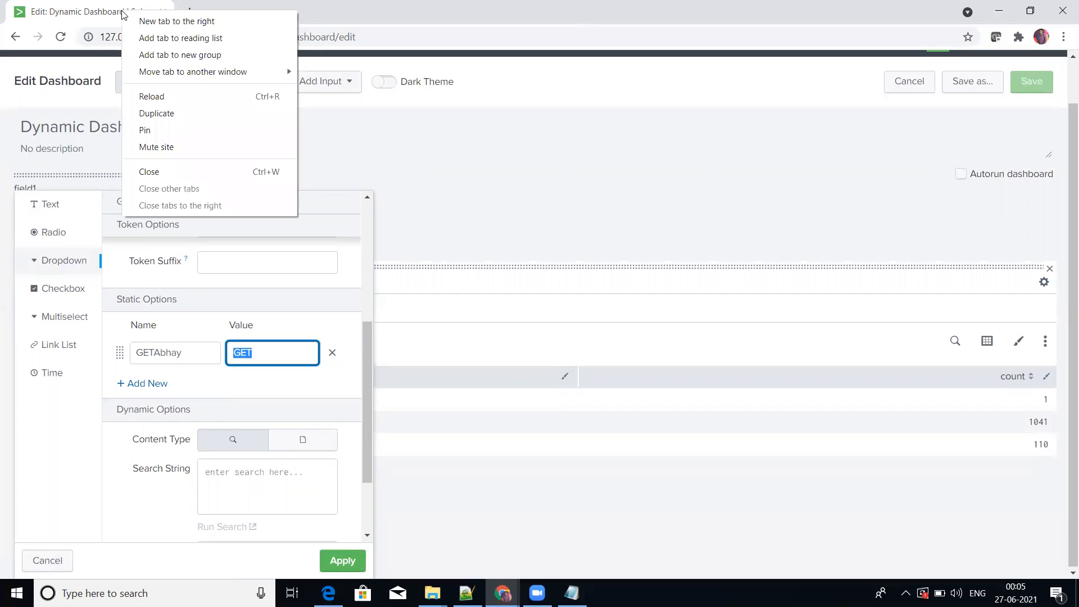
left_click(454, 150)
left_click(454, 149)
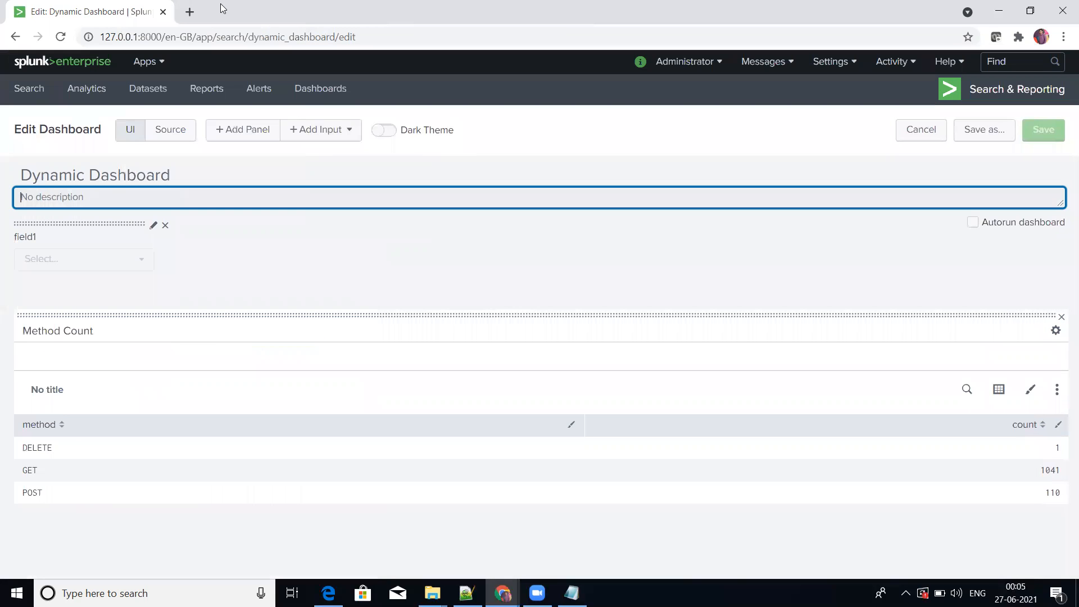
Open 127.0.0.1:8000 in a new browser tab and go to the Search & Reporting app.
left_click(189, 12)
type("127.0.0.1:8000")
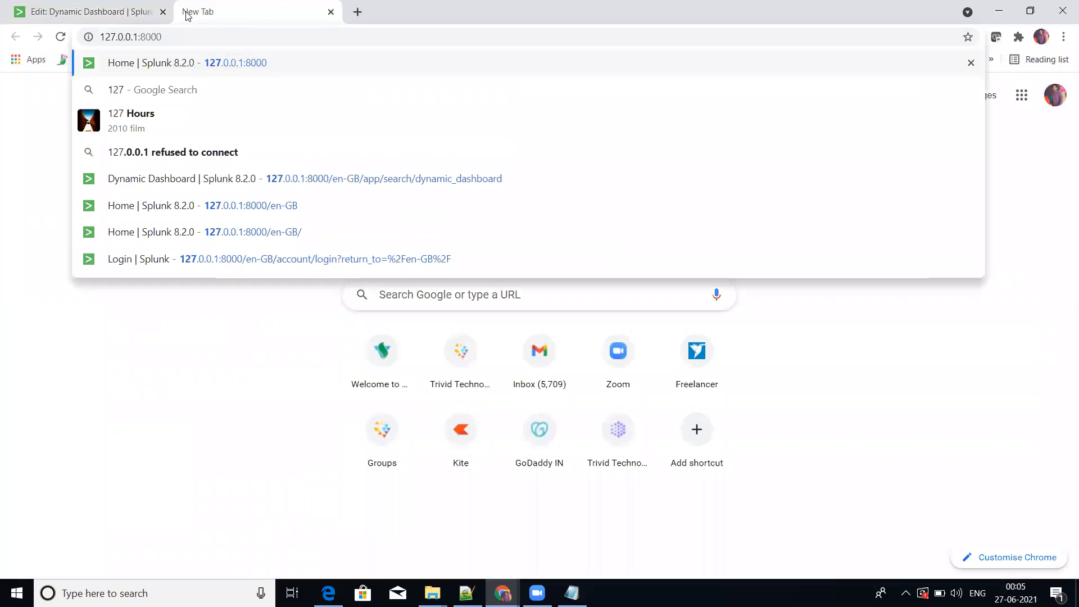
key("Return")
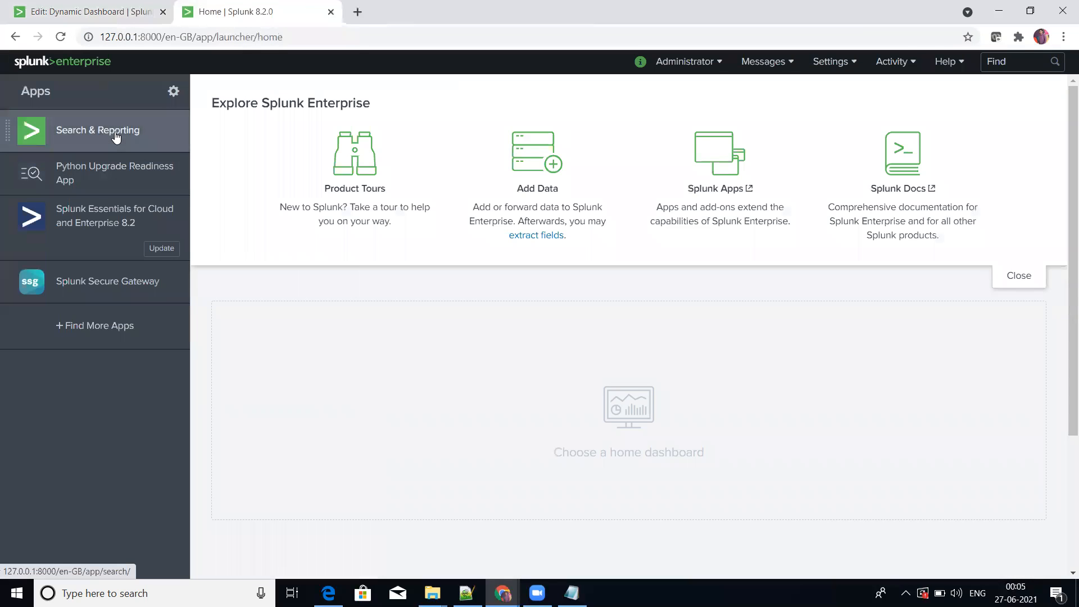
left_click(116, 136)
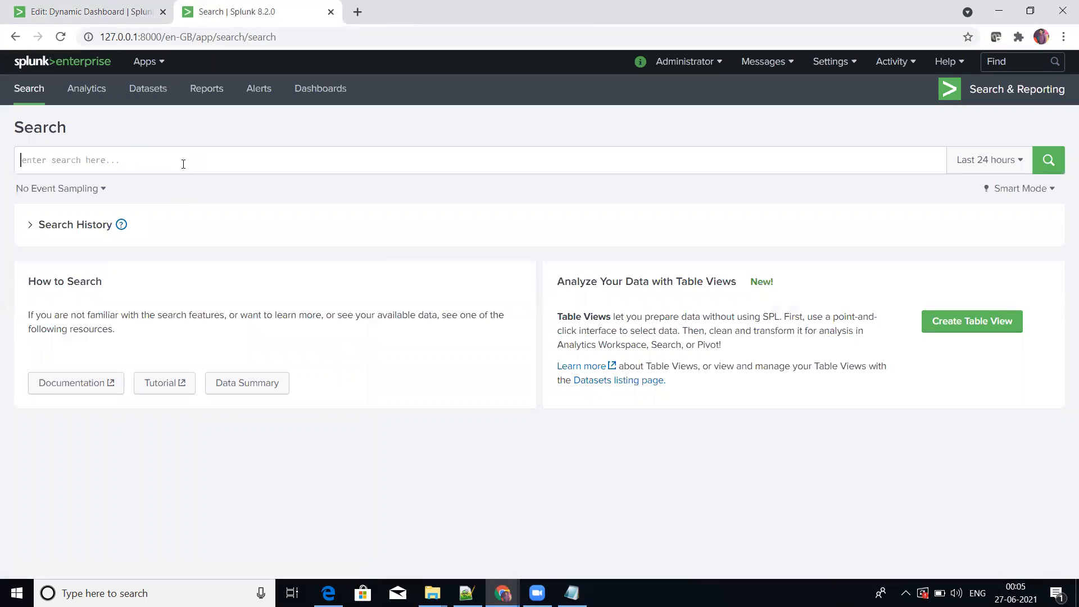
Run the search index=_internal sourcetype=splunkd_ui_access over the last 24 hours.
left_click(183, 164)
type("index=_")
type("interna")
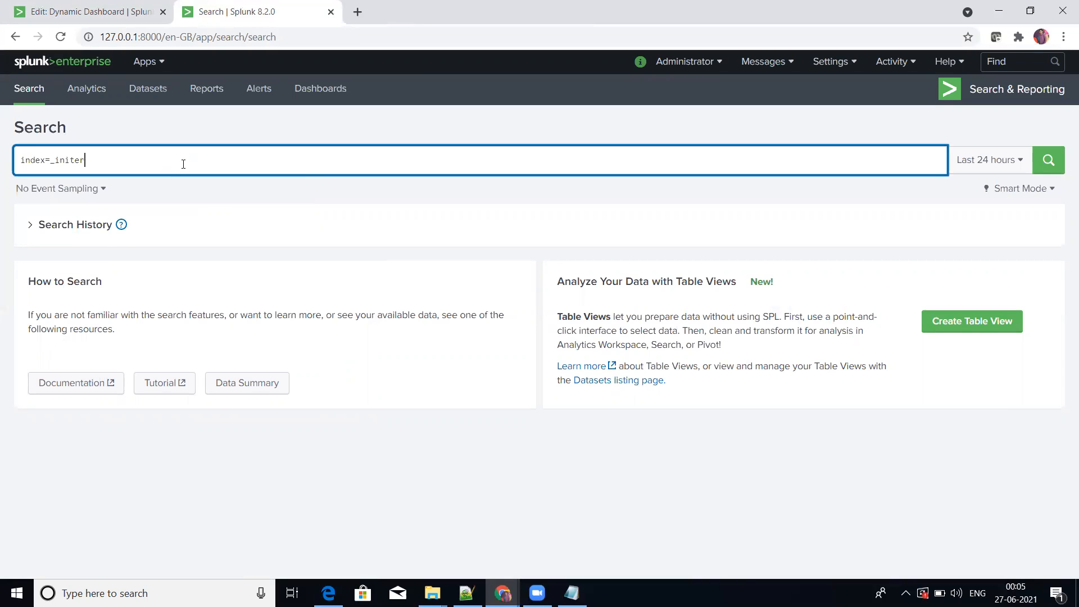
type("l sour")
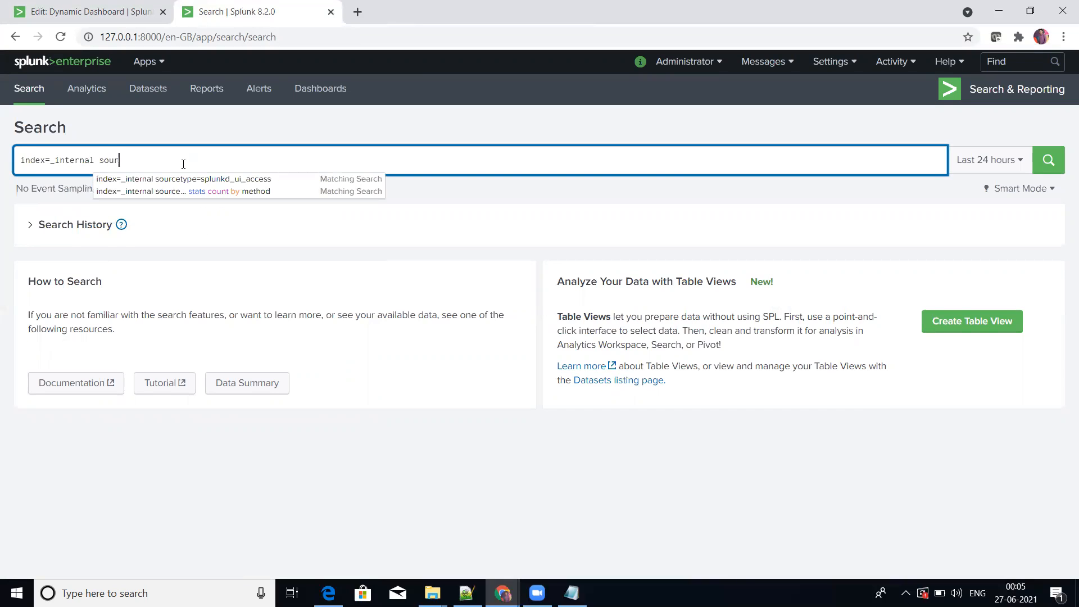
type("cetype=spl")
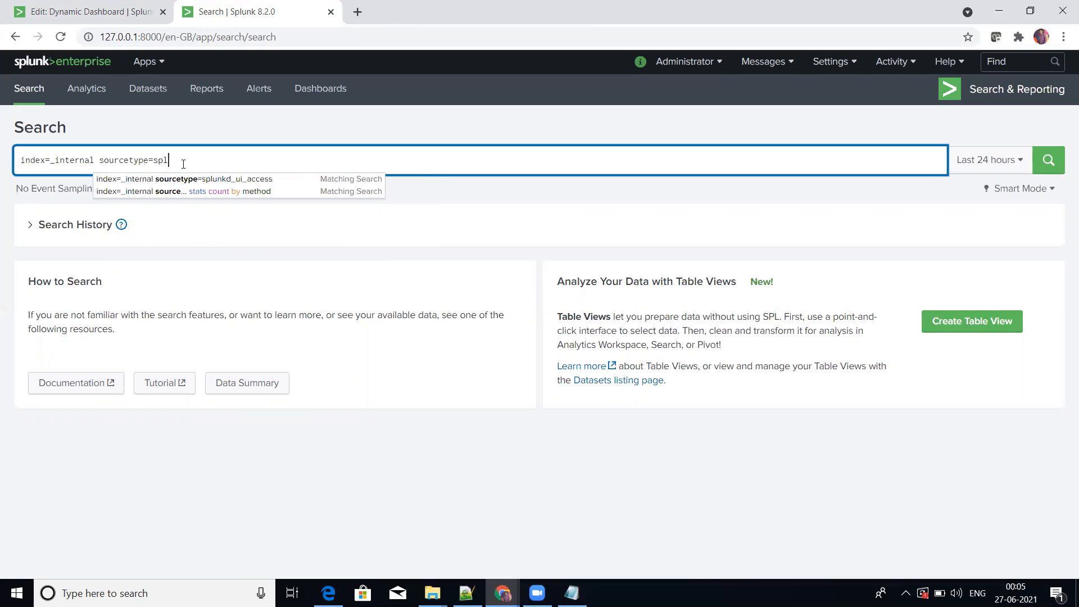
type("unkd_u")
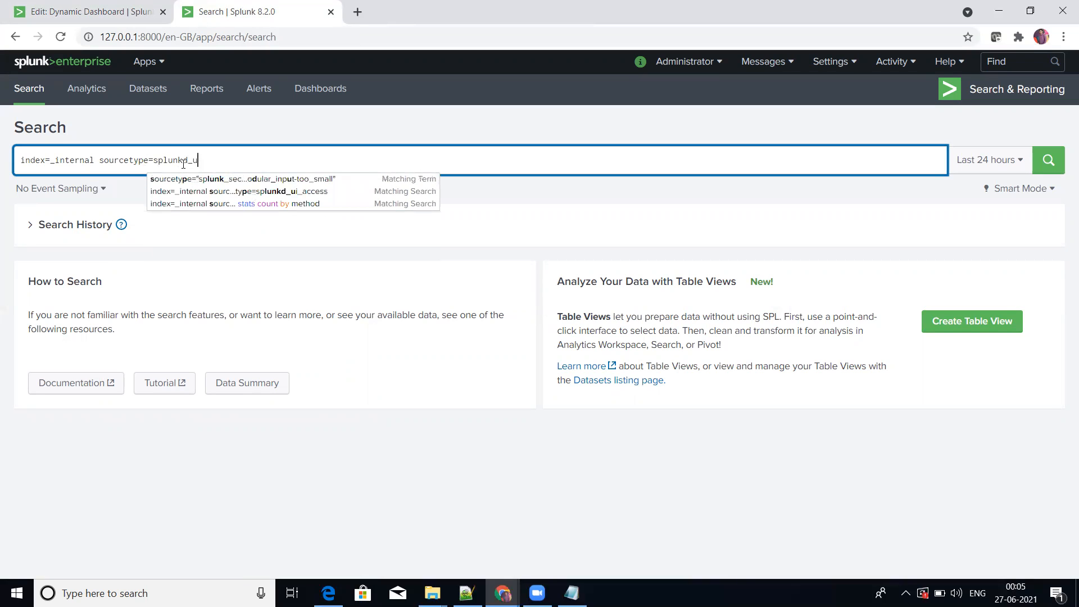
type("i_access")
key("Return")
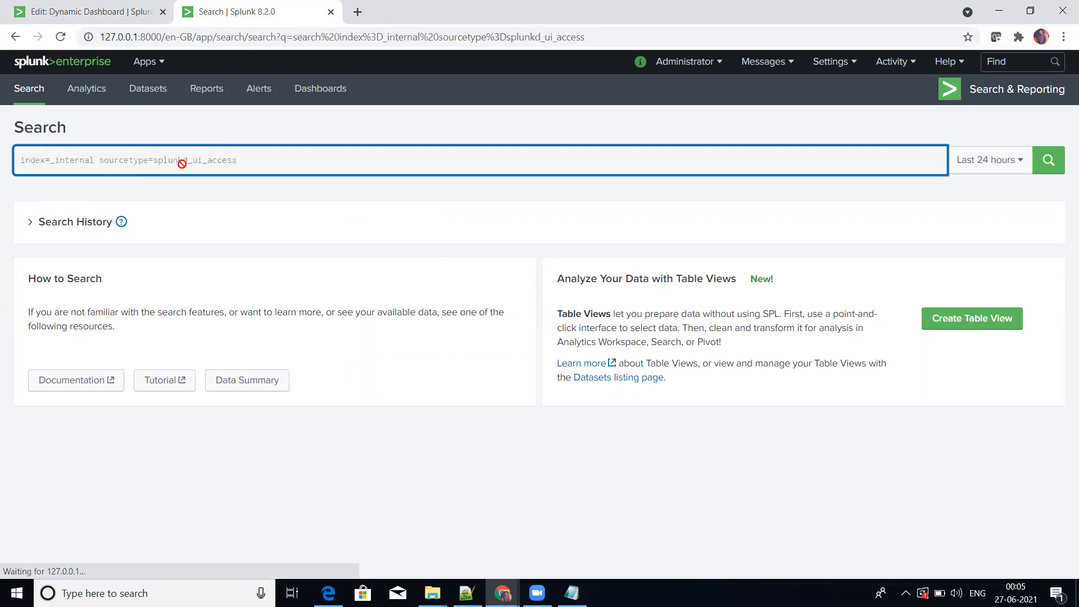
type("| stats count")
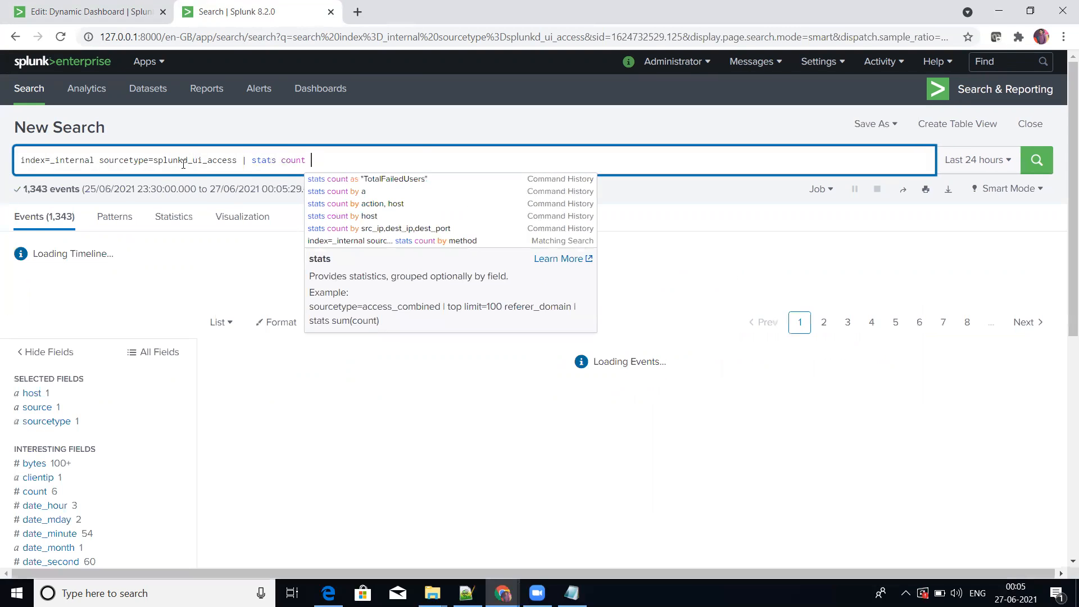
key("BackSpace")
key("BackSpace")
key("BackSpace")
key("BackSpace")
key("BackSpace")
key("BackSpace")
key("BackSpace")
key("BackSpace")
key("BackSpace")
key("BackSpace")
key("BackSpace")
key("BackSpace")
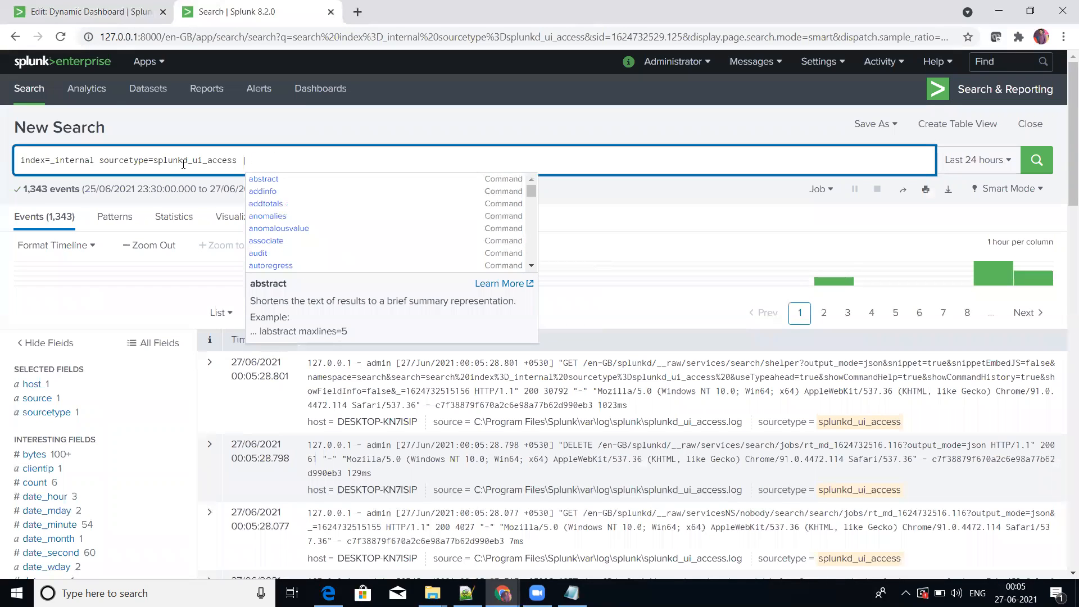
Extend the search with | dedup method | table method and run it to list the distinct methods.
type("deduup")
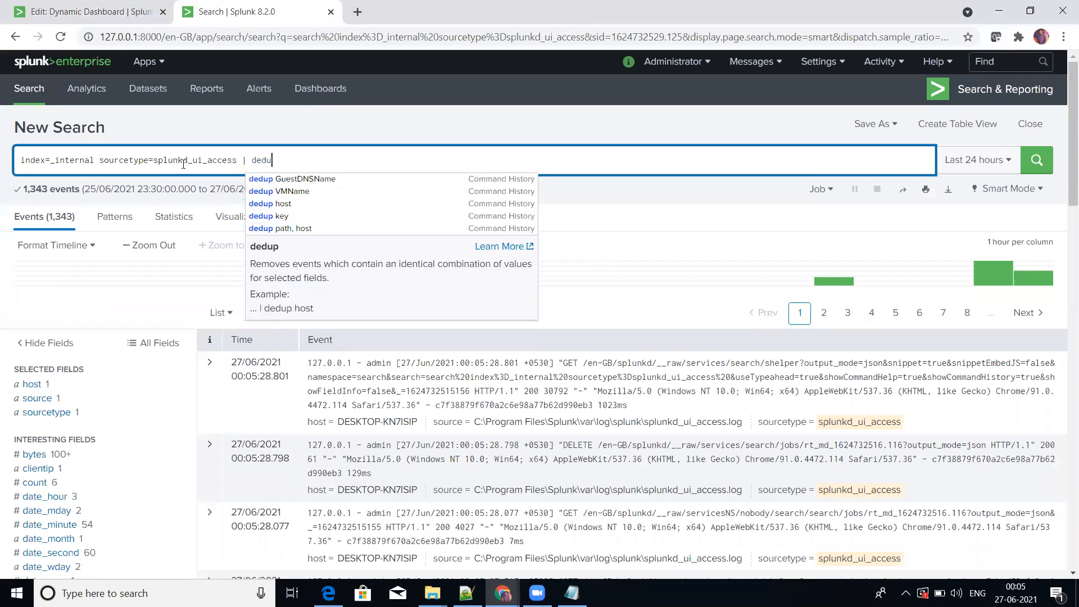
key("BackSpace")
key("BackSpace")
type("p method | tb")
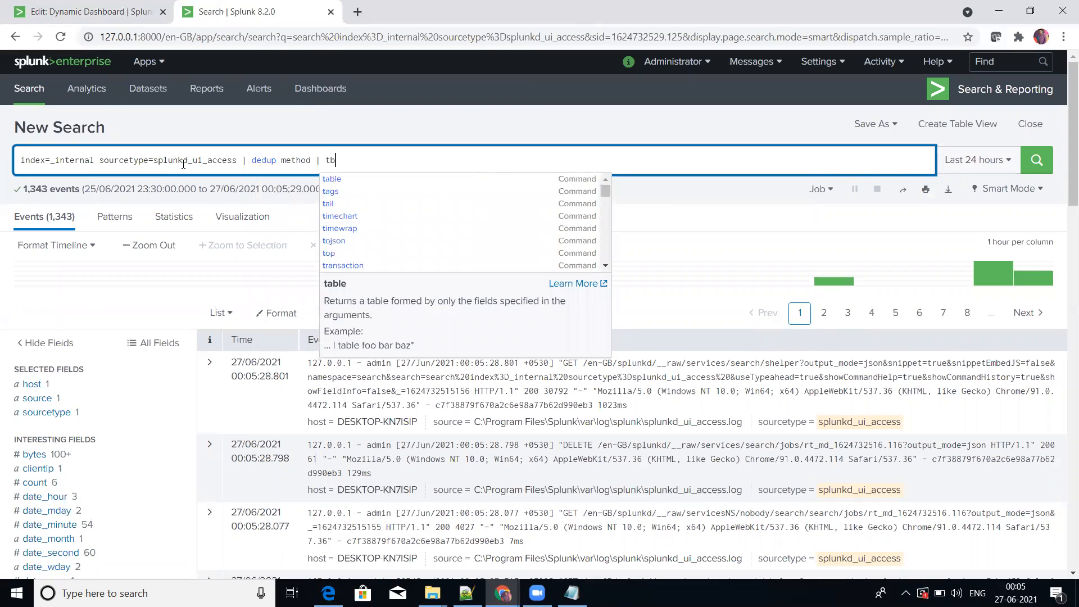
key("BackSpace")
type("able ")
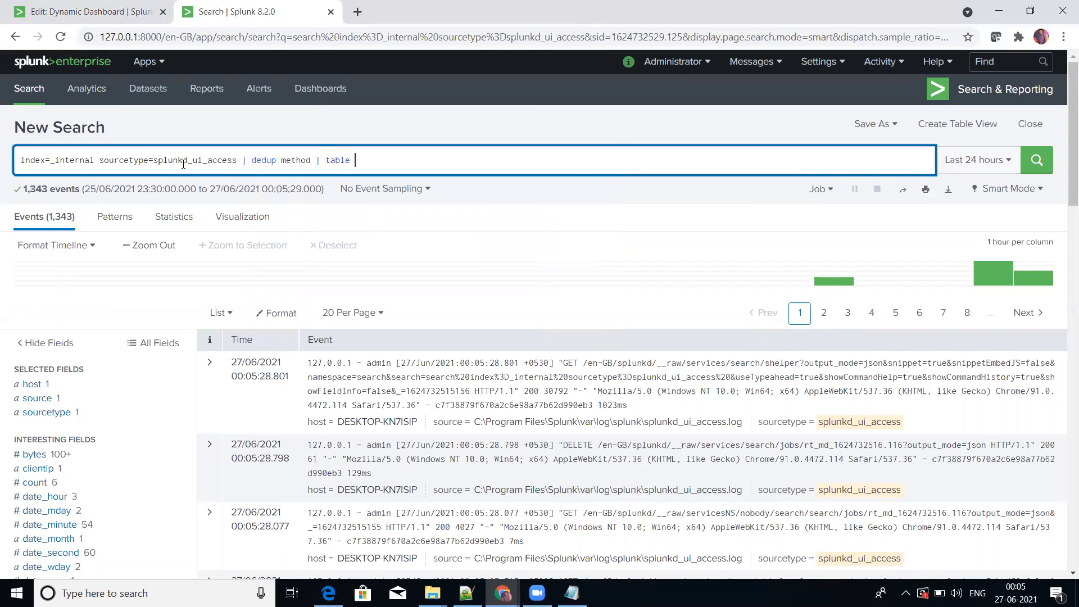
type("meth")
type("od")
key("Return")
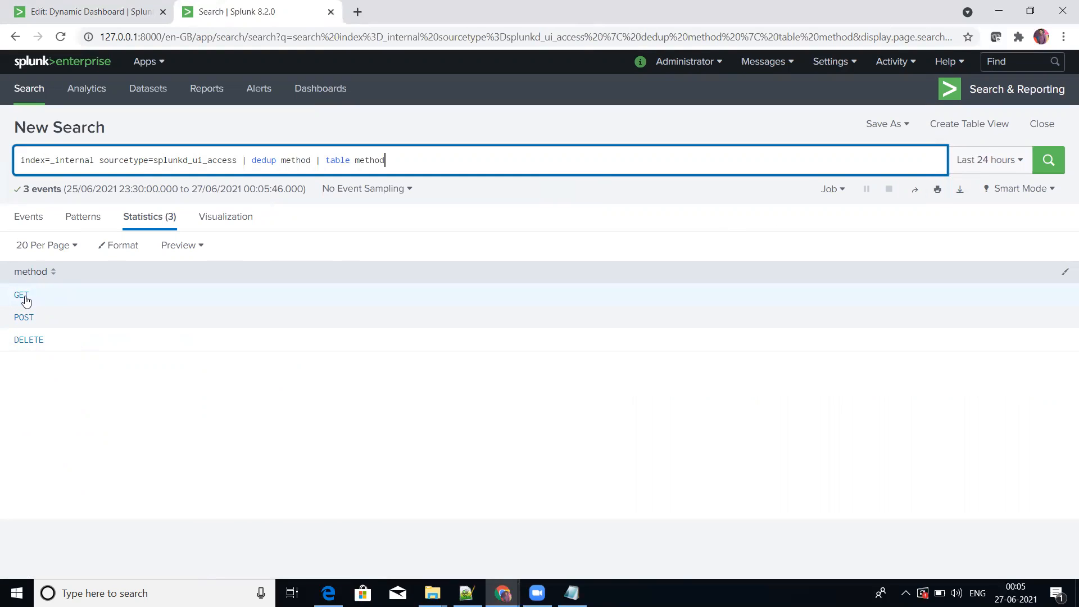
Return to the Dynamic Dashboard editor, label the field1 dropdown input "Select the Method Name :" and enable Search on Change.
left_click(88, 12)
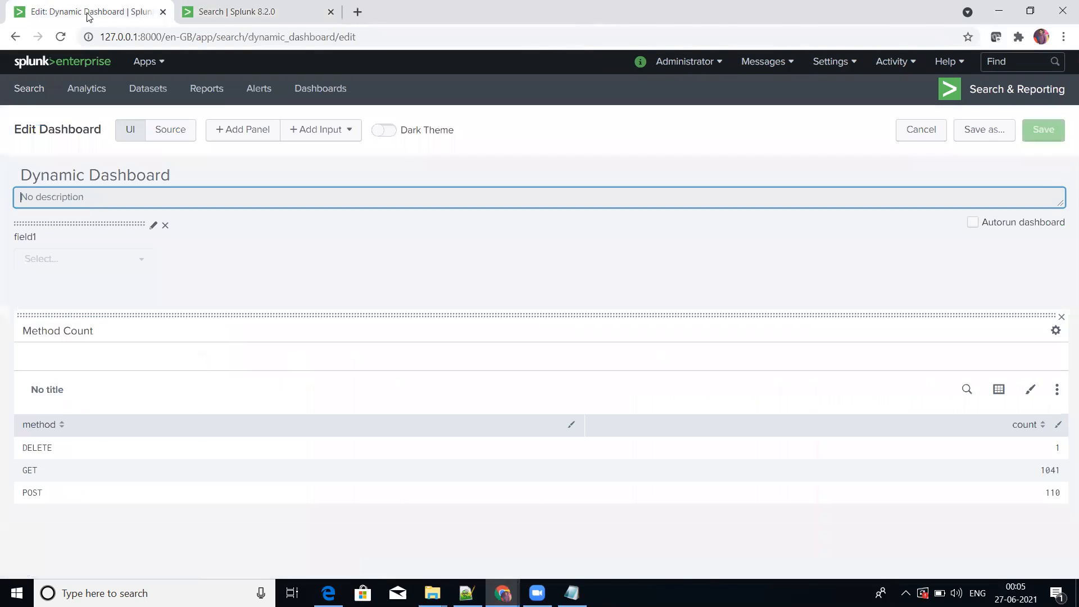
left_click(153, 225)
left_click_drag(267, 273, 53, 268)
type("W")
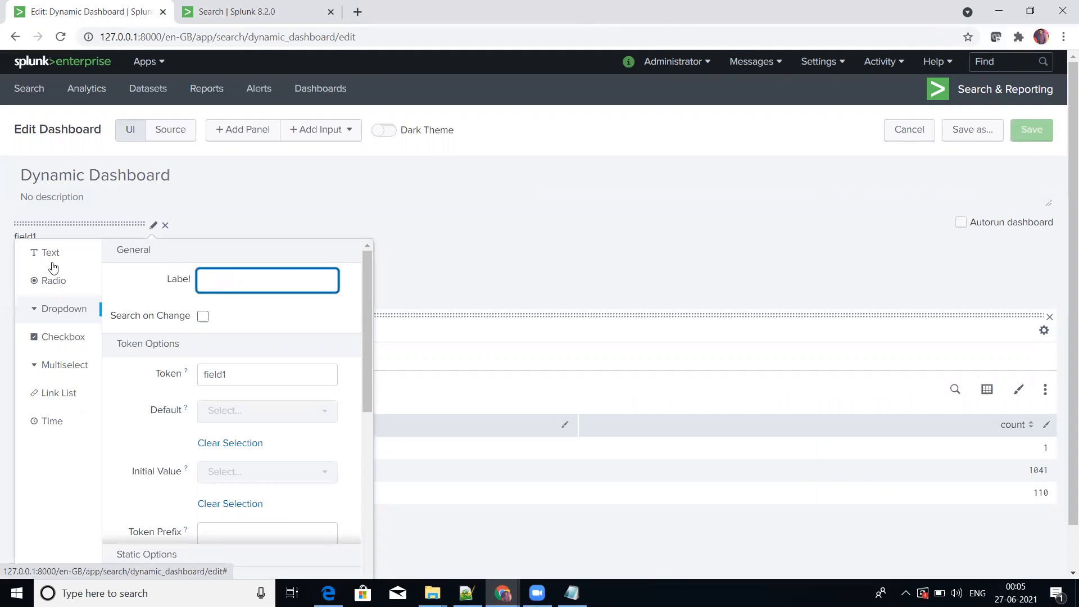
type("elect the Method name")
key("BackSpace")
key("BackSpace")
key("BackSpace")
type("ame")
left_click(203, 316)
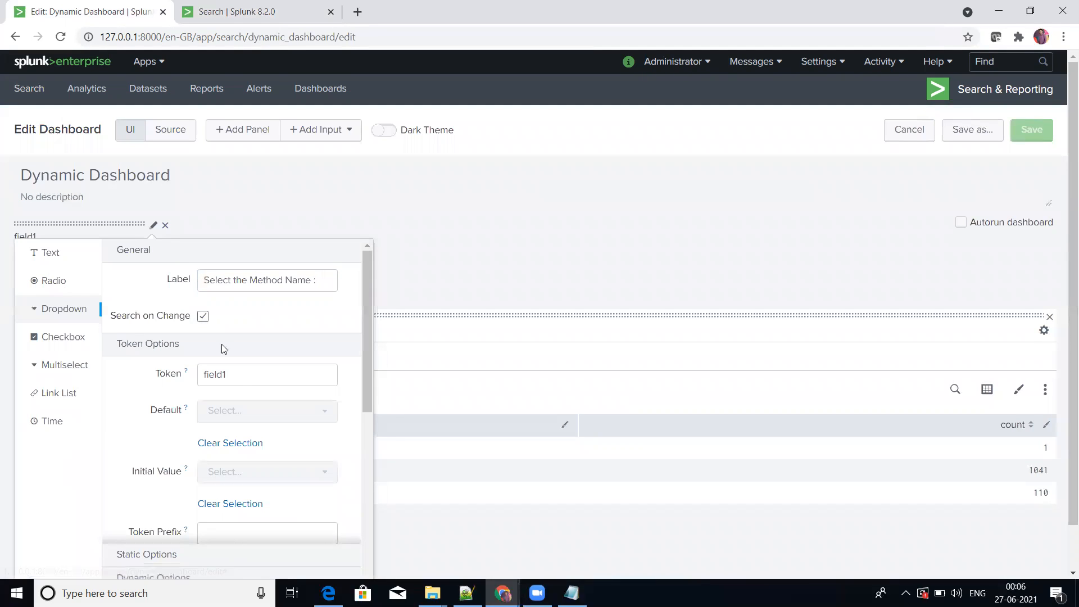
Set the dropdown input's token to Method.
key("Tab")
type("Methodnaam")
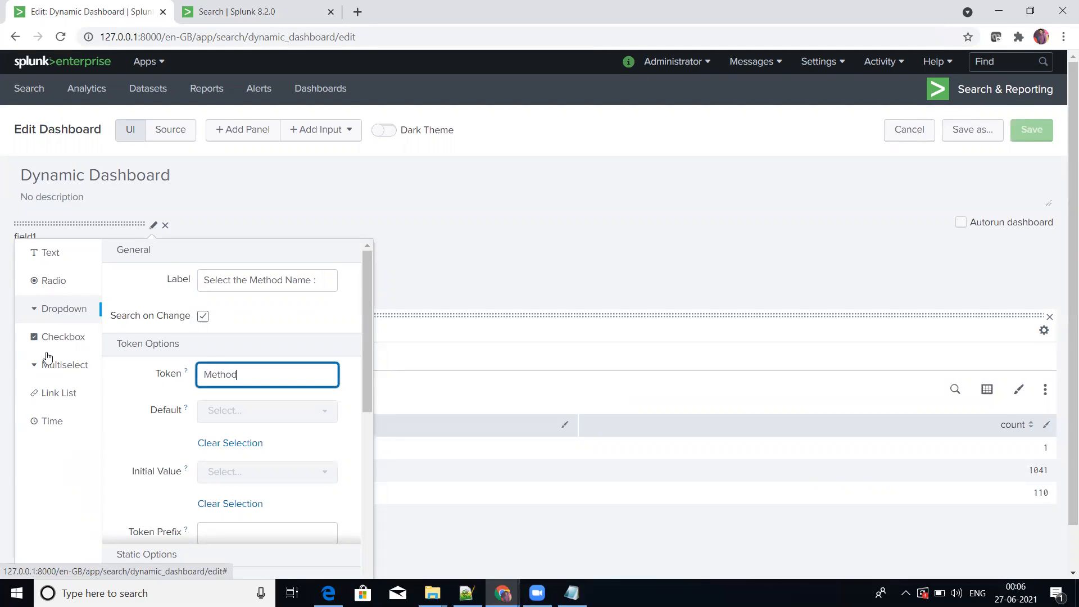
key("BackSpace")
key("BackSpace")
key("BackSpace")
key("BackSpace")
Define the first static option with the name GETValue and the value GET, checking the method's spelling in the search results.
scroll(264, 483, "down", 5)
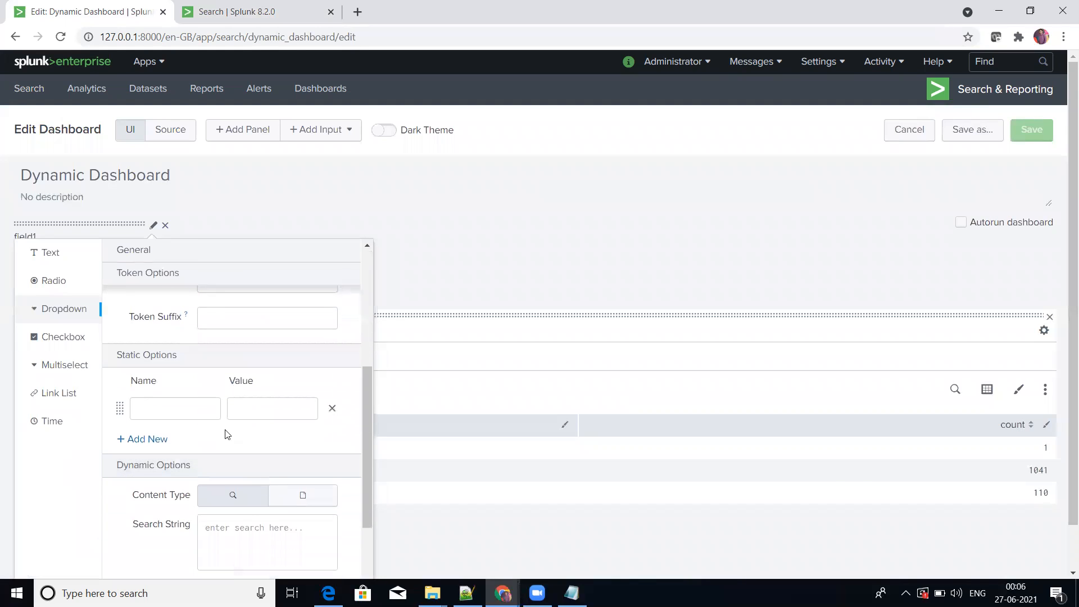
left_click(186, 409)
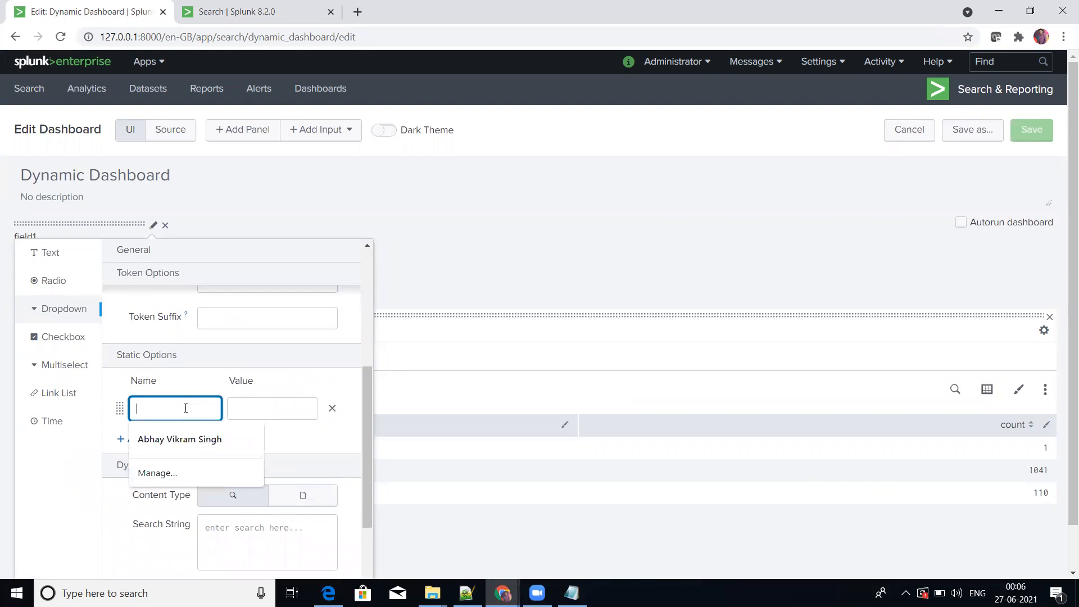
type("GETValue")
key("Tab")
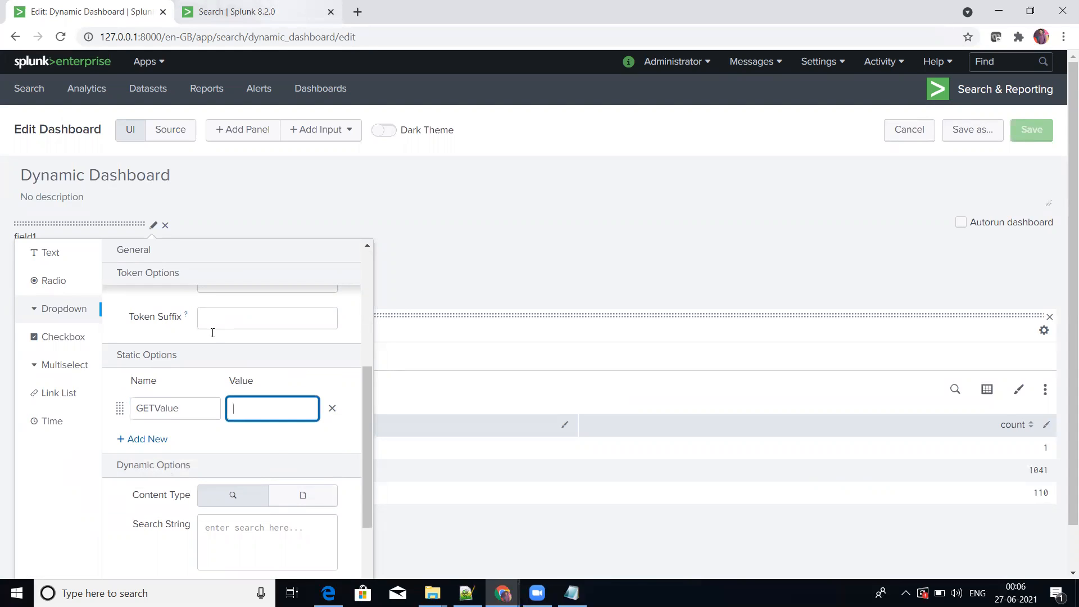
left_click(215, 10)
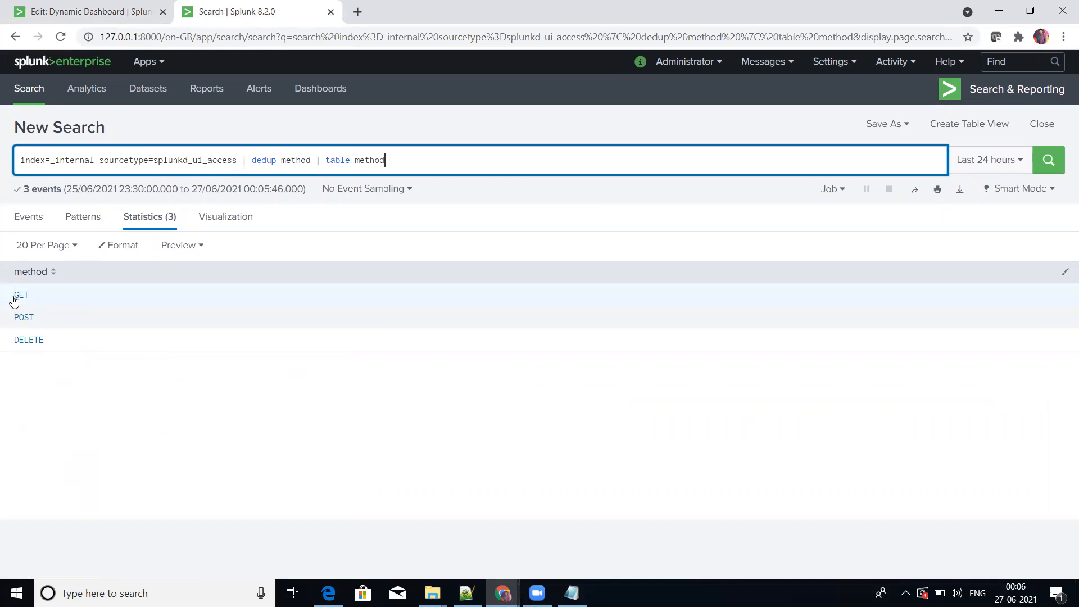
left_click(142, 8)
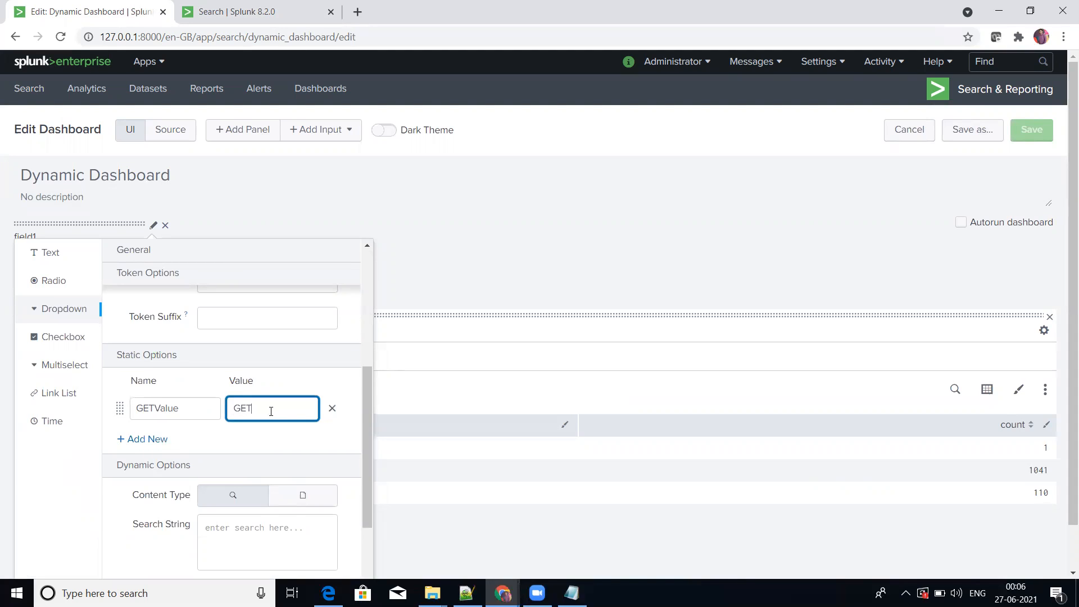
left_click_drag(271, 409, 84, 414)
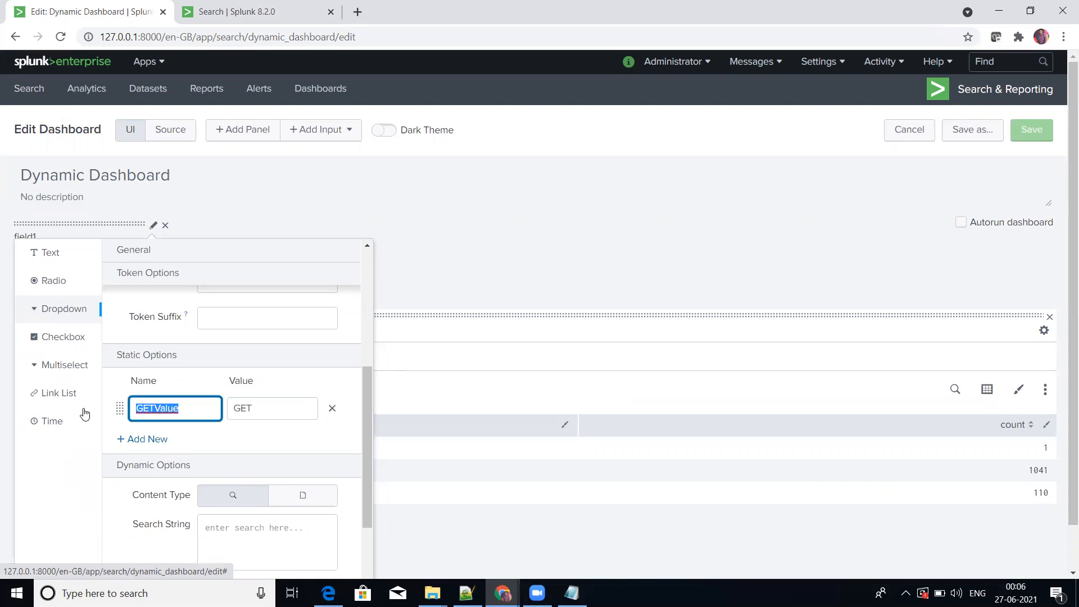
Add a second static option with the name POSTValue and the value POST, checking the spelling against the search results.
left_click(149, 439)
left_click(160, 443)
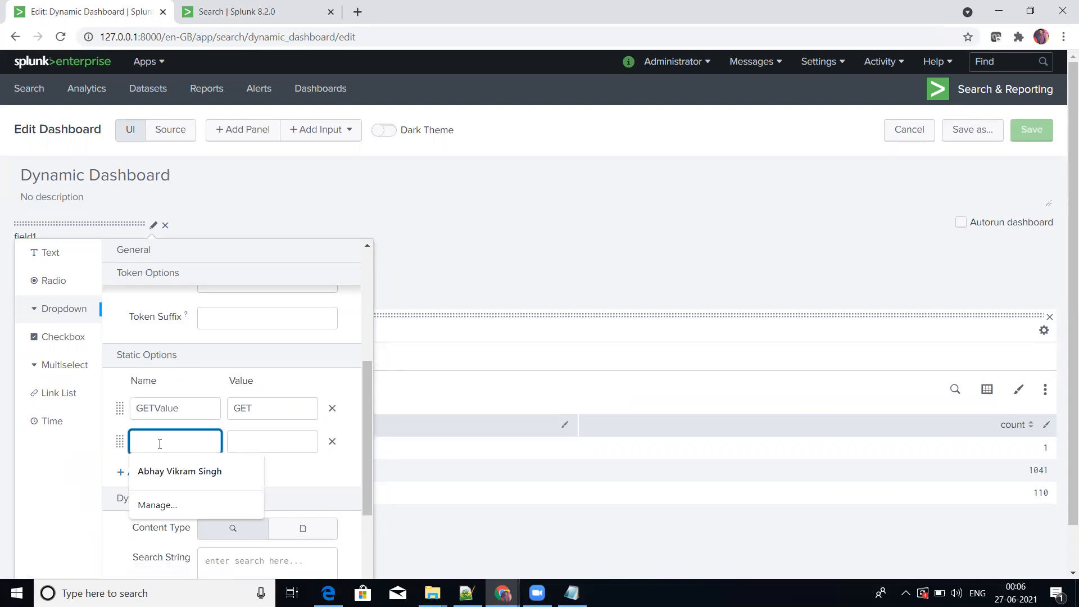
type("POSTValue")
key("Tab")
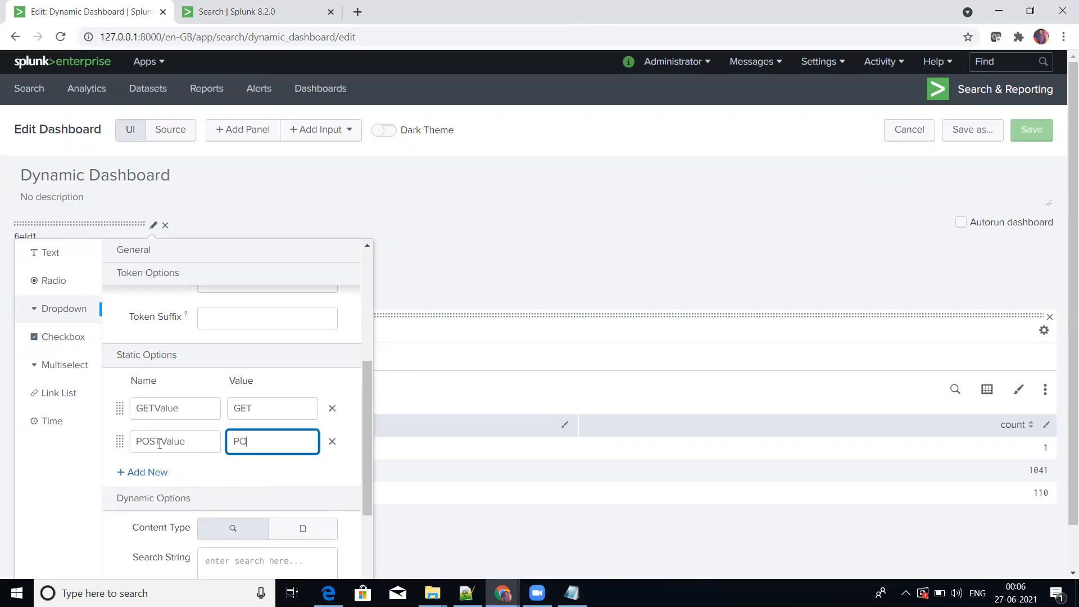
left_click(316, 7)
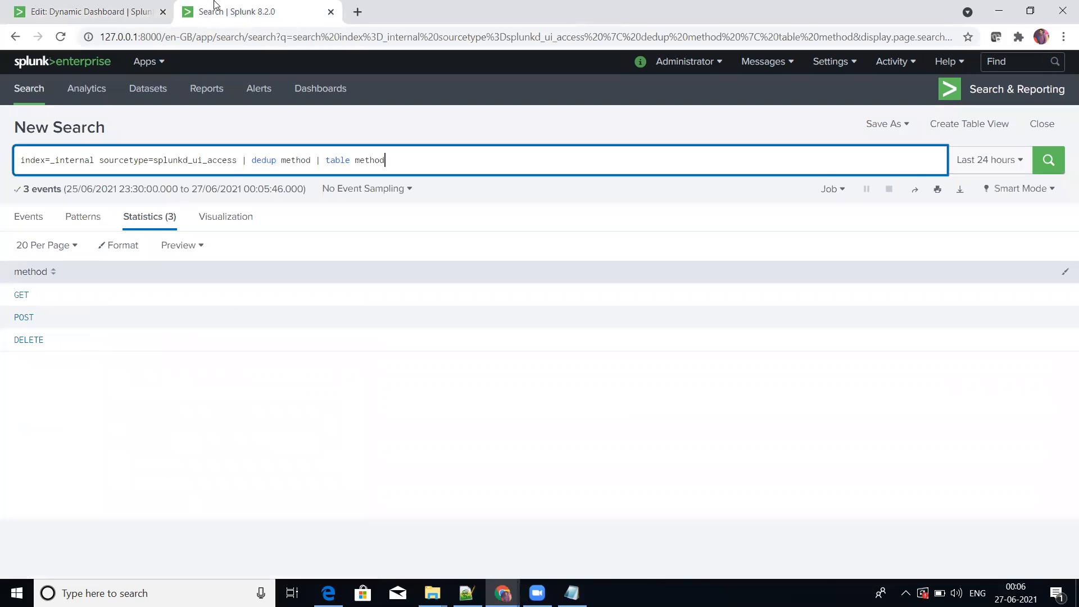
left_click(102, 6)
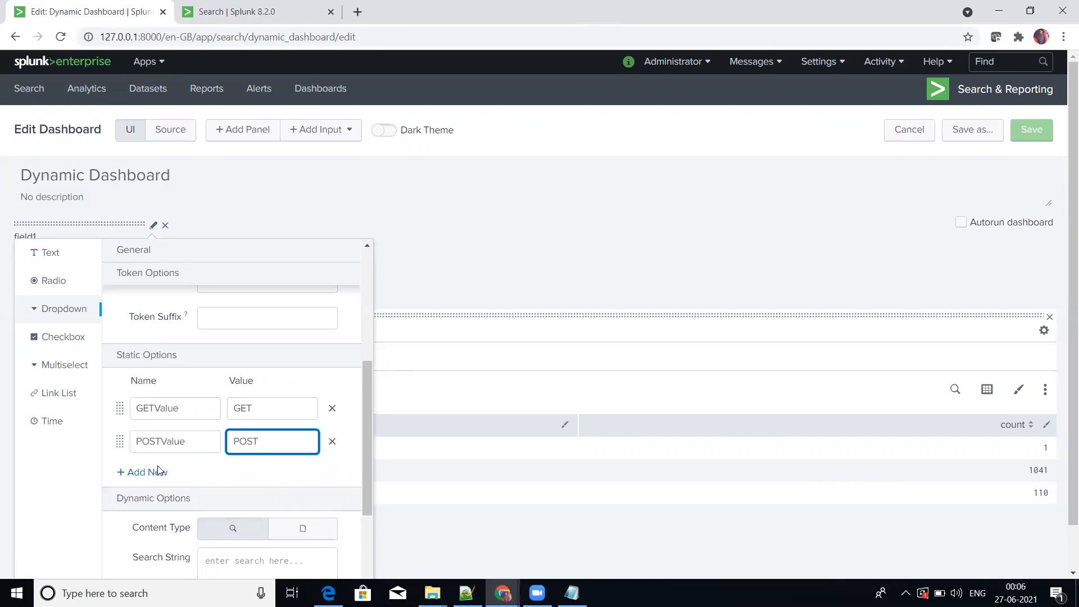
Add a third static option with the name DELETEValue and the value DELETE, and apply the dropdown input's settings.
left_click(157, 474)
left_click(170, 468)
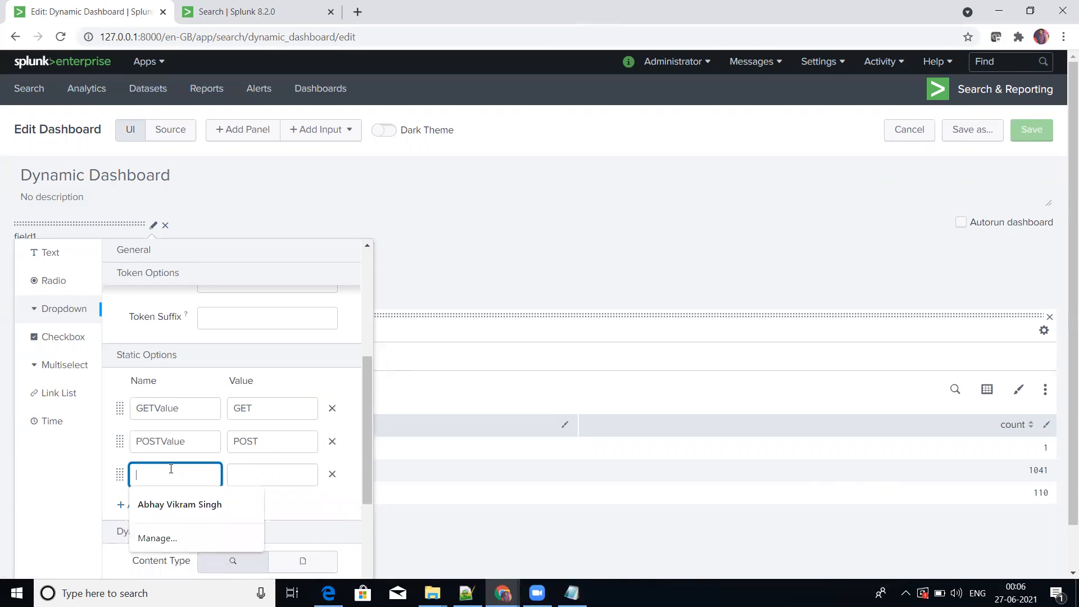
type("DELETEValue")
key("Tab")
type("DELET")
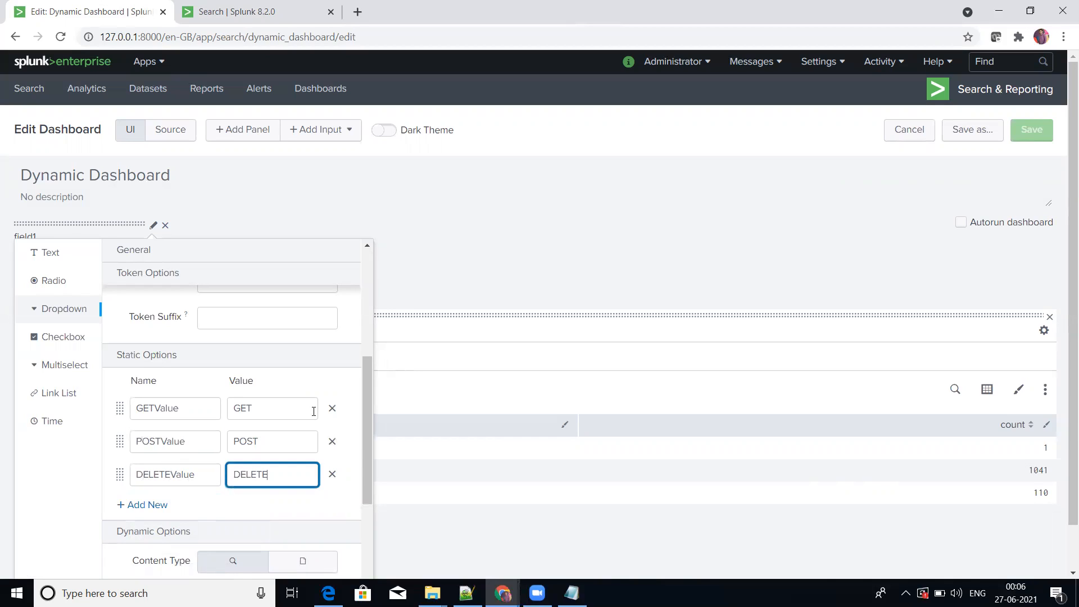
scroll(354, 421, "down", 3)
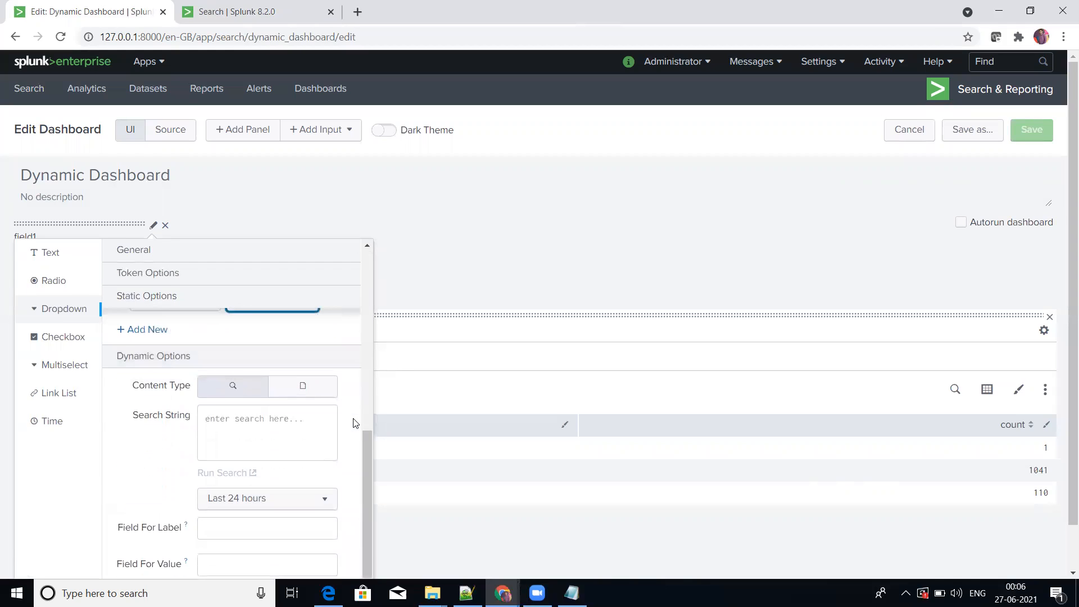
scroll(354, 423, "down", 1)
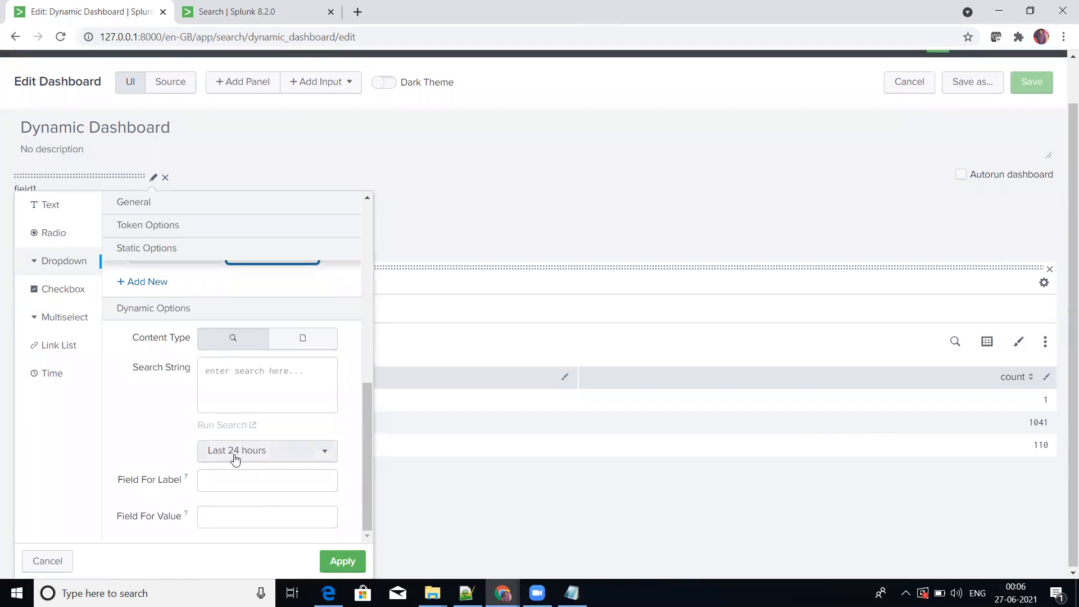
left_click(343, 561)
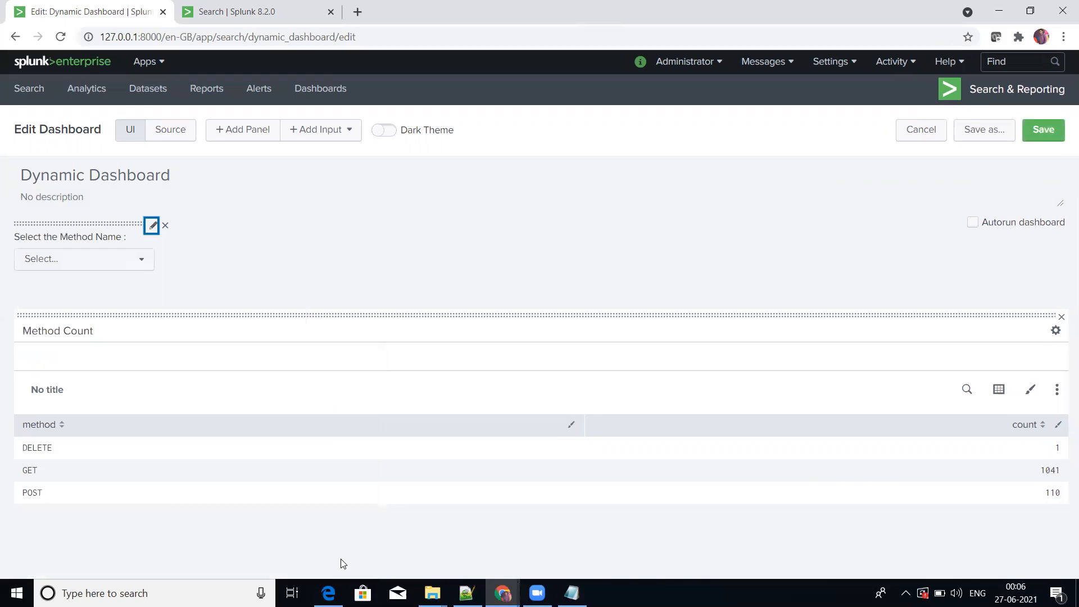
Save the dashboard, reload it and check the options offered by the method dropdown.
left_click(1040, 133)
left_click(62, 37)
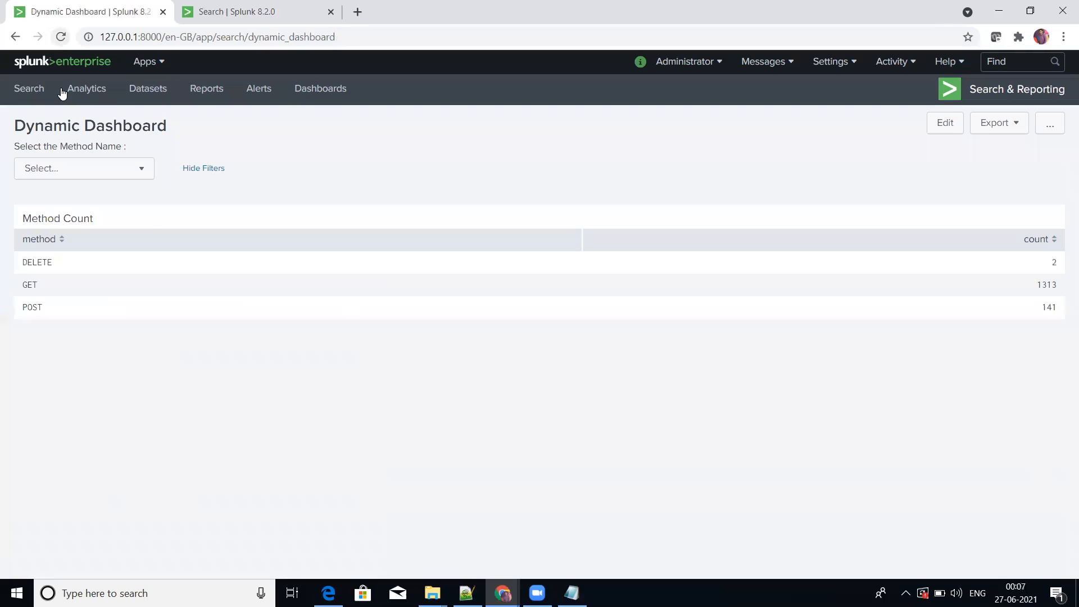
left_click(77, 169)
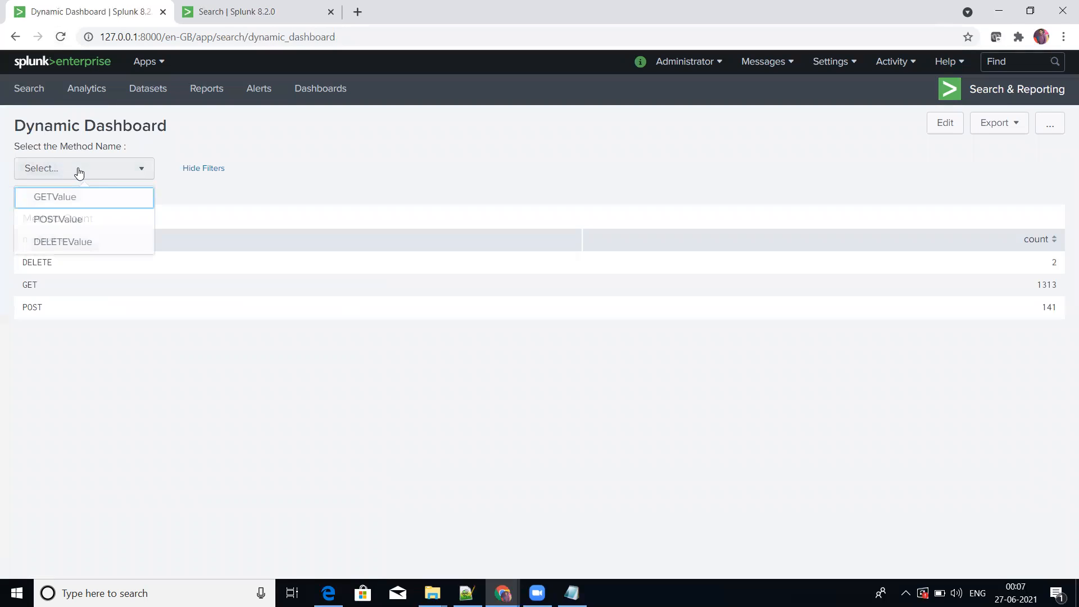
left_click(244, 160)
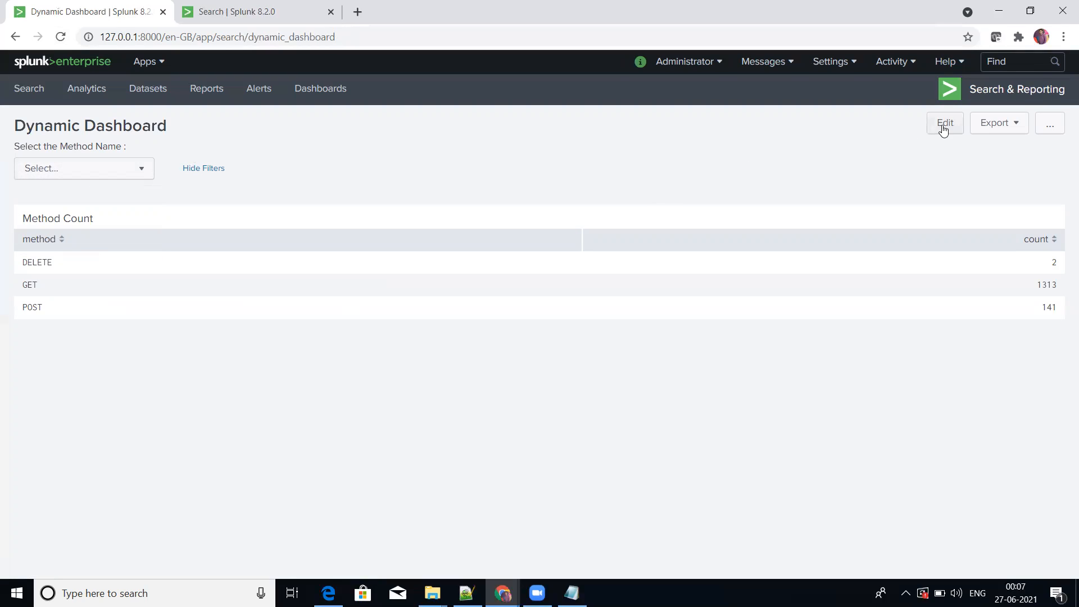
Reopen the dashboard for editing, set the method dropdown's default to GETValue, apply it and save the dashboard.
left_click(944, 129)
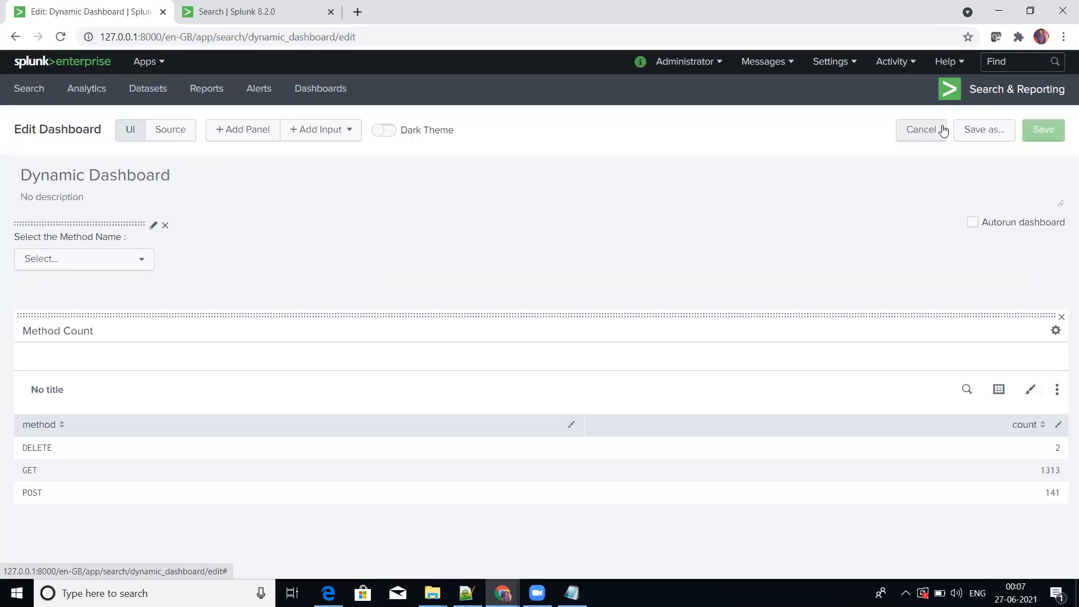
left_click(152, 227)
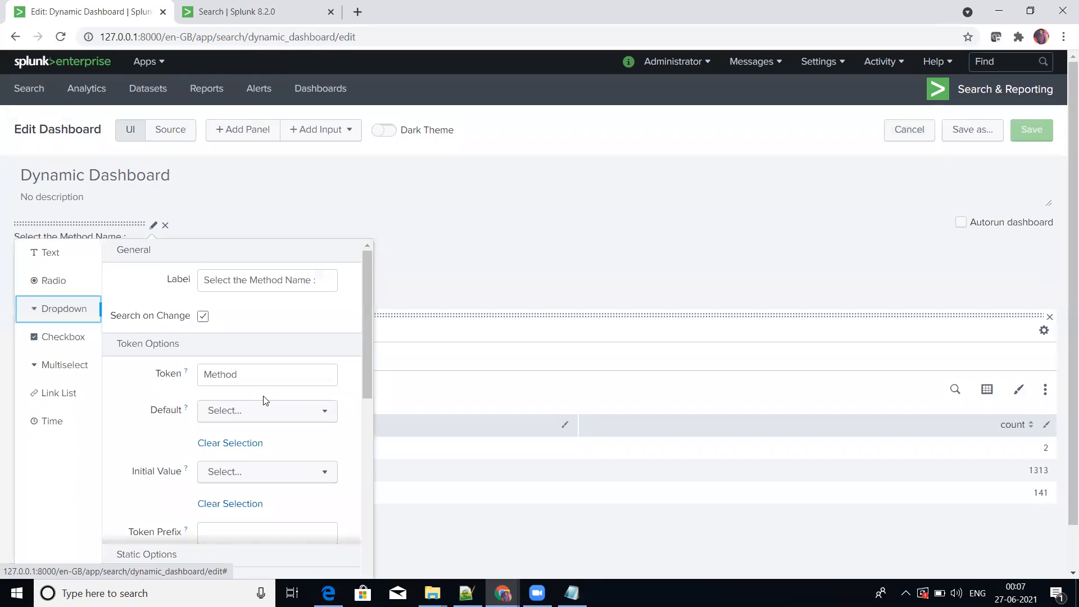
scroll(265, 400, "down", 1)
left_click(222, 388)
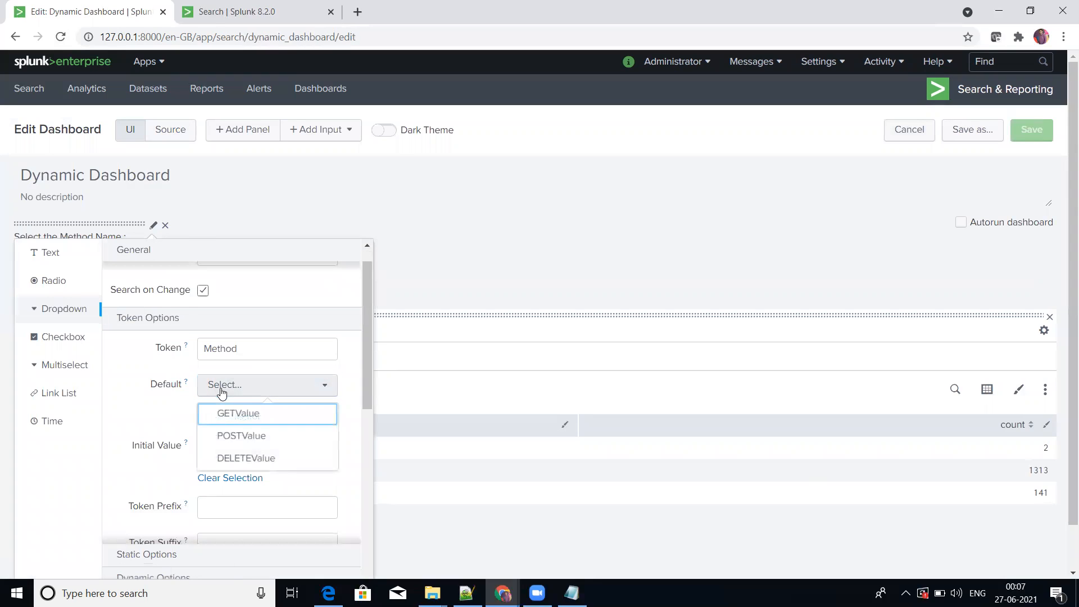
left_click(251, 419)
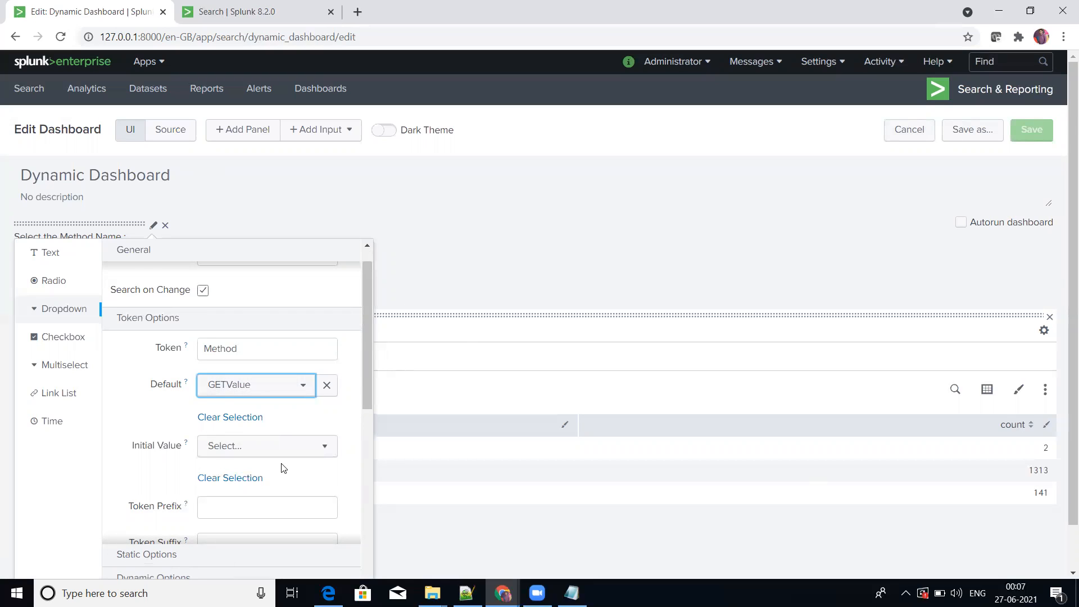
scroll(281, 465, "down", 5)
scroll(281, 468, "down", 4)
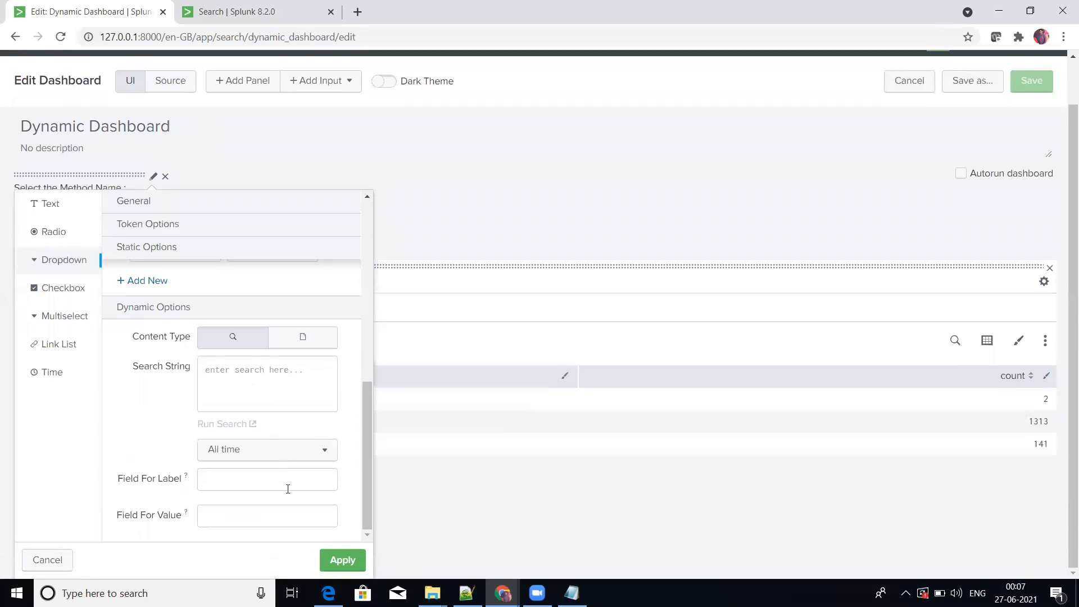
left_click(339, 567)
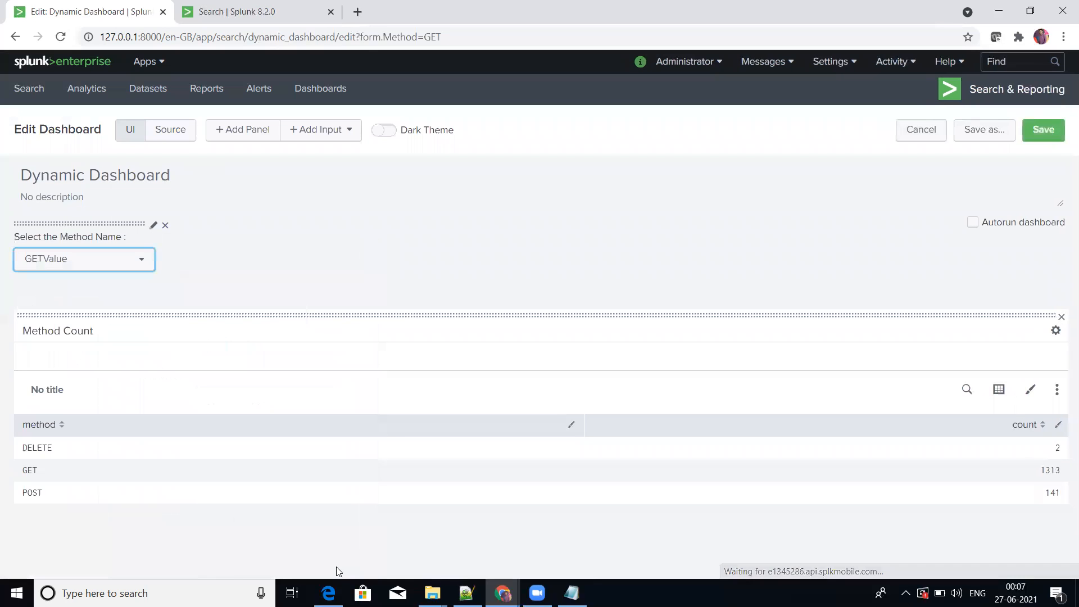
left_click(1044, 131)
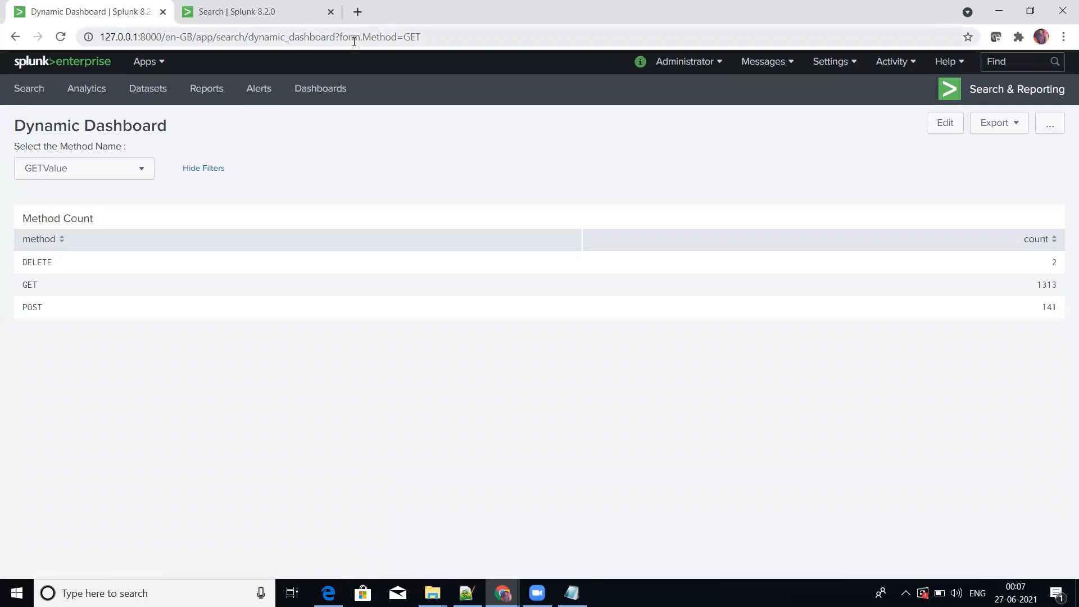
Reload the dashboard without the ?form.Method=GET parameter in its address to check the dropdown's default selection.
left_click_drag(335, 38, 635, 83)
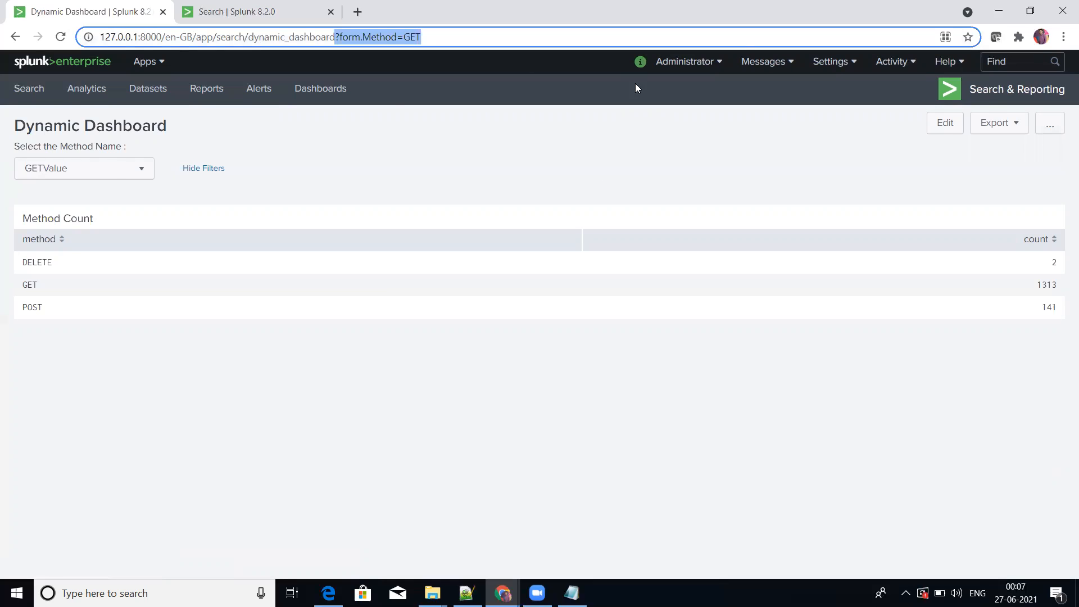
key("BackSpace")
key("Return")
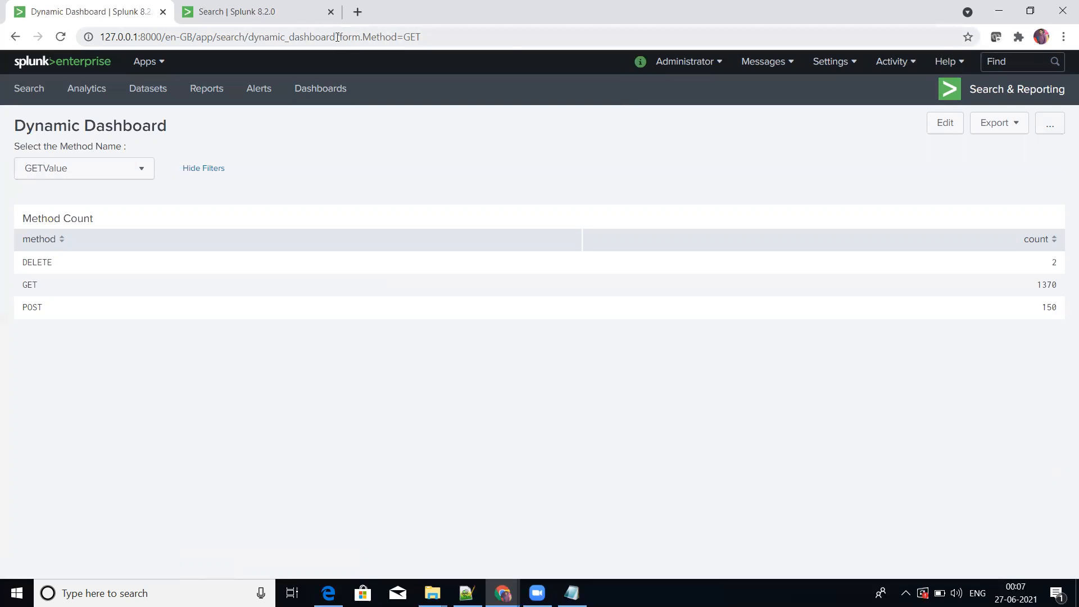
left_click_drag(336, 37, 631, 86)
key("BackSpace")
key("Return")
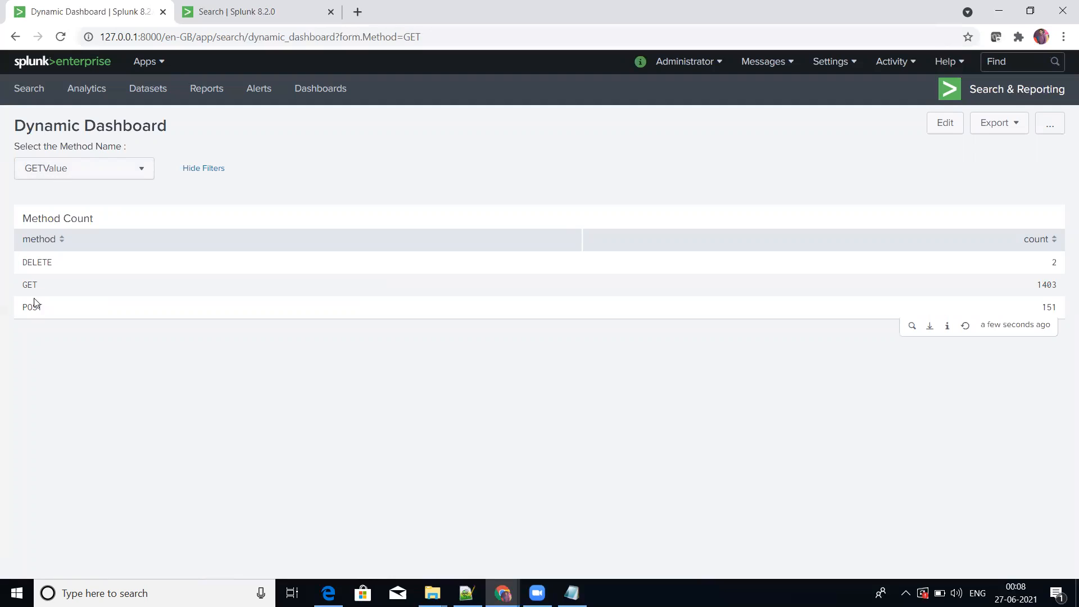
Examine the GET row and the dropdown's options, and choose POSTValue as the method name.
left_click_drag(24, 285, 1064, 288)
left_click(860, 393)
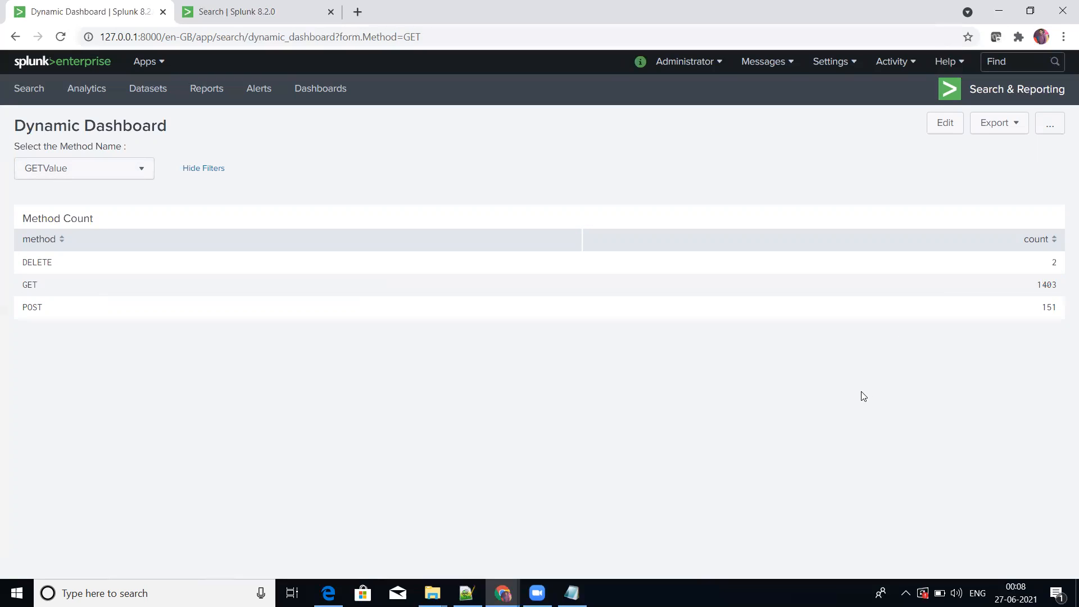
left_click(134, 178)
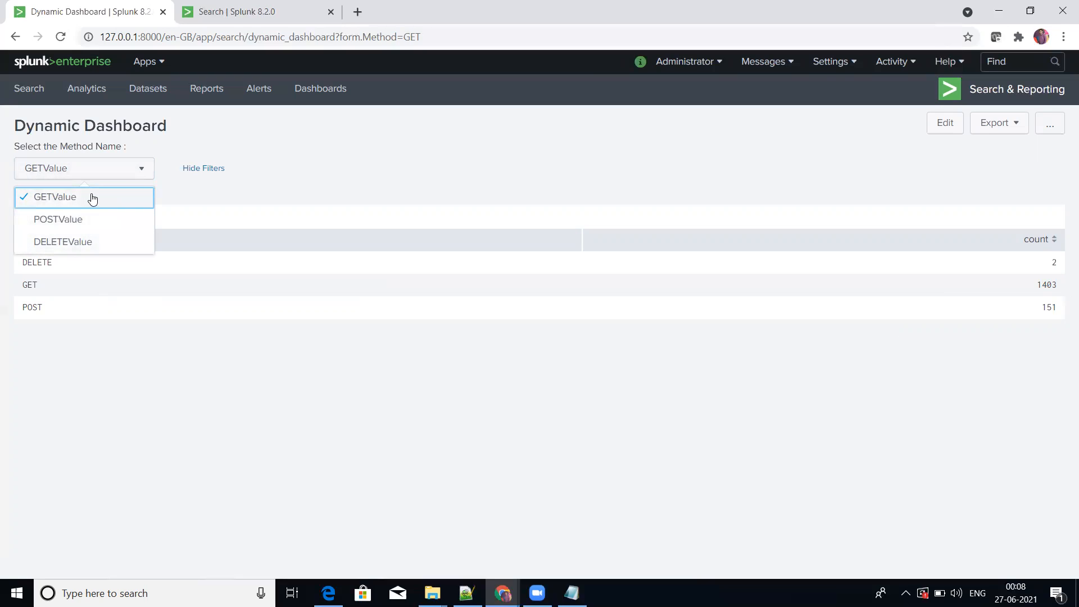
left_click(288, 179)
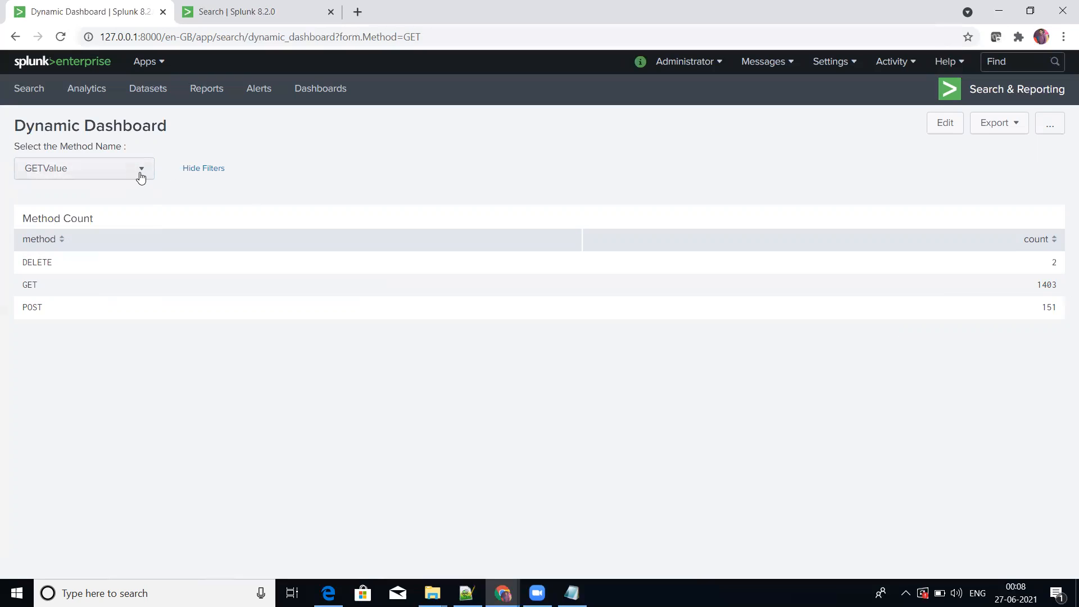
left_click(140, 176)
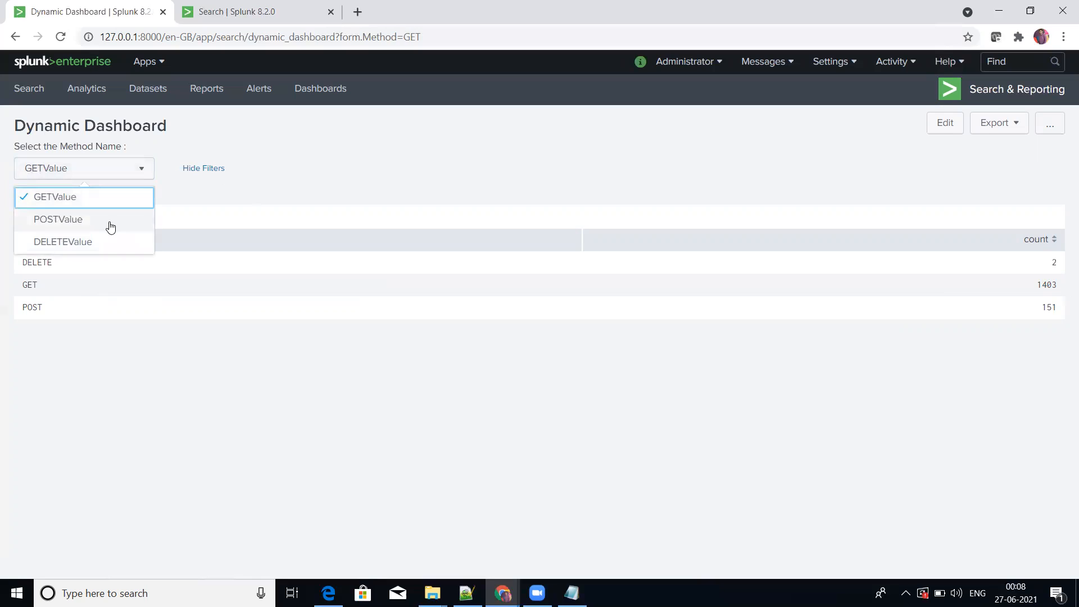
left_click(111, 227)
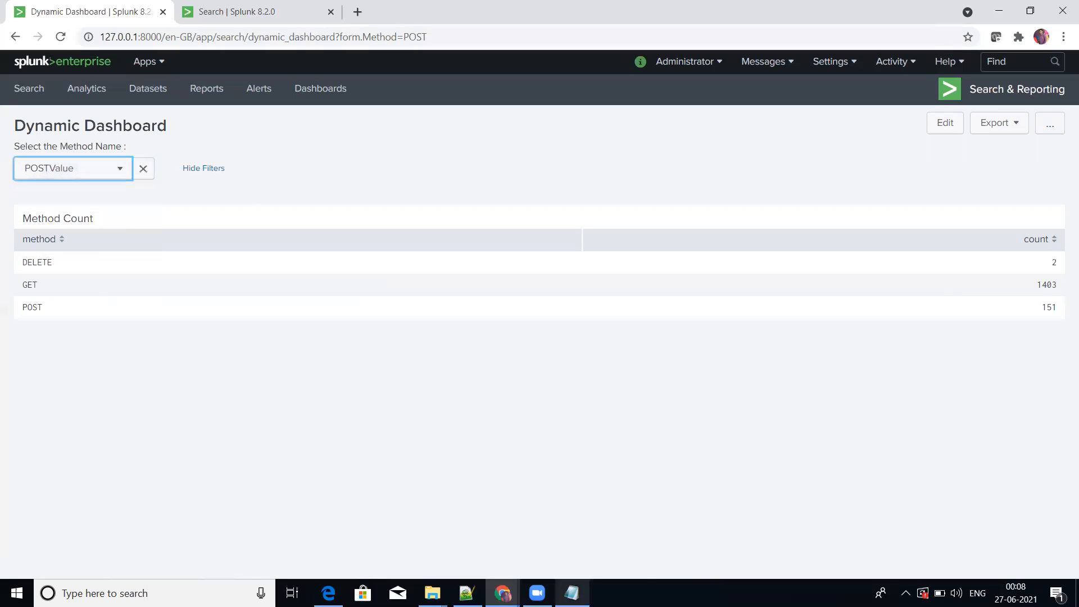
Switch to Notepad and start a new line reading Method=" below the Time="Last 30 days" line.
key("alt+Tab")
key("ctrl+a")
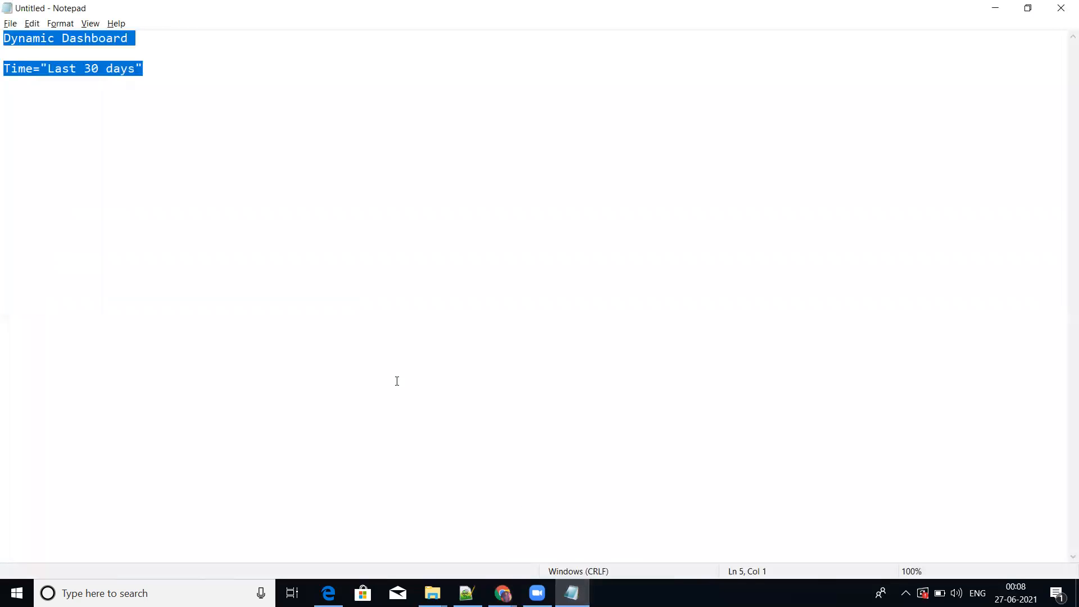
left_click(397, 381)
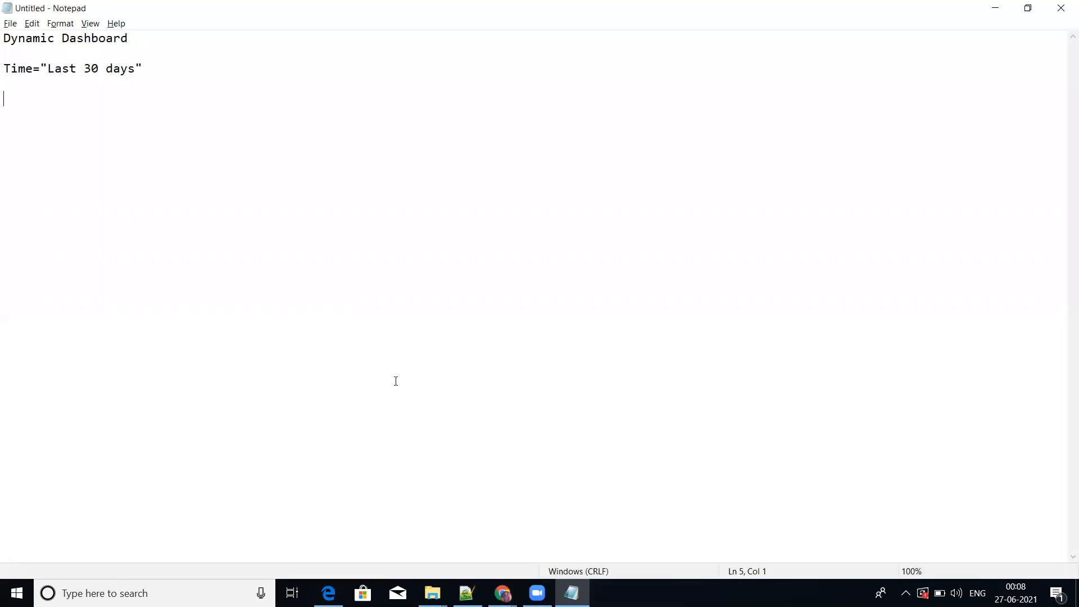
key("alt+Tab")
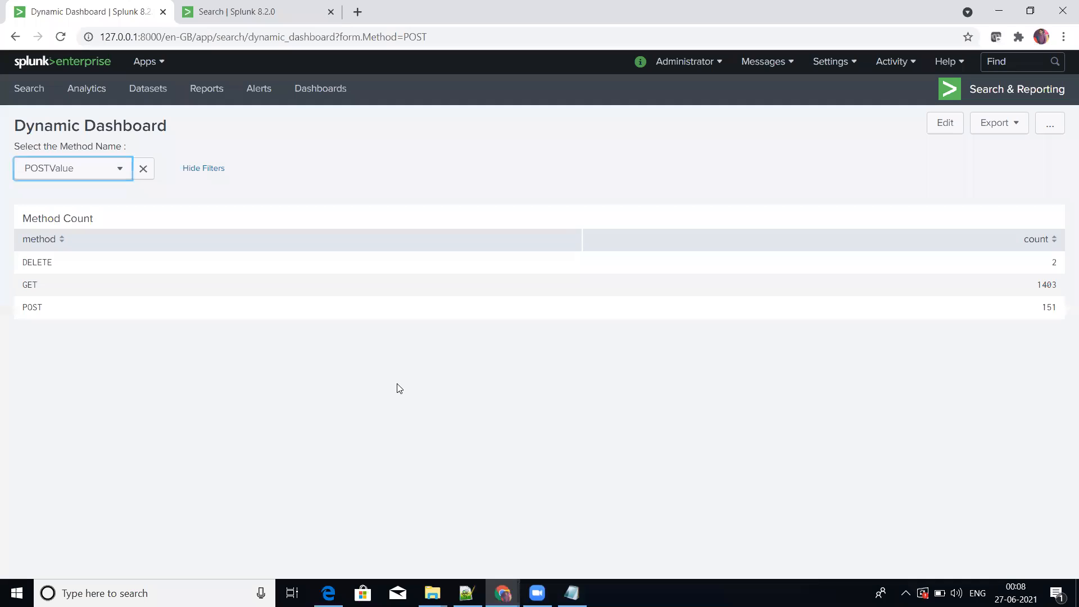
key("alt+Tab")
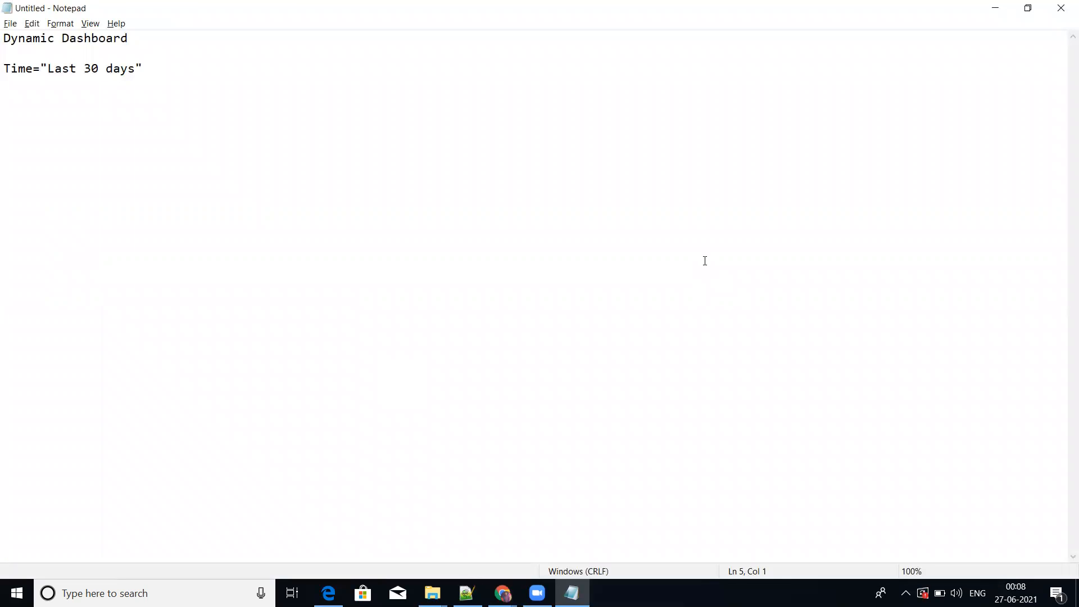
key("BackSpace")
type("Method")
key("BackSpace")
key("BackSpace")
key("BackSpace")
key("BackSpace")
key("BackSpace")
key("BackSpace")
type("Method=\"")
Check the selected option in the dashboard's method dropdown and complete the Notepad line as Method="POST".
key("alt+Tab")
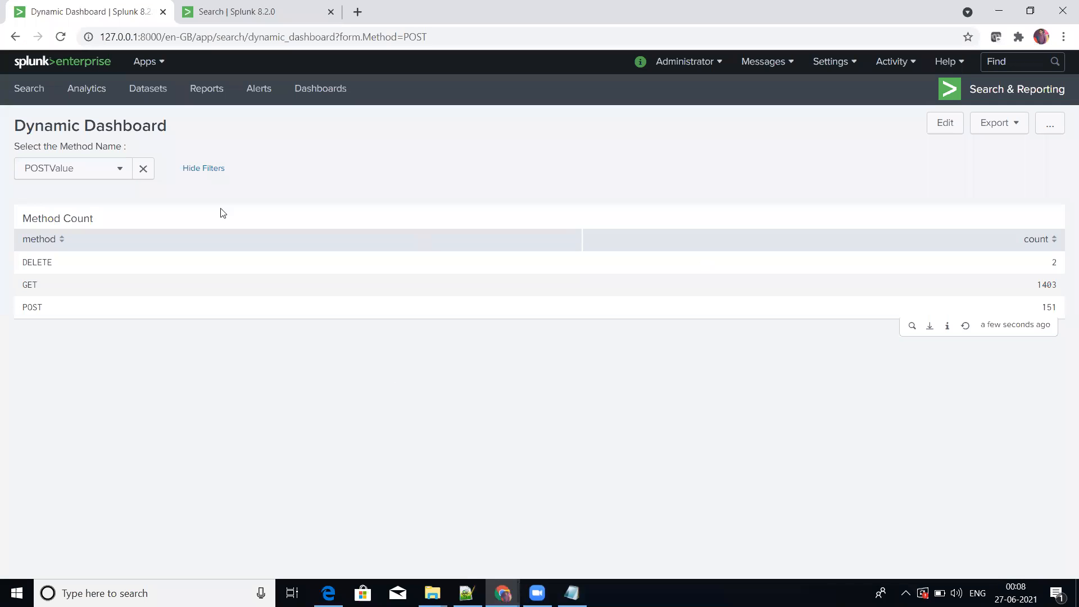
left_click(86, 171)
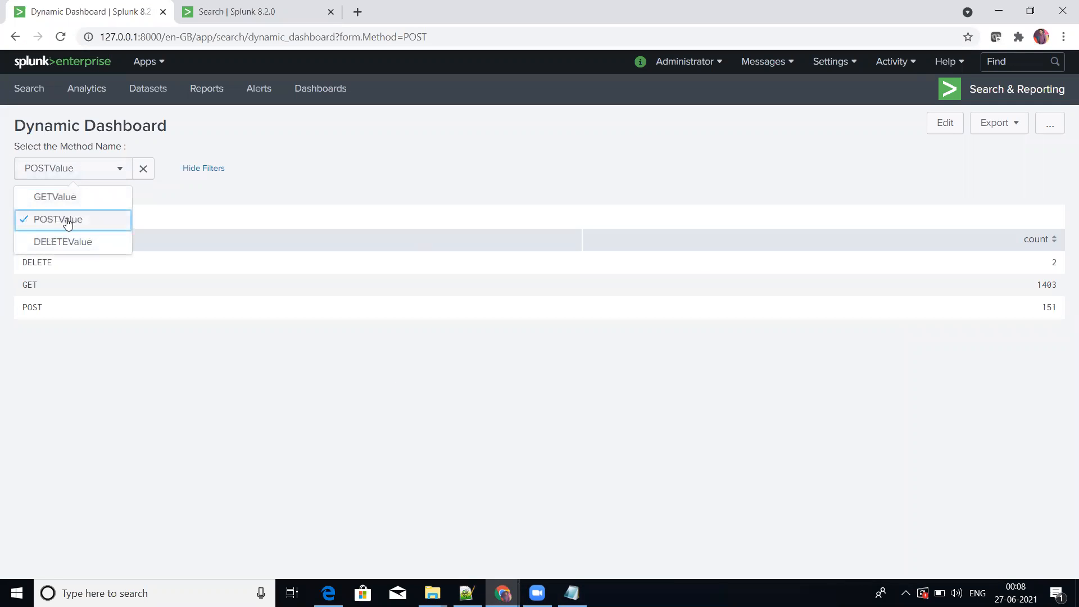
key("alt+Tab")
type("POST\"")
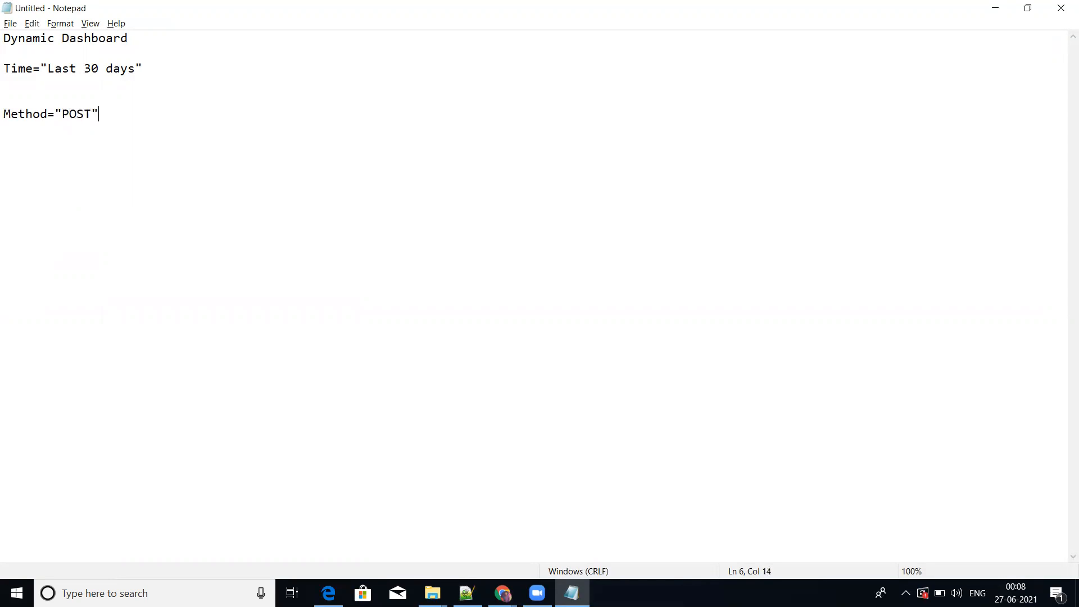
Choose DELETEValue in the dashboard's method dropdown and return to Notepad.
key("alt+Tab")
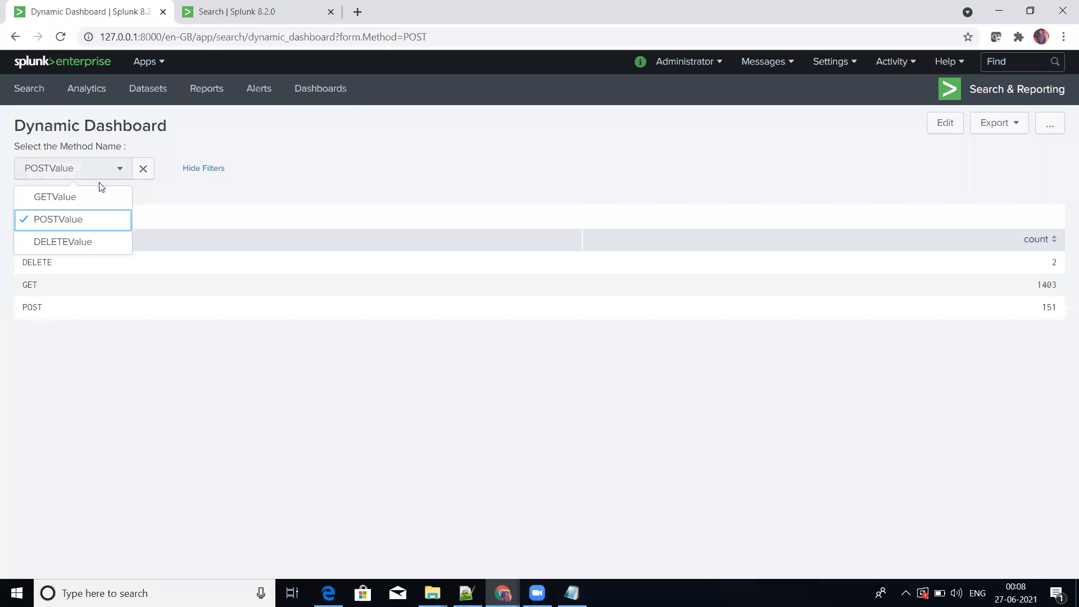
left_click(72, 243)
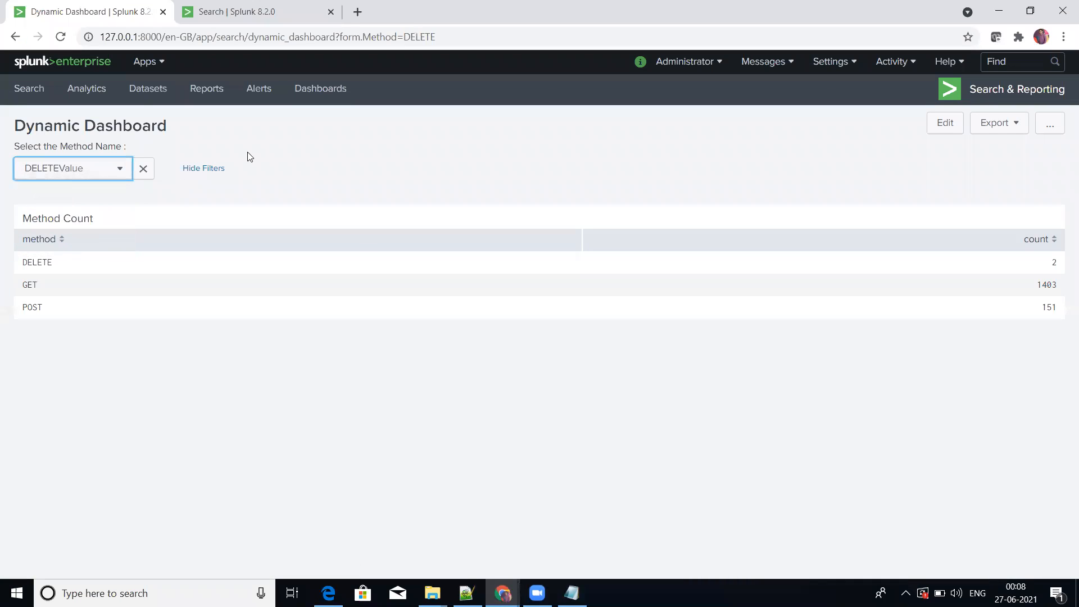
key("alt+Tab")
type("Method")
key("BackSpace")
key("BackSpace")
key("BackSpace")
key("BackSpace")
key("BackSpace")
key("BackSpace")
key("BackSpace")
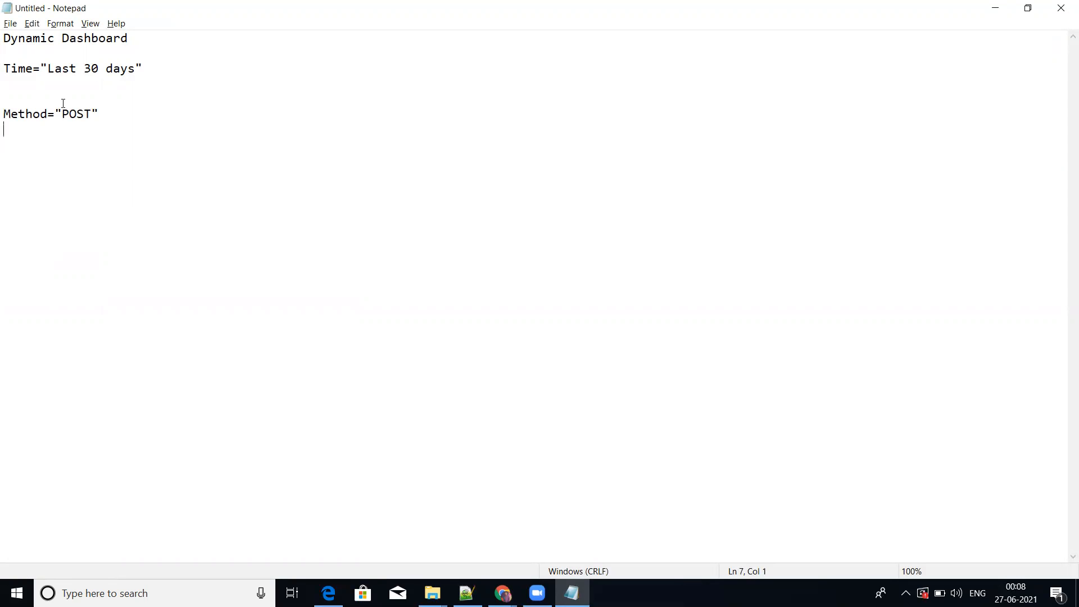
Replace POST with DELETE in the Notepad Method line and compare it with the option selected in the dashboard.
key("shift+Left")
key("shift+Left")
key("shift+Left")
key("shift+Left")
type("DELETE")
key("alt+Tab")
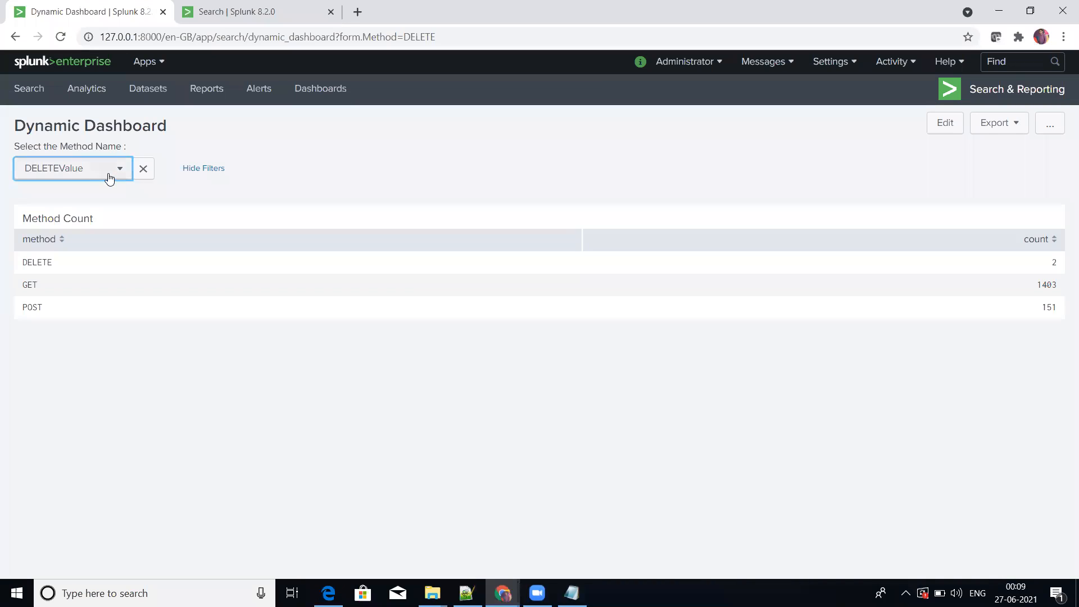
key("alt+Tab")
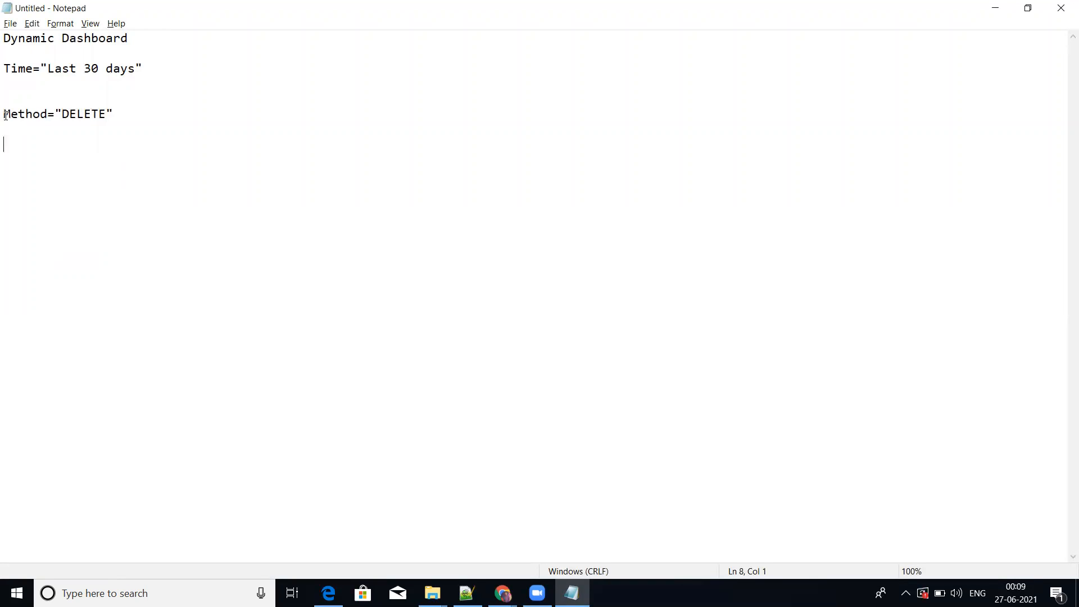
Switch from Notepad to the dashboard and open the Method Count panel's query in Search.
double_click(27, 112)
key("alt+Tab")
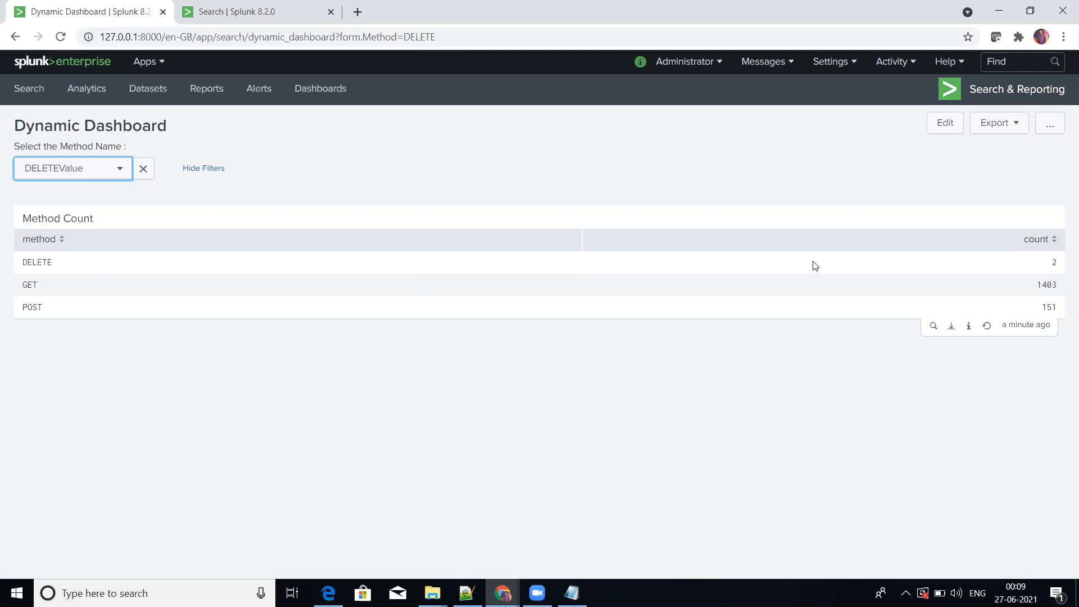
left_click(933, 326)
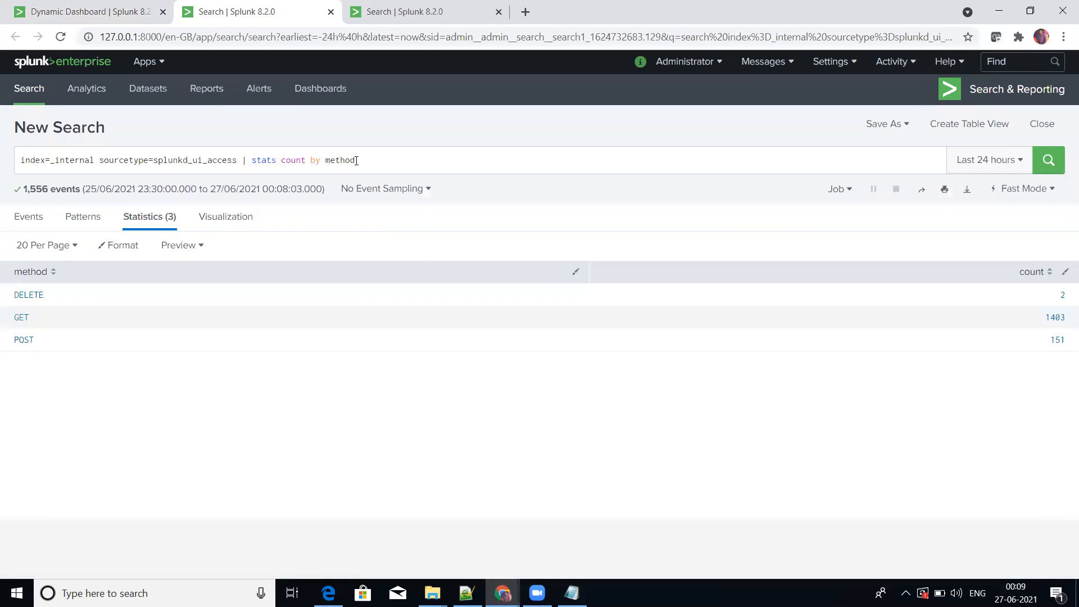
Add the filter method="GET" before the stats count by method part of the query and run the search.
left_click(242, 160)
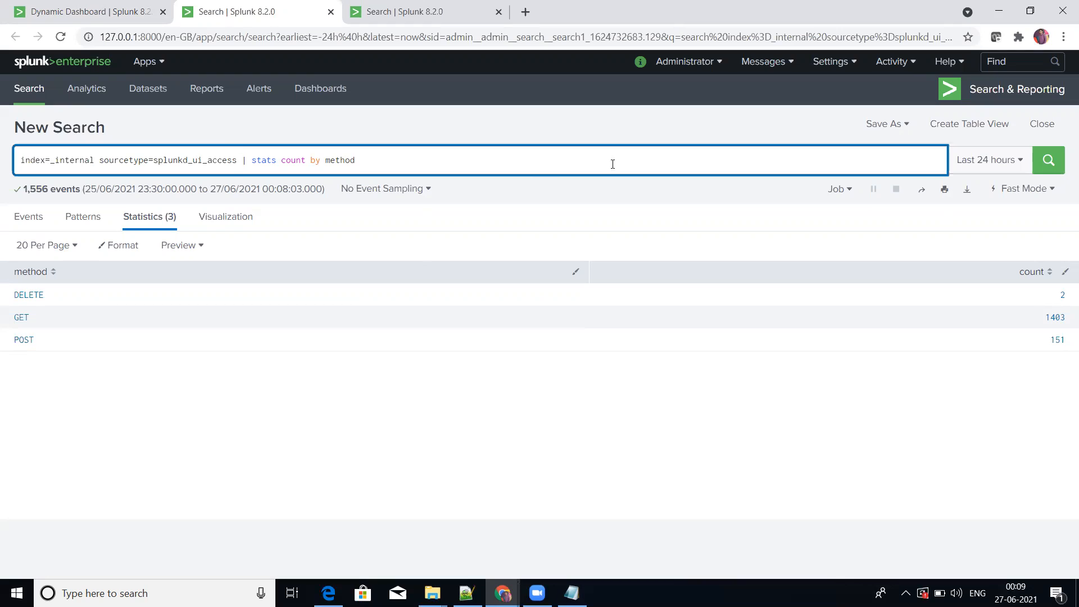
type("method=\"GET\"")
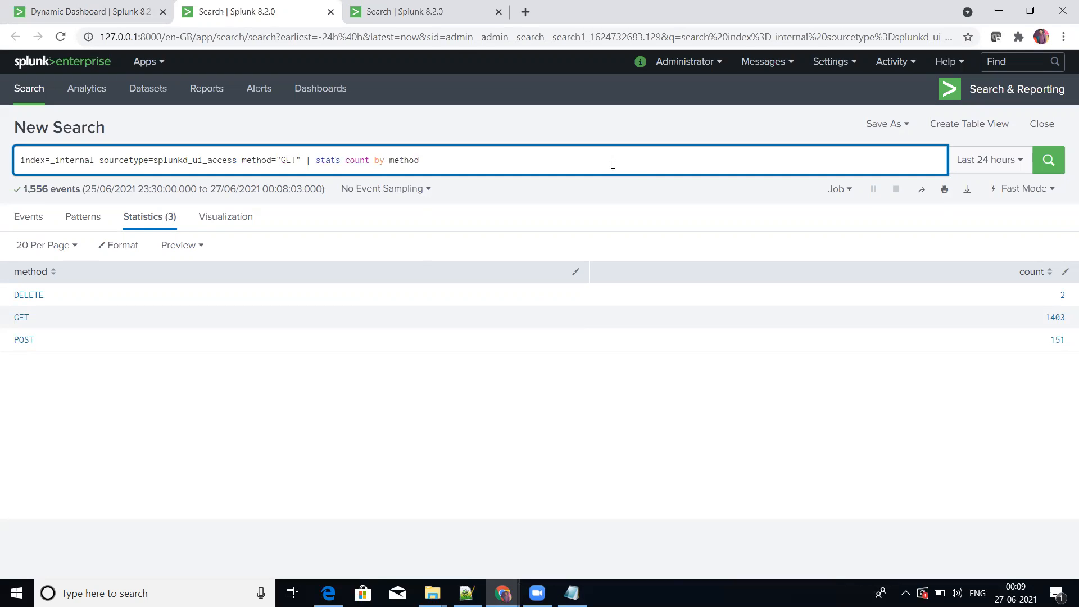
key("Return")
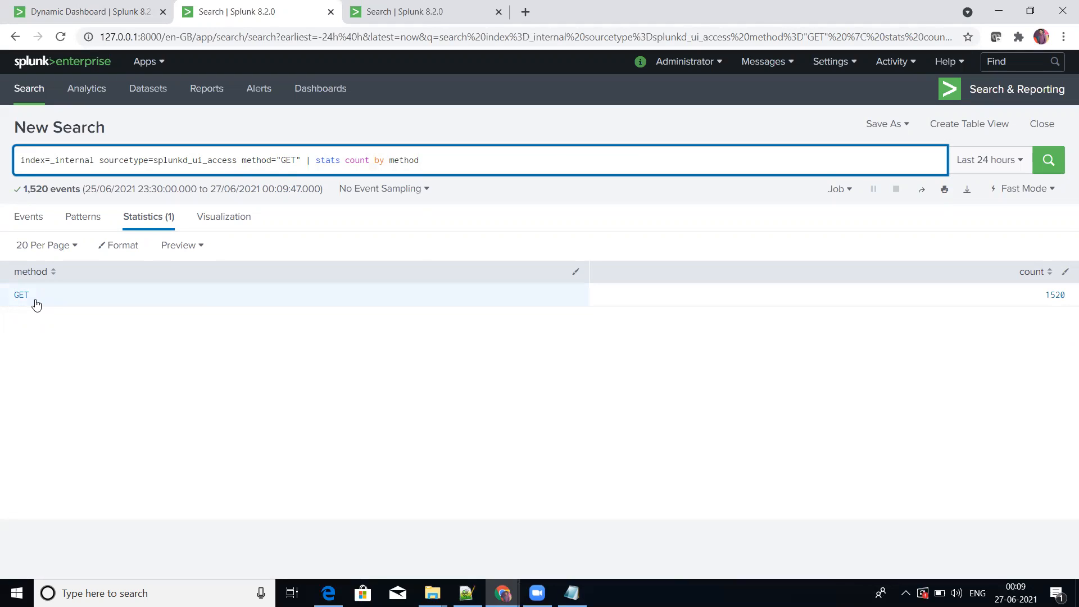
Change the query's method filter to "POST" and run the search again.
key("BackSpace")
key("BackSpace")
key("BackSpace")
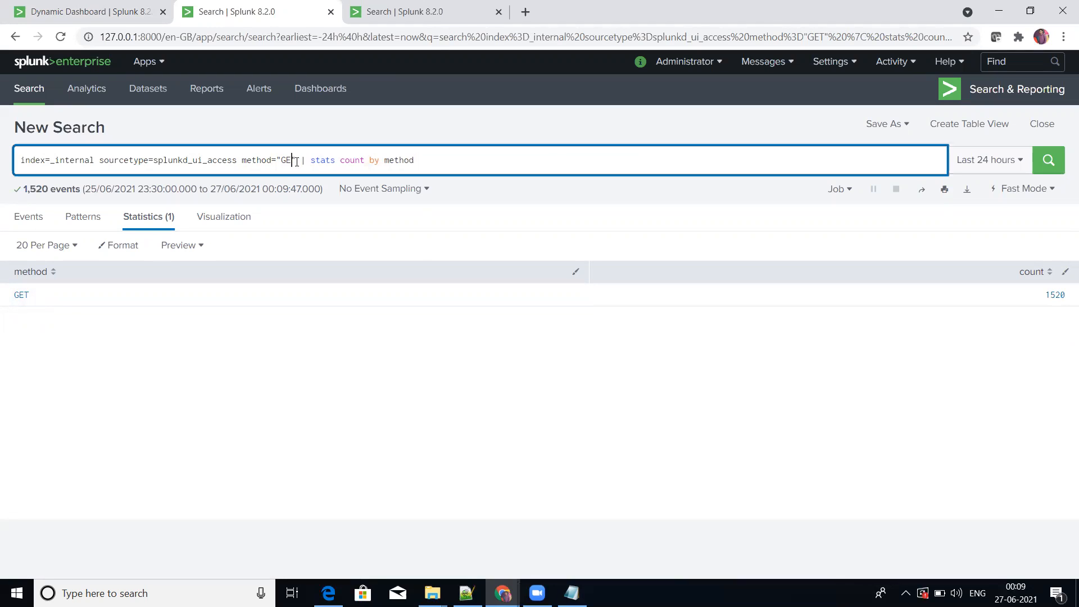
type("POST")
key("Return")
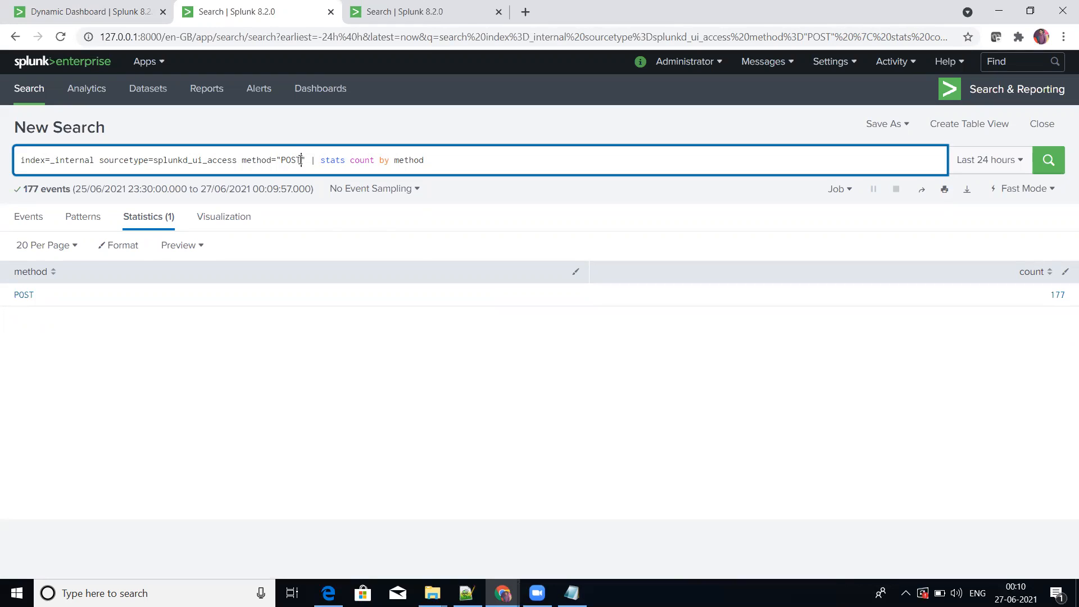
Replace POST in the query's method filter with the token name Method copied from the Notepad line.
left_click_drag(302, 159, 281, 160)
key("BackSpace")
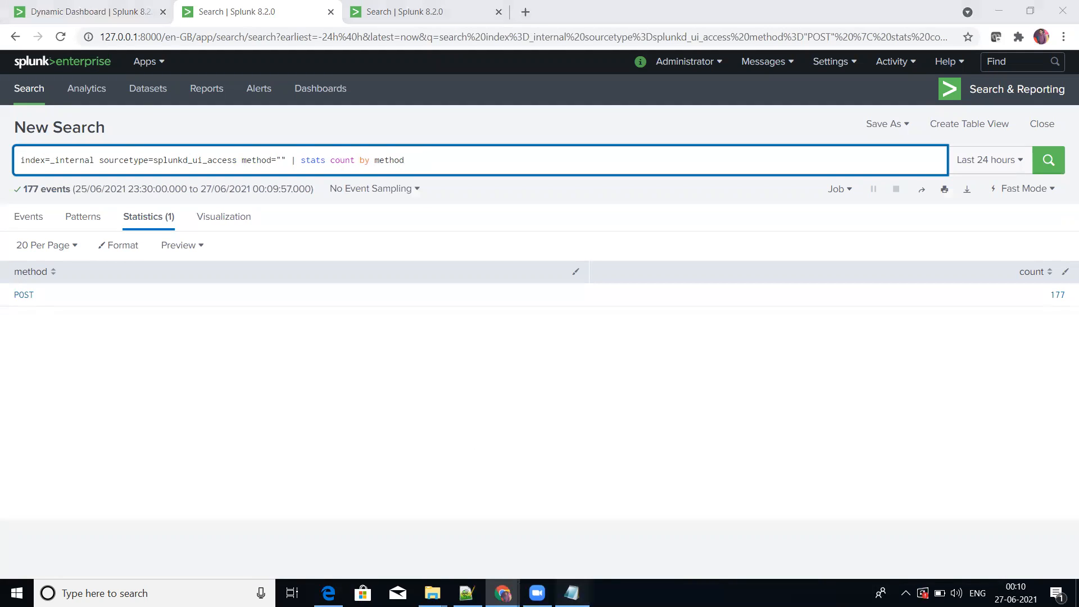
key("alt+Tab")
left_click(81, 151)
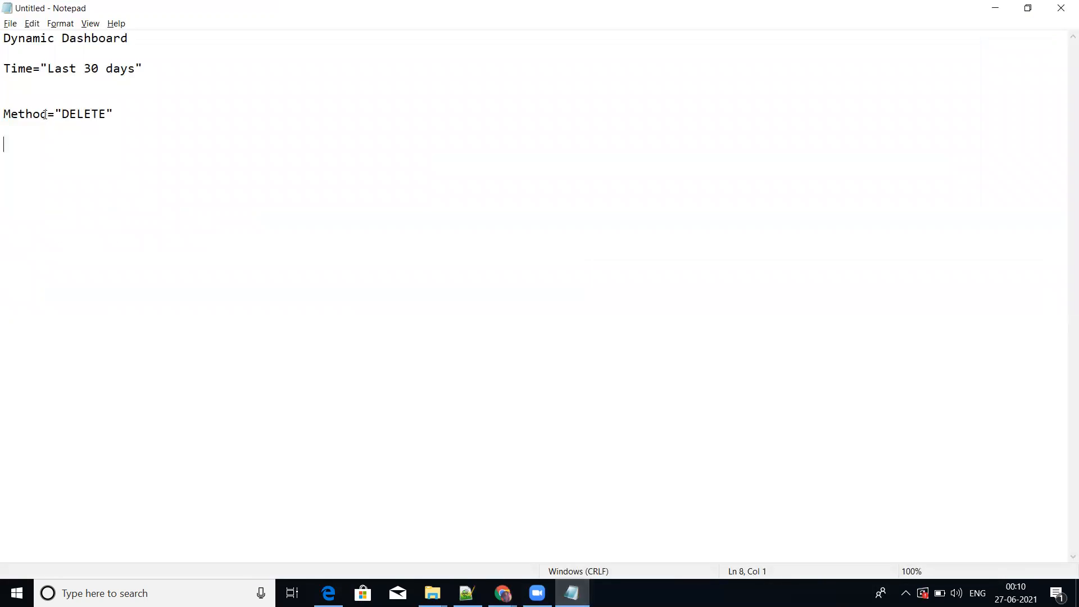
left_click_drag(49, 114, 6, 113)
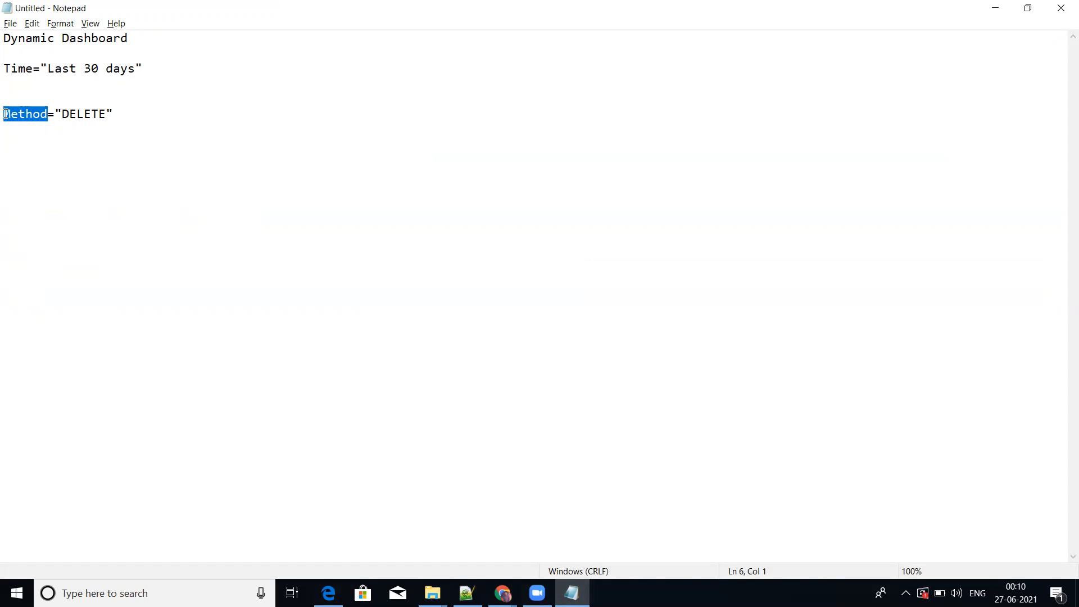
left_click_drag(61, 114, 110, 113)
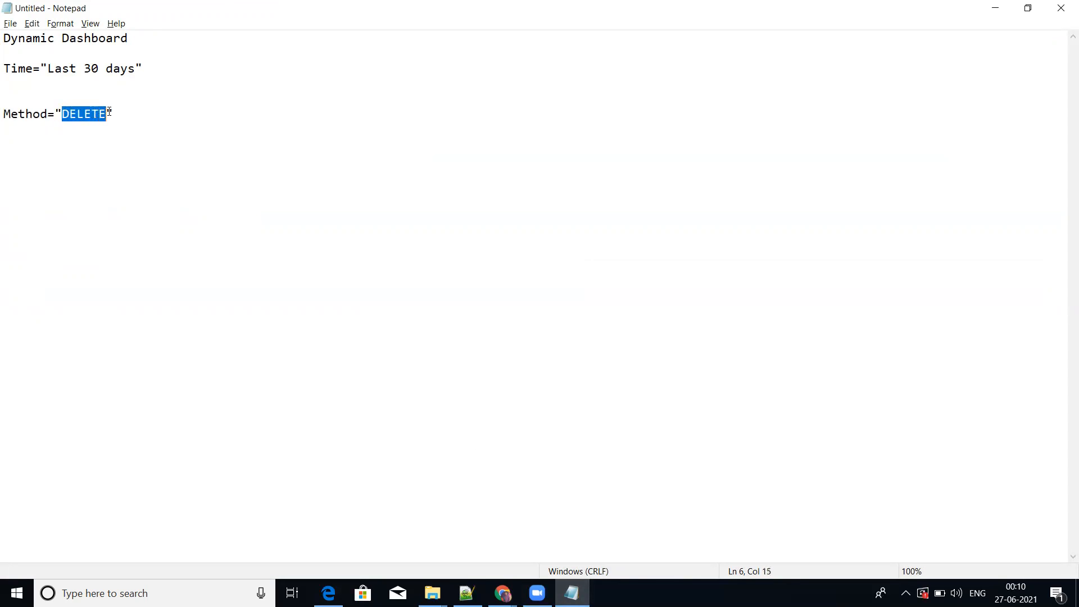
left_click(47, 115)
left_click_drag(62, 113, 5, 116)
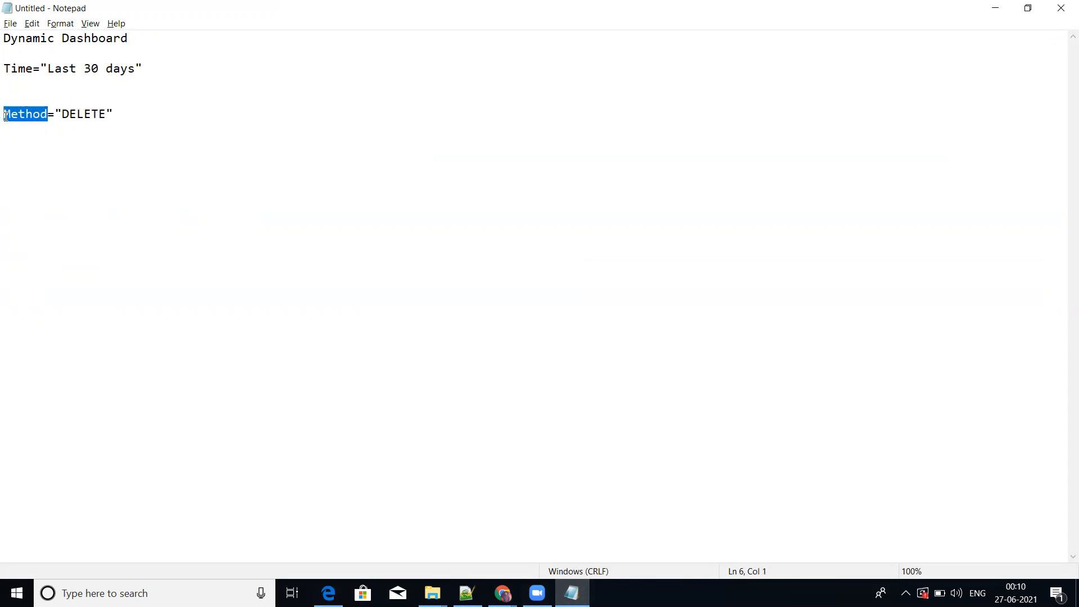
key("ctrl+c")
key("alt+Tab")
key("ctrl+v")
left_click(451, 153)
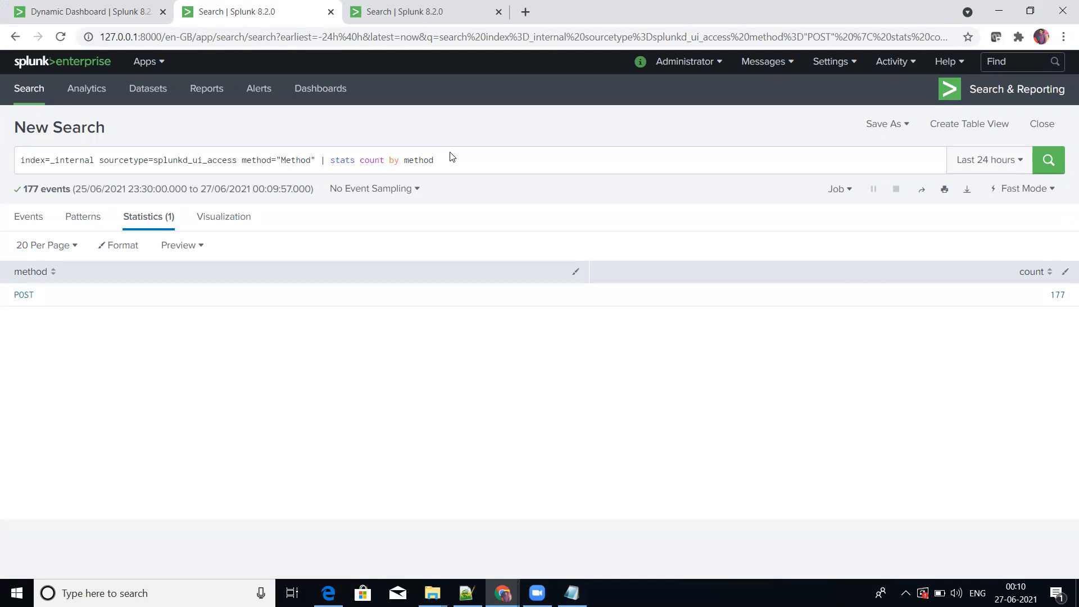
Run the search with the plain token name as the filter value, method="Method".
left_click_drag(281, 159, 312, 158)
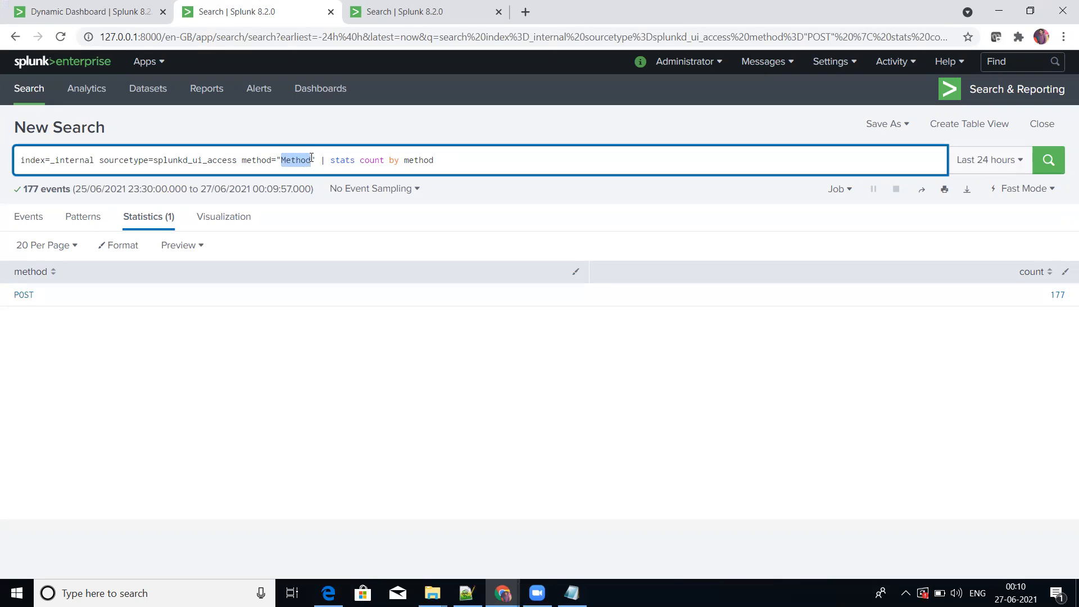
left_click(317, 159)
left_click_drag(280, 160, 312, 160)
left_click(441, 160)
key("Return")
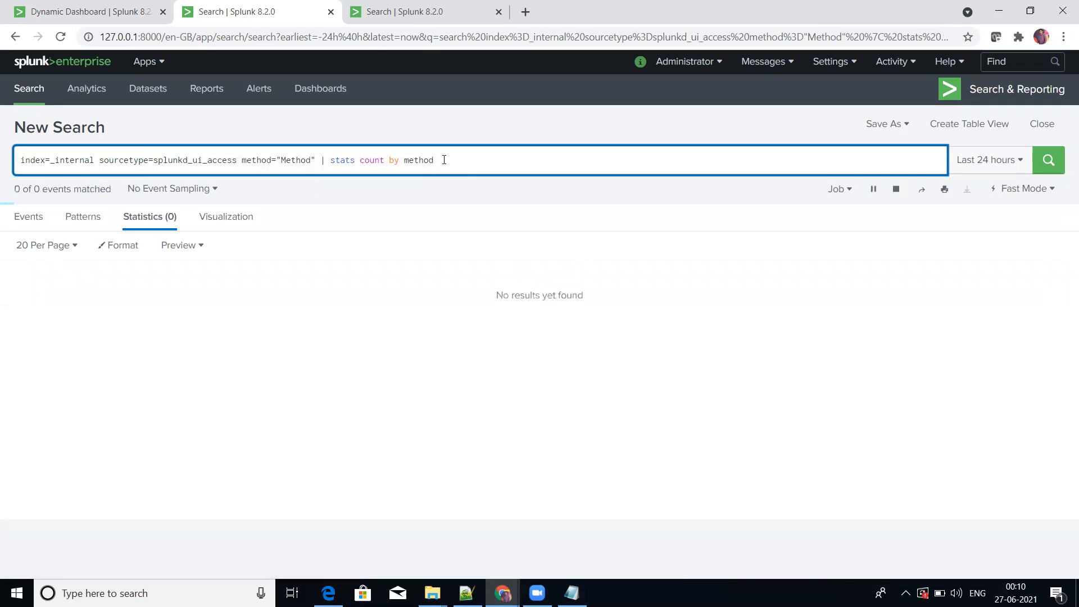
Enclose the token name in dollar signs so the filter reads method="$Method$".
left_click_drag(243, 159, 311, 160)
double_click(269, 160)
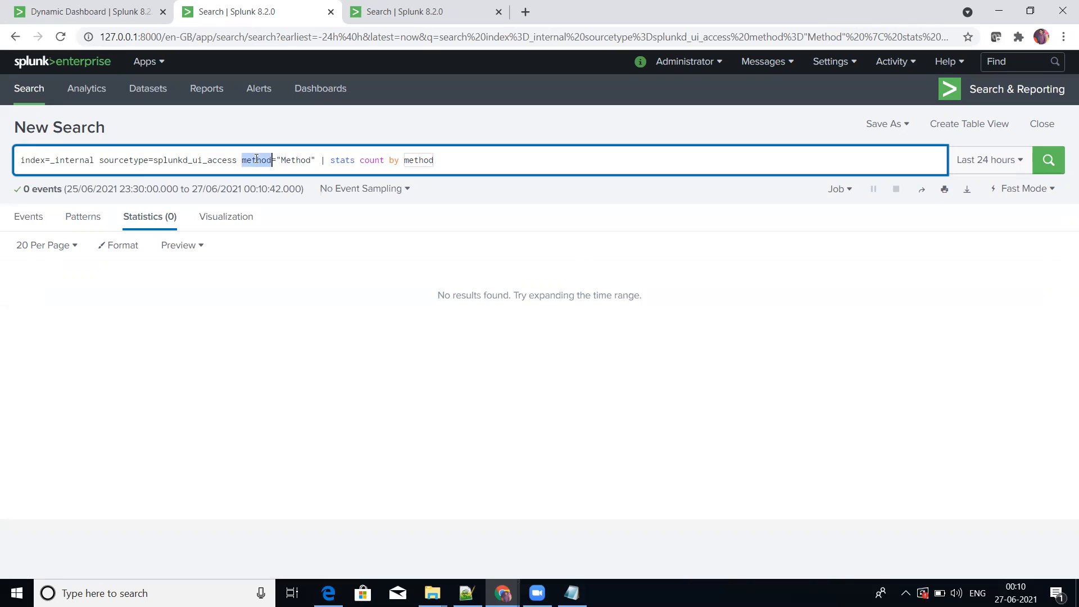
left_click_drag(281, 159, 314, 160)
left_click(313, 160)
left_click(318, 160)
left_click(281, 160)
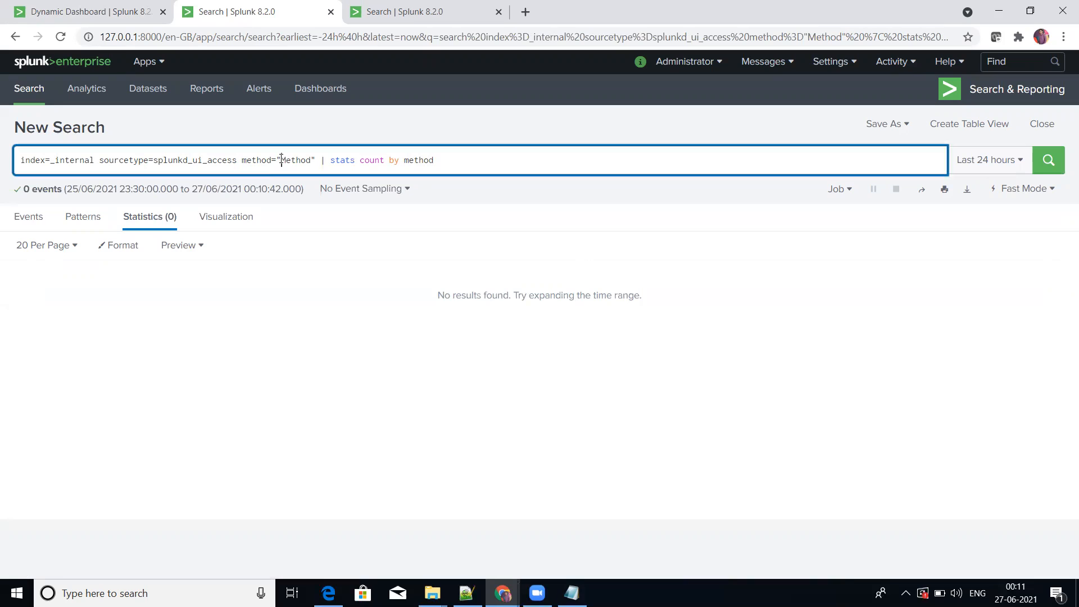
type("$")
key("Right")
key("Right")
type("$")
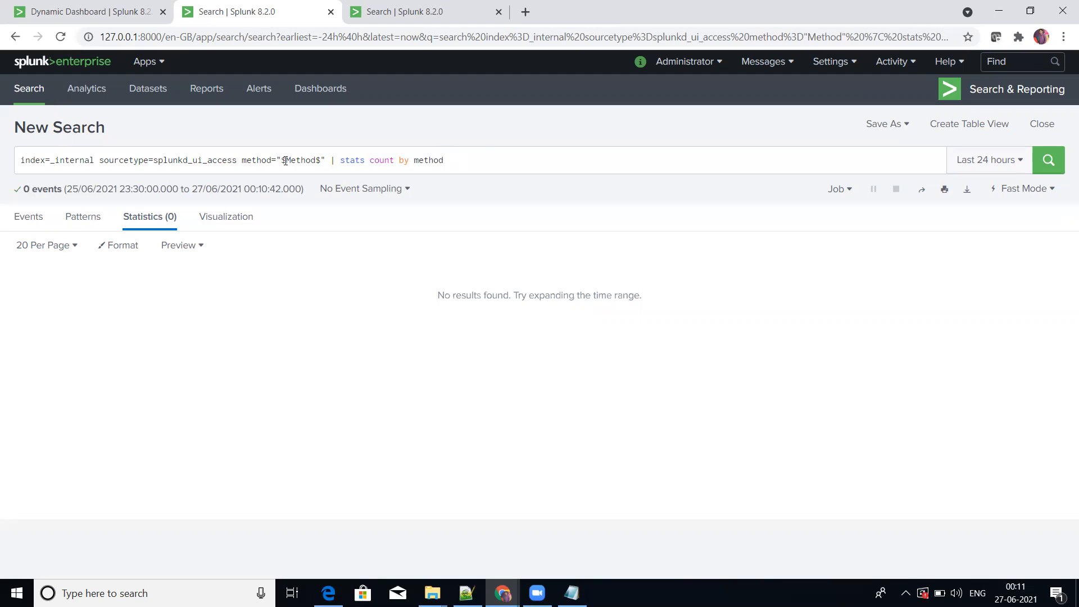
Run the search with the token filter method="$Method$" to check how it behaves outside the dashboard.
left_click_drag(287, 161, 317, 160)
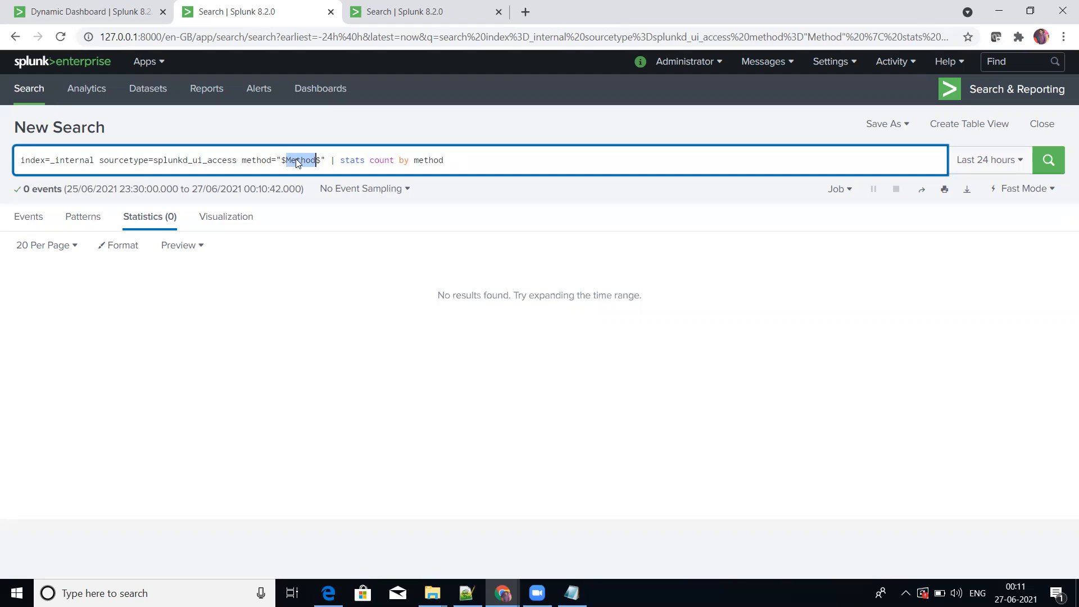
left_click_drag(475, 157, 0, 162)
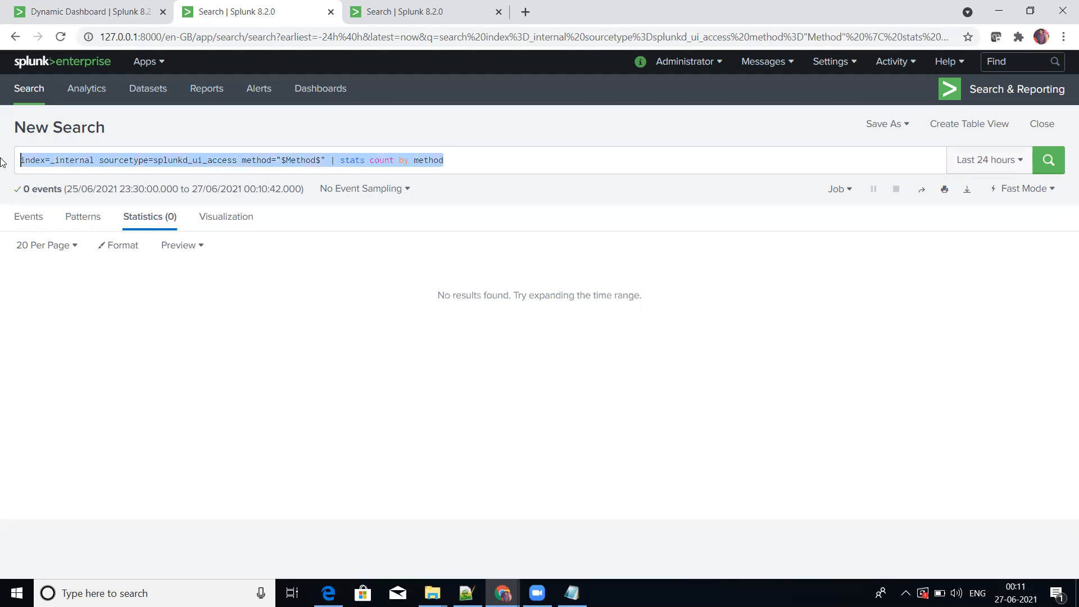
left_click(458, 157)
key("Return")
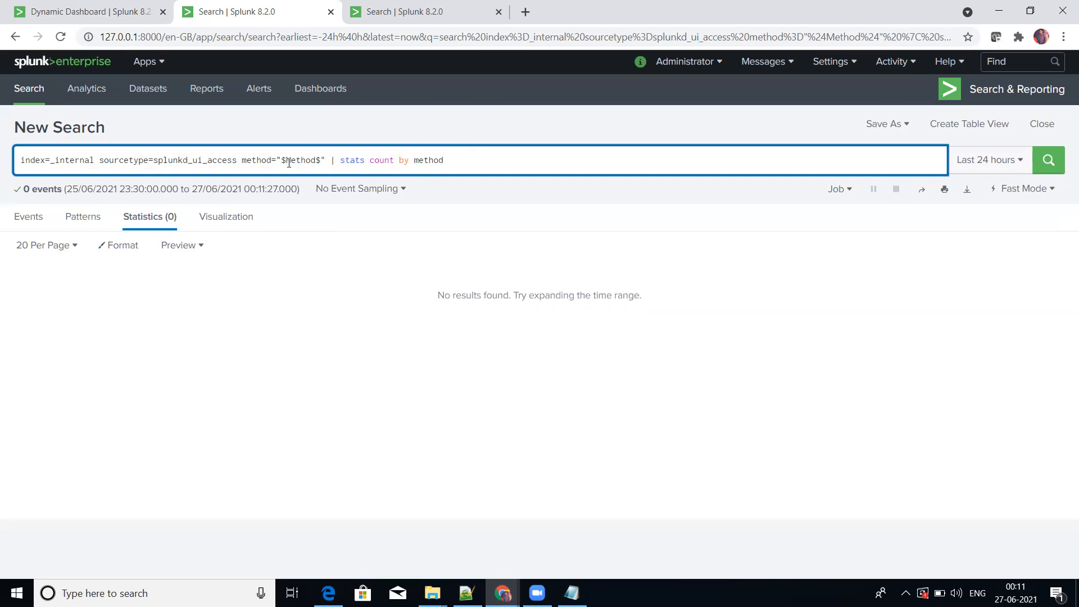
left_click_drag(286, 160, 319, 161)
left_click(459, 160)
key("Return")
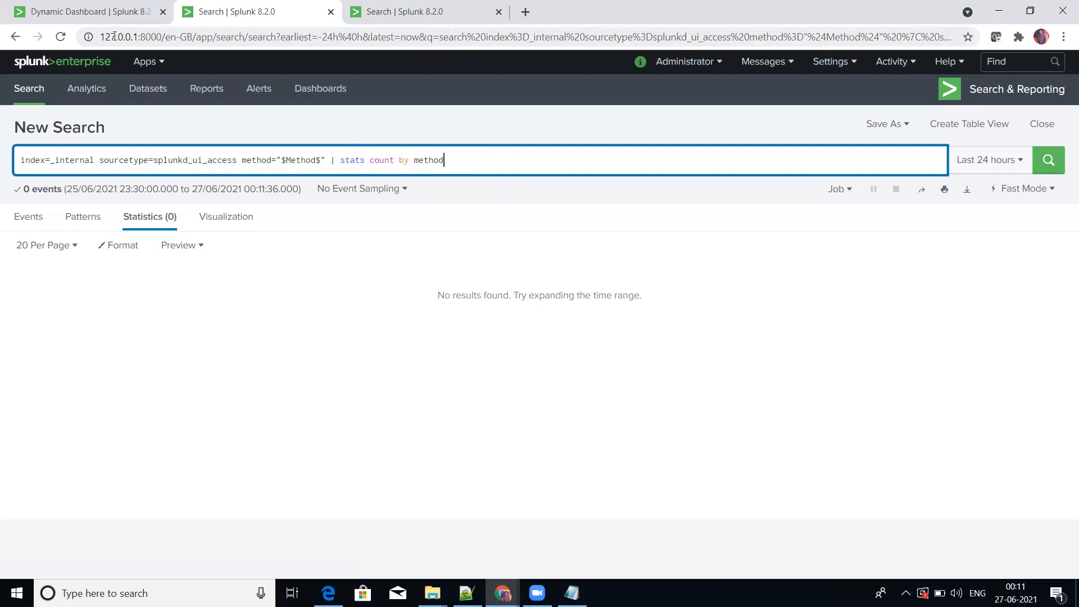
Copy the whole query containing method="$Method$" from the search page.
left_click(106, 11)
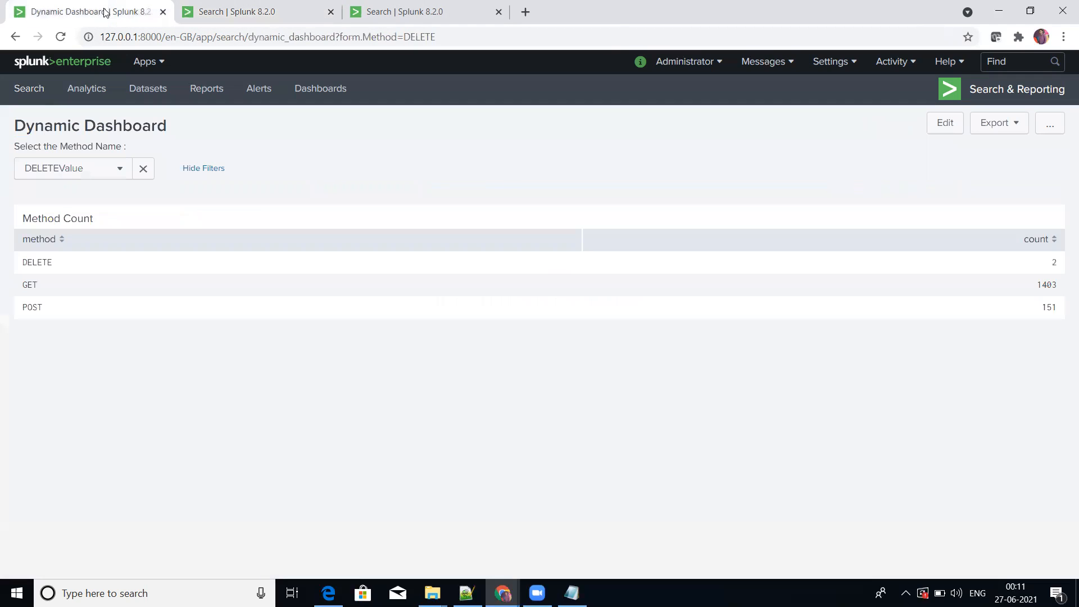
left_click(253, 9)
left_click_drag(493, 162, 1, 110)
key("ctrl+c")
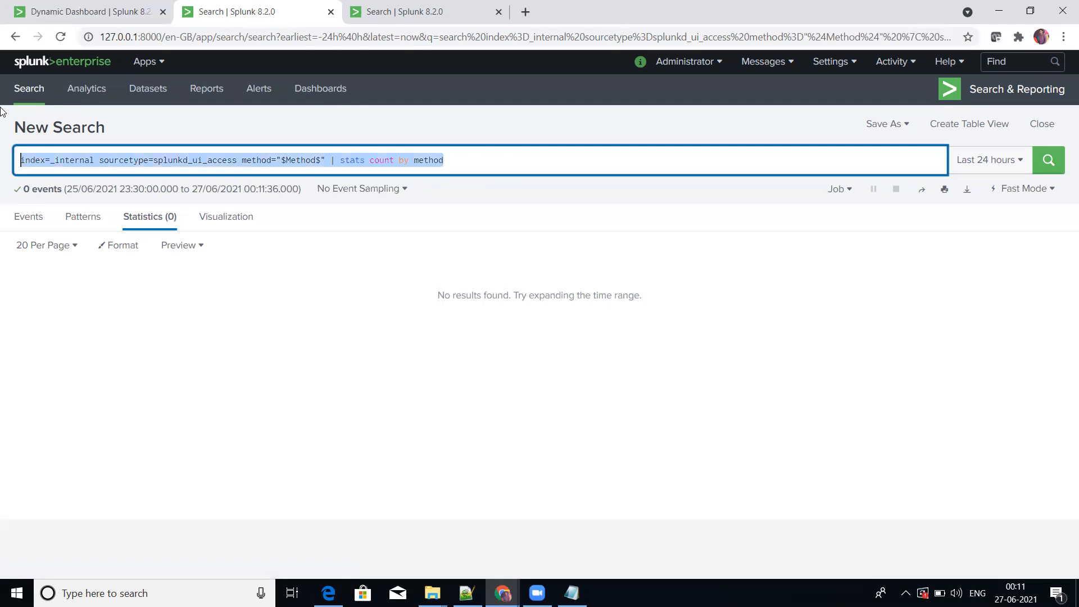
Edit the dashboard, replace the Method Count panel's search string with the copied $Method$ query, apply it and save the dashboard.
left_click(112, 11)
left_click(943, 121)
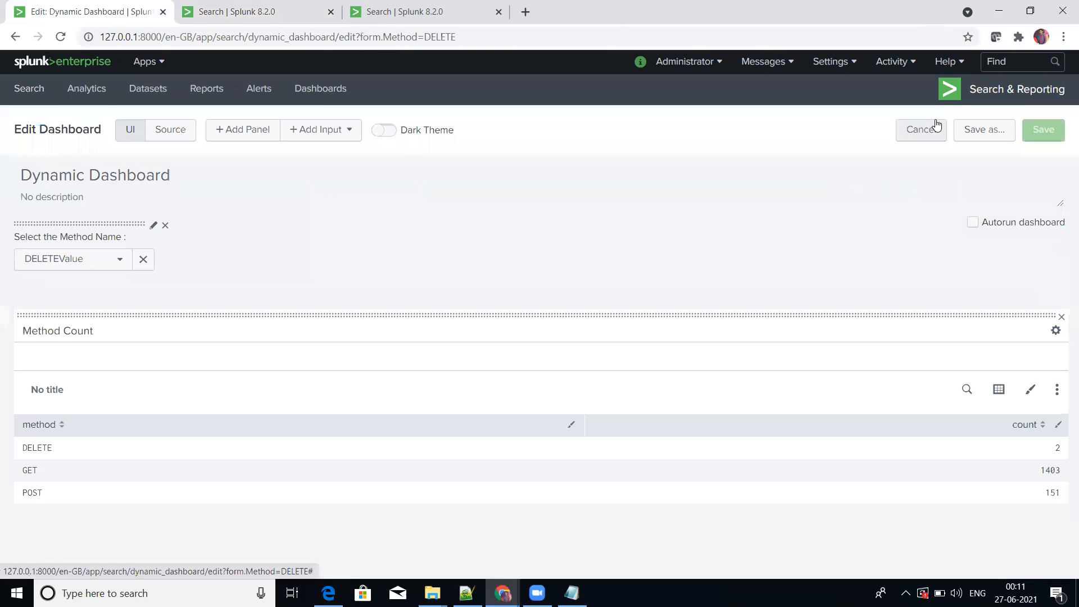
left_click(967, 390)
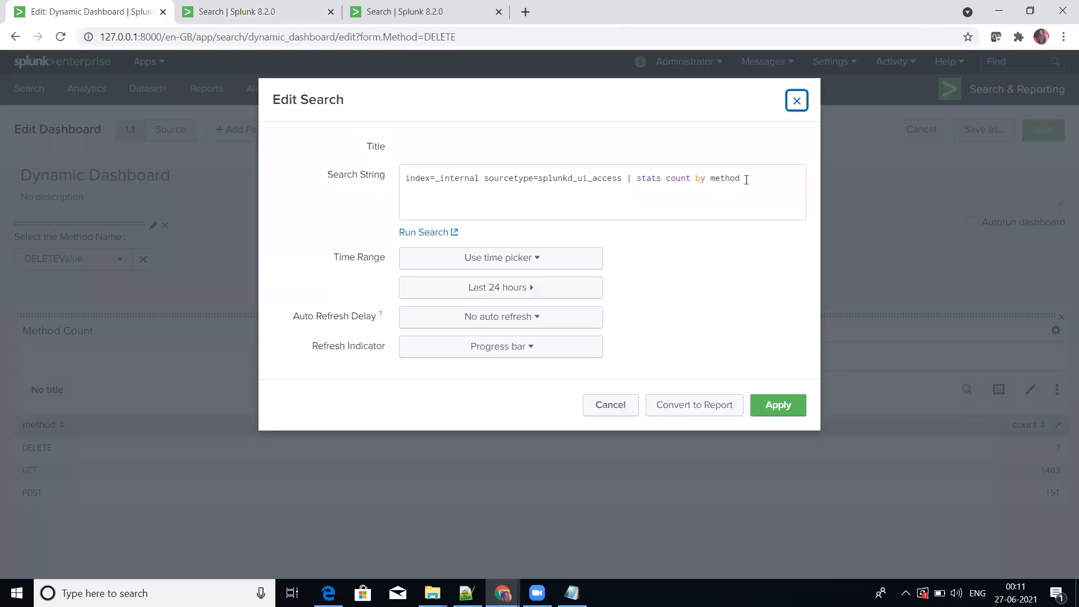
key("ctrl+a")
key("ctrl+v")
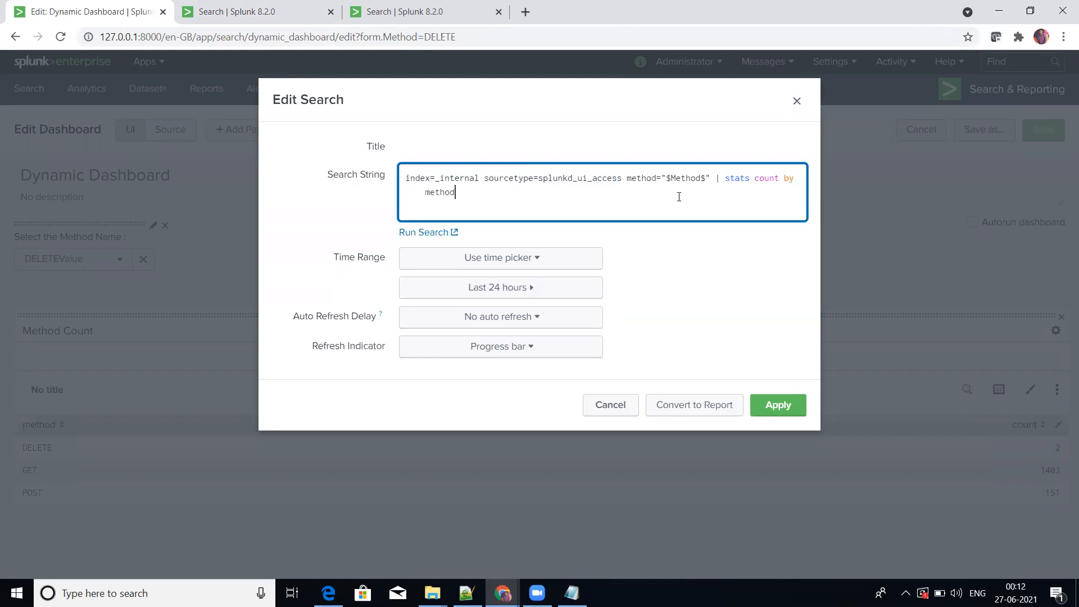
left_click(772, 404)
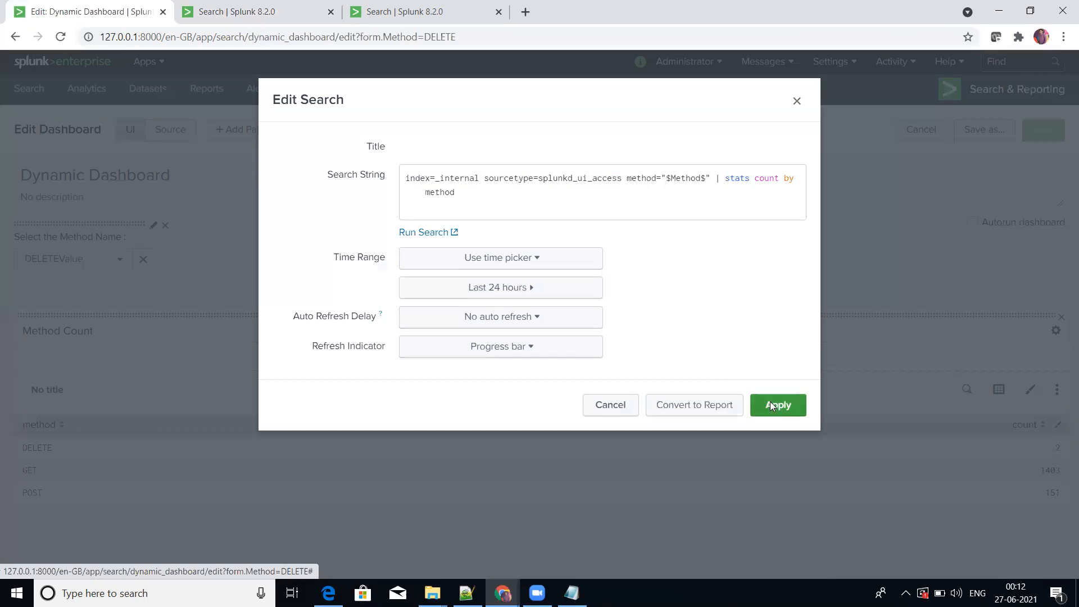
left_click(1038, 131)
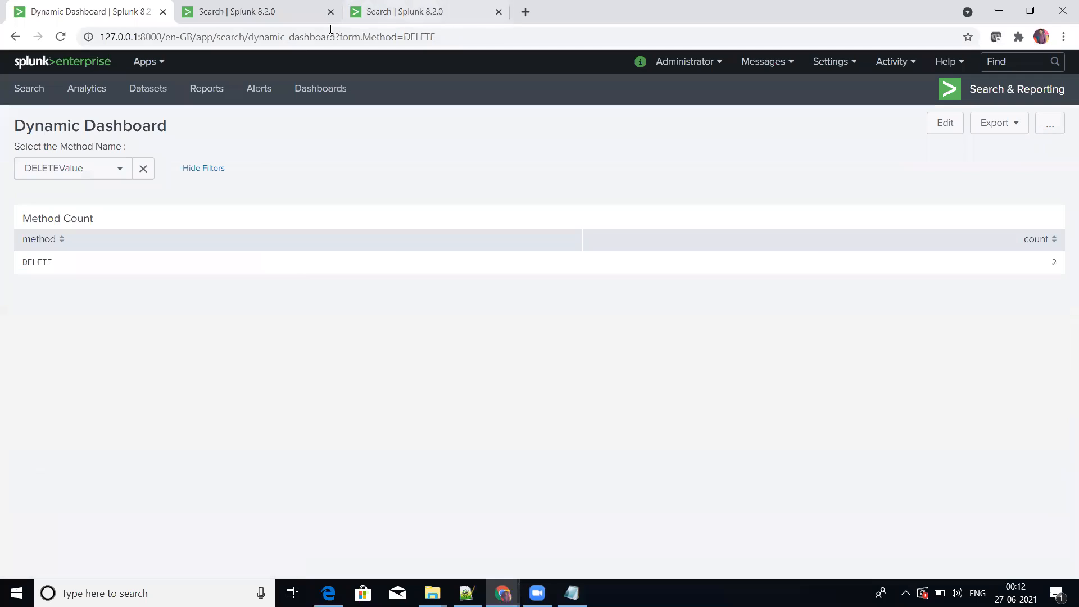
Reload the dashboard without the form.Method parameter in its address.
left_click_drag(335, 37, 742, 66)
key("BackSpace")
key("Return")
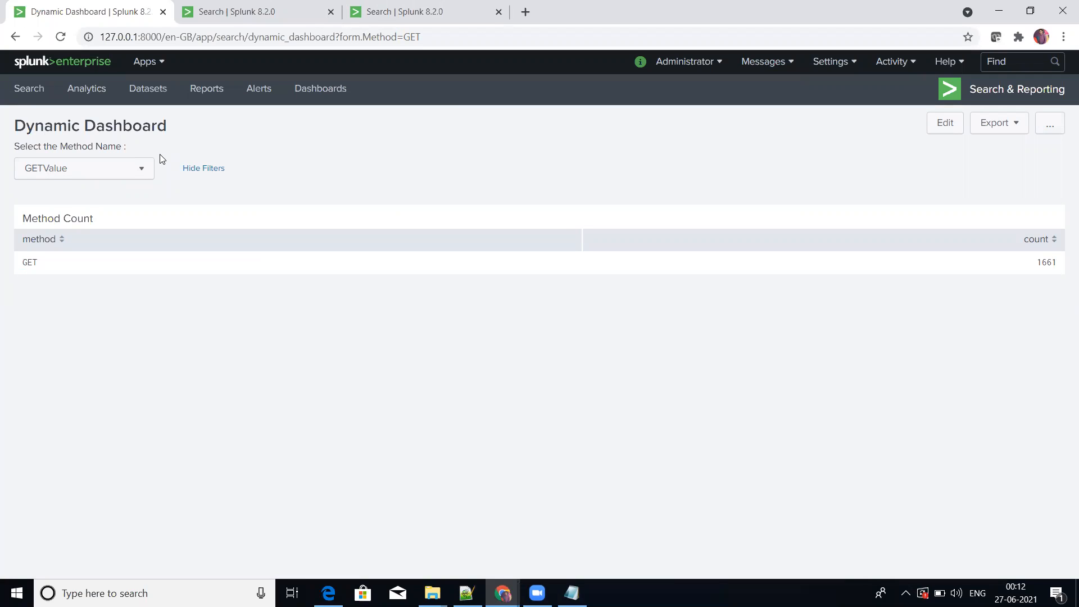
Filter the Method Count table by POSTValue, DELETEValue and GETValue in turn using the dashboard's method dropdown.
left_click(128, 171)
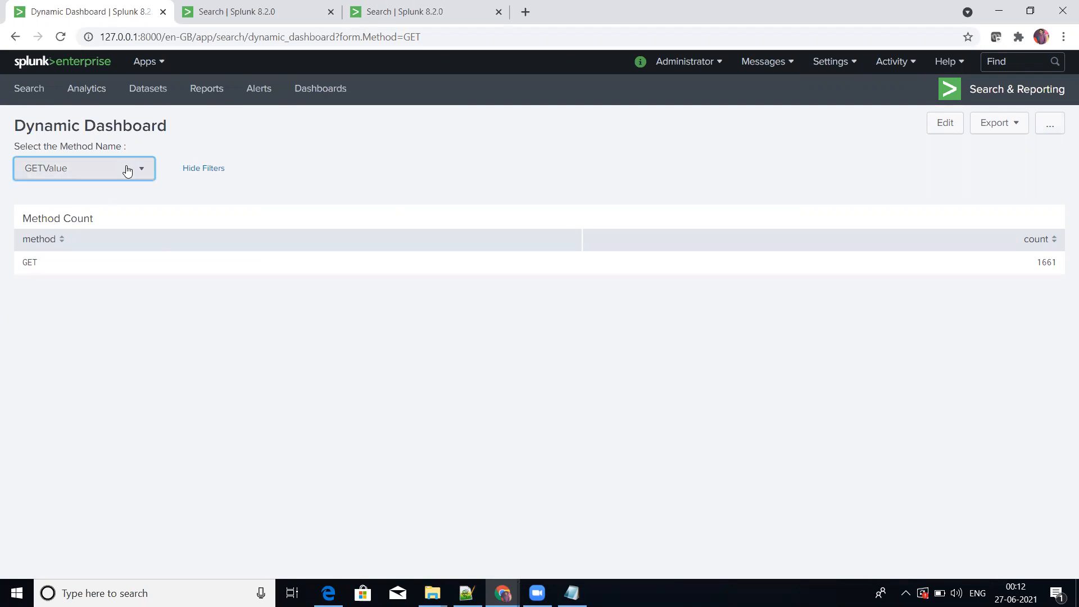
left_click(99, 221)
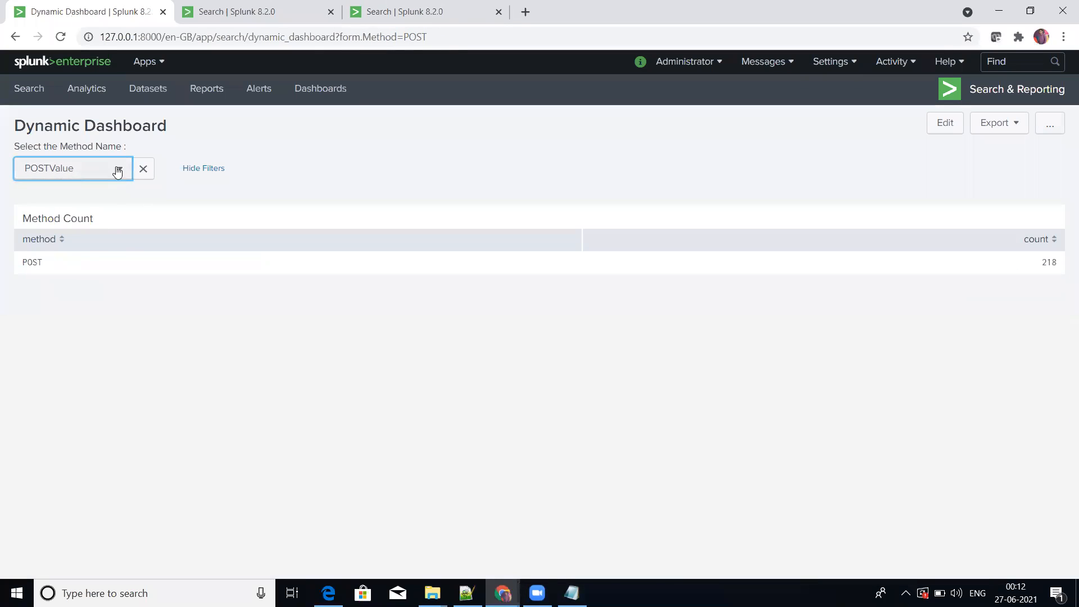
left_click(115, 171)
left_click(87, 243)
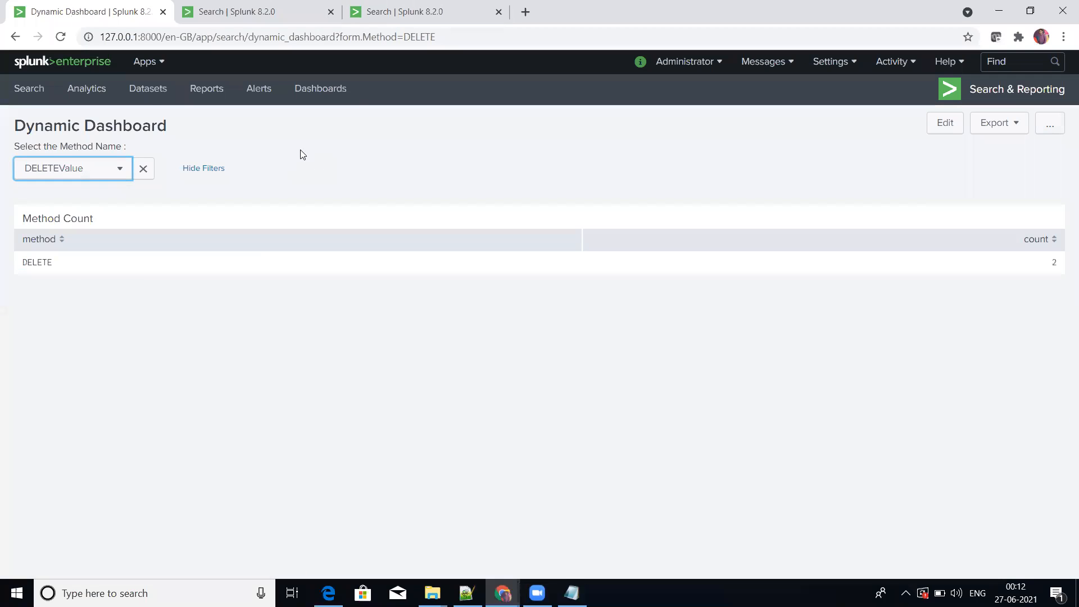
left_click(116, 172)
left_click(289, 152)
left_click(106, 171)
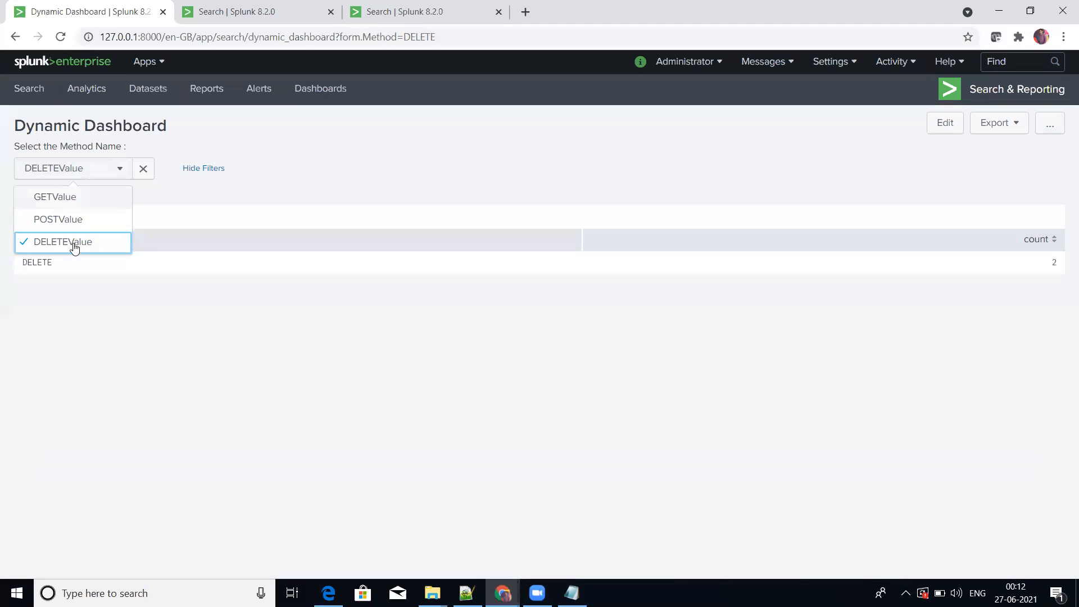
left_click(93, 199)
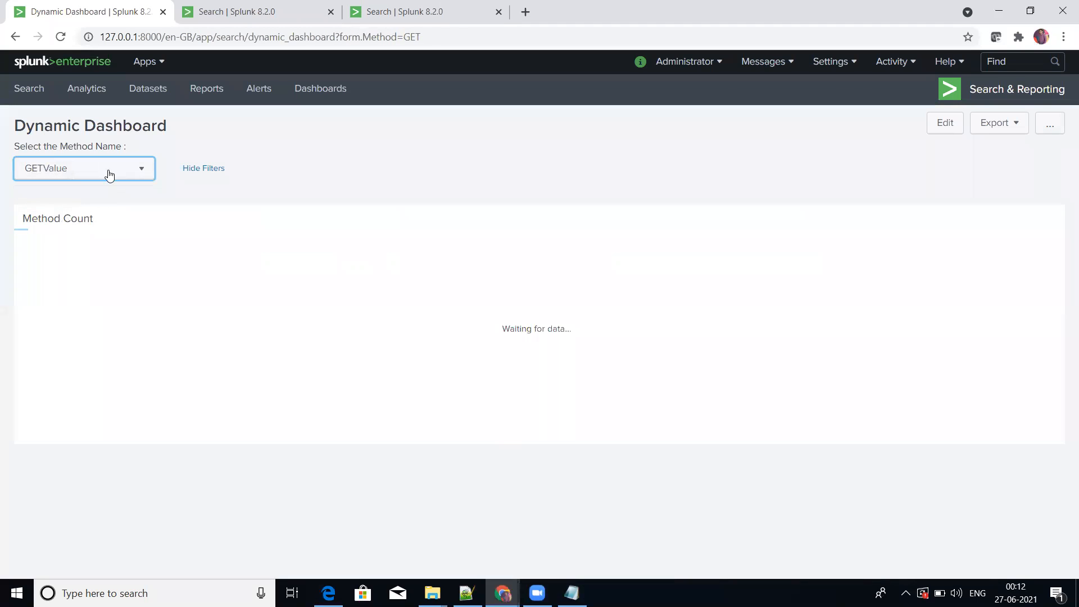
Replace the $Method$ token with * in the search page's query and run the search.
left_click(111, 170)
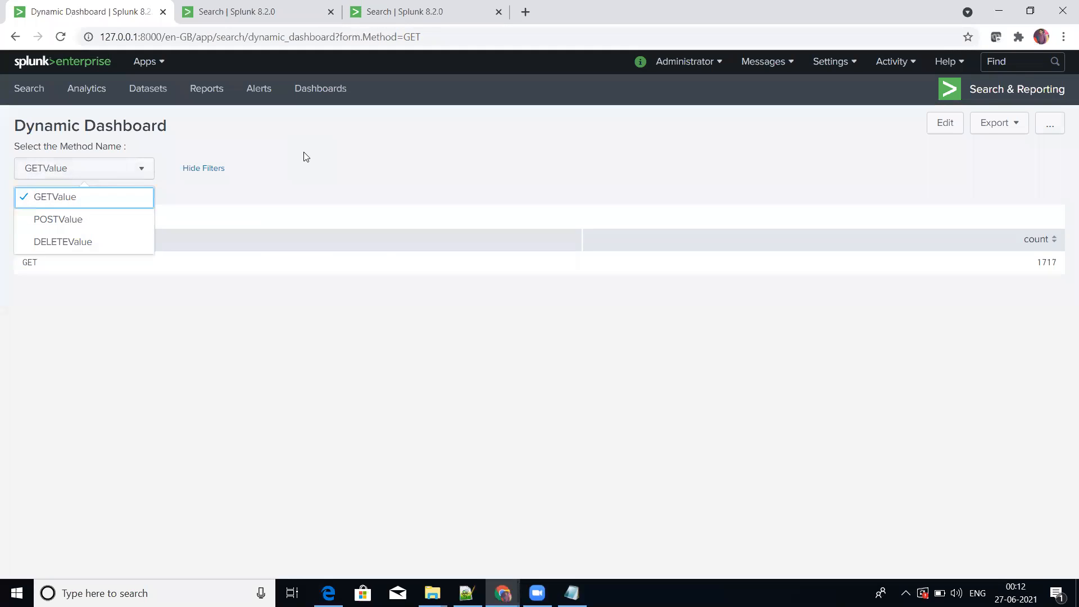
left_click(305, 157)
left_click(314, 13)
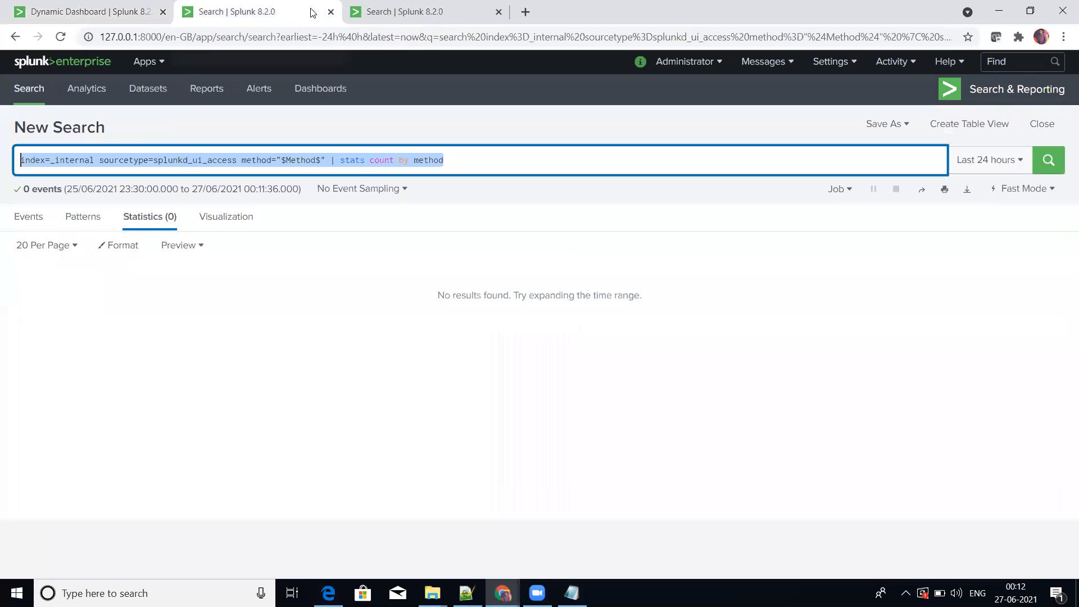
left_click(387, 11)
left_click(275, 12)
left_click(282, 162)
left_click(322, 160)
key("shift+Left")
key("shift+Left")
key("shift+Left")
key("shift+Left")
key("shift+Left")
key("shift+Left")
key("shift+Left")
key("shift+Left")
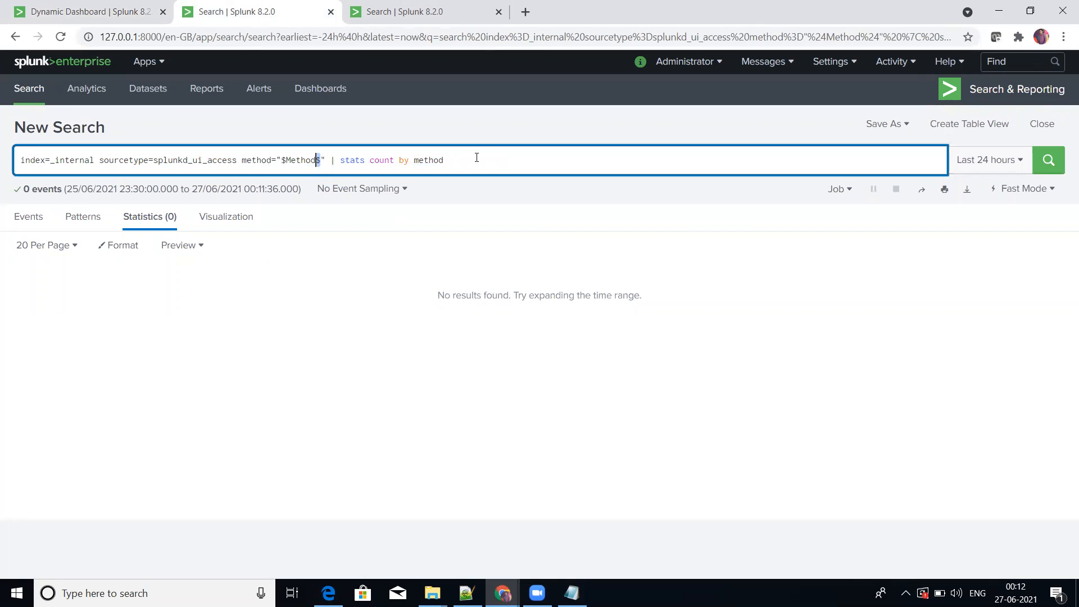
type("*")
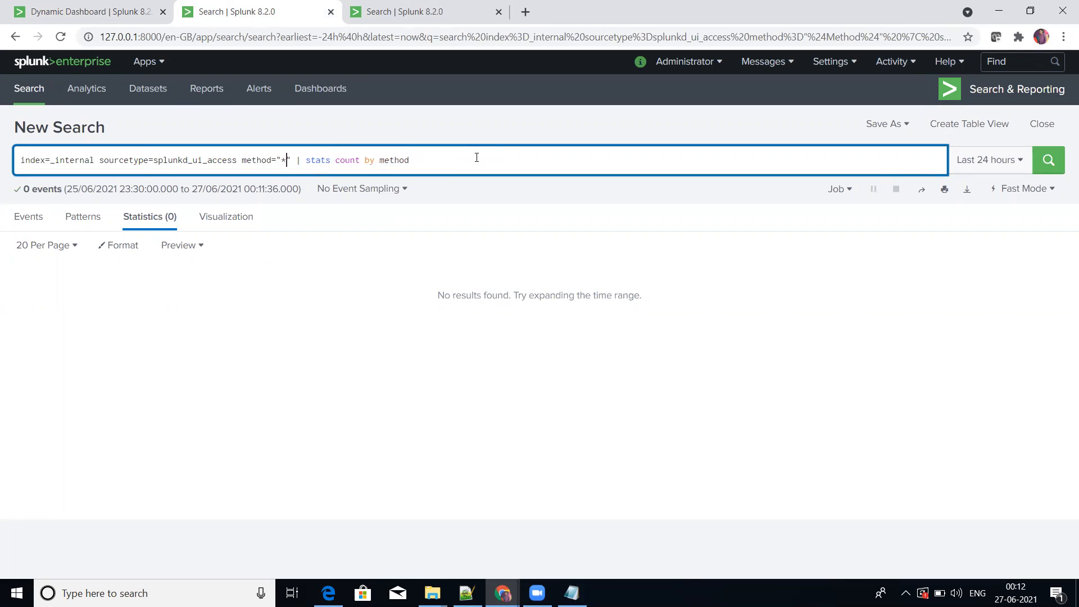
key("Return")
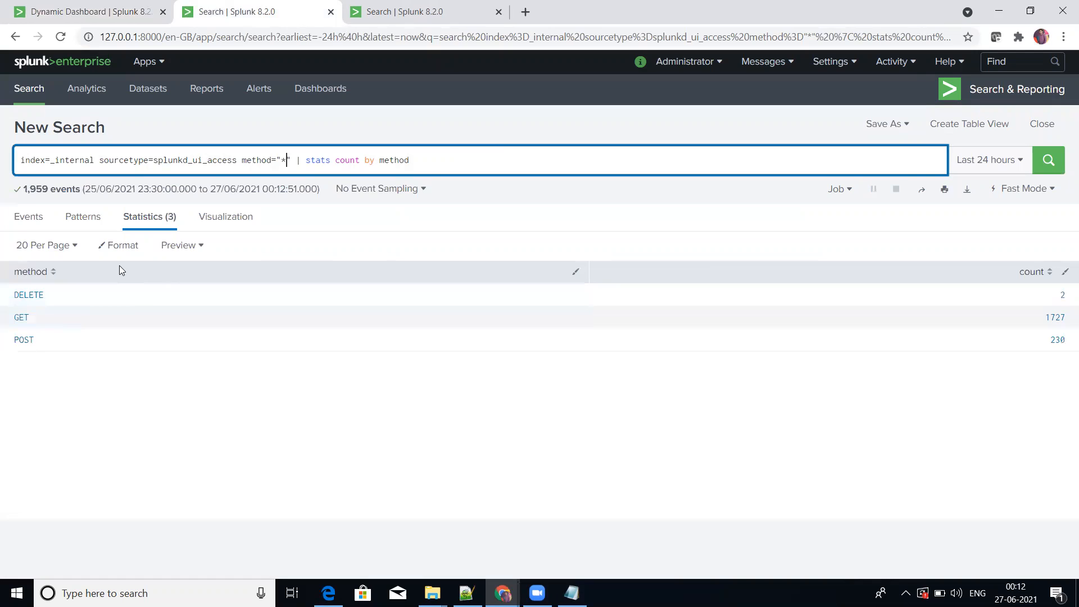
Edit the dashboard, add a static option named ALL with value * to the method dropdown, apply it and save.
left_click(131, 13)
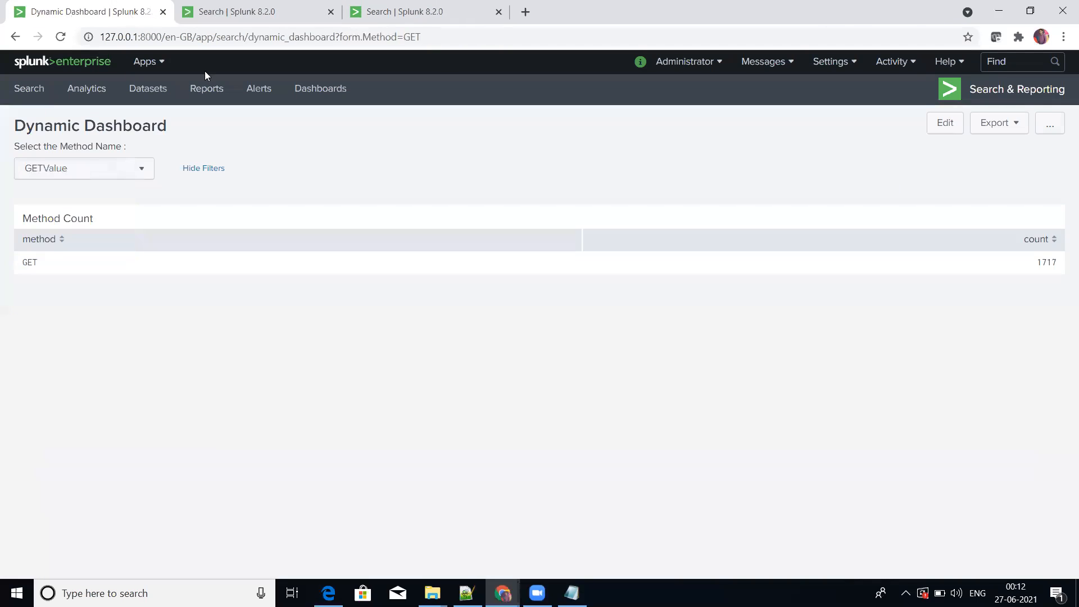
left_click(946, 123)
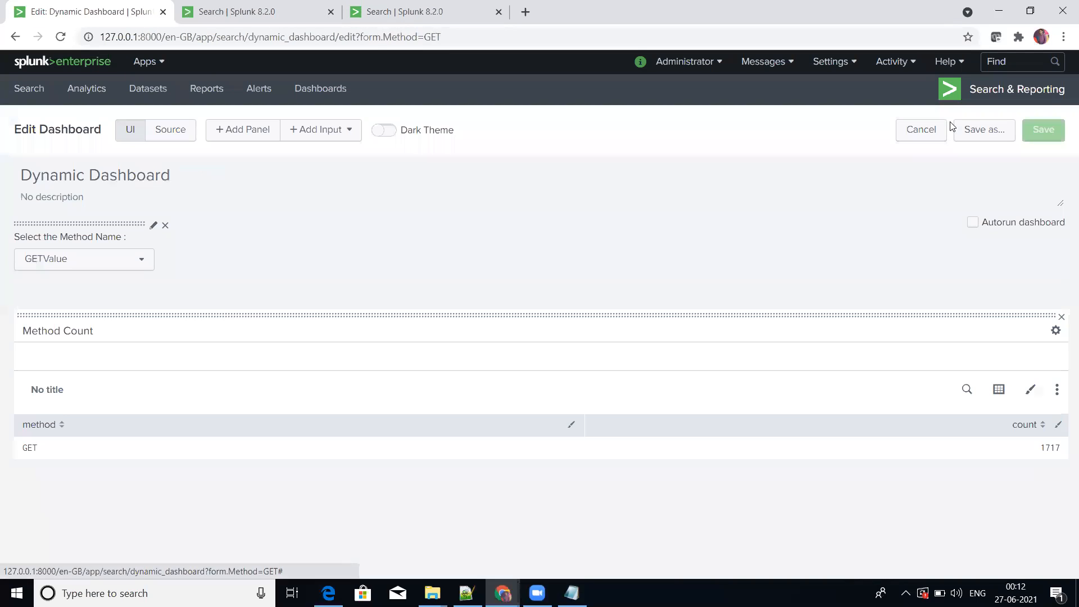
left_click(155, 227)
scroll(259, 419, "down", 5)
scroll(258, 416, "down", 2)
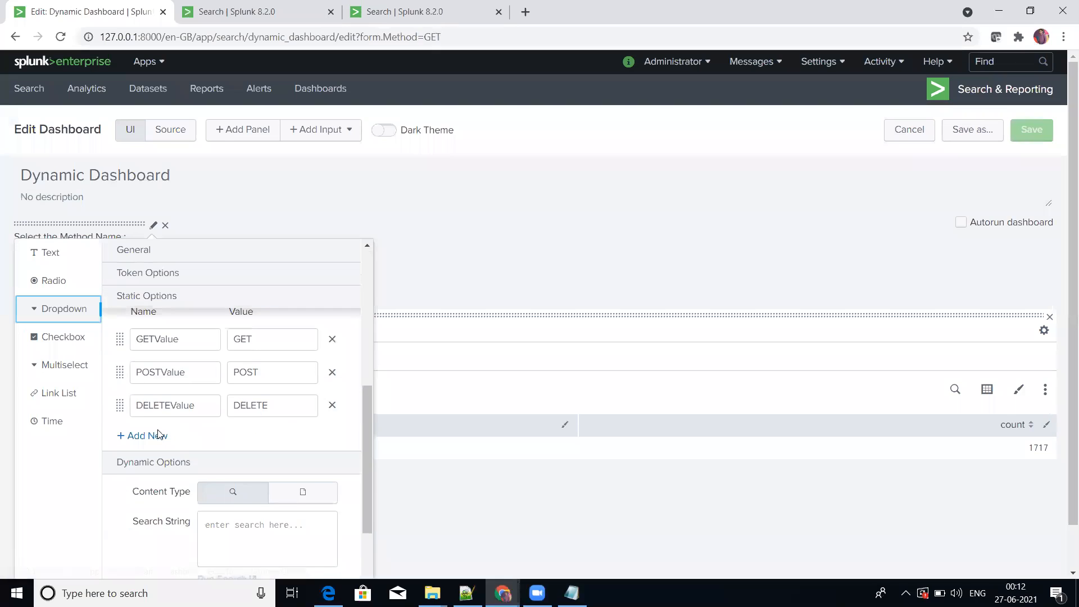
left_click(147, 434)
left_click(156, 439)
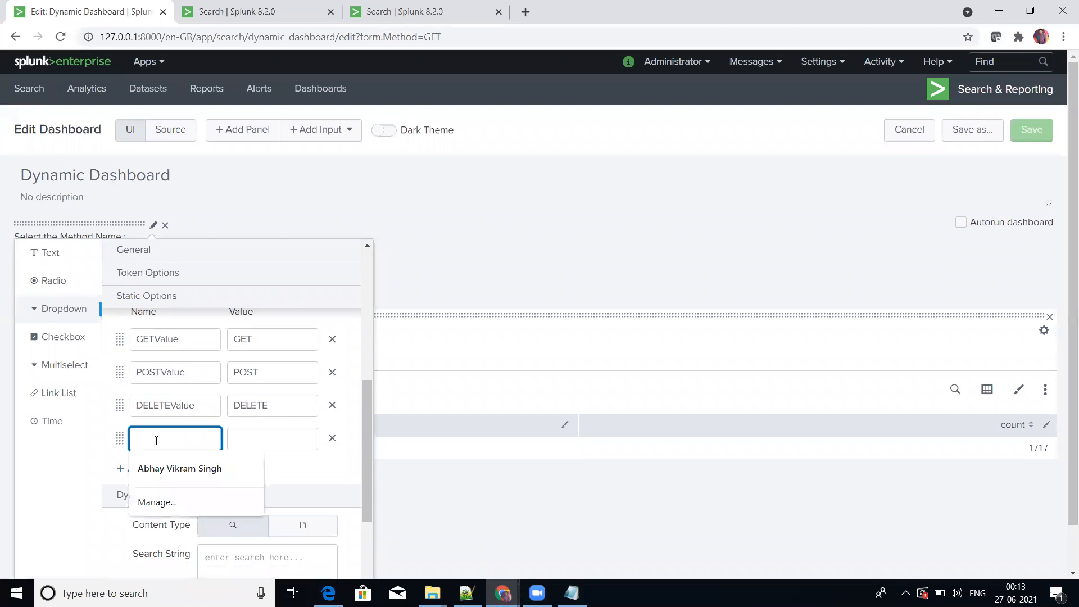
type("ALL")
left_click(249, 443)
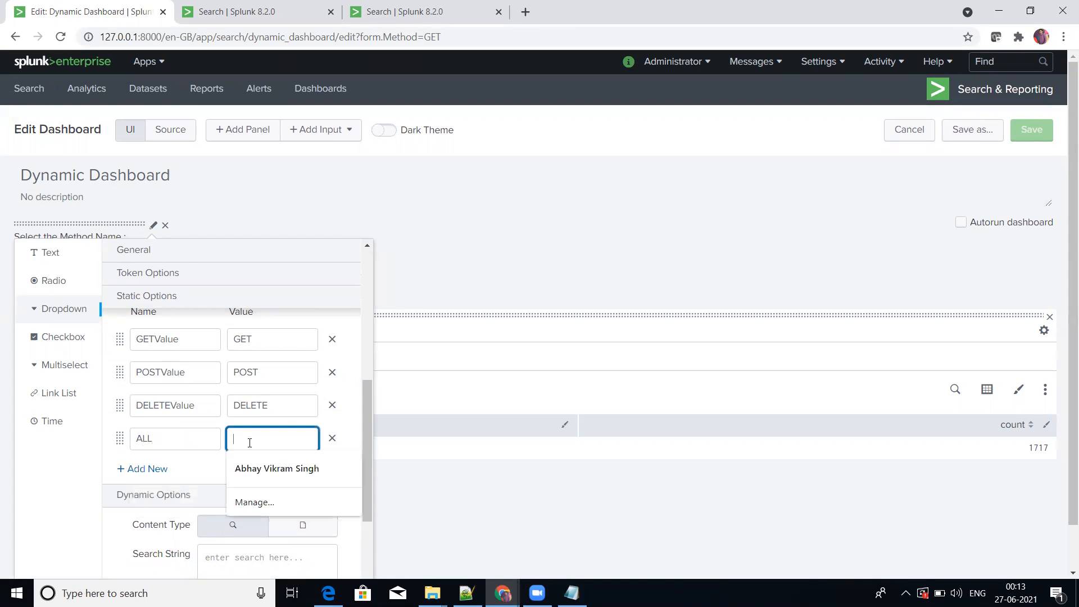
type("*")
left_click(345, 434)
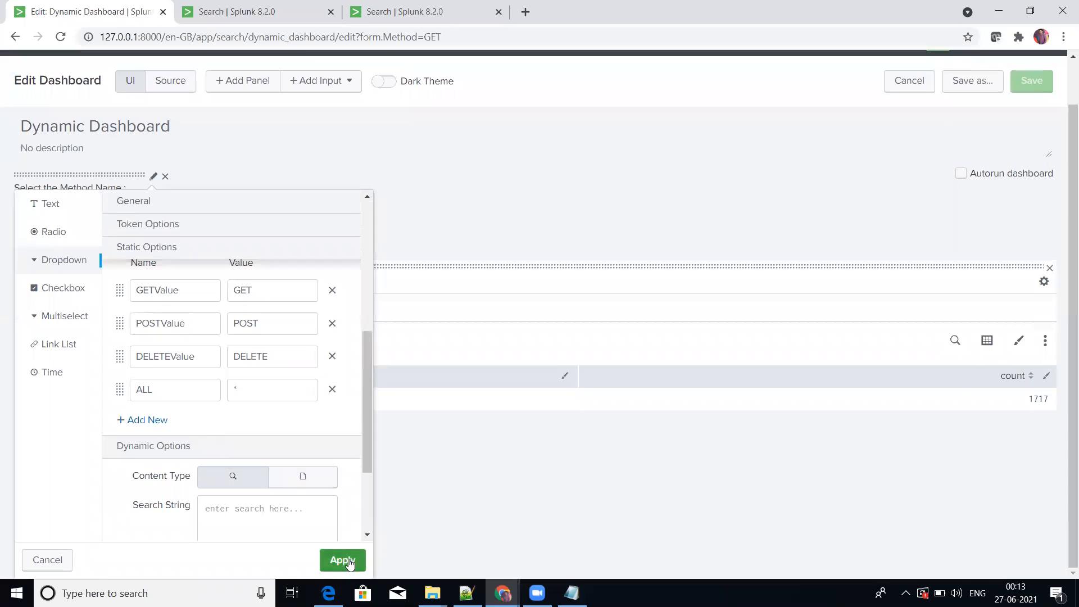
left_click(351, 562)
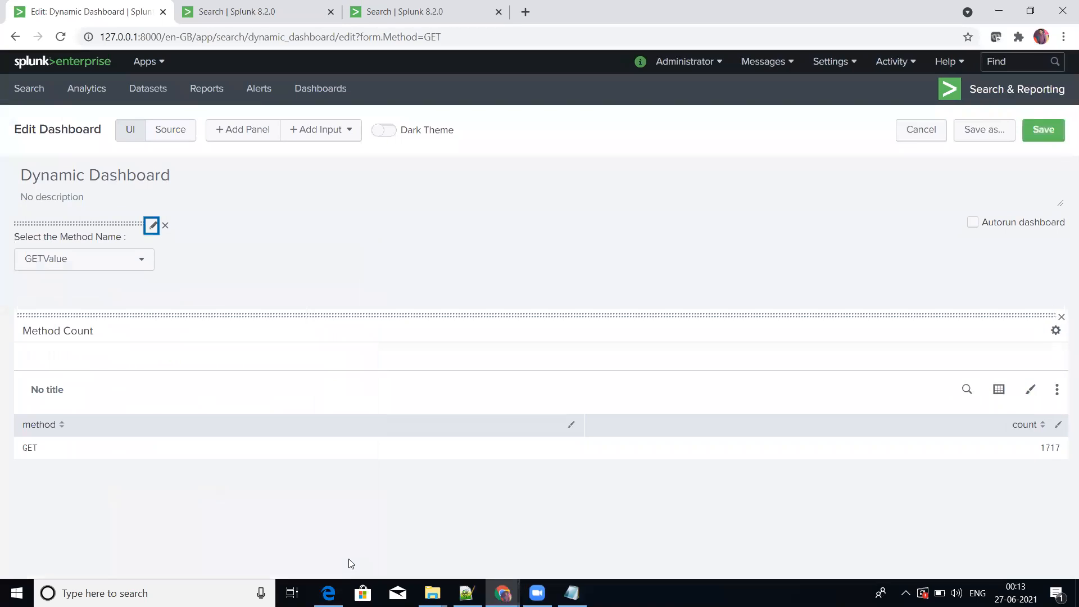
left_click(1032, 130)
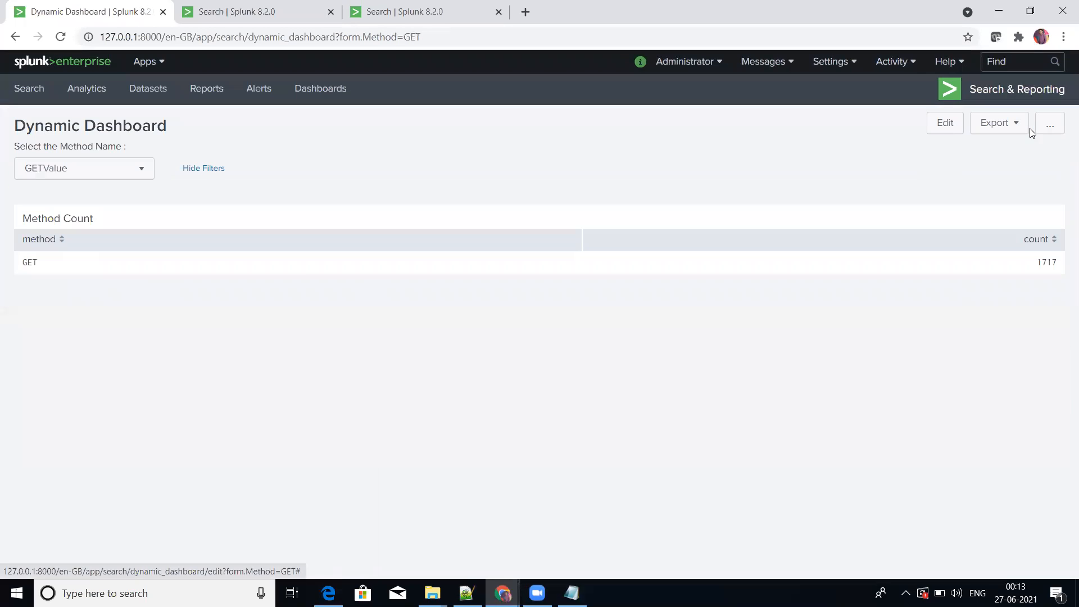
Remove the form.Method=GET parameter from the dashboard's address and reload the page.
left_click_drag(336, 37, 679, 56)
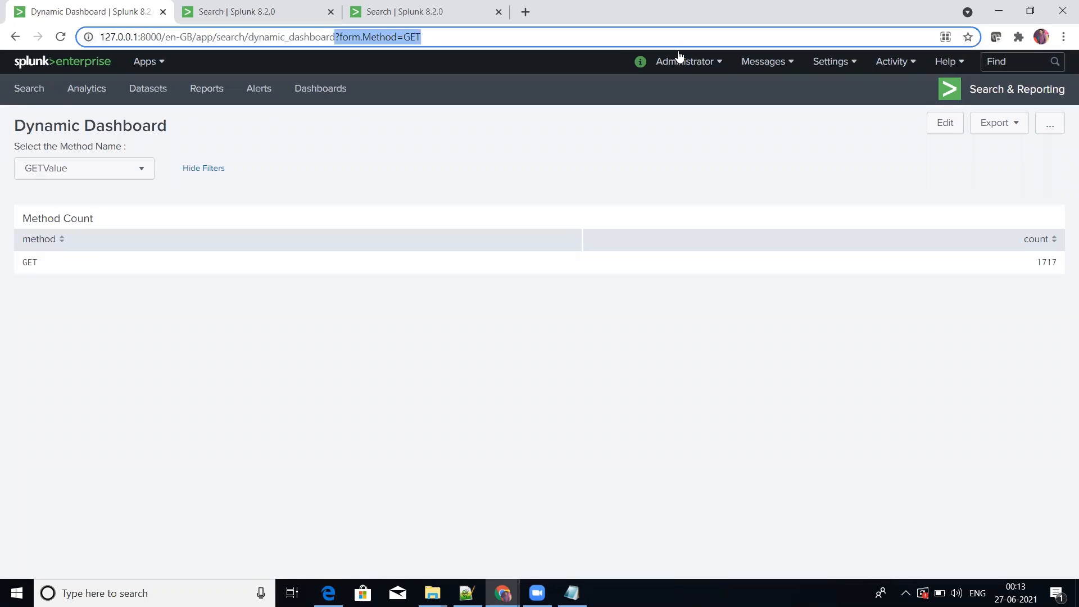
key("Delete")
key("Return")
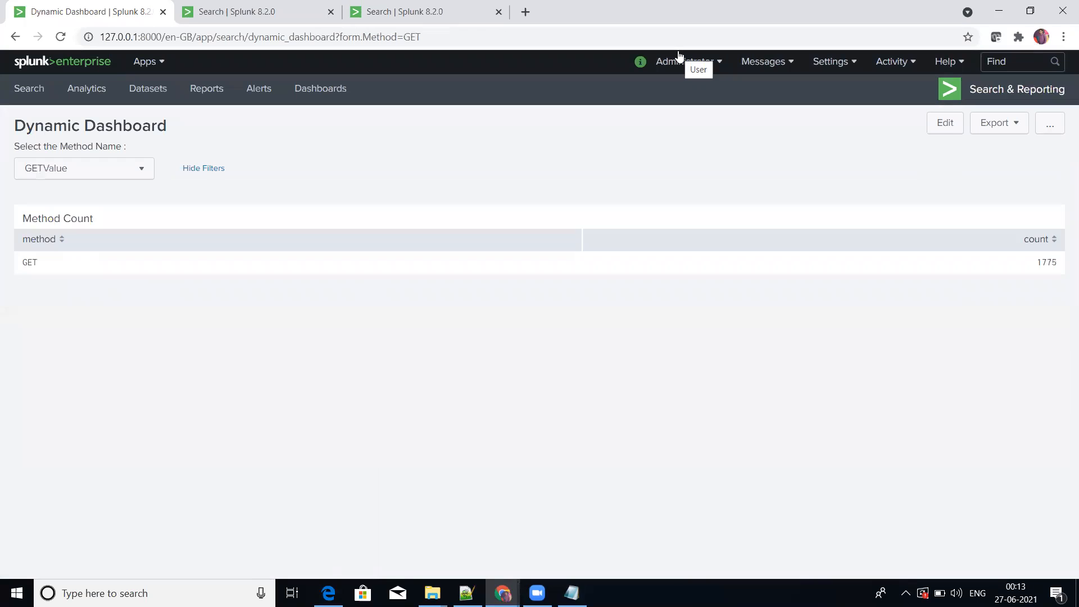
Filter the Method Count table by DELETEValue and by ALL using the dashboard's method dropdown.
left_click(106, 171)
left_click(83, 243)
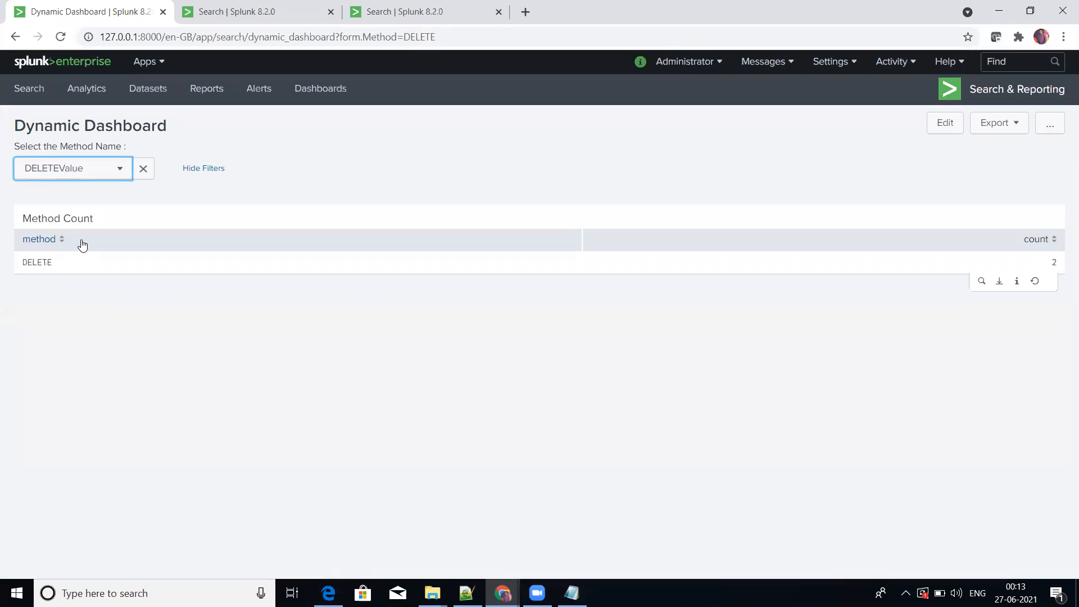
left_click(92, 169)
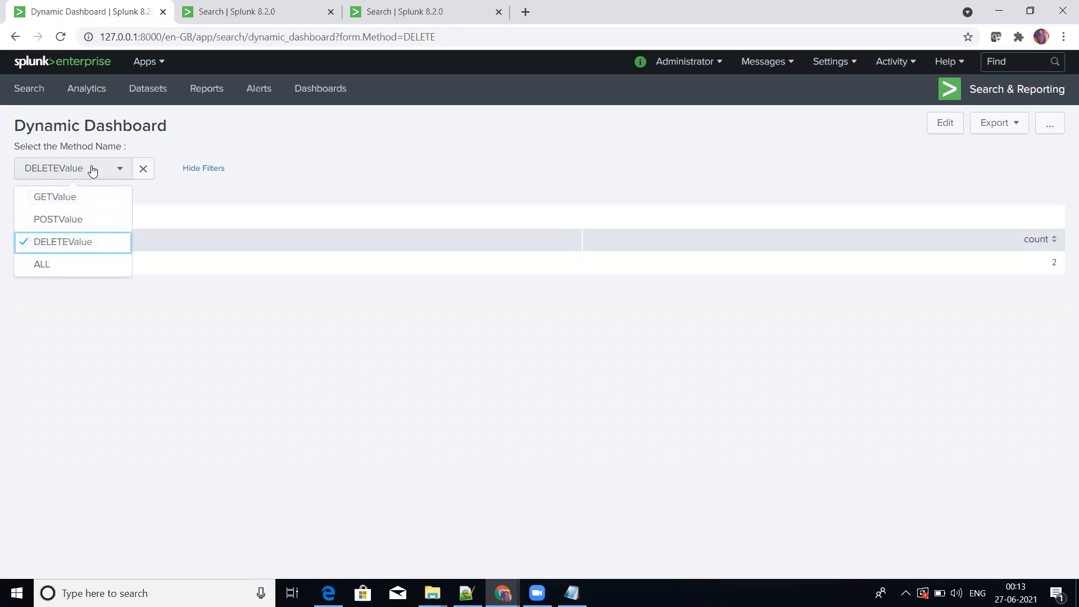
left_click(62, 268)
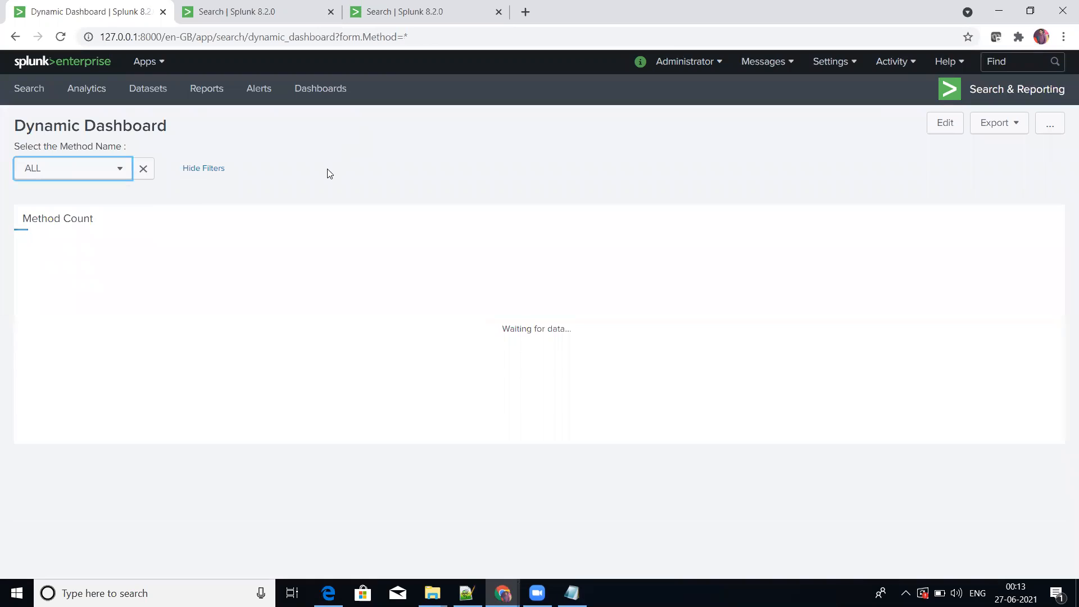
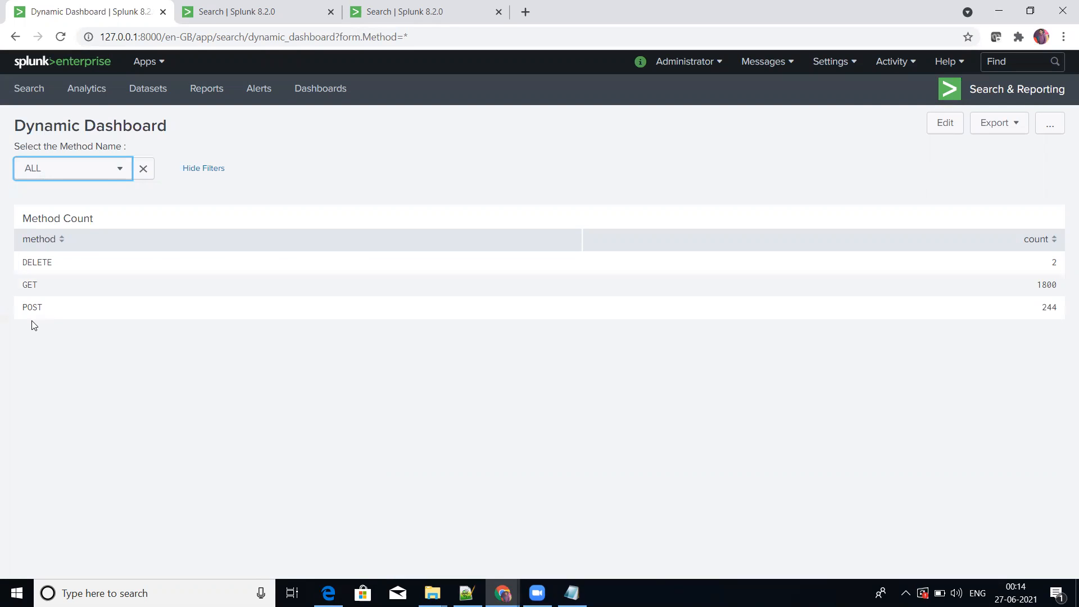
Review the options offered by the dashboard's method dropdown.
left_click(101, 175)
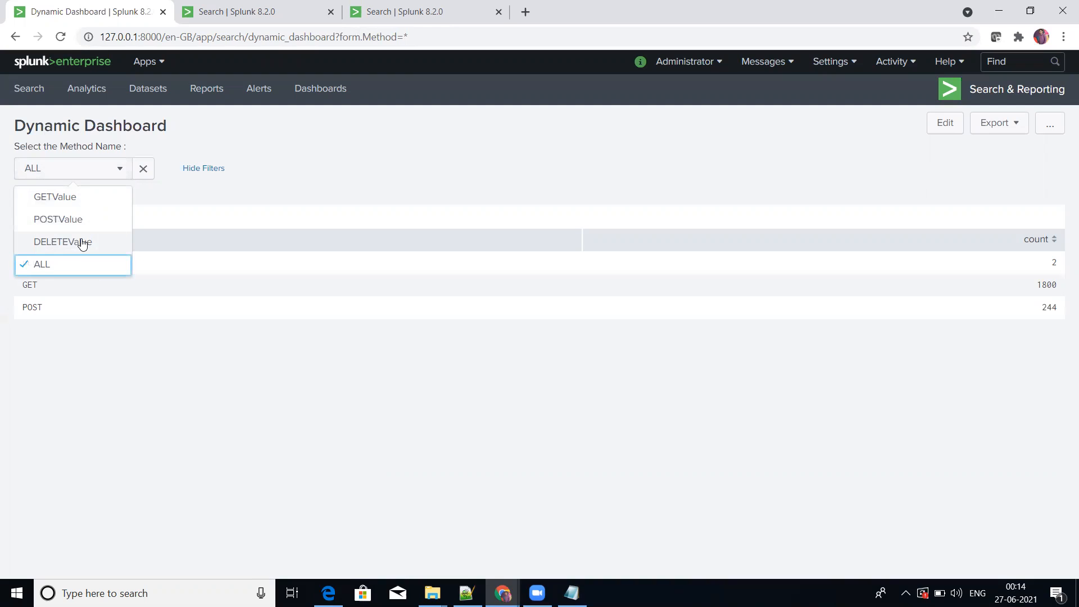
left_click(344, 156)
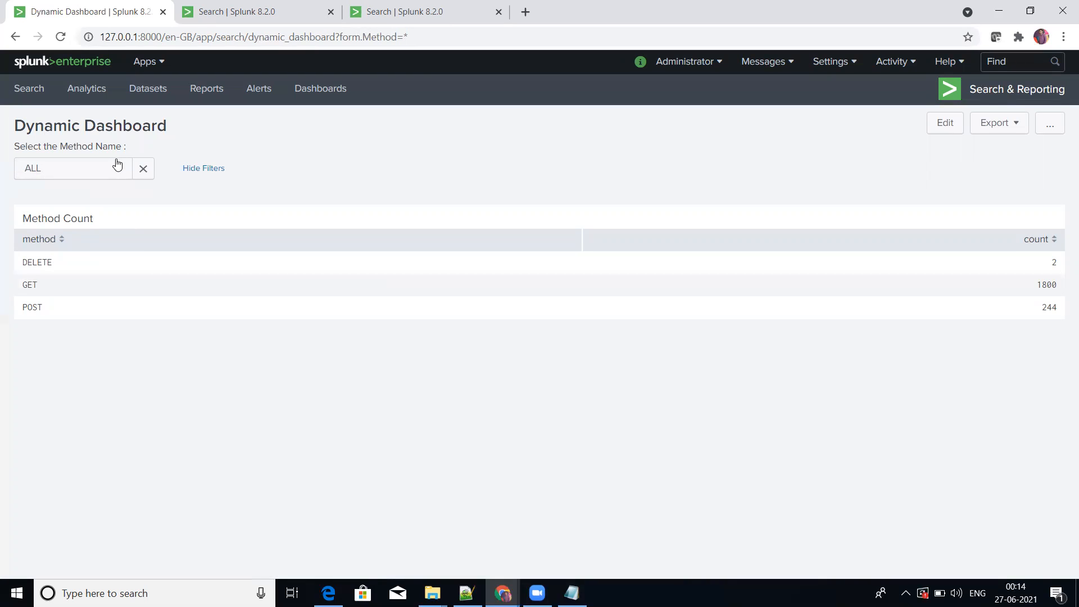
left_click(112, 177)
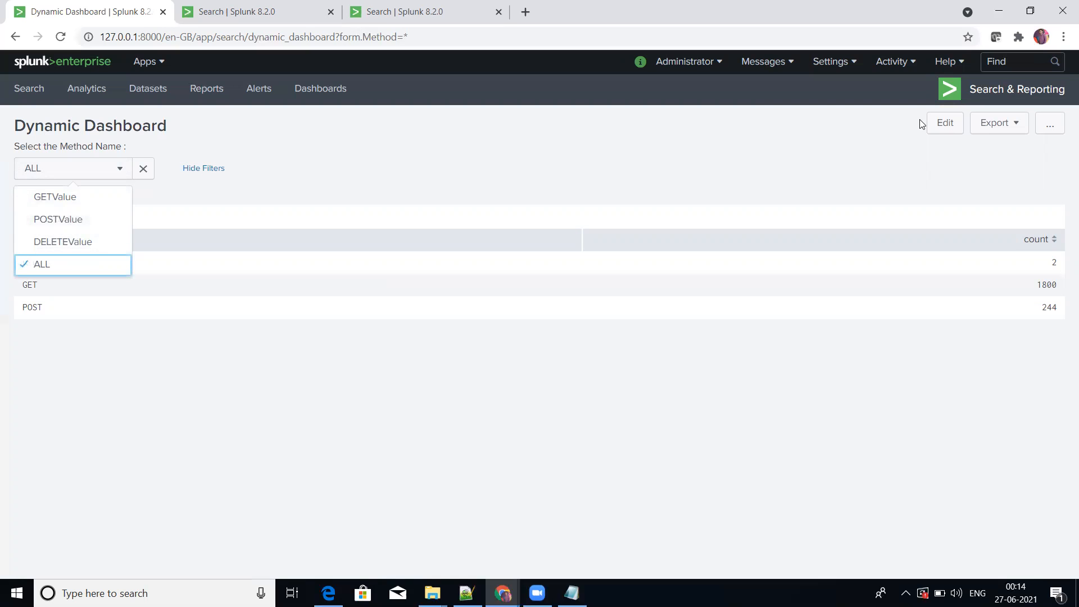
Edit the method dropdown, remove its GETValue, POSTValue and DELETEValue static options, apply the change and save the dashboard.
left_click(949, 127)
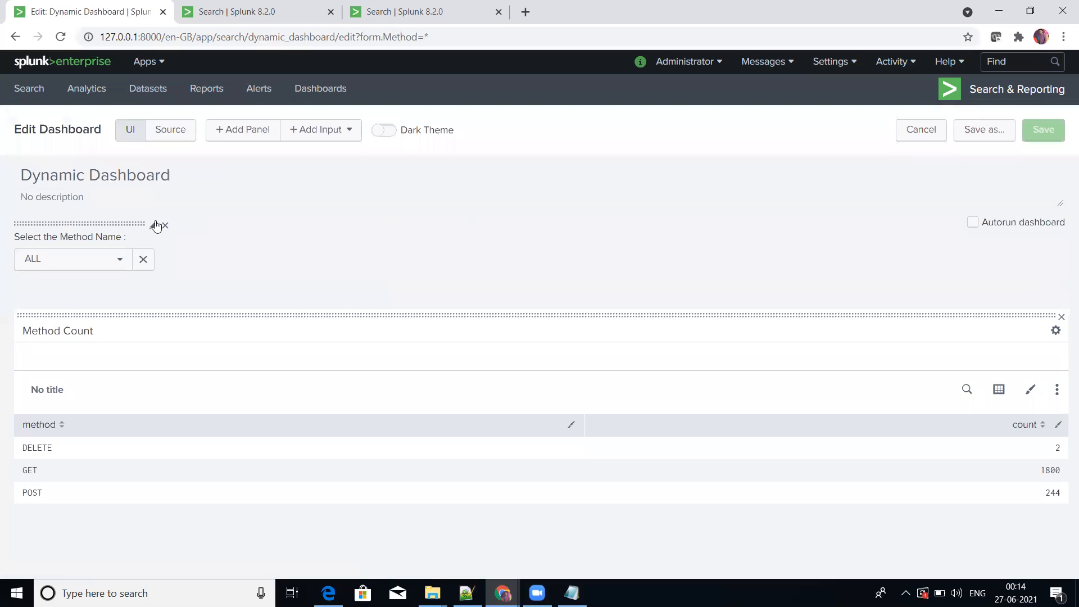
left_click(153, 225)
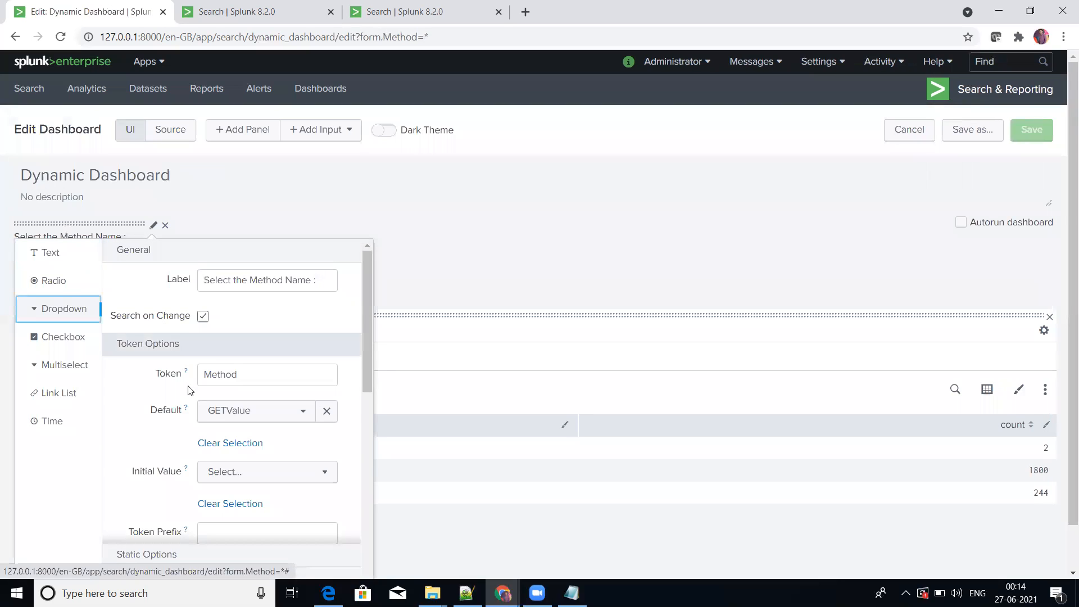
scroll(201, 405, "down", 5)
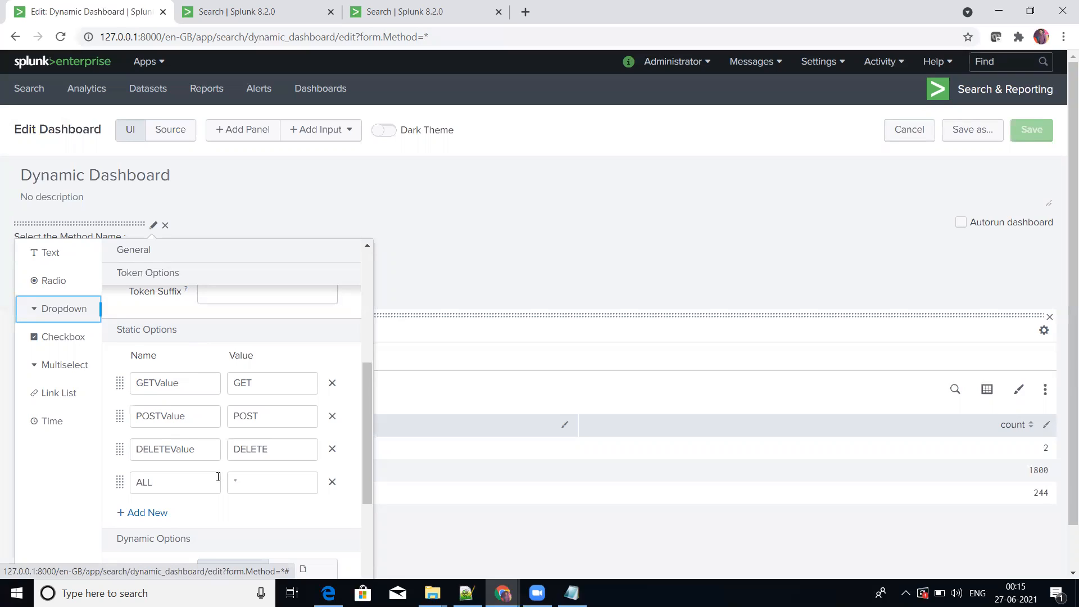
scroll(218, 478, "down", 1)
scroll(227, 498, "up", 1)
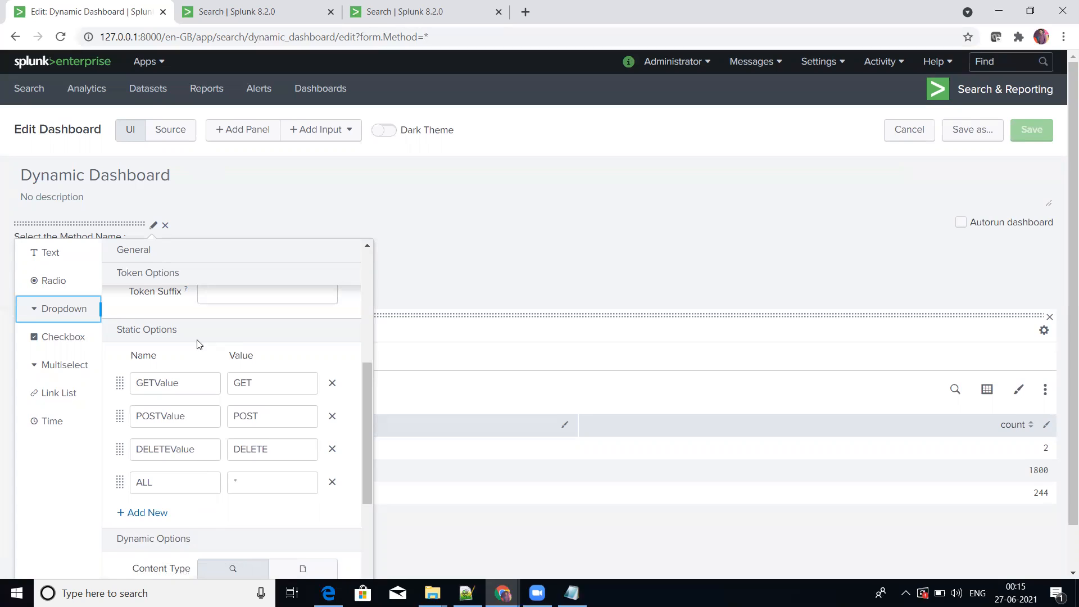
left_click(333, 383)
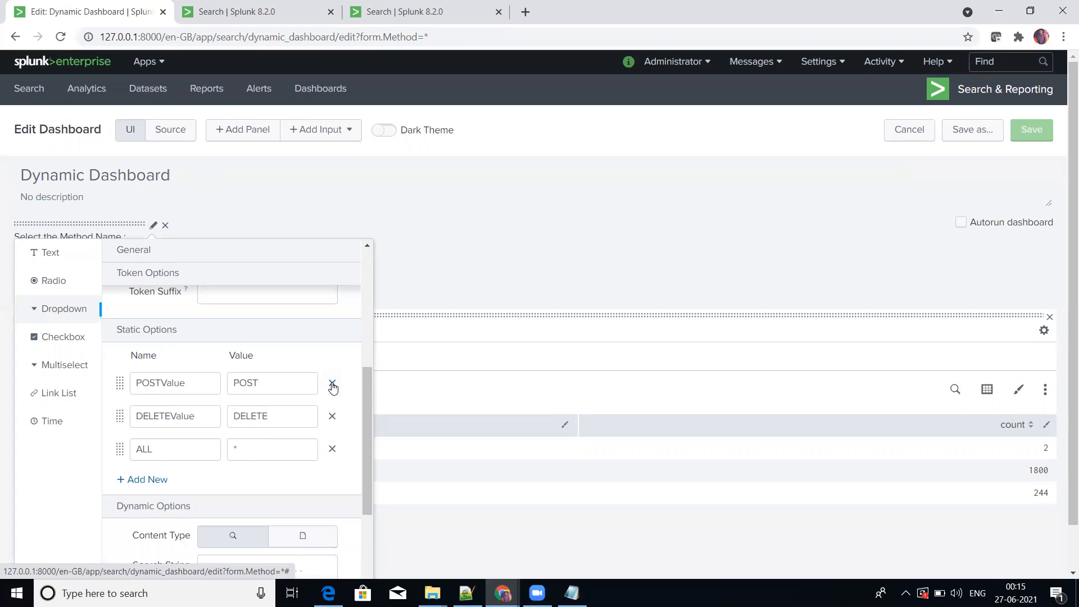
left_click(333, 383)
left_click(333, 384)
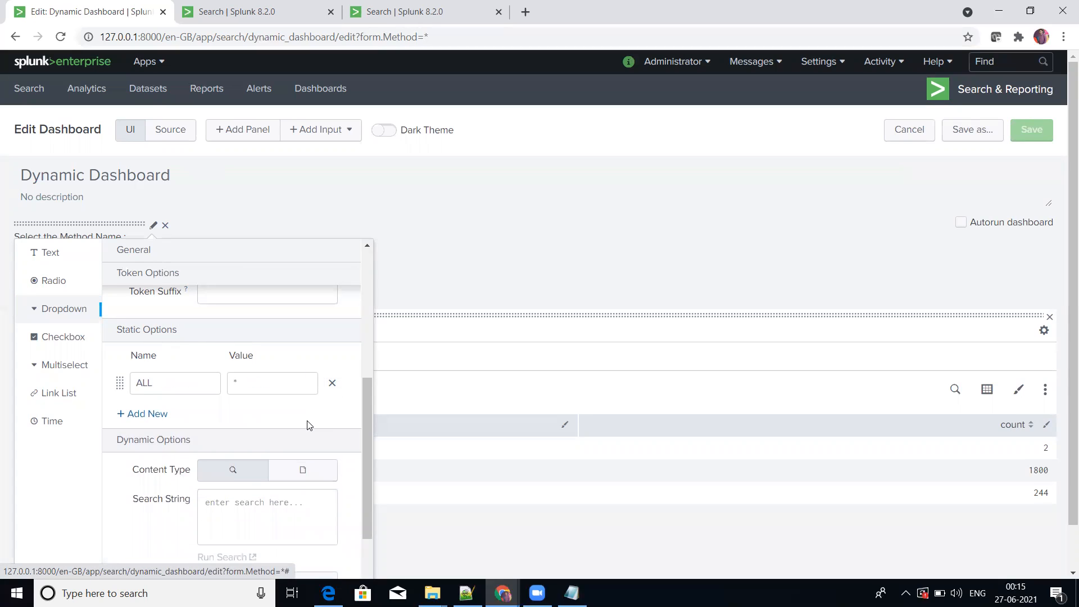
scroll(307, 525, "down", 3)
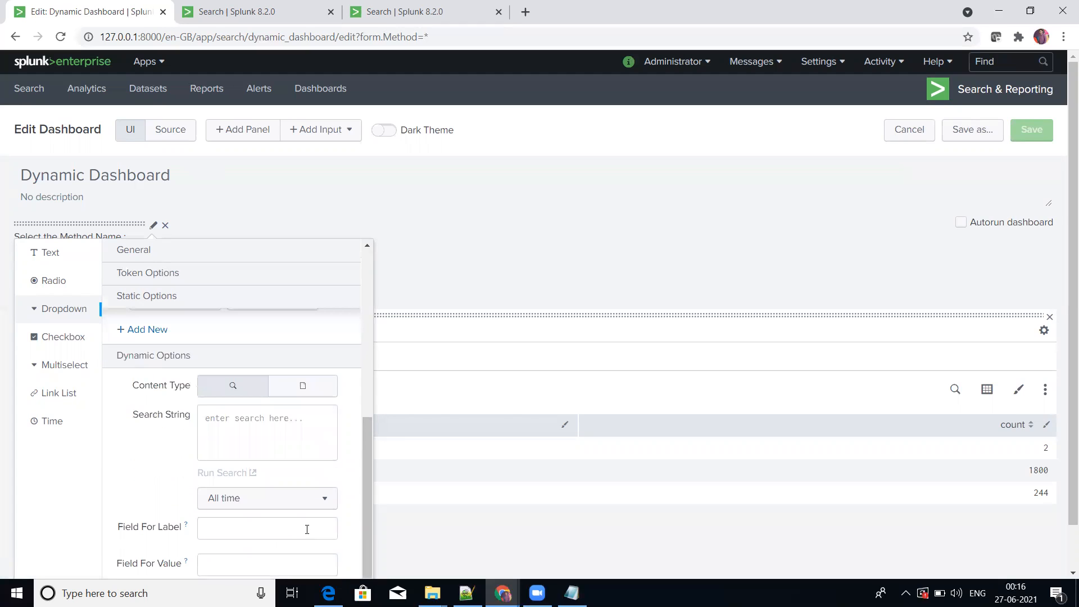
left_click(332, 557)
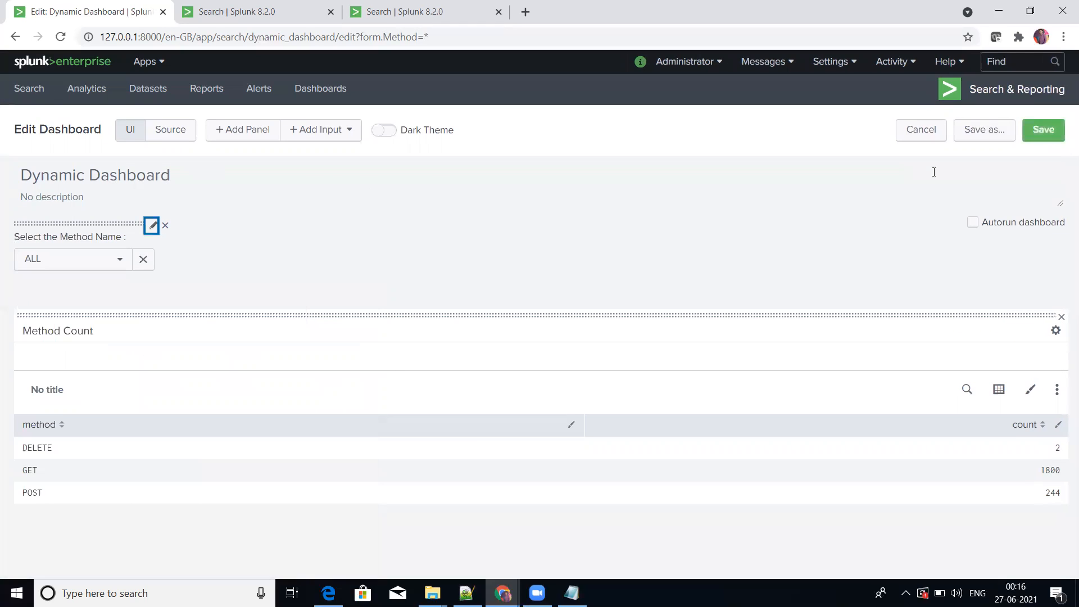
left_click(1043, 131)
Choose ALL in the method dropdown and reload the dashboard without the form.Method parameter in its address.
left_click(113, 168)
left_click(51, 202)
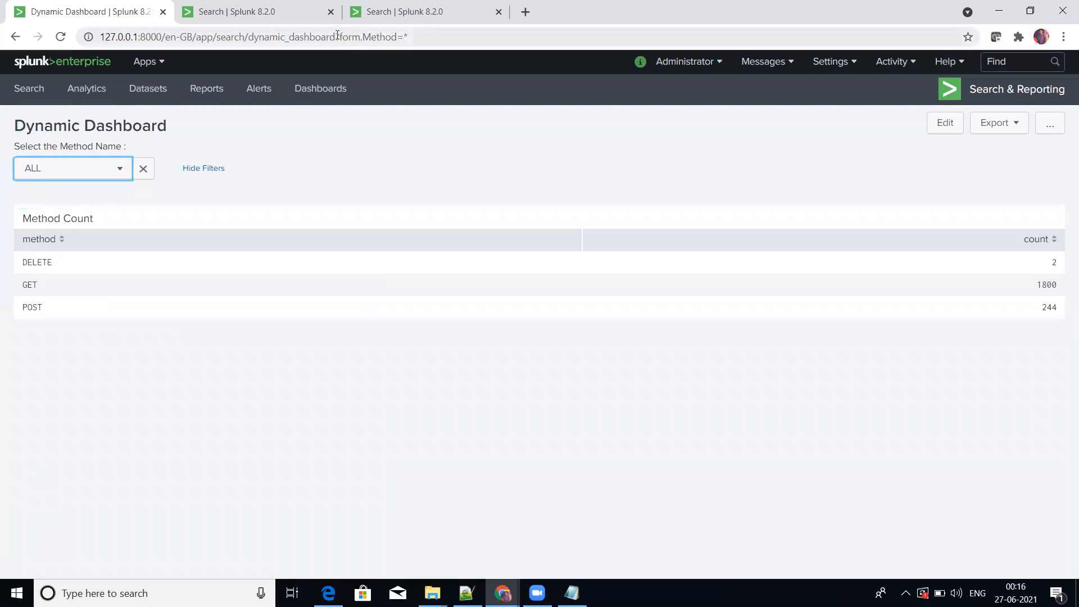
left_click_drag(336, 37, 428, 37)
key("BackSpace")
key("Return")
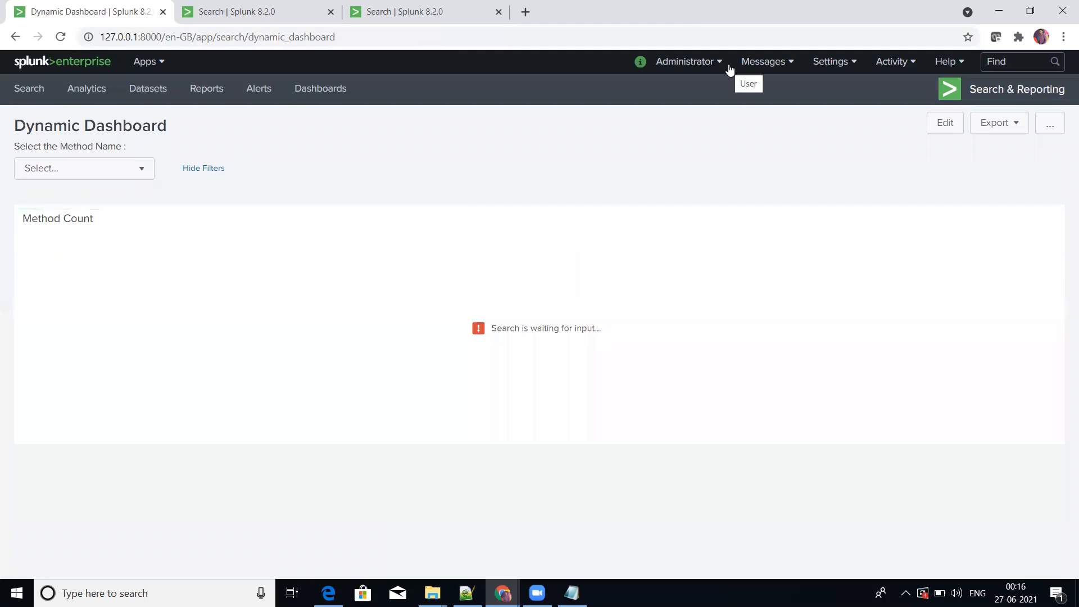
Check the method dropdown's remaining options and the status text in the Method Count panel.
left_click(124, 178)
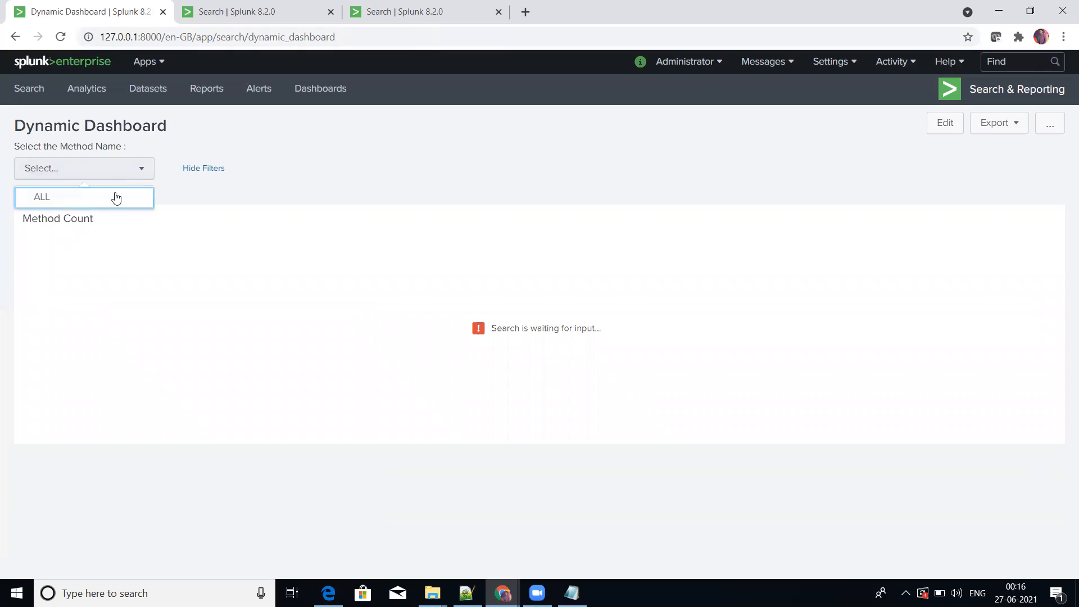
left_click(491, 328)
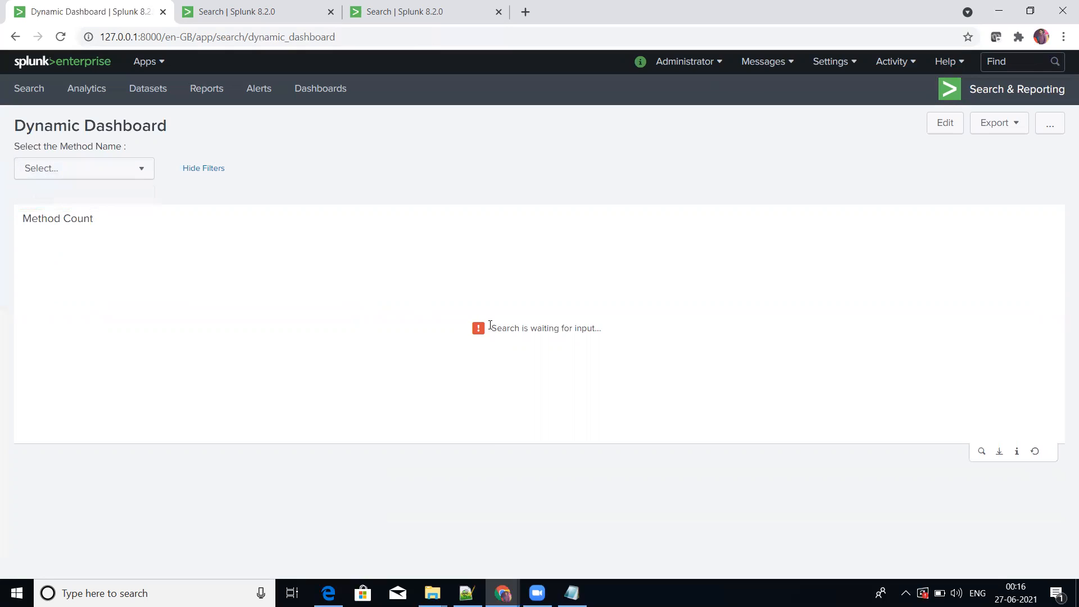
left_click_drag(501, 327, 606, 335)
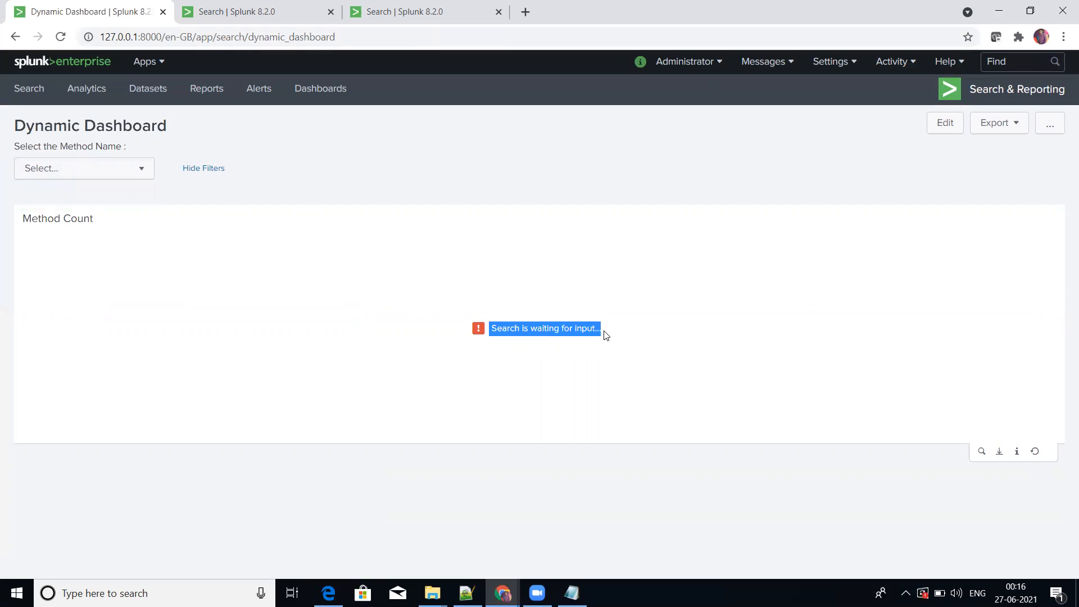
Choose ALL in the method dropdown and check the methods listed in the Method Count panel.
left_click(633, 298)
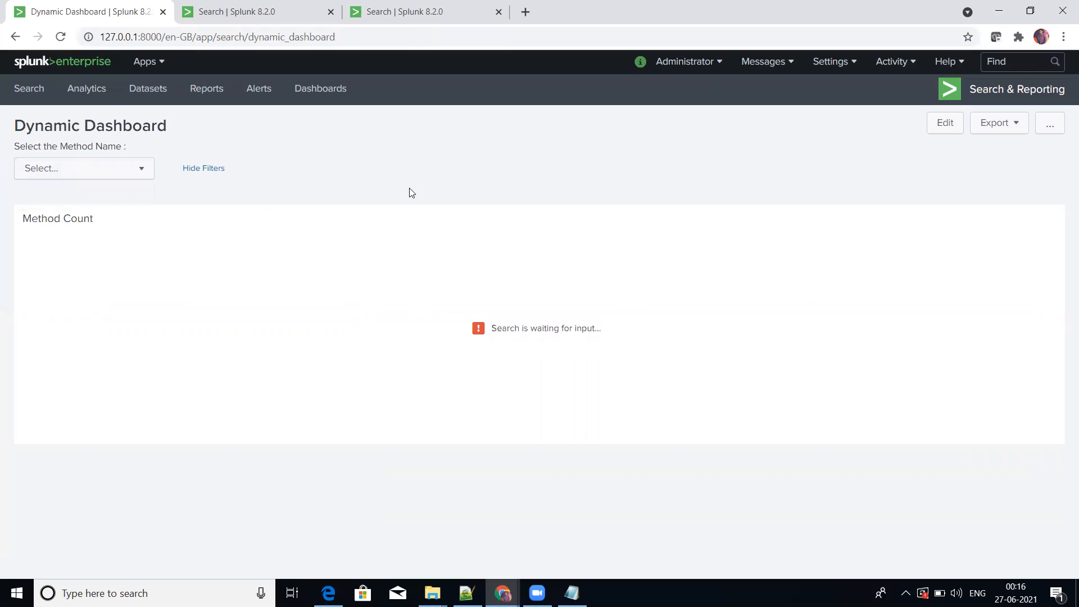
left_click(148, 173)
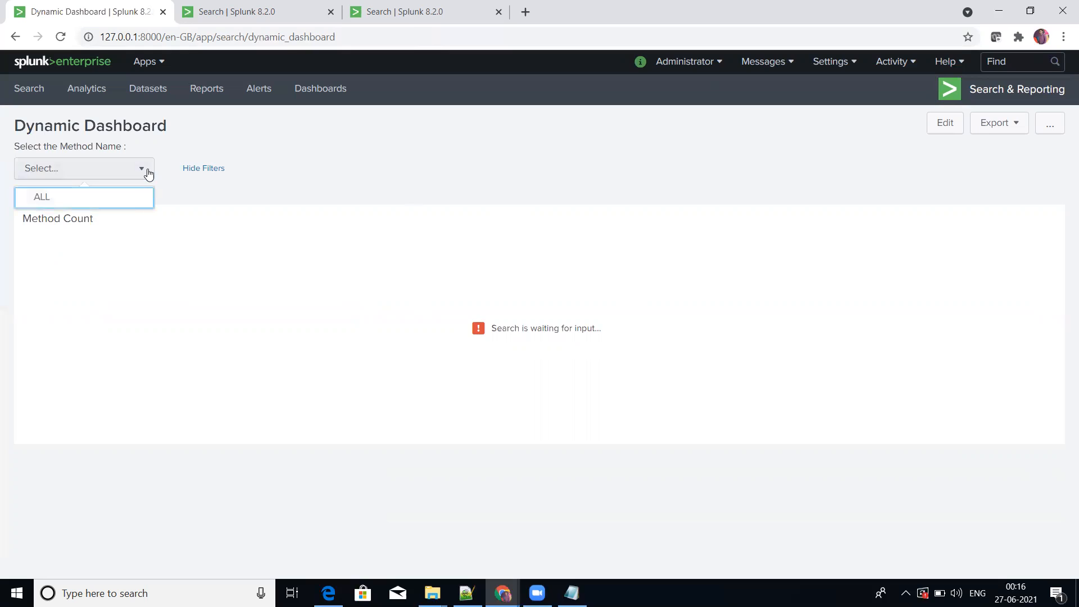
left_click(127, 200)
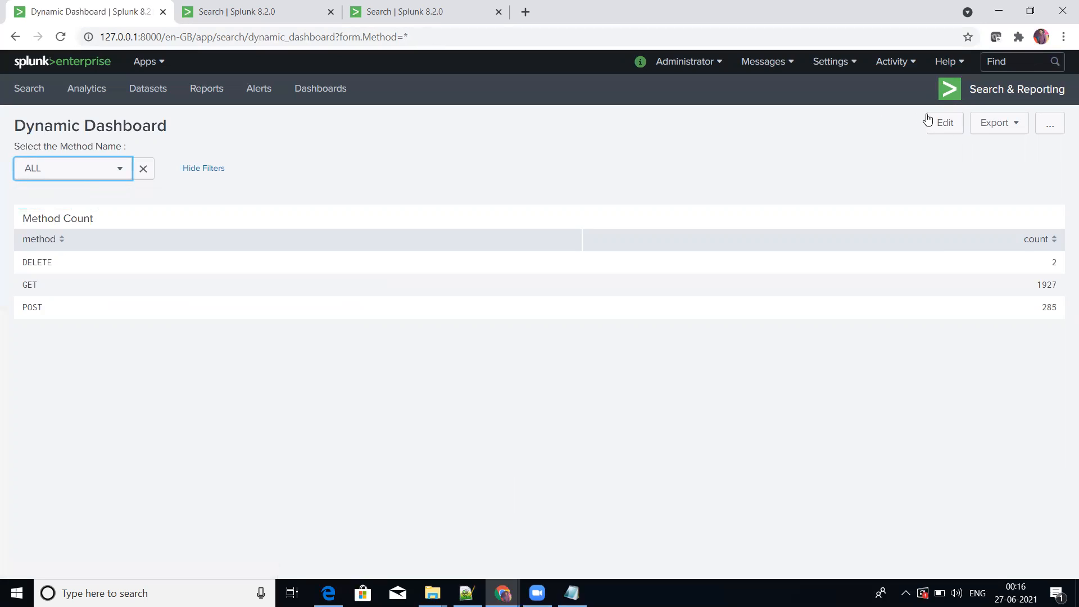
left_click(29, 262)
left_click_drag(30, 262, 46, 309)
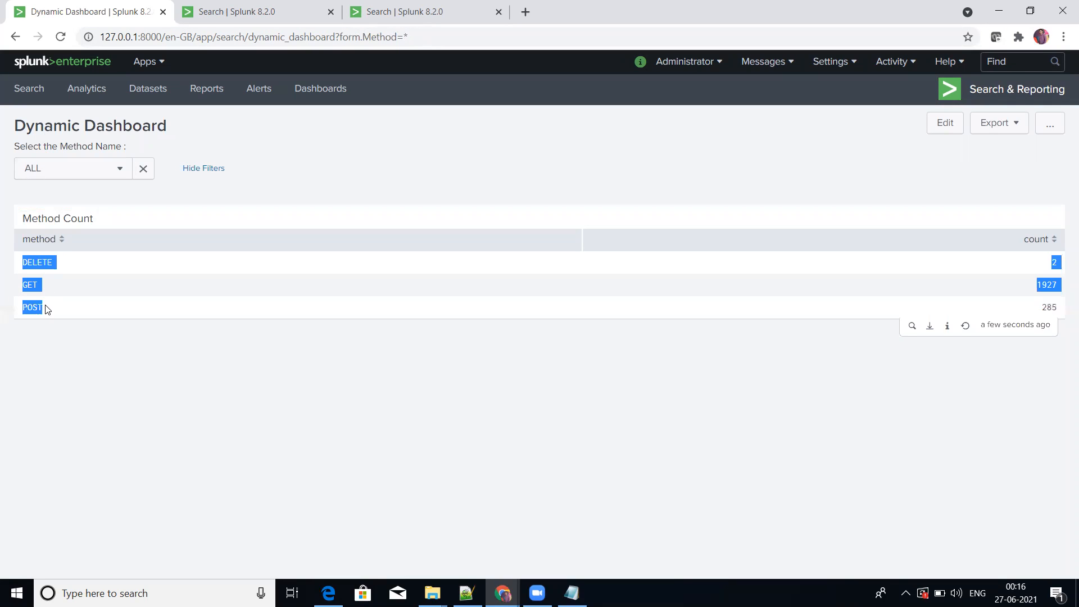
left_click(219, 414)
In the method-list search, replace the dedup and table commands with "| stats count by method | fields - count" and run it.
key("ctrl+3")
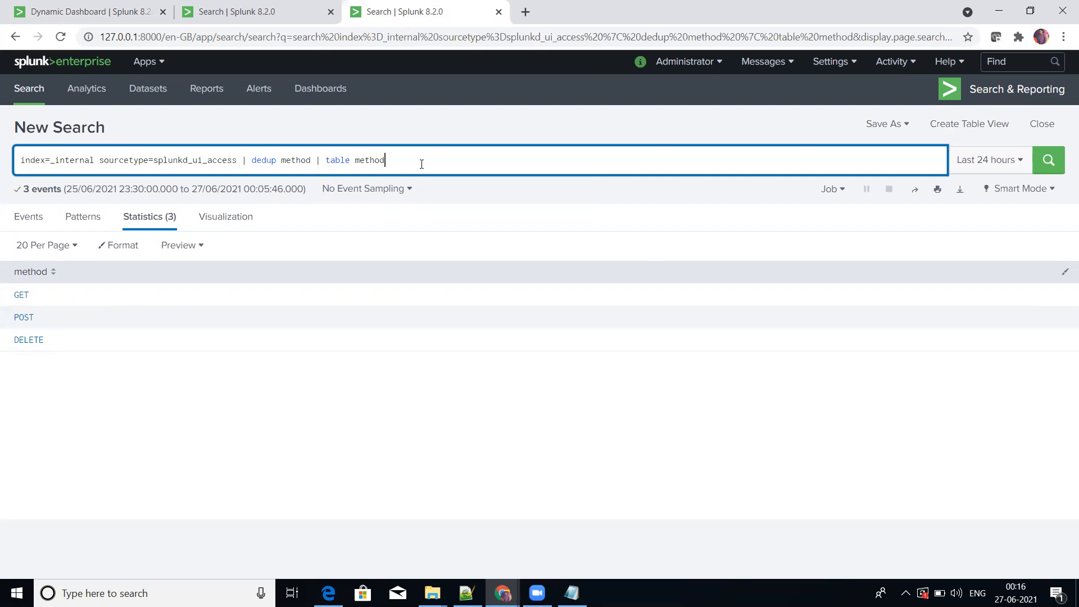
left_click_drag(405, 160, 246, 163)
key("ctrl+c")
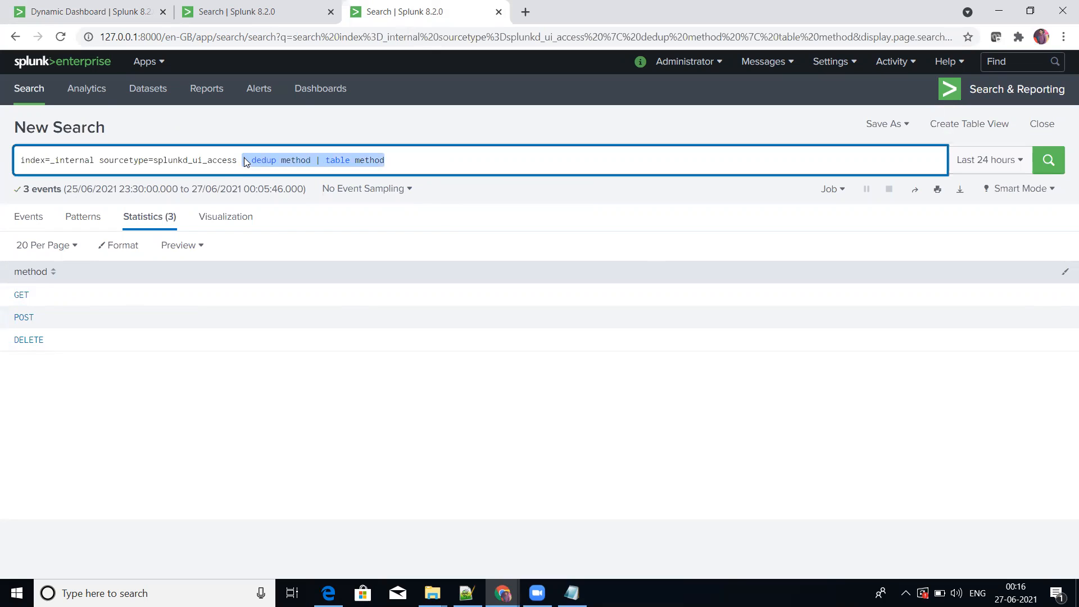
key("BackSpace")
type("| stats")
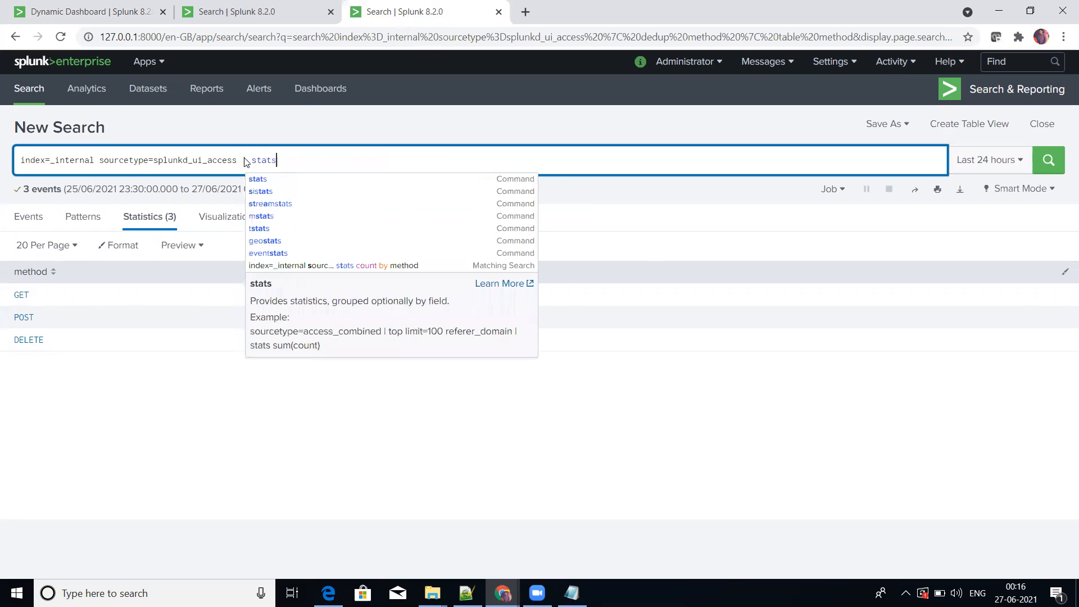
type(" count by method | ")
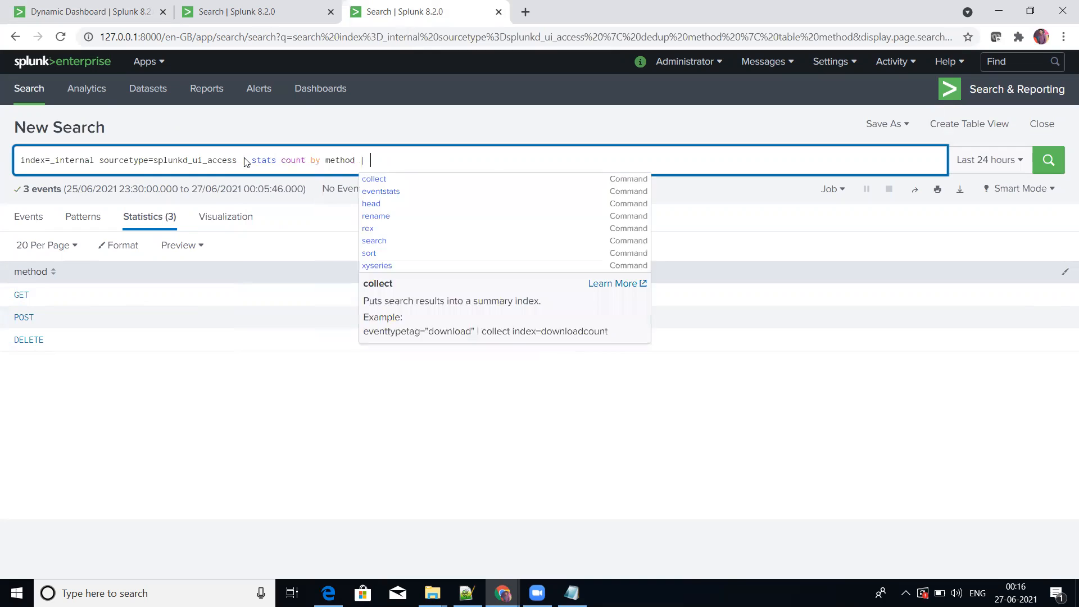
type("fields - count")
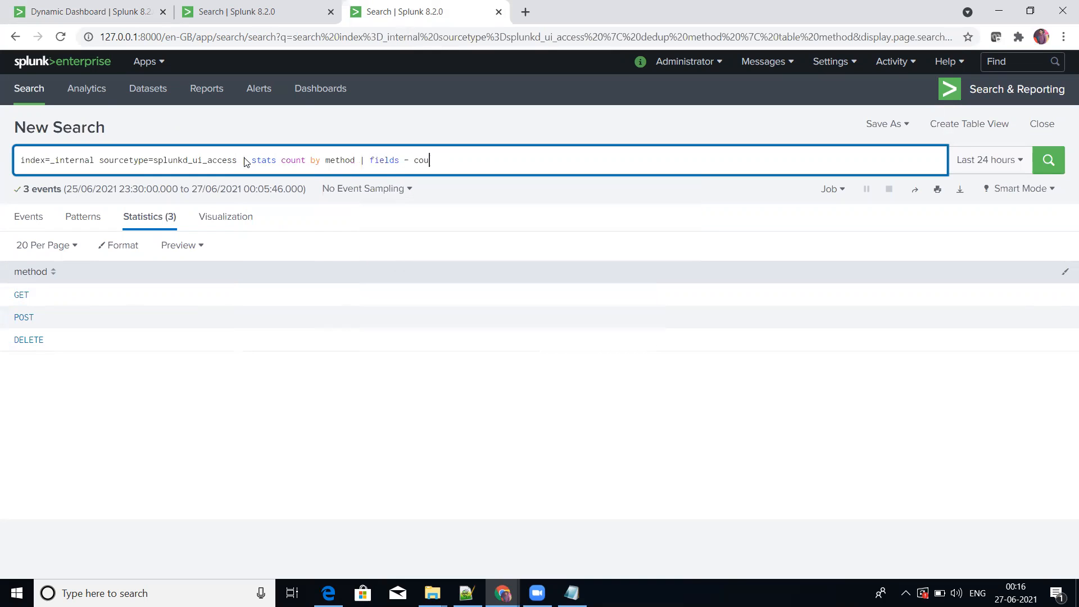
key("Return")
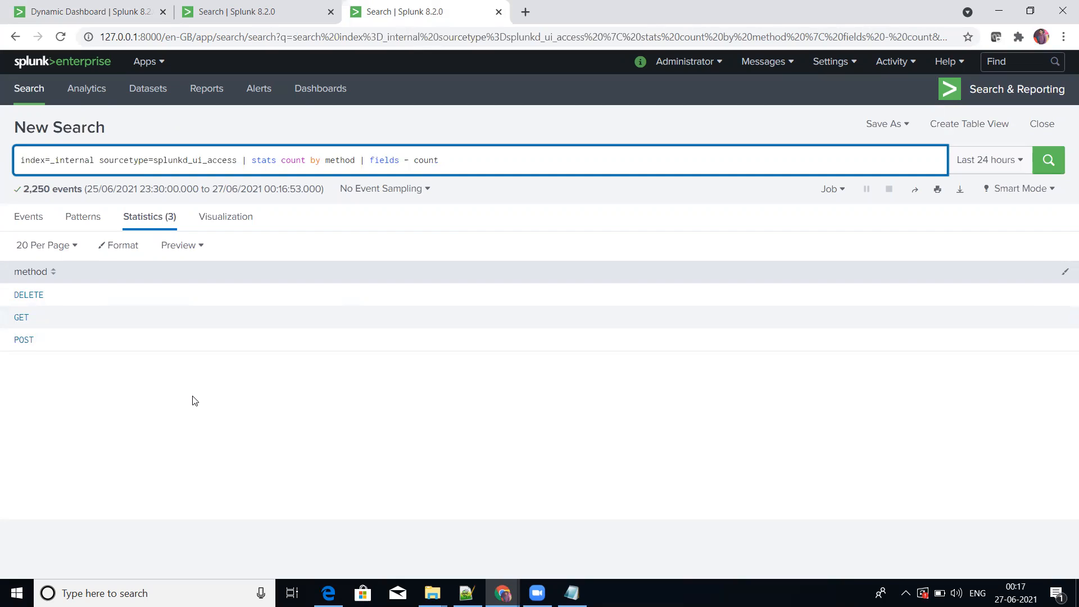
Change the query back to "index=_internal sourcetype=splunkd_ui_access | dedup method | table method" and run it.
left_click_drag(440, 160, 251, 161)
key("ctrl+v")
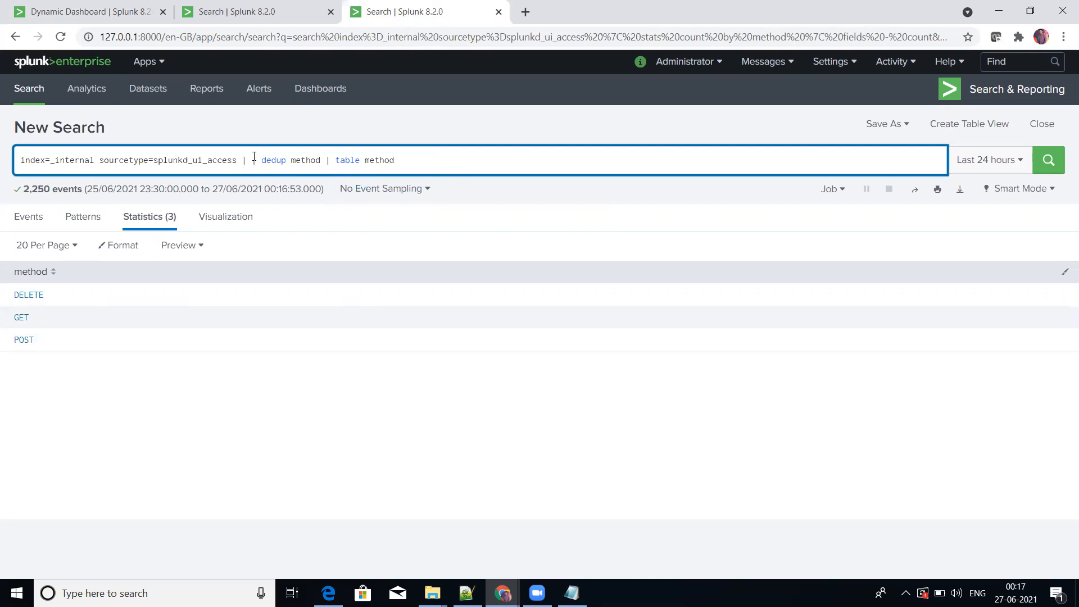
left_click(261, 161)
key("BackSpace")
key("BackSpace")
key("BackSpace")
key("BackSpace")
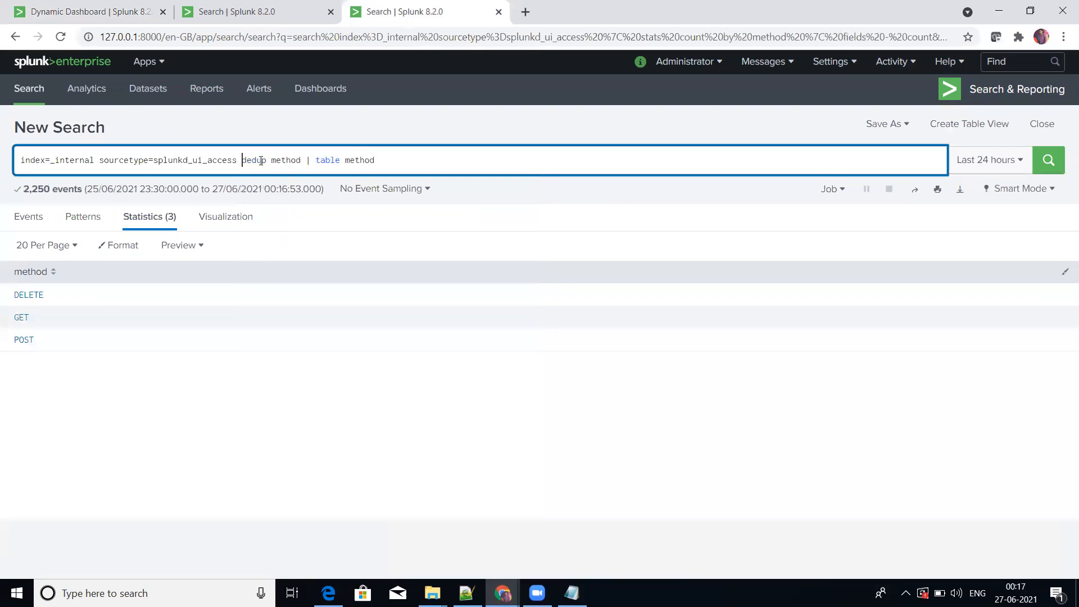
type("|")
key("Return")
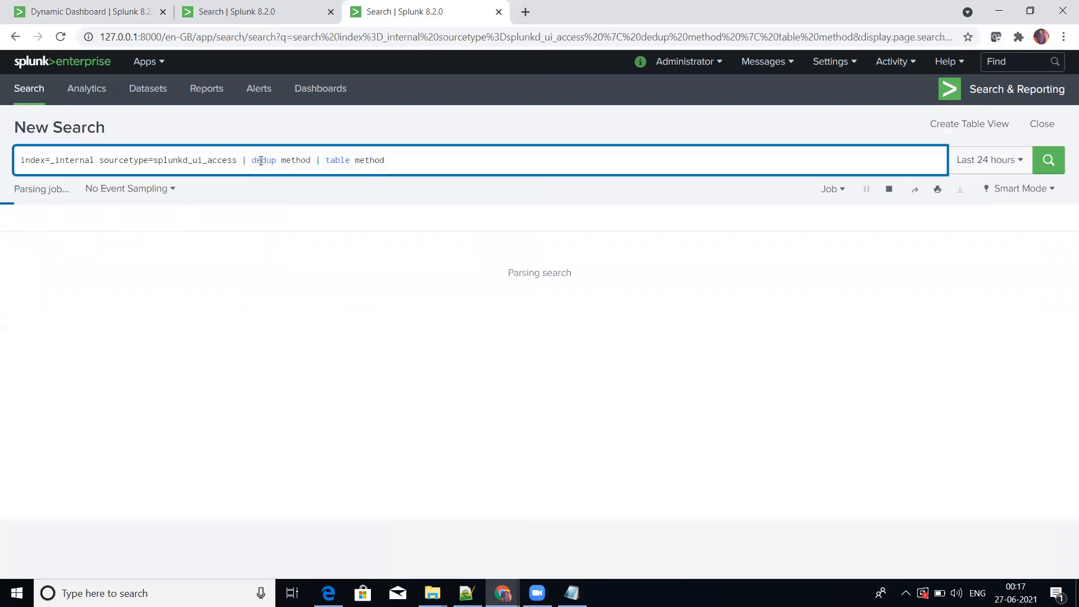
Copy the complete dedup method query and return to the Dynamic Dashboard.
left_click(409, 162)
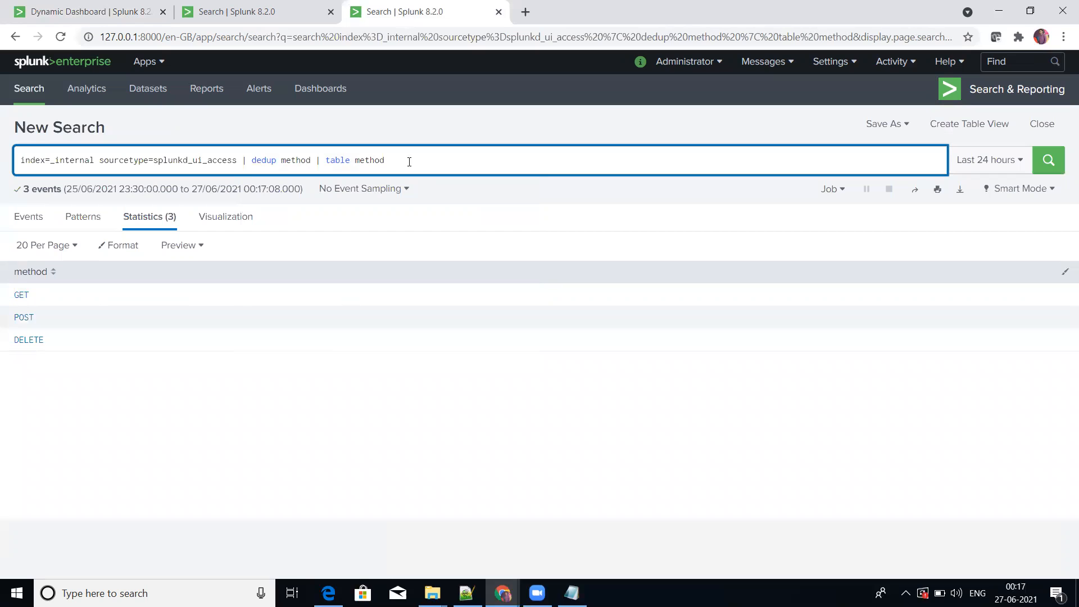
left_click_drag(410, 162, 2, 160)
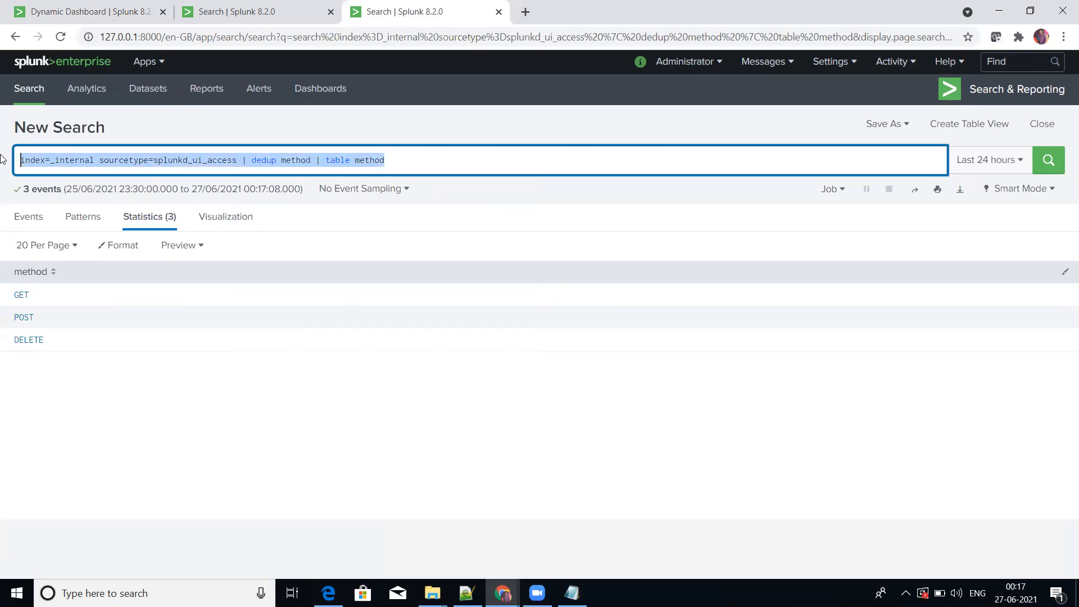
left_click(238, 11)
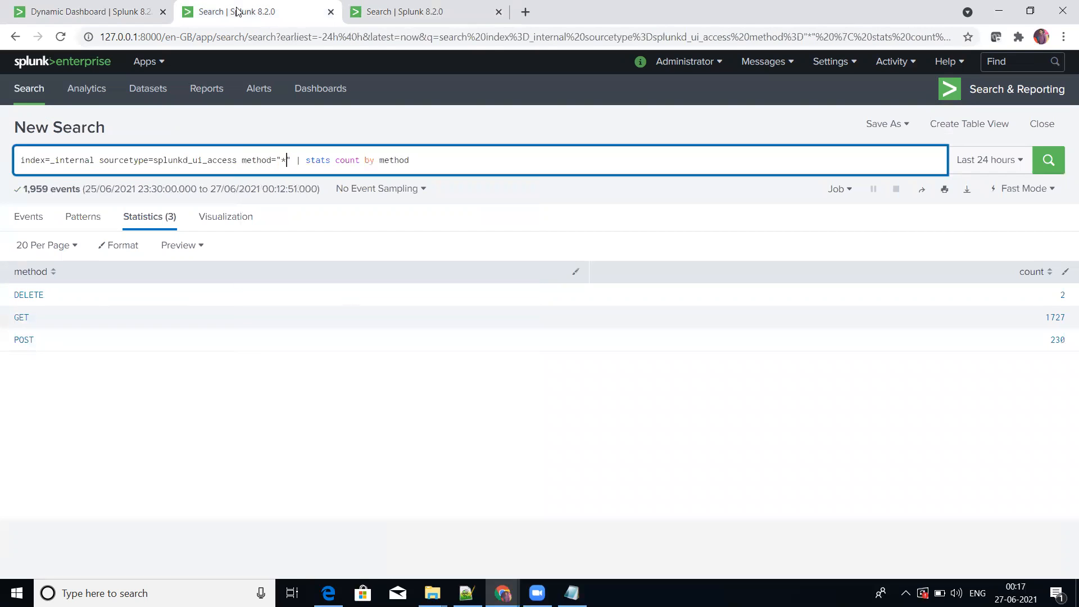
left_click(74, 12)
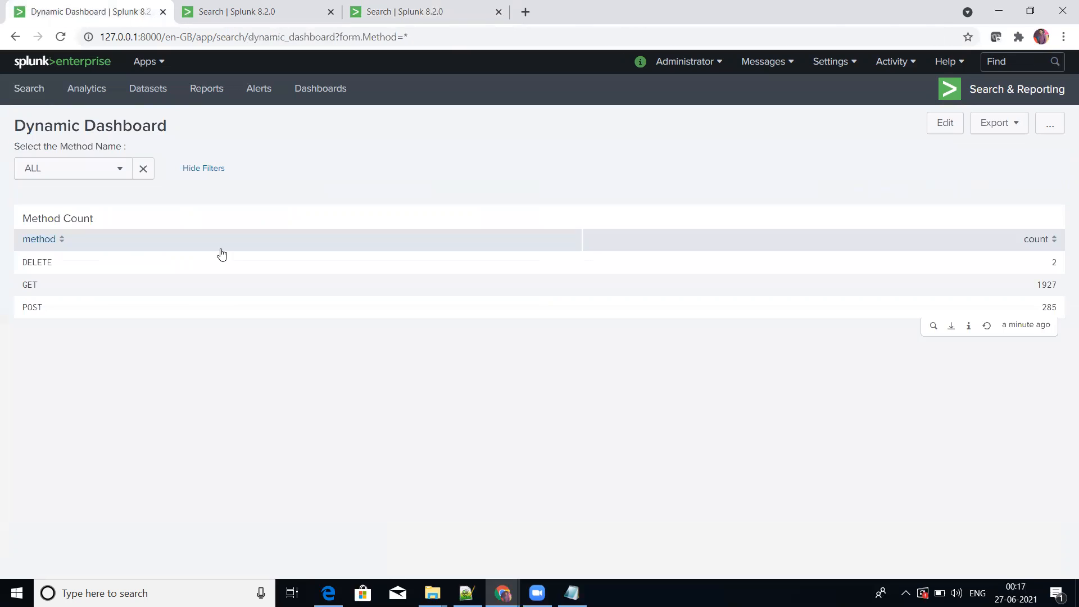
Edit the method dropdown and set its dynamic search string to "index=_internal sourcetype=splunkd_ui_access | dedup method | table method".
left_click(945, 123)
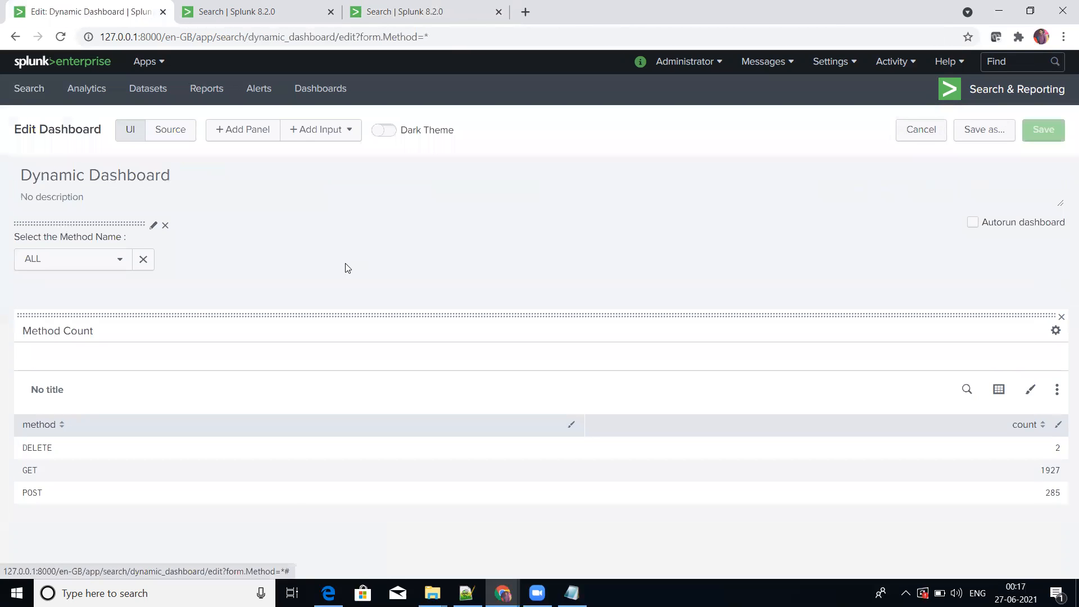
left_click(153, 225)
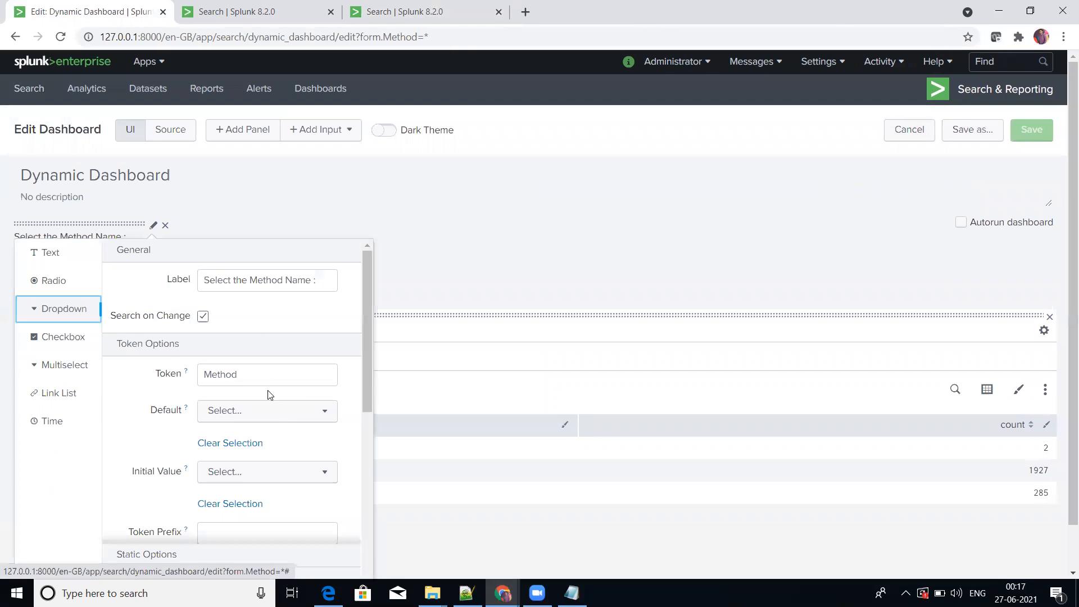
scroll(268, 394, "down", 4)
scroll(268, 394, "down", 3)
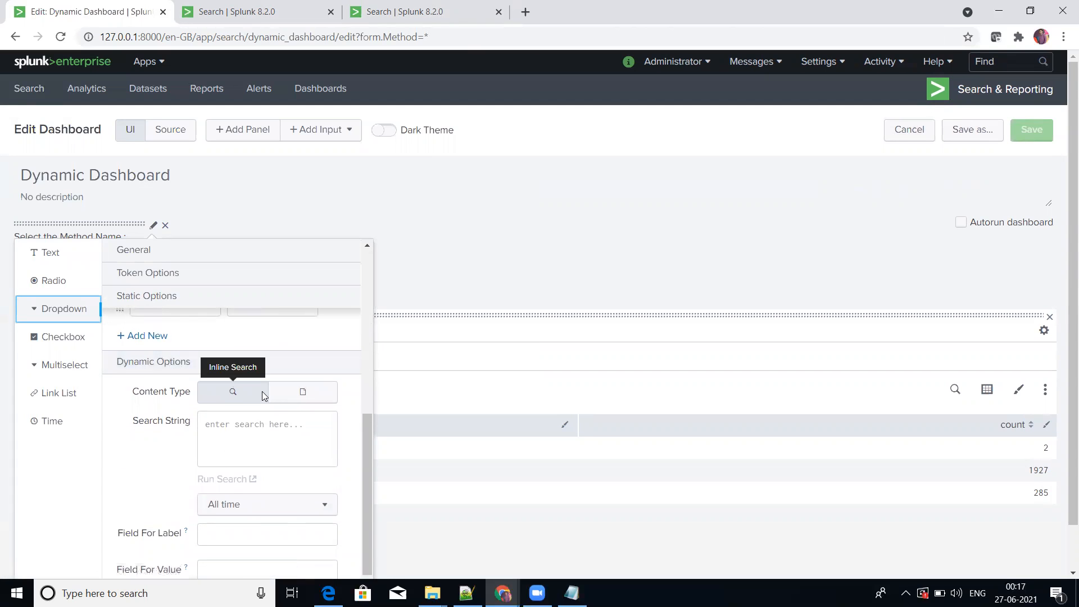
scroll(262, 395, "up", 2)
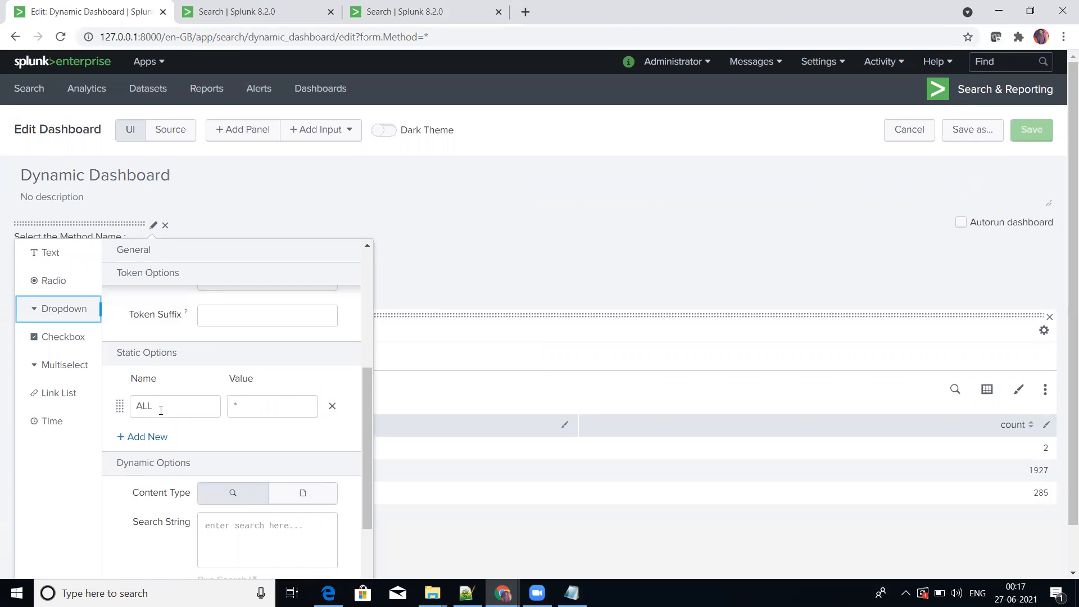
scroll(286, 438, "down", 2)
left_click(286, 429)
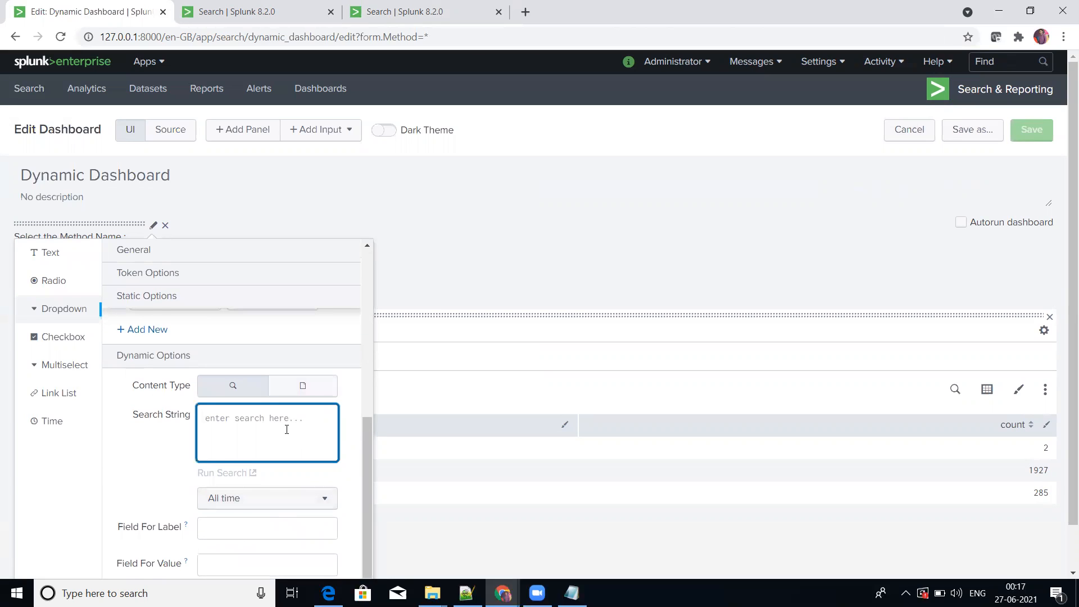
type("index=_internal sourcetype=splunkd_ui_access | dedup method | table method")
scroll(287, 429, "down", 1)
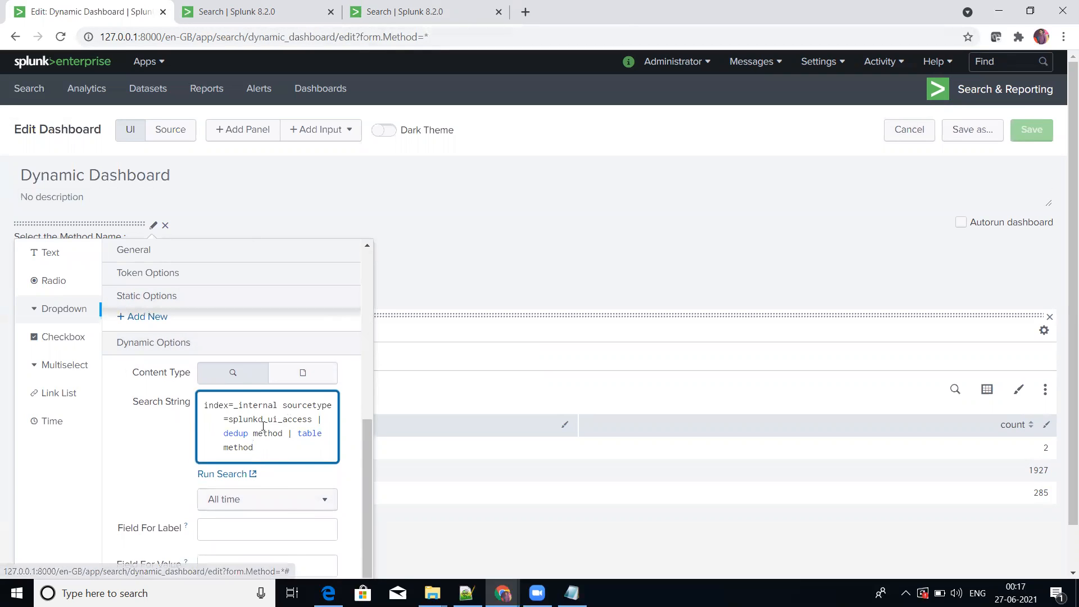
Check the query's result column and set both Field For Label and Field For Value to method.
left_click(392, 12)
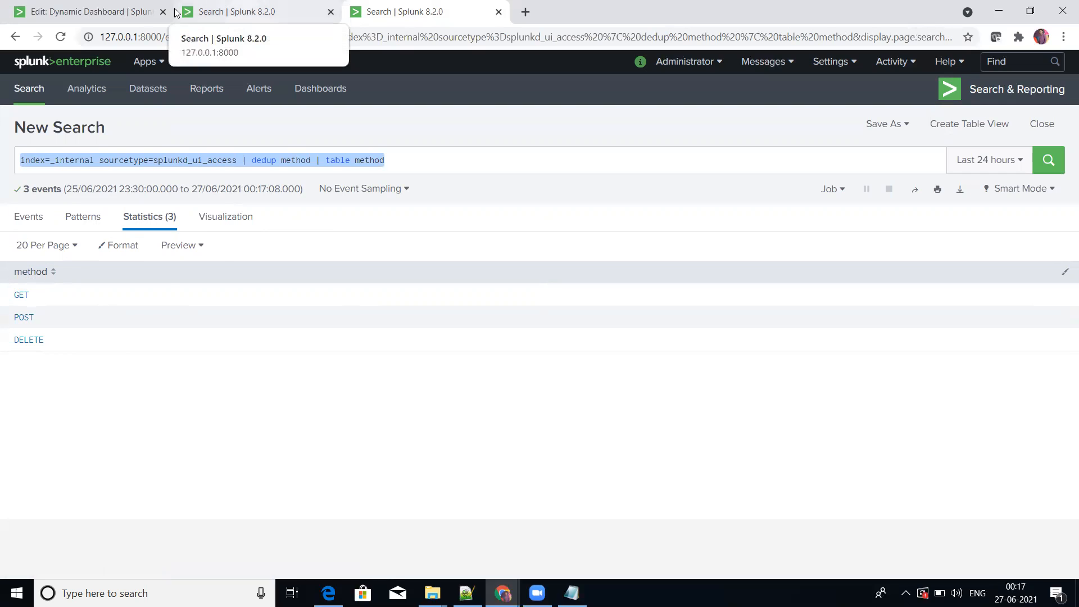
left_click(145, 12)
left_click(289, 529)
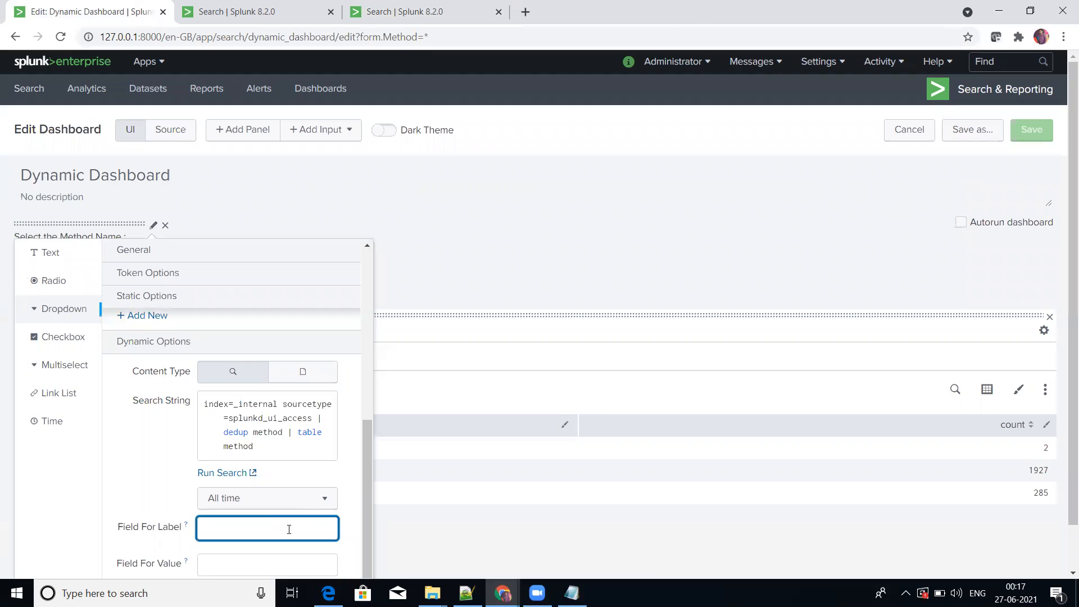
type("method")
left_click(220, 569)
type("method")
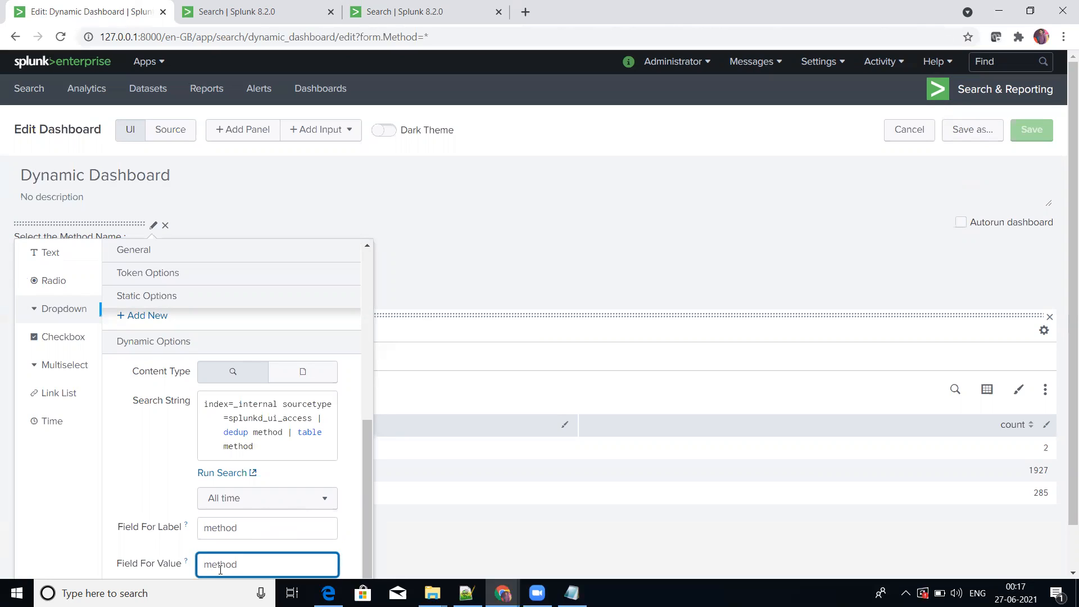
left_click(204, 529)
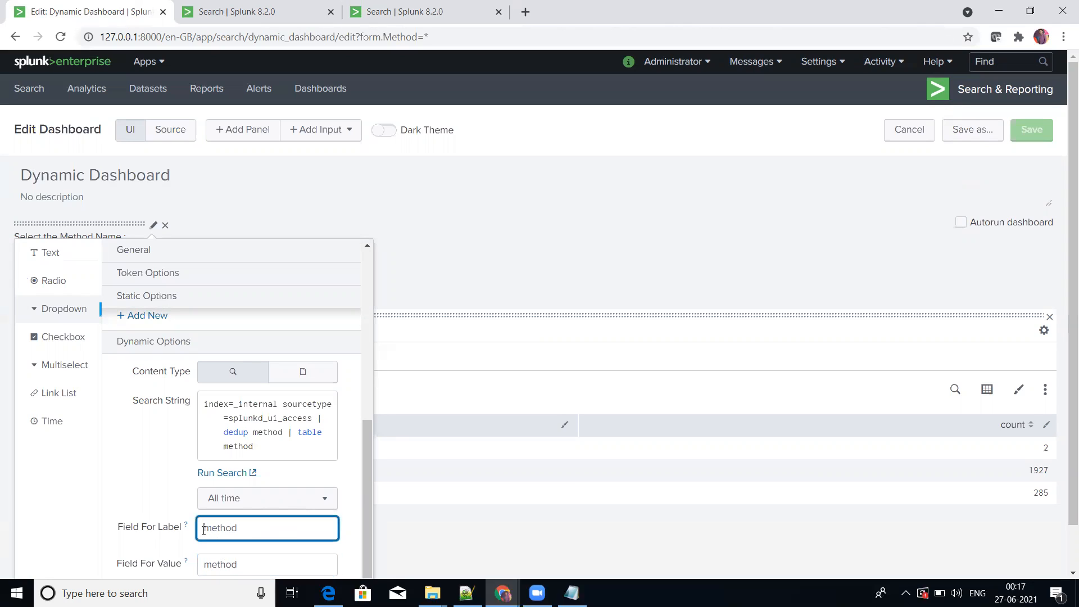
Set the dropdown search's time range to Last 24 hours and the token's default to ALL.
left_click(252, 502)
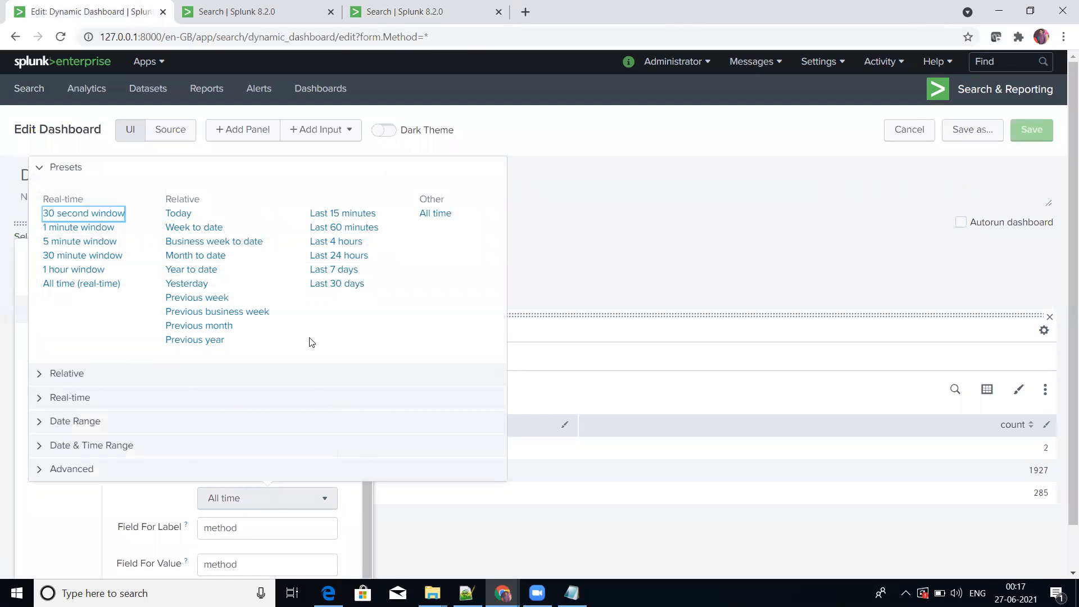
left_click(345, 259)
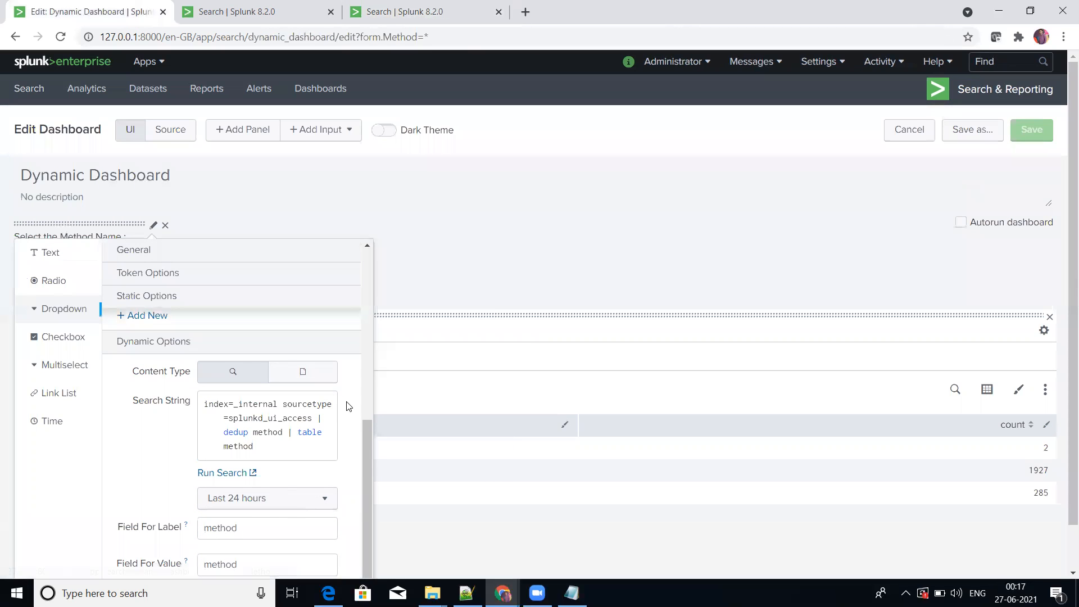
scroll(348, 406, "up", 8)
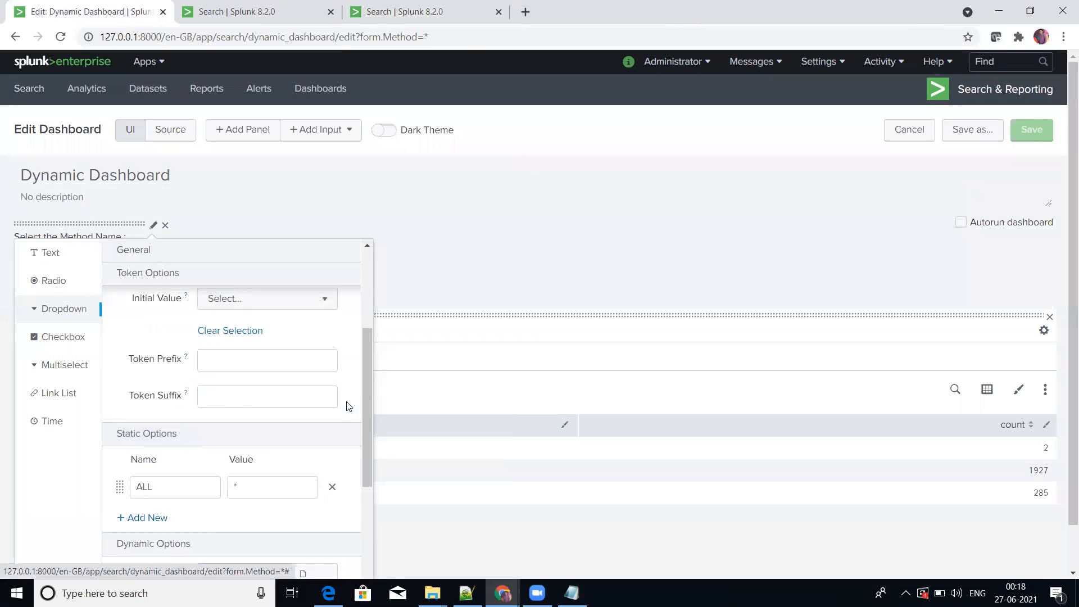
left_click(257, 393)
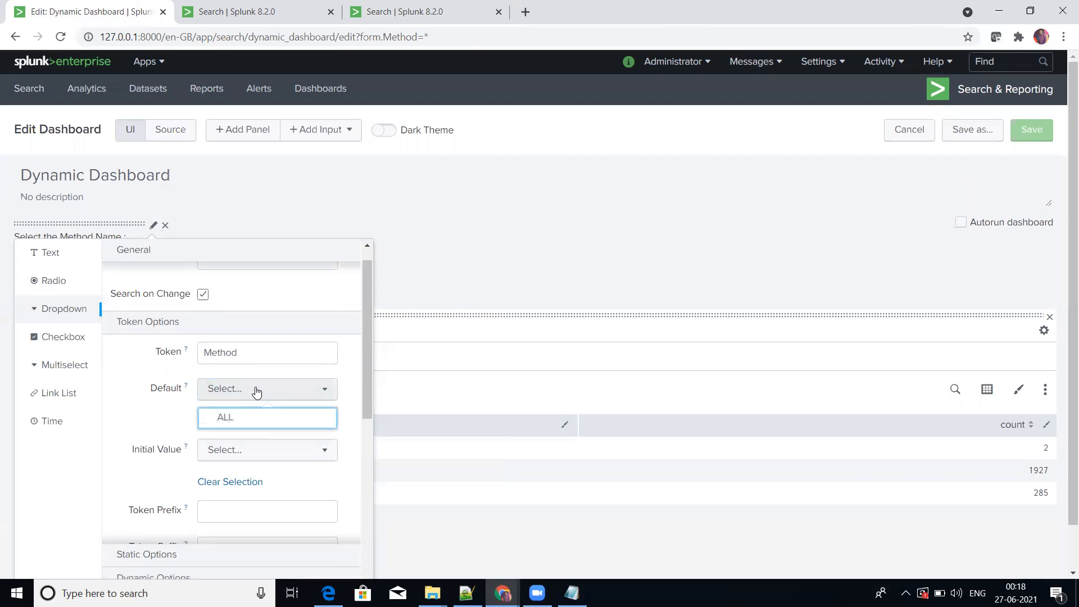
left_click(243, 419)
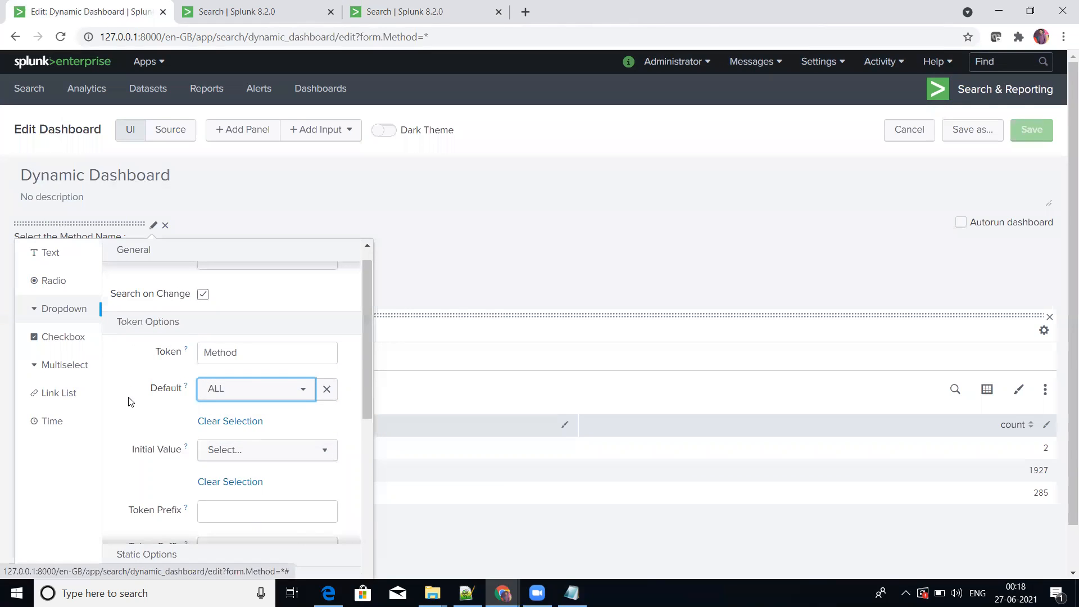
Apply the method dropdown's settings and save the dashboard.
scroll(347, 499, "down", 1)
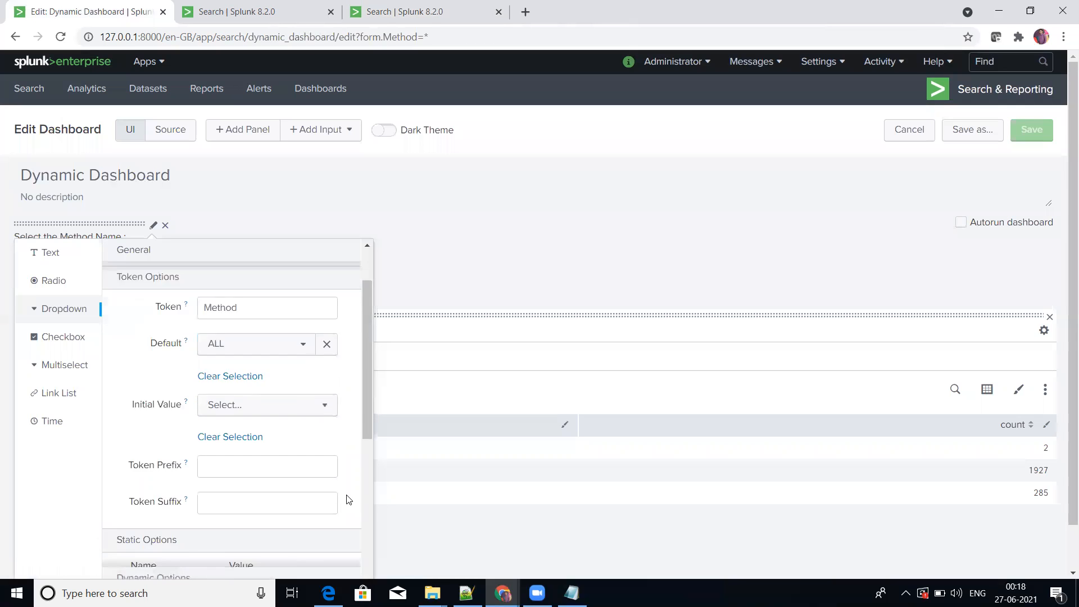
scroll(347, 499, "down", 5)
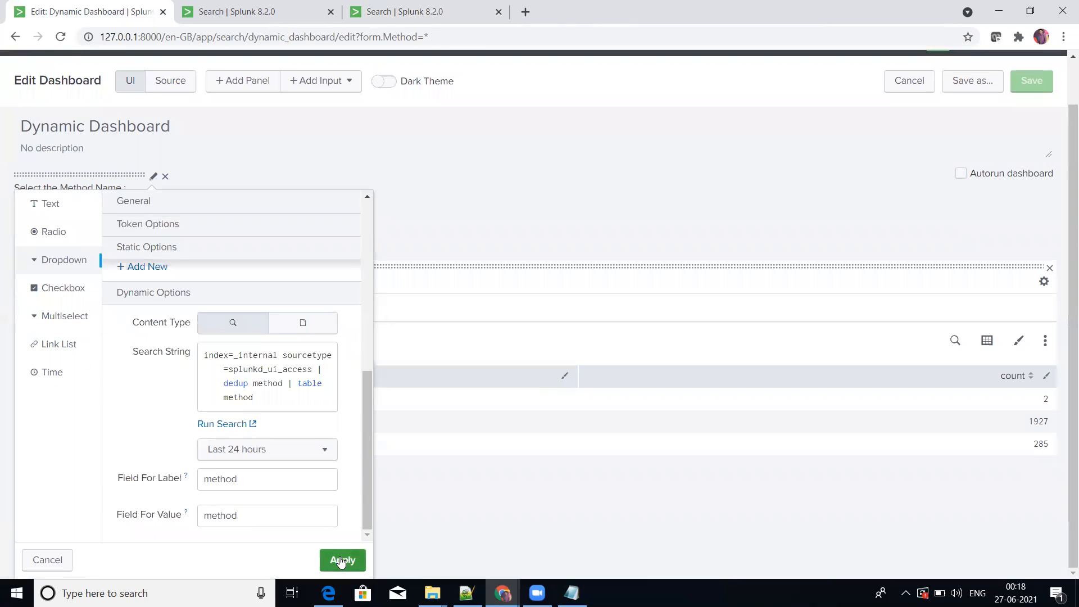
left_click(343, 560)
left_click(1050, 137)
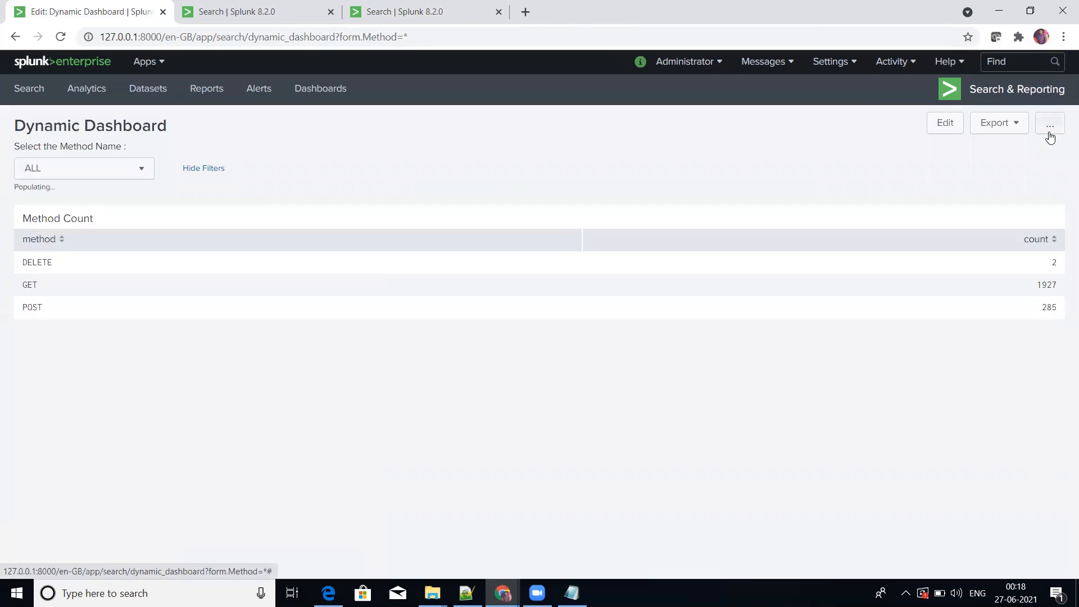
Reload the dashboard without the form.Method parameter in its URL.
left_click_drag(336, 37, 751, 90)
key("Delete")
key("Return")
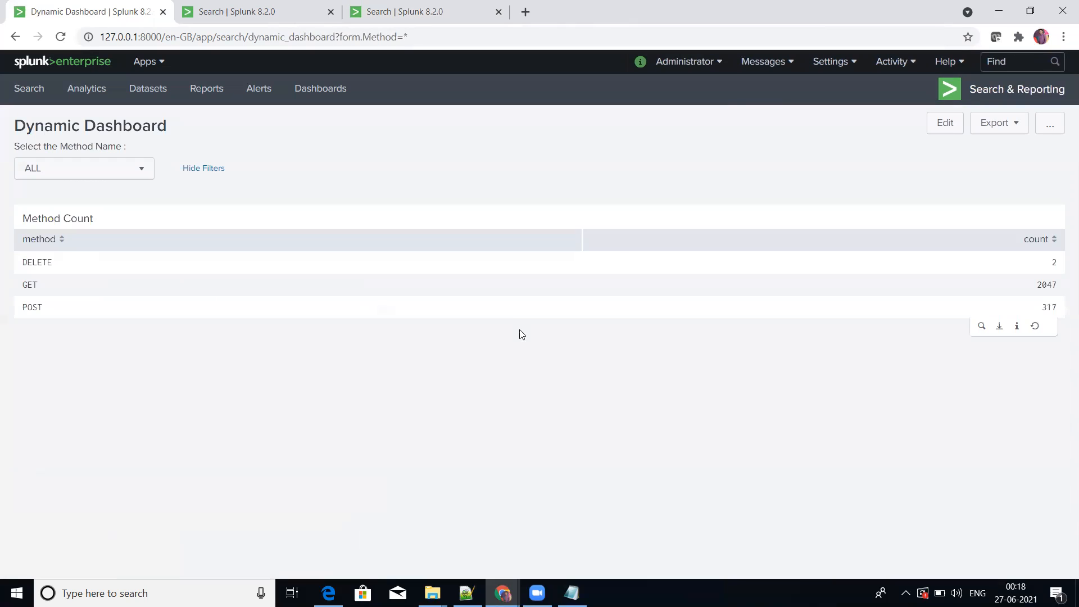
Test the method dropdown by filtering the Method Count panel by GET, POST, DELETE and ALL.
left_click(89, 171)
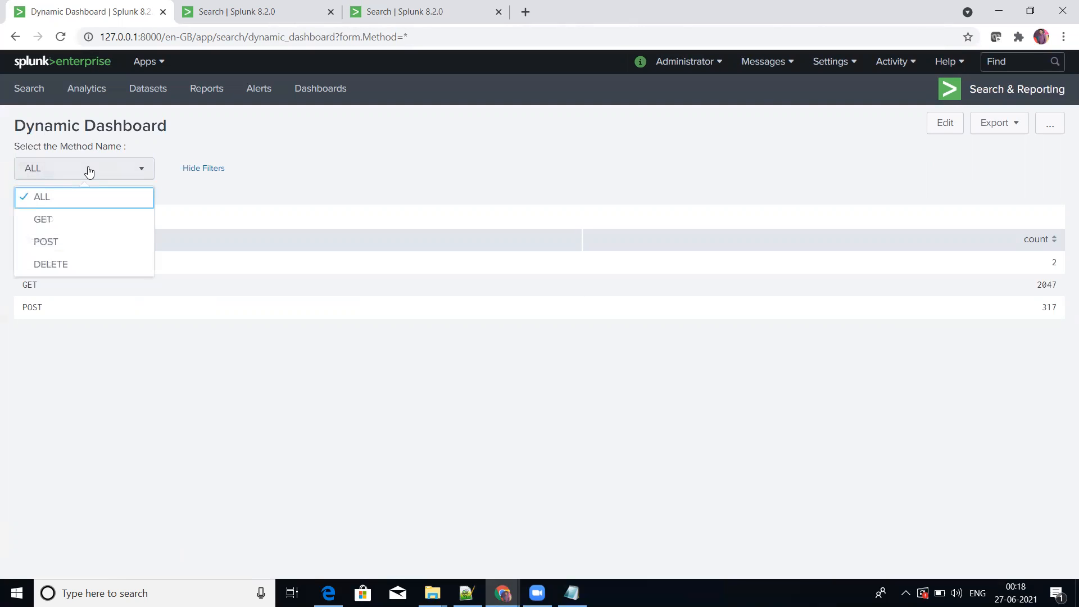
left_click(62, 223)
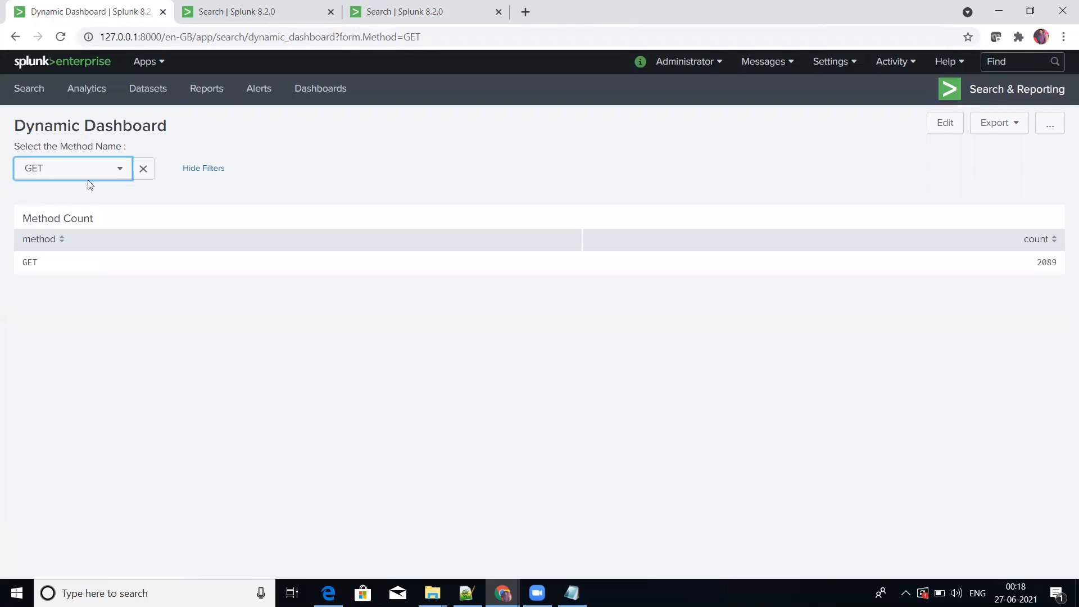
left_click(94, 170)
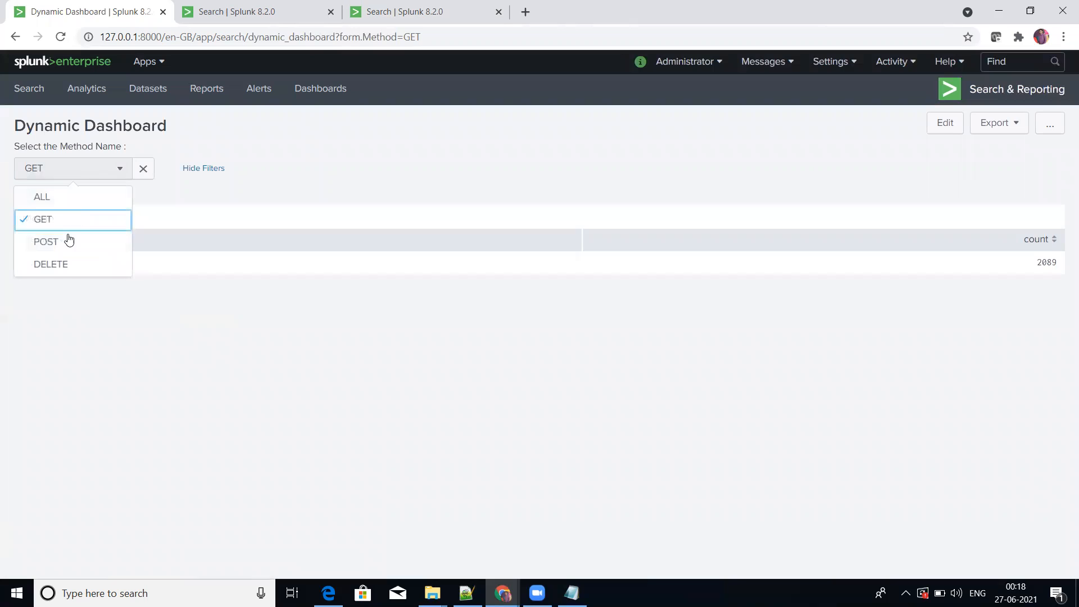
left_click(66, 242)
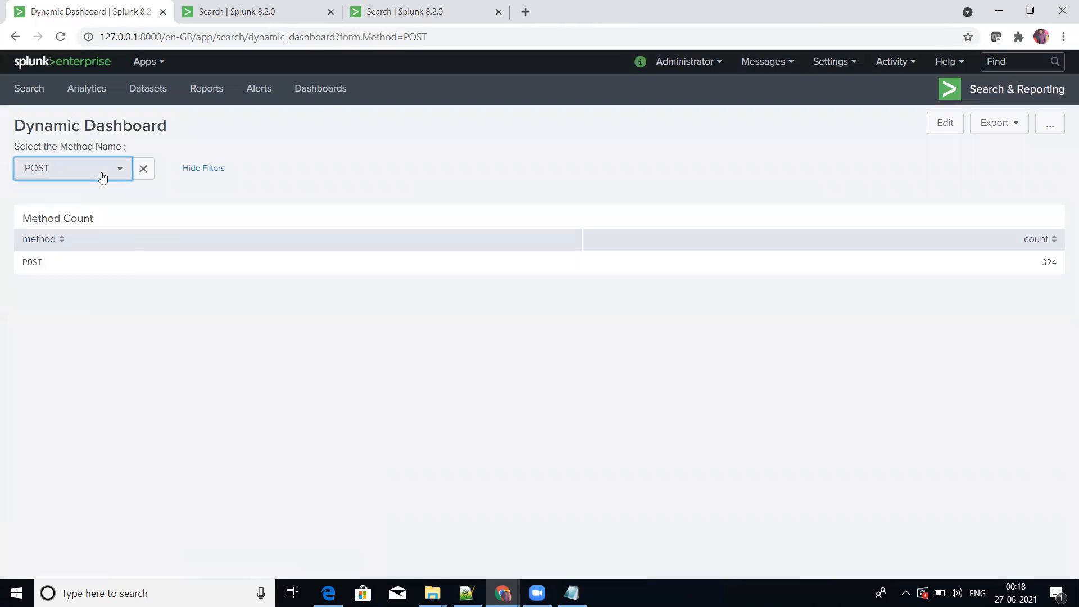
left_click(101, 176)
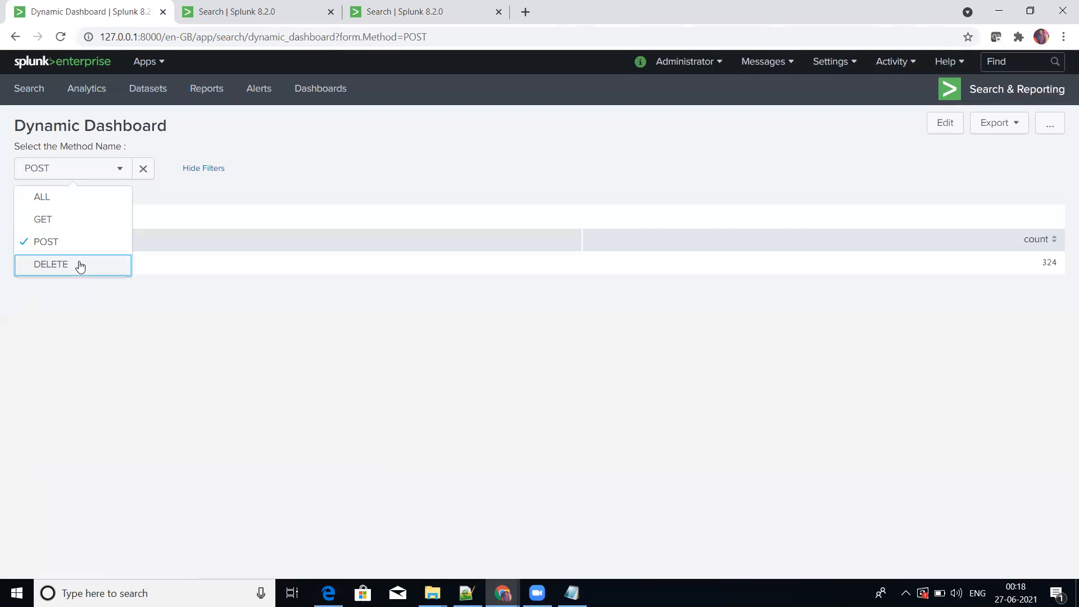
left_click(80, 265)
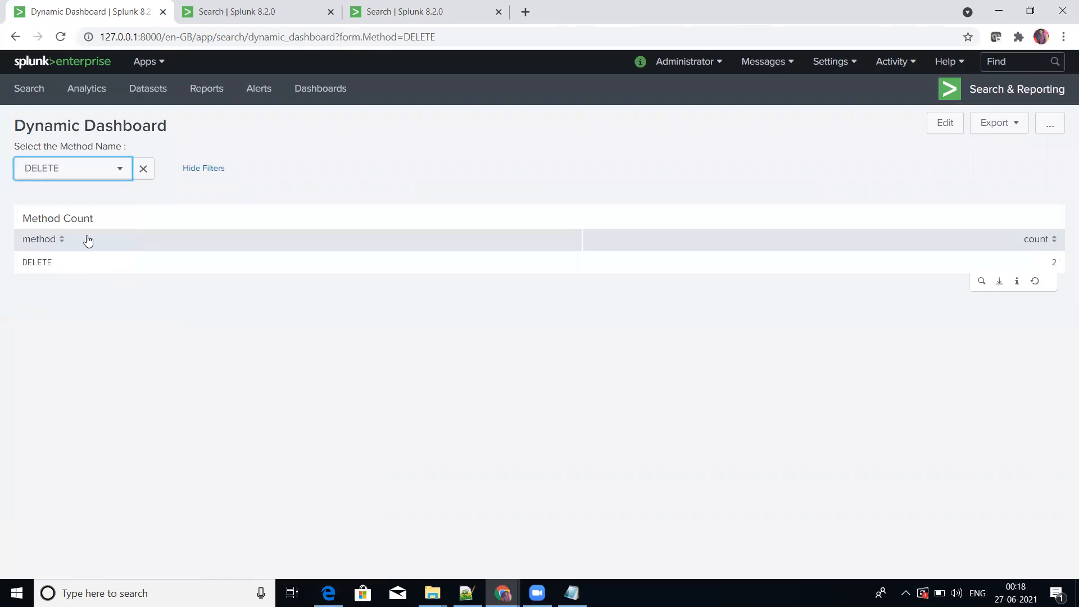
left_click(103, 168)
left_click(82, 205)
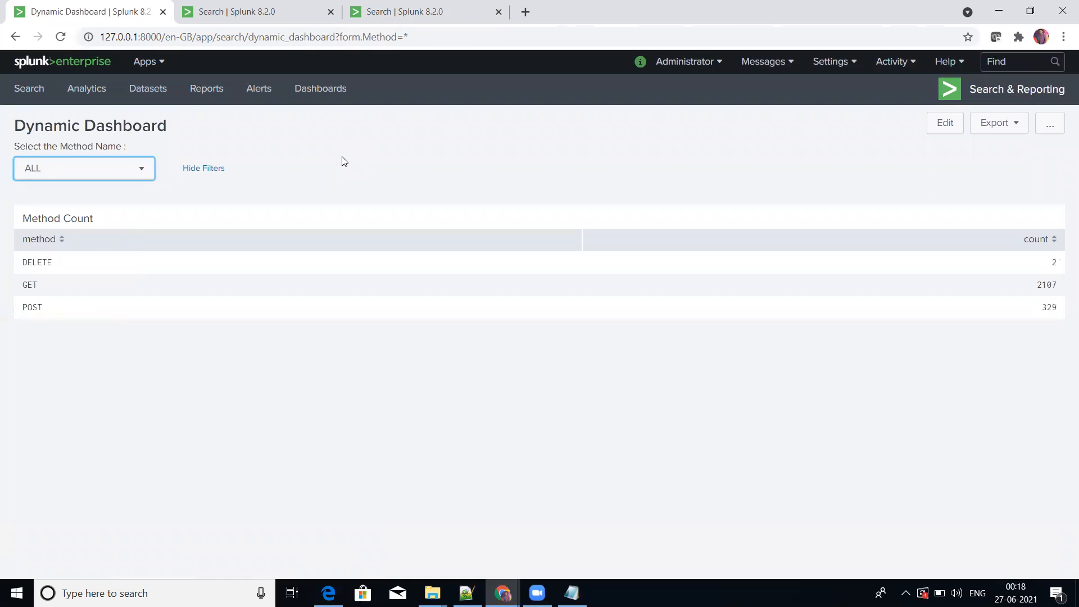
Change the method dropdown to a radio input, apply the change and save the dashboard.
left_click(946, 123)
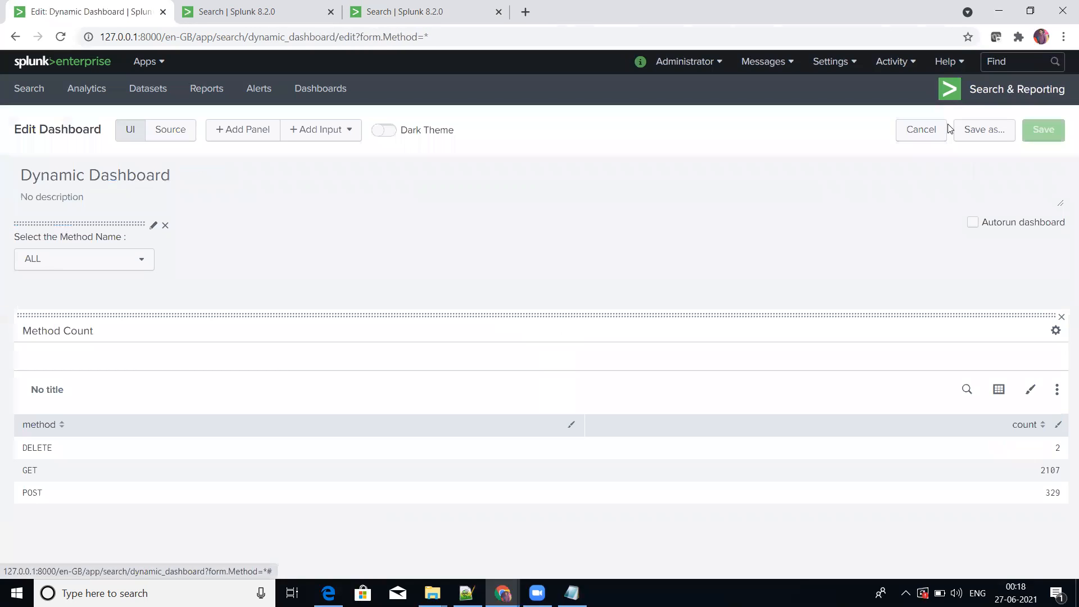
left_click(341, 135)
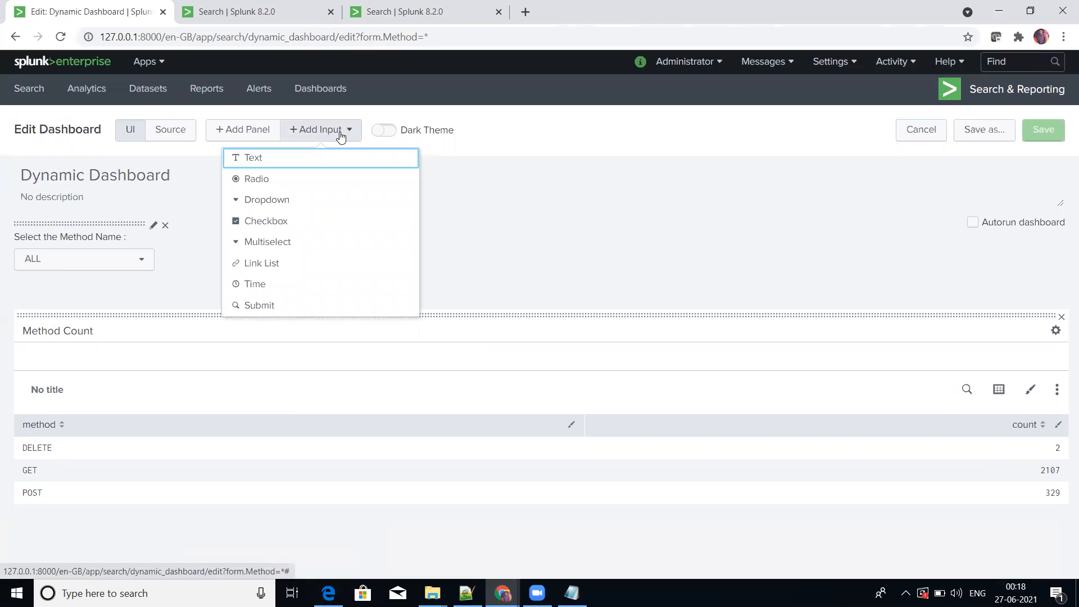
left_click(455, 181)
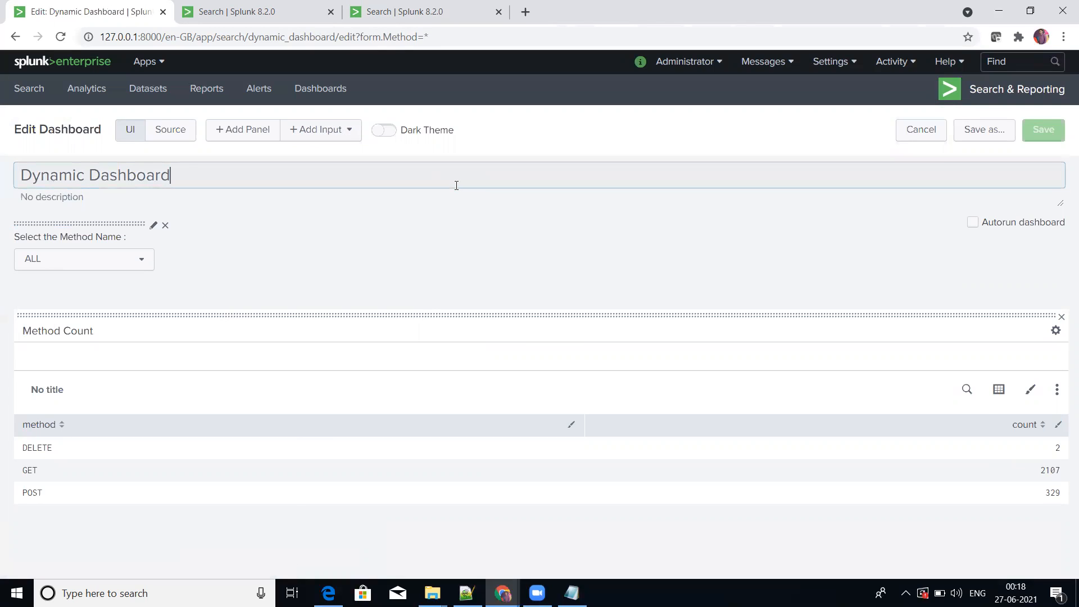
left_click(152, 225)
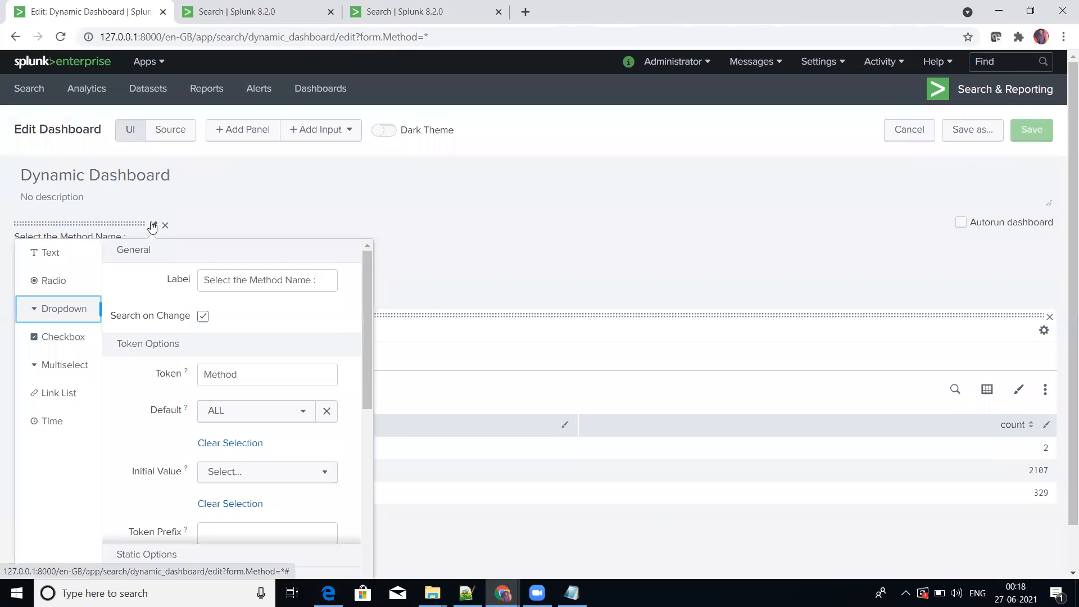
left_click(52, 282)
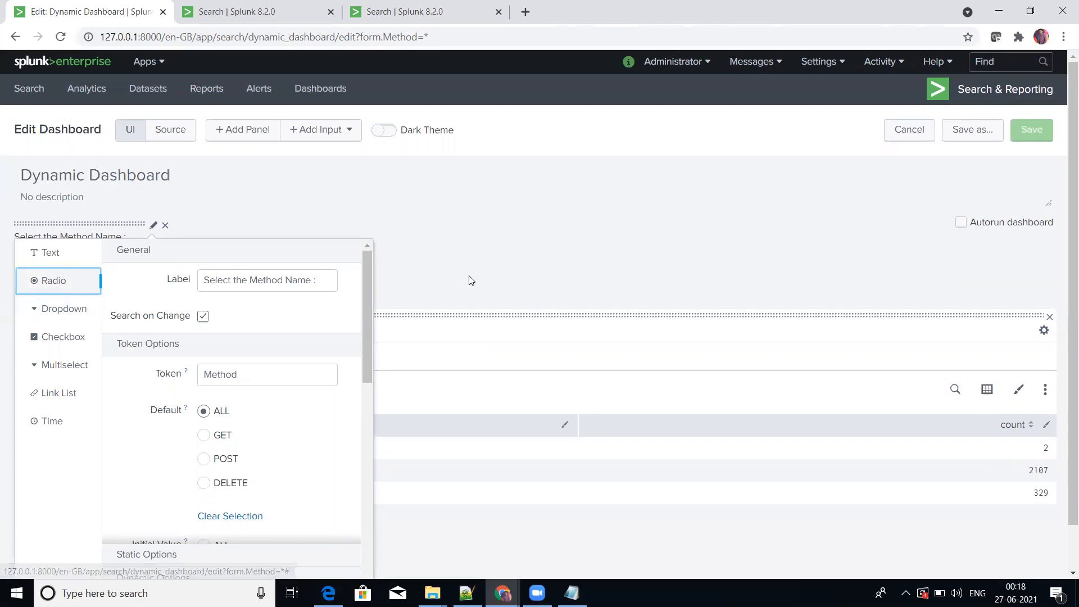
scroll(302, 415, "down", 5)
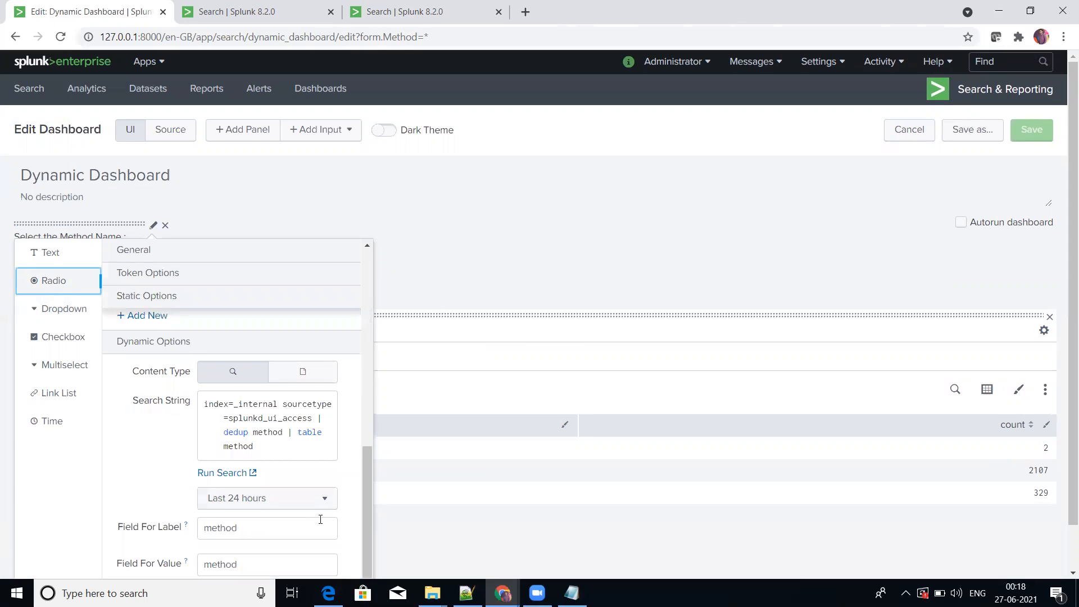
scroll(320, 519, "down", 1)
left_click(342, 560)
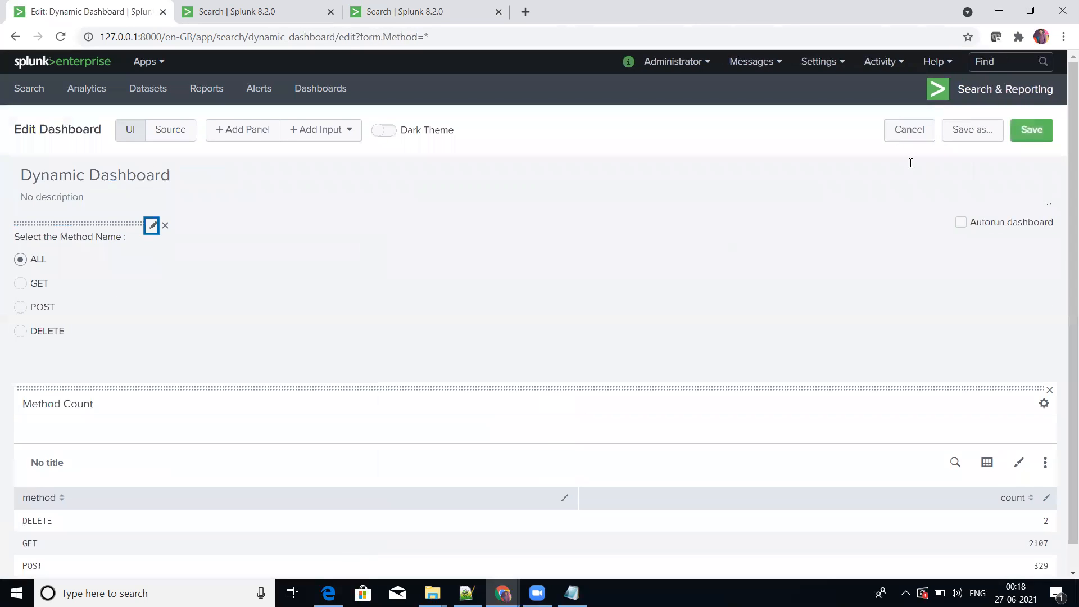
left_click(1035, 132)
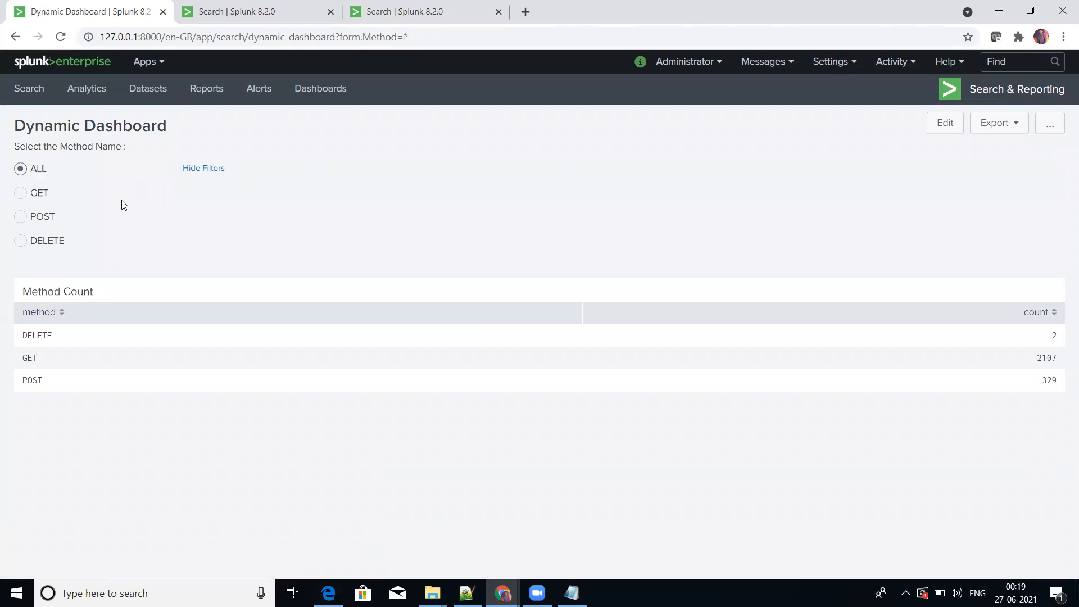
Reload the dashboard without its URL parameter and test the radio options GET, DELETE, POST and ALL.
left_click(336, 36)
left_click_drag(336, 36, 654, 84)
key("BackSpace")
key("Return")
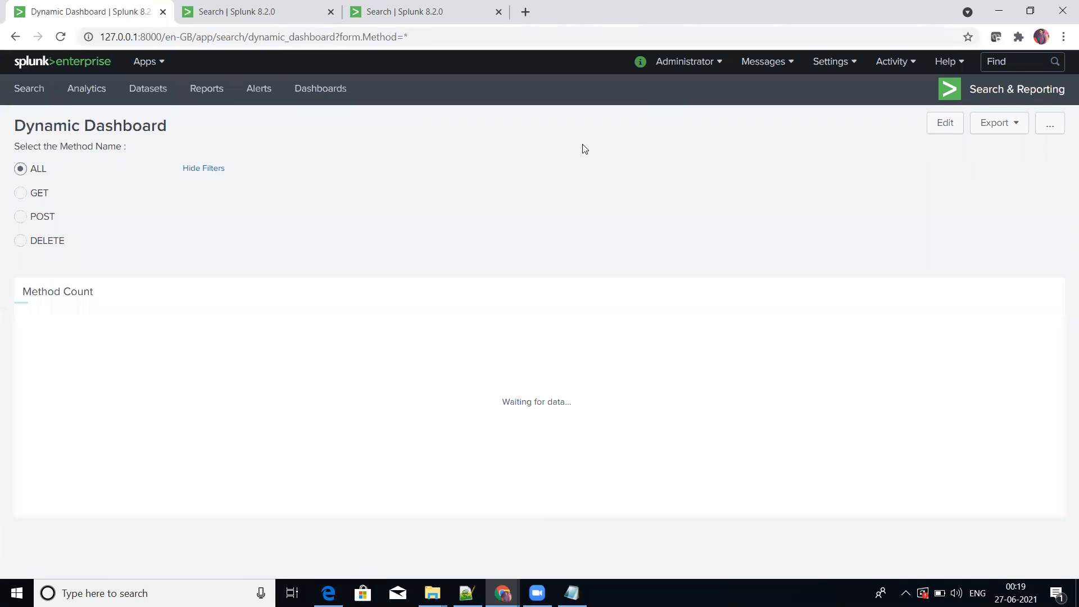
left_click(21, 193)
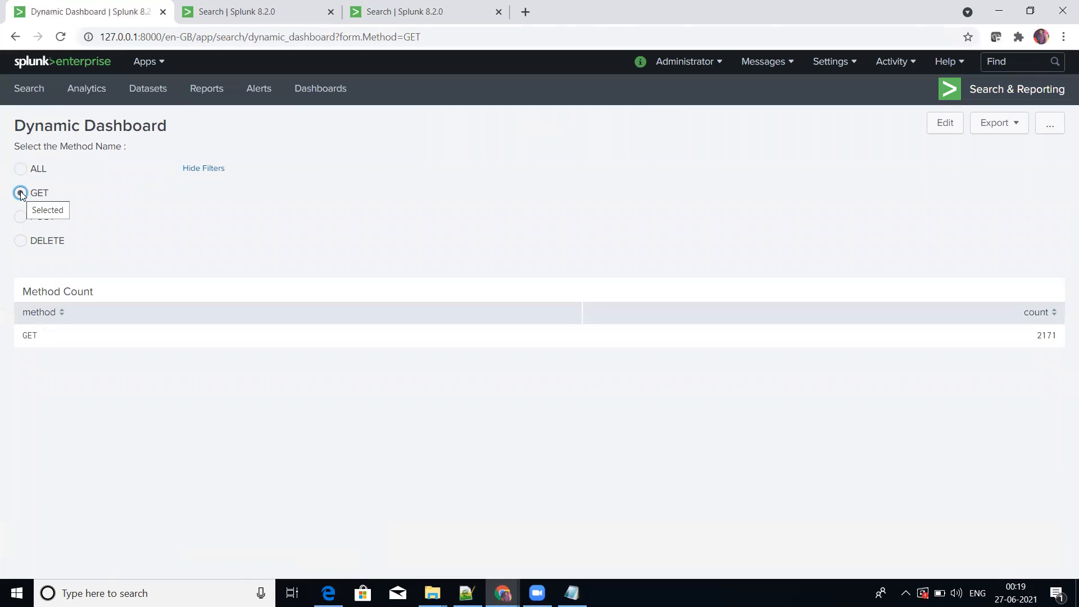
left_click(21, 240)
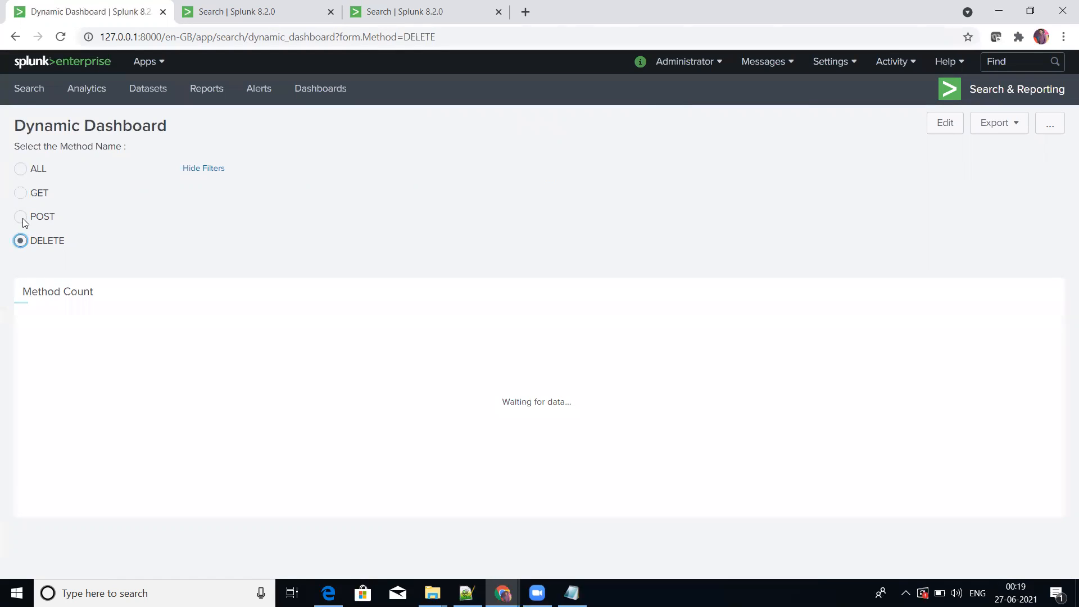
left_click(22, 219)
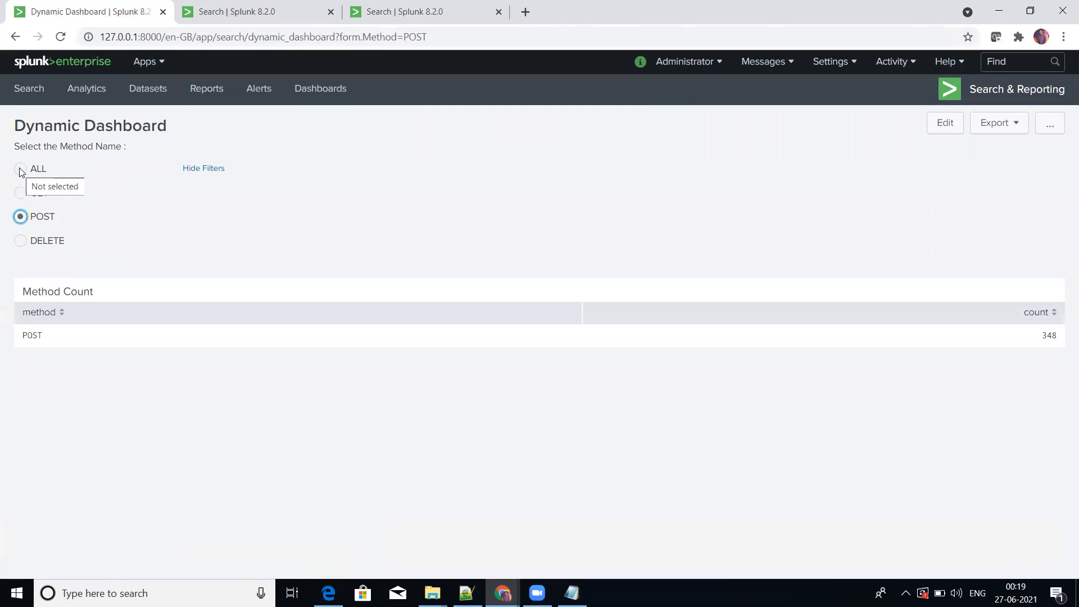
left_click(20, 170)
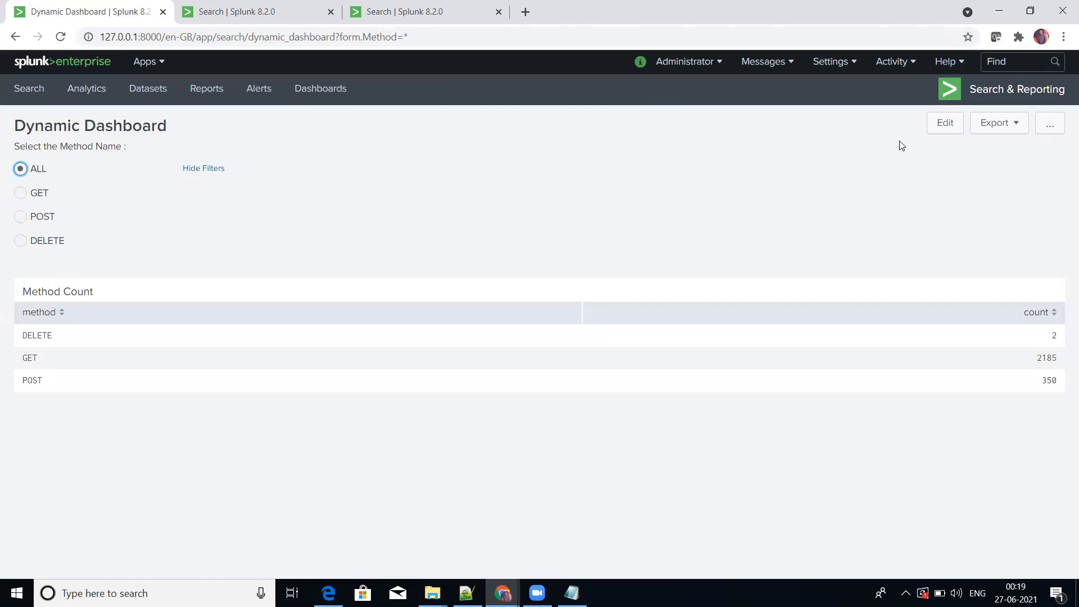
Put the dashboard in edit mode and add a text input.
left_click(940, 130)
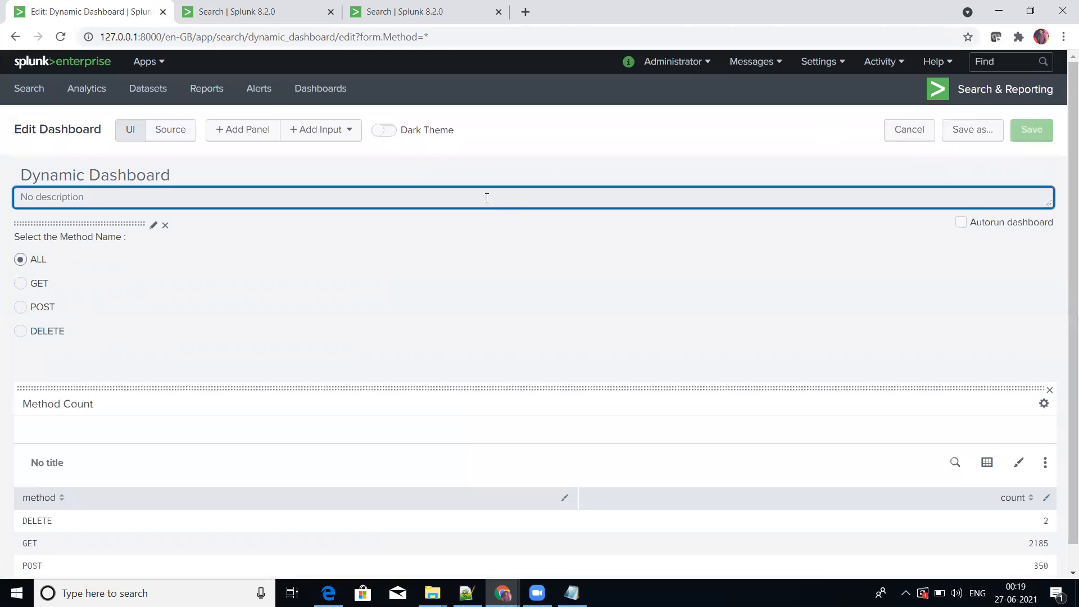
left_click(318, 129)
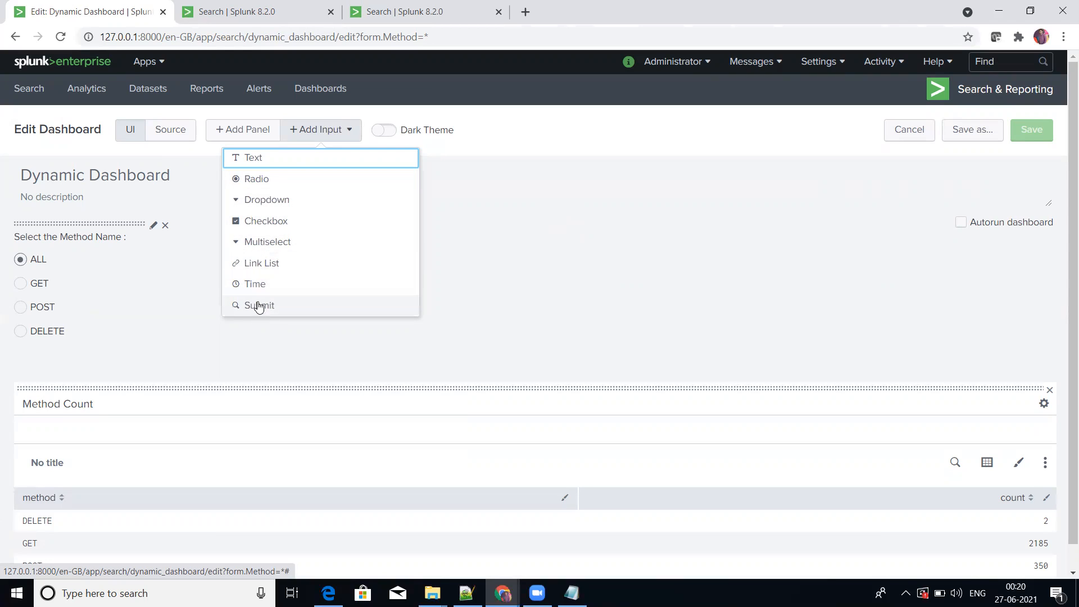
left_click(283, 163)
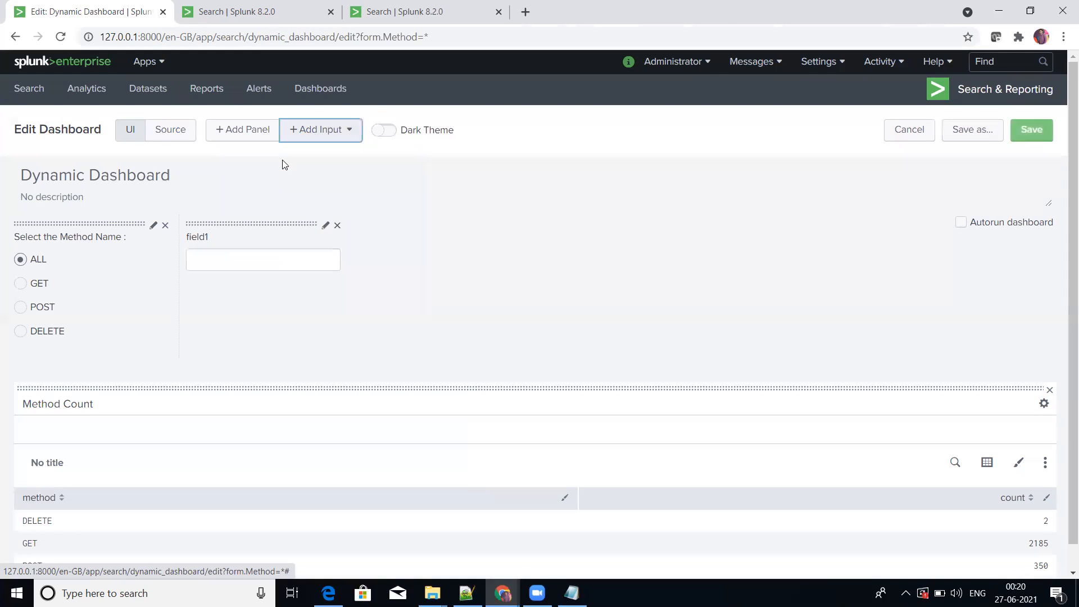
Open the new text input's settings and set its label to "Select the Method Name".
left_click(326, 226)
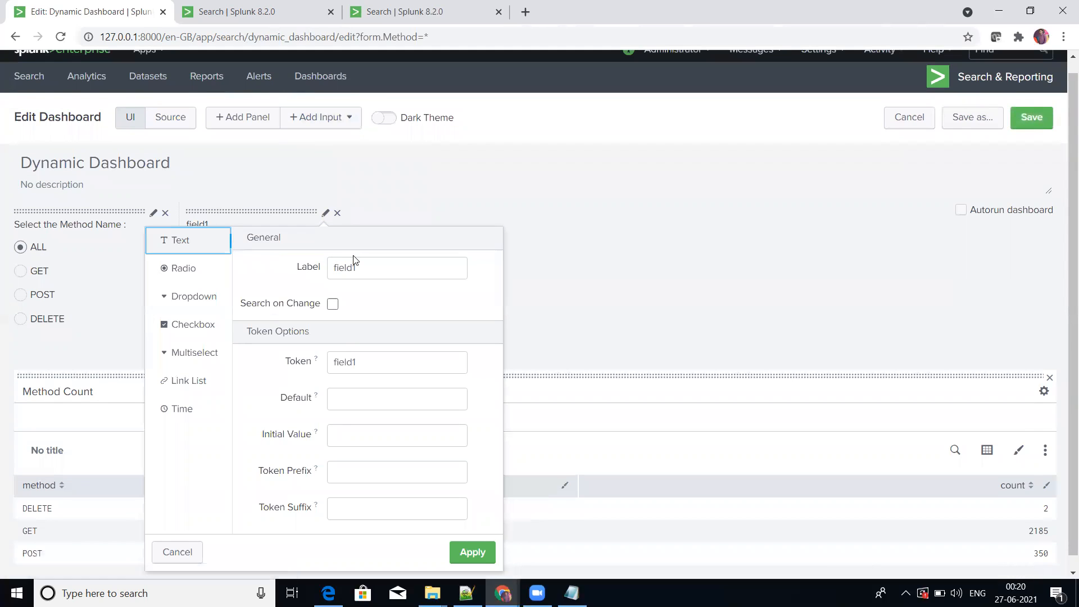
double_click(375, 270)
type("Selec")
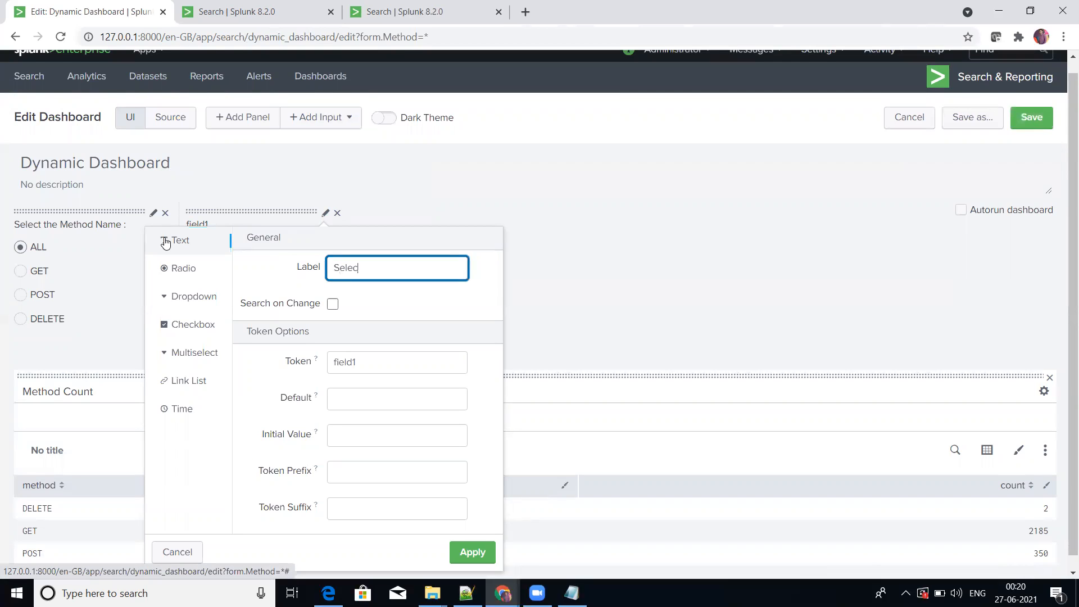
type("t the Te")
key("BackSpace")
key("BackSpace")
type("method")
key("BackSpace")
key("BackSpace")
key("BackSpace")
key("BackSpace")
key("BackSpace")
type("Method Name")
Enable Search on Change for the text input, set its token to MethodName and apply the settings.
left_click(333, 305)
double_click(332, 362)
type("MethodNam")
scroll(352, 424, "down", 1)
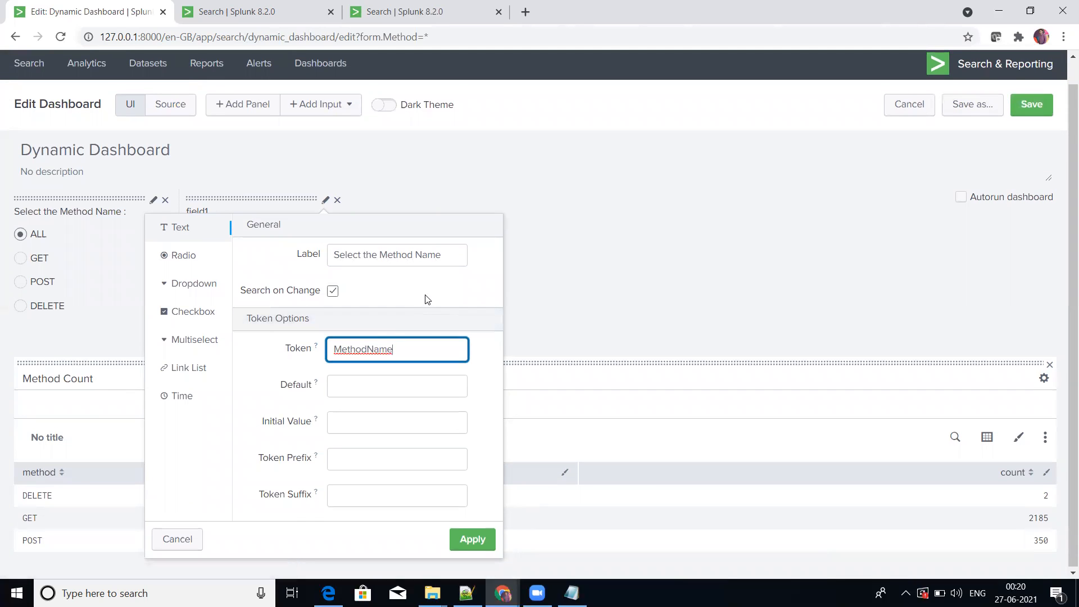
scroll(426, 299, "up", 1)
scroll(426, 299, "down", 1)
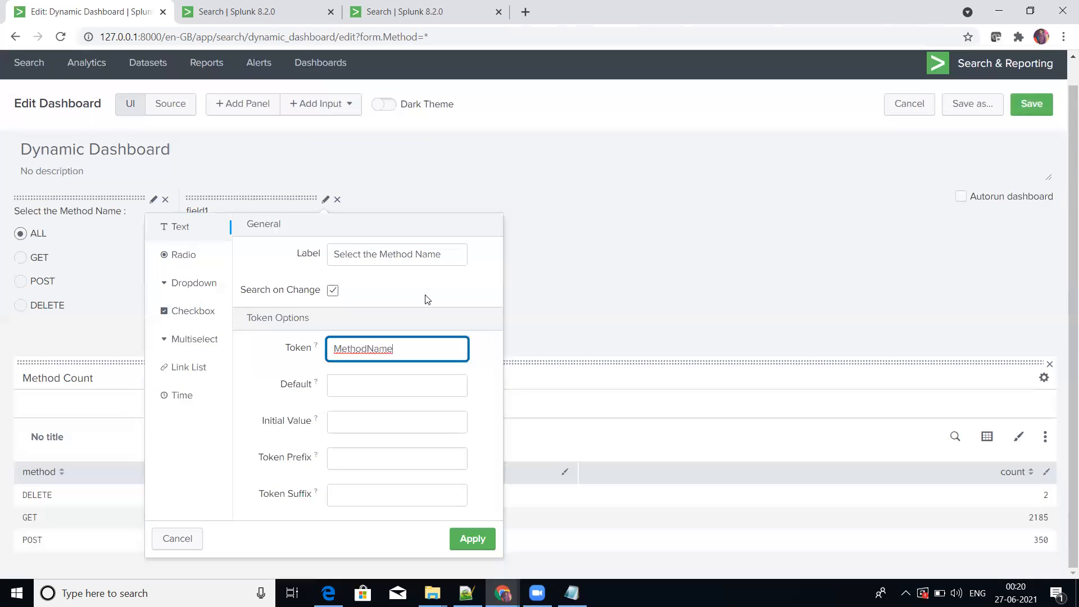
double_click(407, 346)
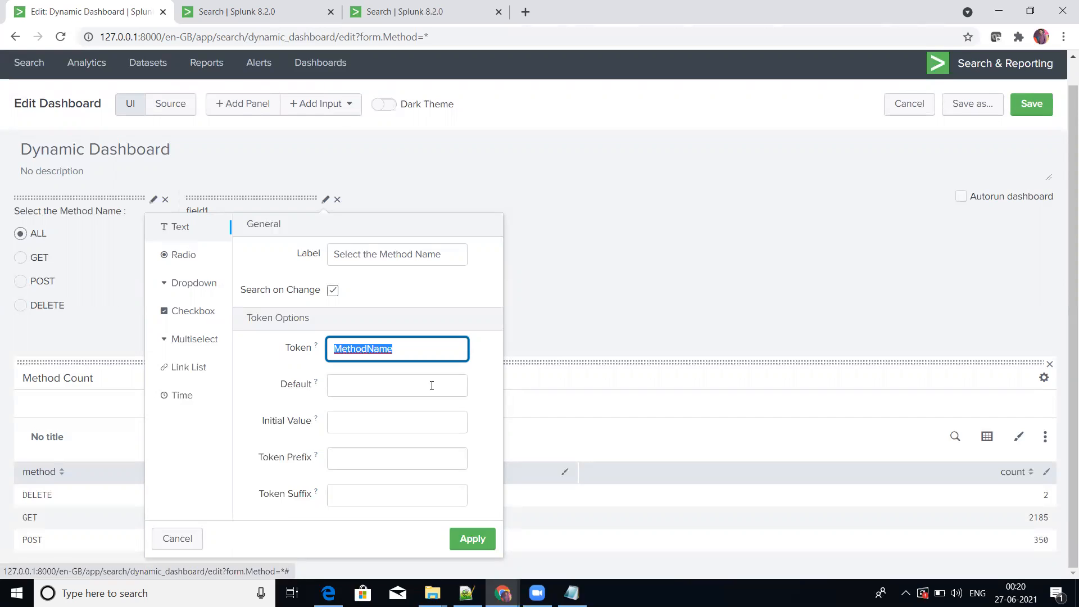
left_click(471, 539)
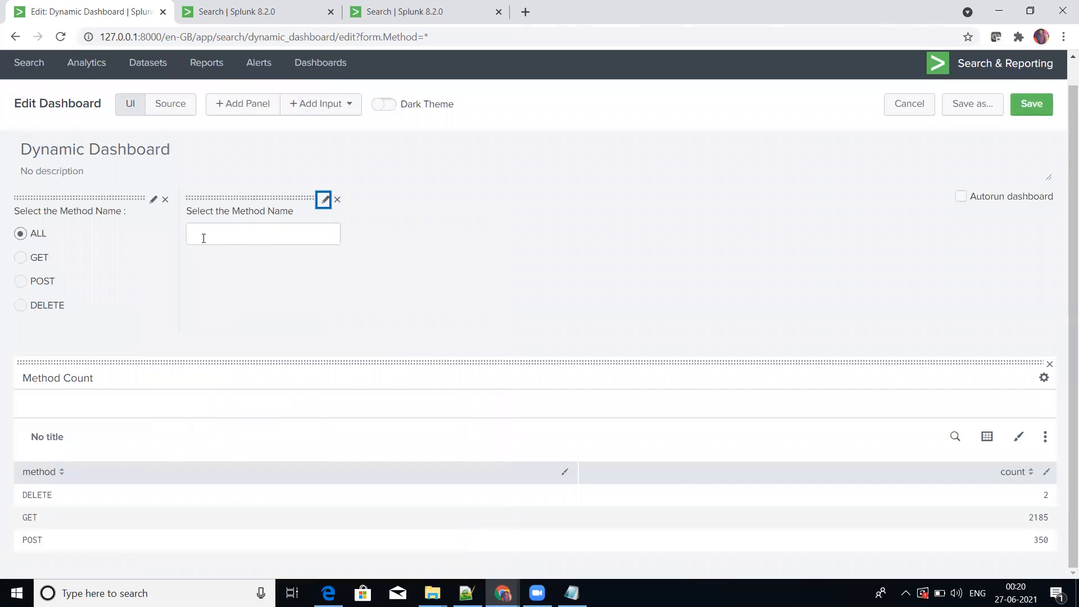
Delete the method radio input and save the dashboard.
left_click(165, 200)
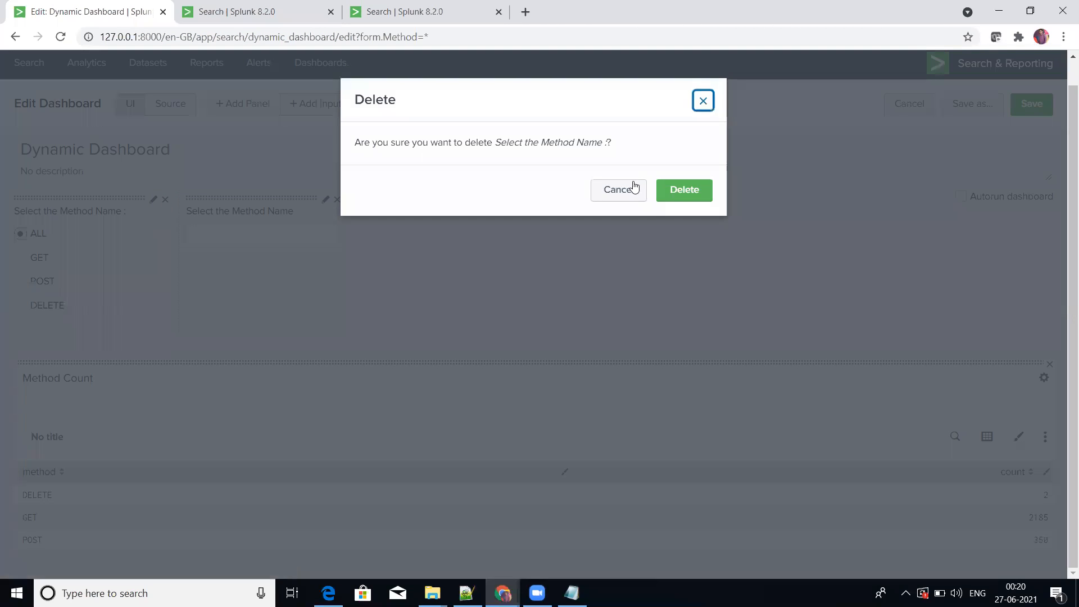
left_click(683, 191)
left_click(1028, 130)
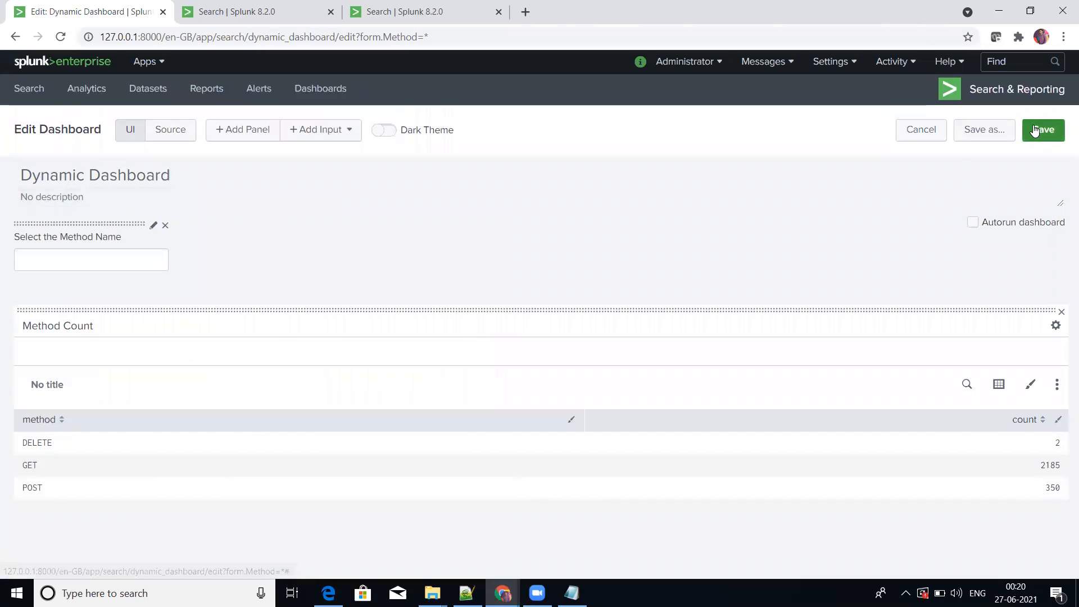
Remove the method="$Method$" filter from the Method Count panel's search string, apply the change and save the dashboard.
left_click(938, 125)
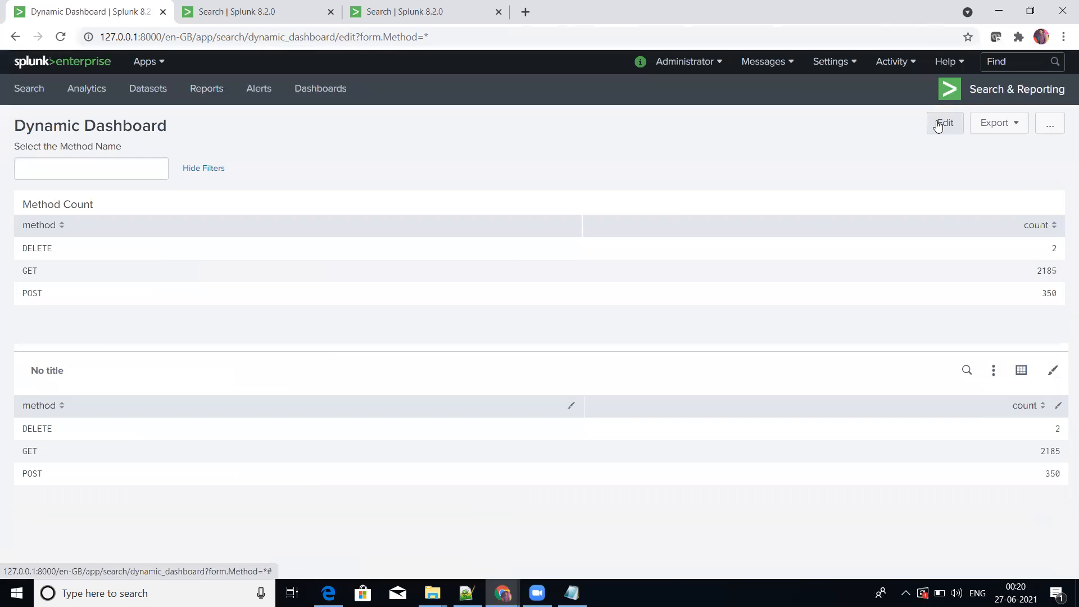
left_click(968, 385)
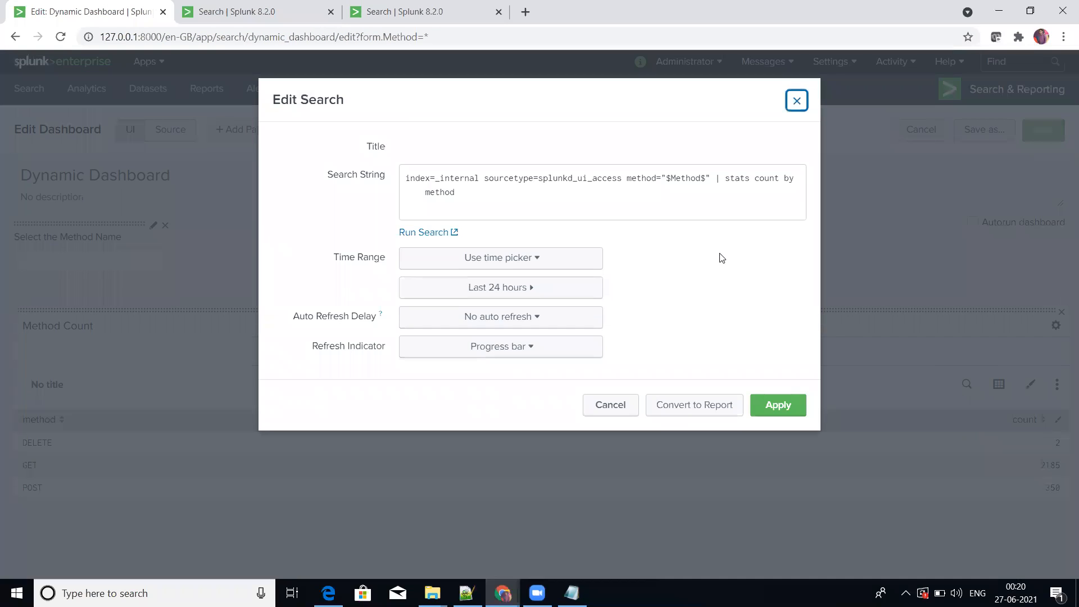
left_click(715, 178)
key("BackSpace")
key("BackSpace")
key("BackSpace")
key("BackSpace")
key("BackSpace")
key("BackSpace")
key("BackSpace")
key("BackSpace")
key("BackSpace")
key("BackSpace")
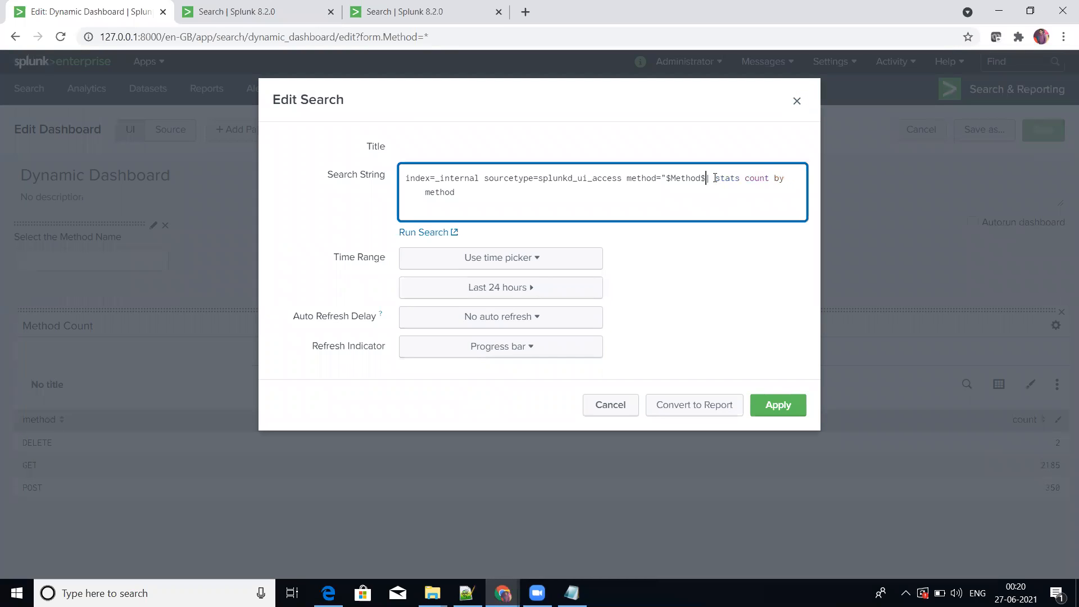
key("BackSpace")
key("BackSpace")
key("BackSpace")
key("BackSpace")
key("BackSpace")
key("BackSpace")
key("BackSpace")
key("BackSpace")
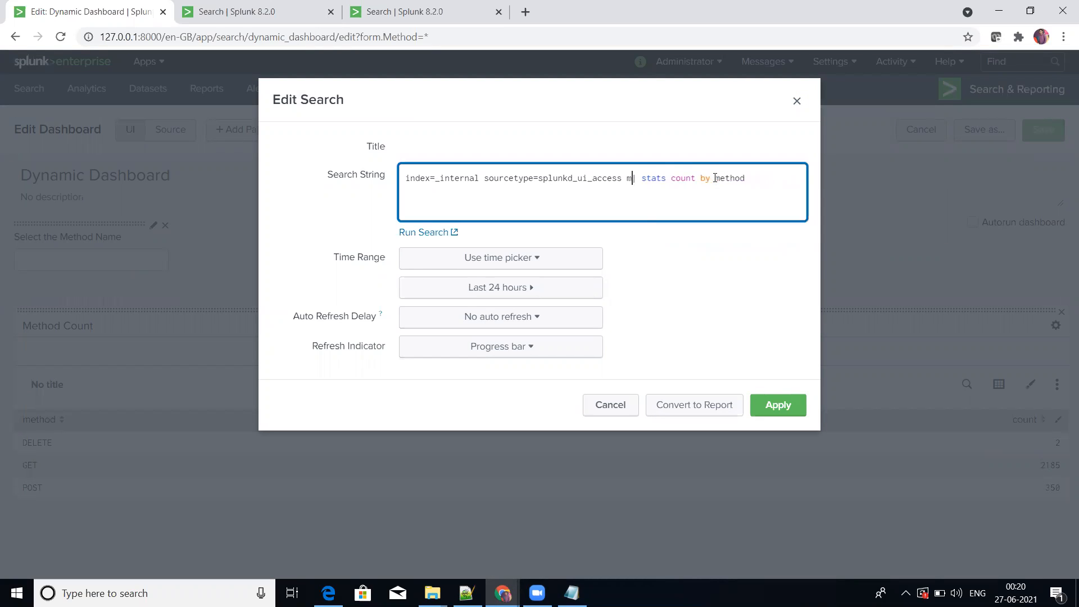
left_click(765, 406)
left_click(1034, 131)
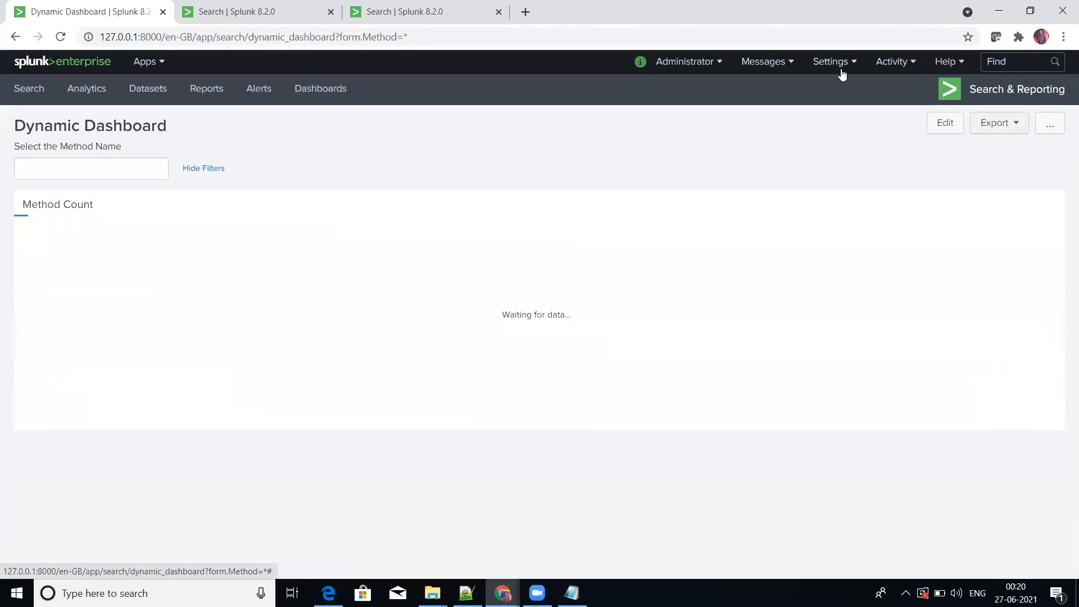
Reload the dashboard and enter GET as the method name to test the text input.
left_click(60, 38)
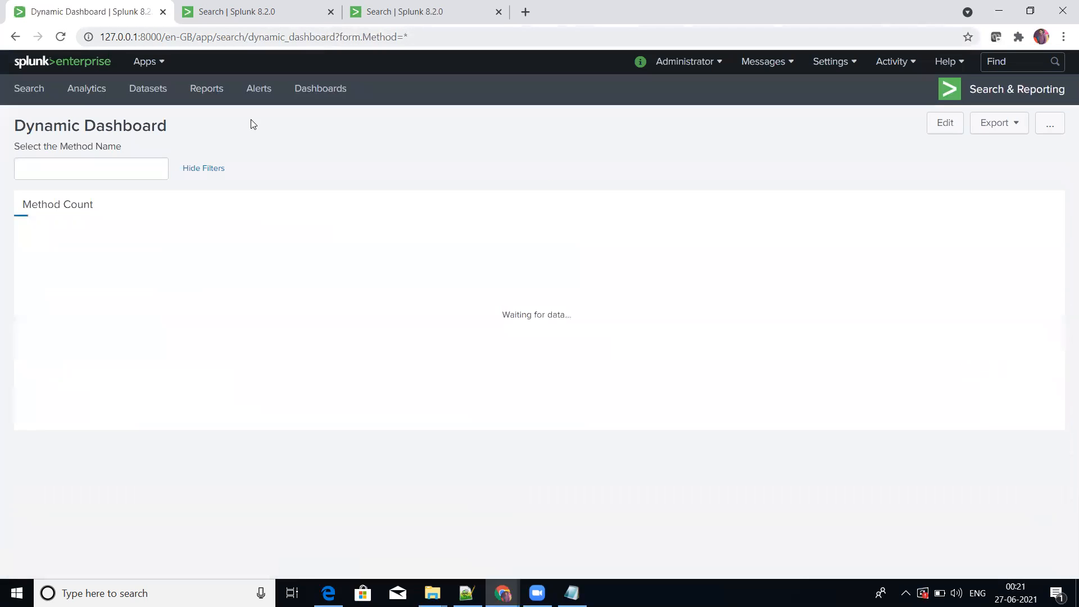
left_click(124, 173)
type("GET")
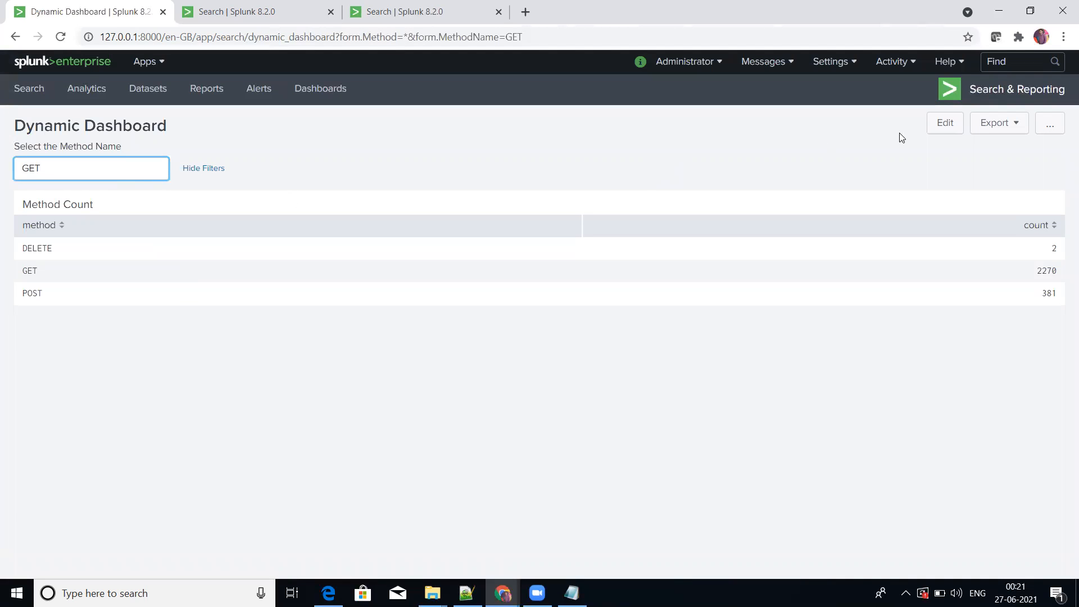
Edit the Method Count panel's search and append | search method="MethodName" after the stats command.
left_click(945, 123)
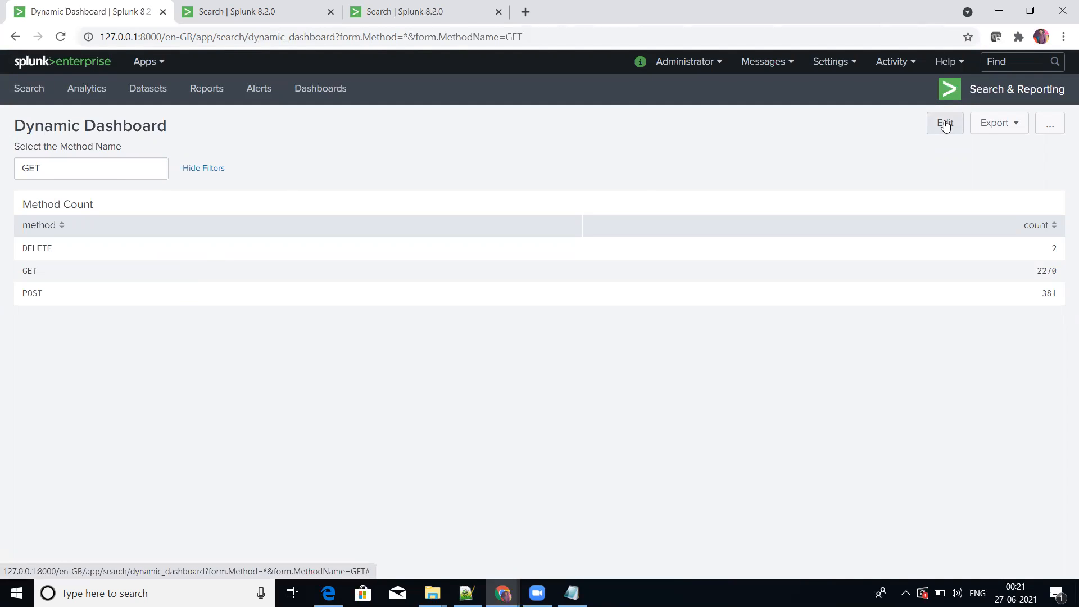
left_click(967, 384)
left_click(769, 174)
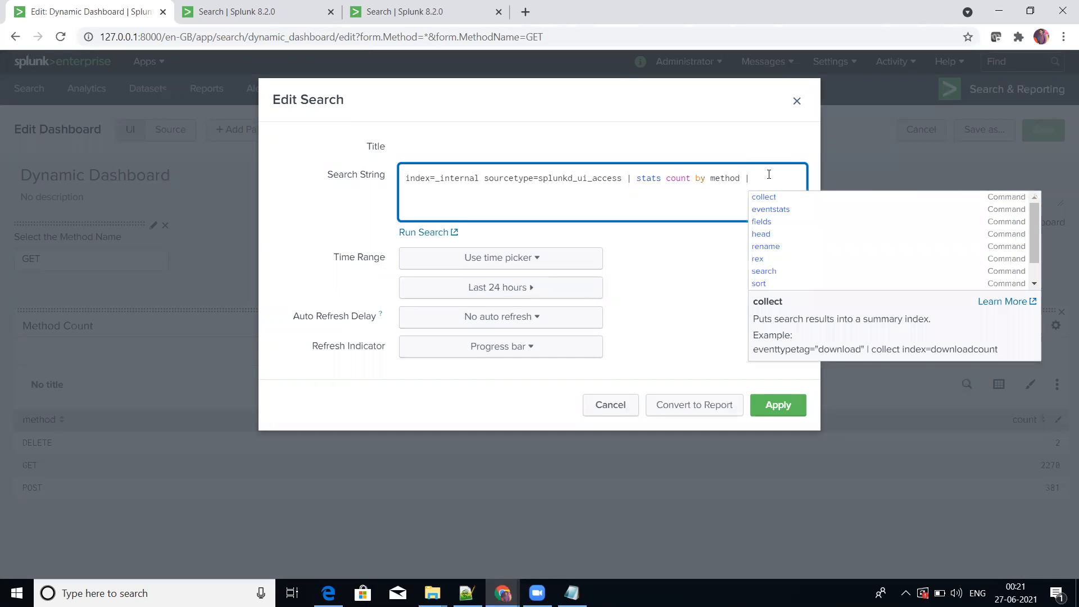
key("BackSpace")
key("BackSpace")
key("BackSpace")
left_click(628, 178)
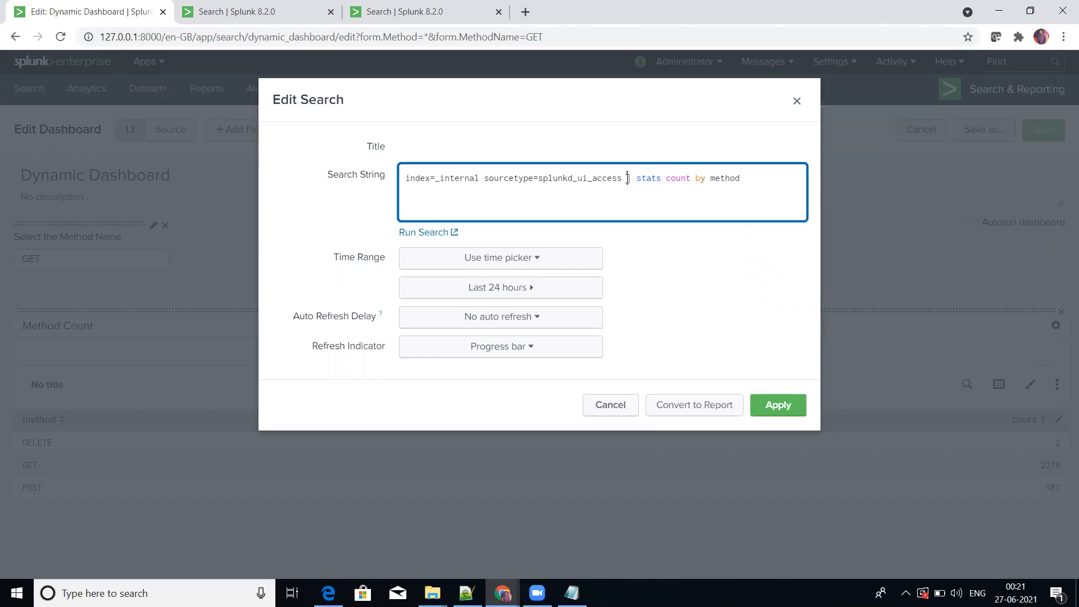
left_click(756, 178)
type("| ")
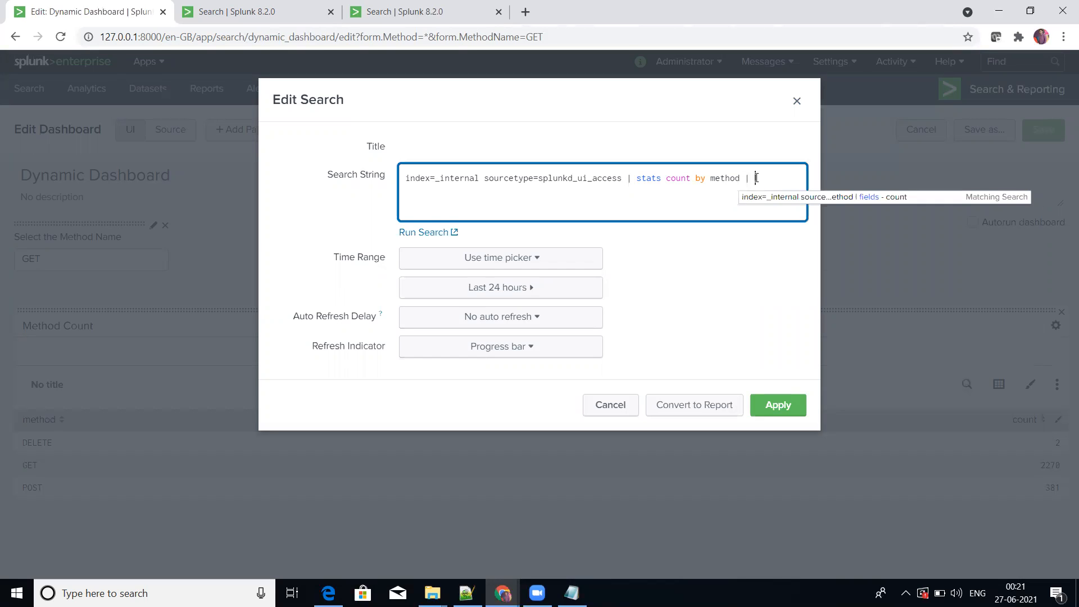
type("search method")
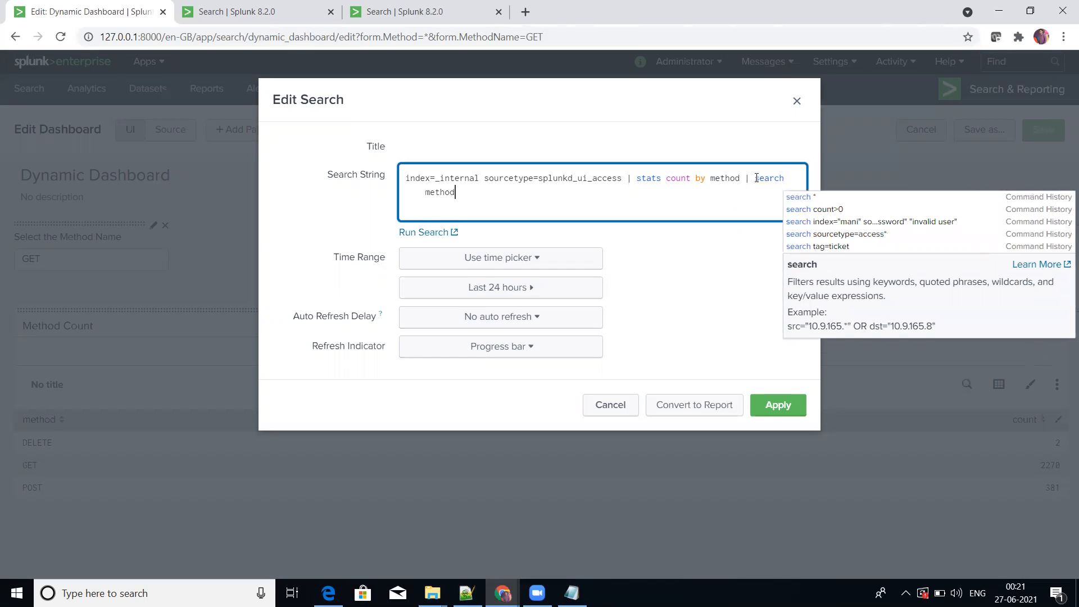
type("=\"MethodName\"")
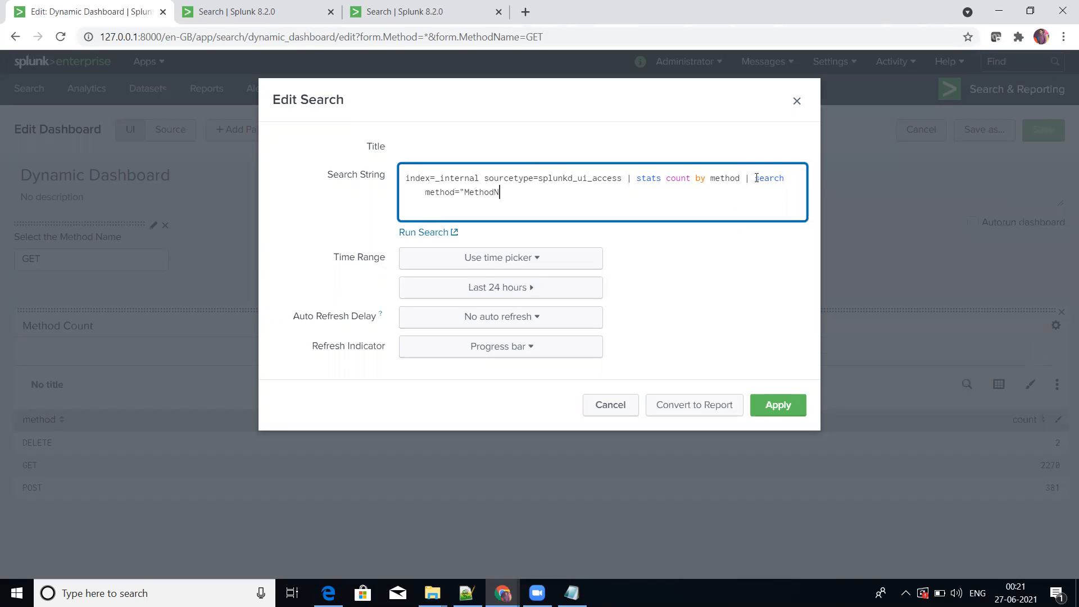
Turn MethodName in the search string into the token $MethodName$, apply the search and save the dashboard.
key("Left")
type("$")
key("Left")
key("Left")
key("Left")
key("Left")
key("ctrl+Left")
type("$")
left_click(778, 405)
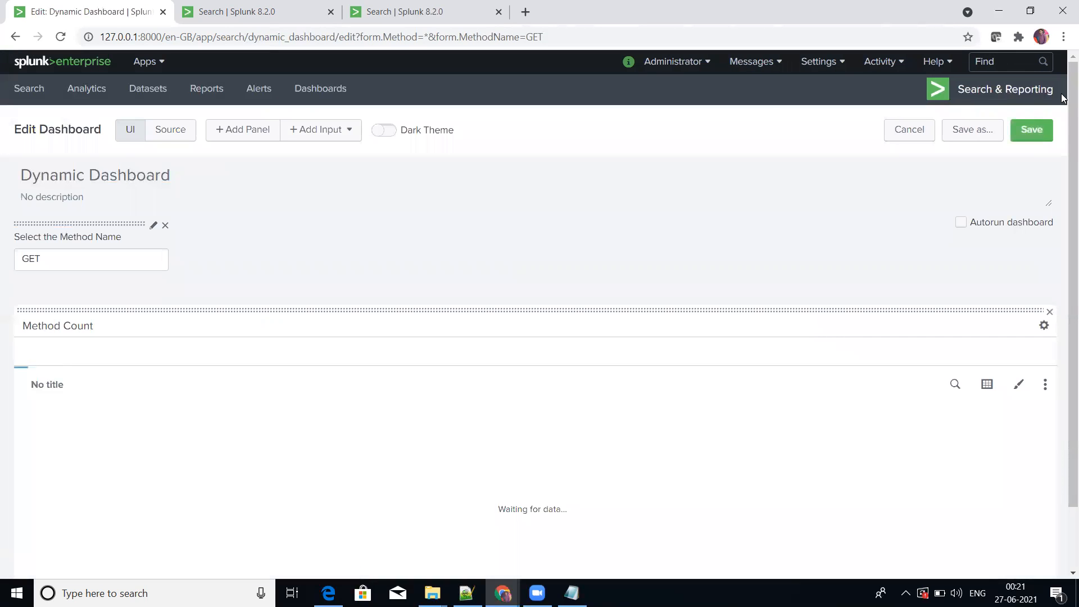
left_click(1037, 131)
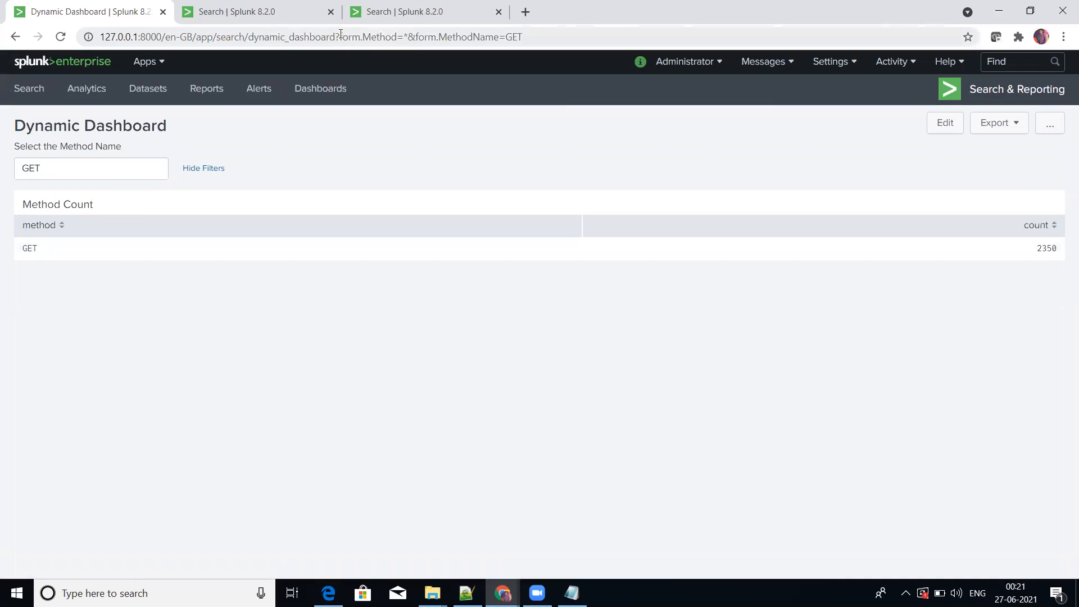
Reload the dashboard without its URL parameters and filter the Method Count panel by GET.
left_click_drag(336, 37, 722, 81)
key("BackSpace")
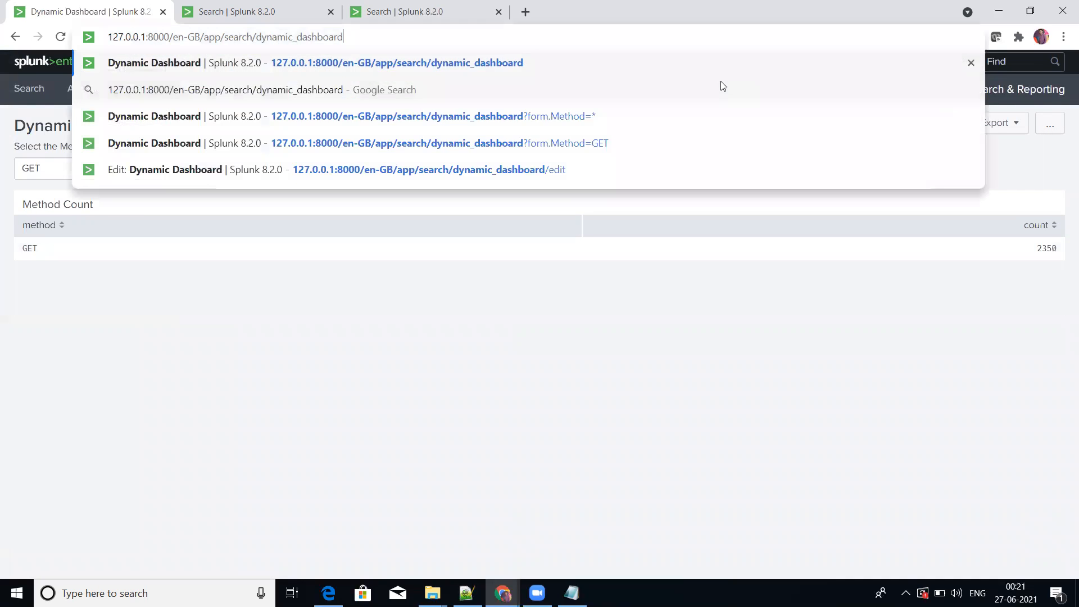
key("Return")
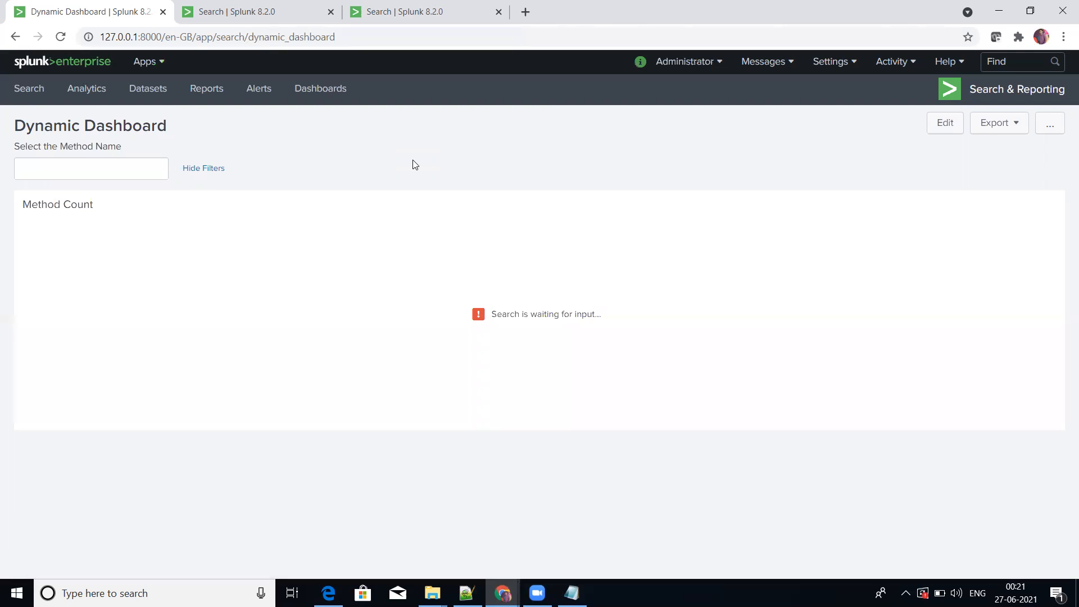
left_click(147, 169)
type("GET")
key("Return")
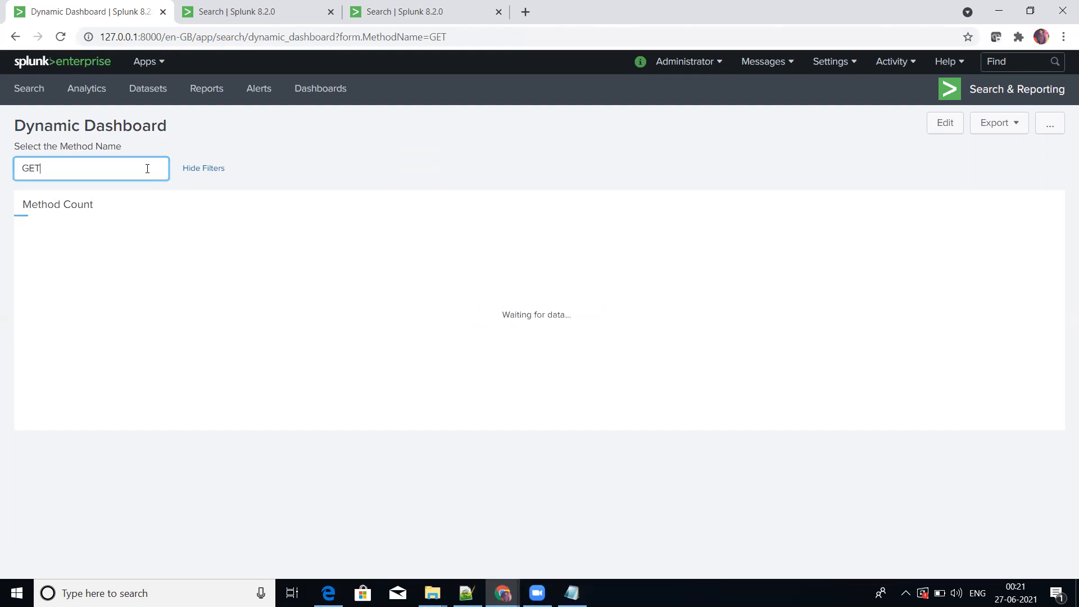
Filter the Method Count panel by POST using the text input.
left_click_drag(82, 176, 1, 154)
type("PoST")
key("BackSpace")
key("BackSpace")
key("BackSpace")
type("OST")
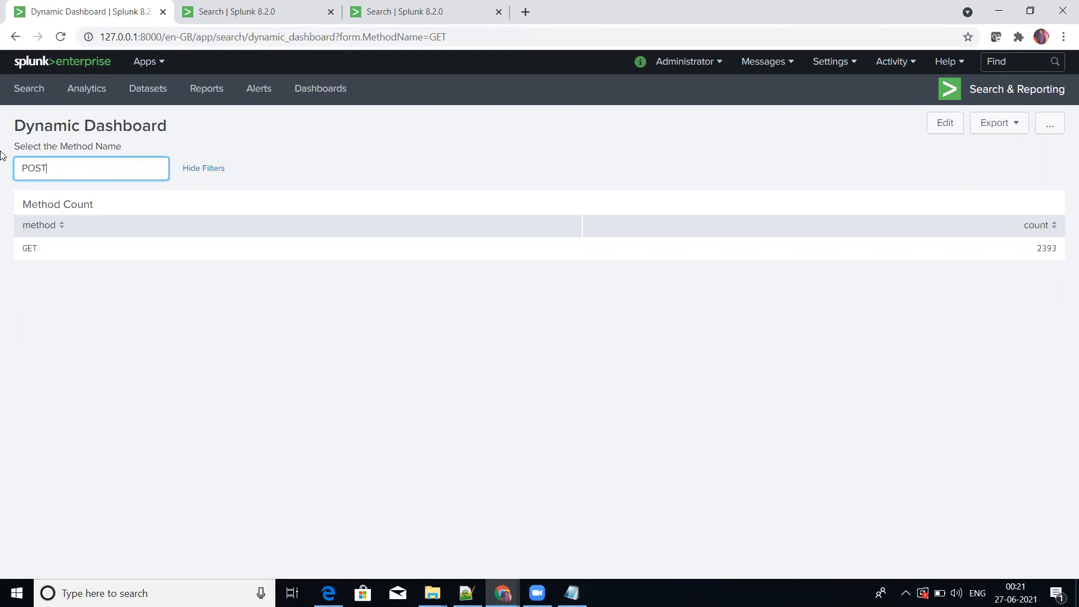
key("Return")
Replace the method name in the text input with the wildcard * to request all methods.
key("BackSpace")
key("BackSpace")
key("BackSpace")
key("BackSpace")
type("*")
key("Return")
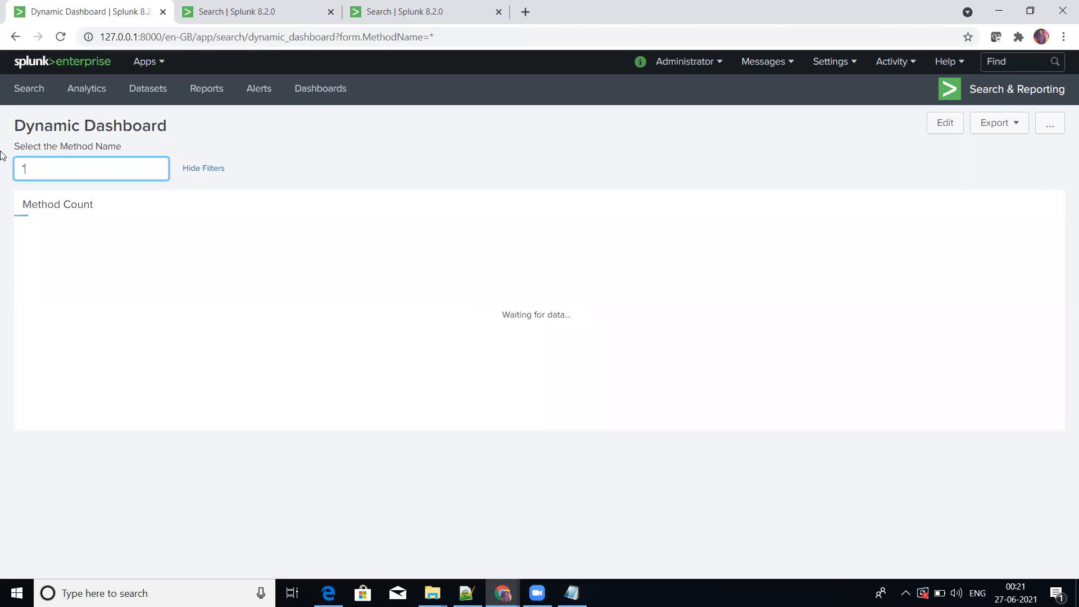
Filter the Method Count panel by DELETE using the text input.
key("BackSpace")
type("DELETE")
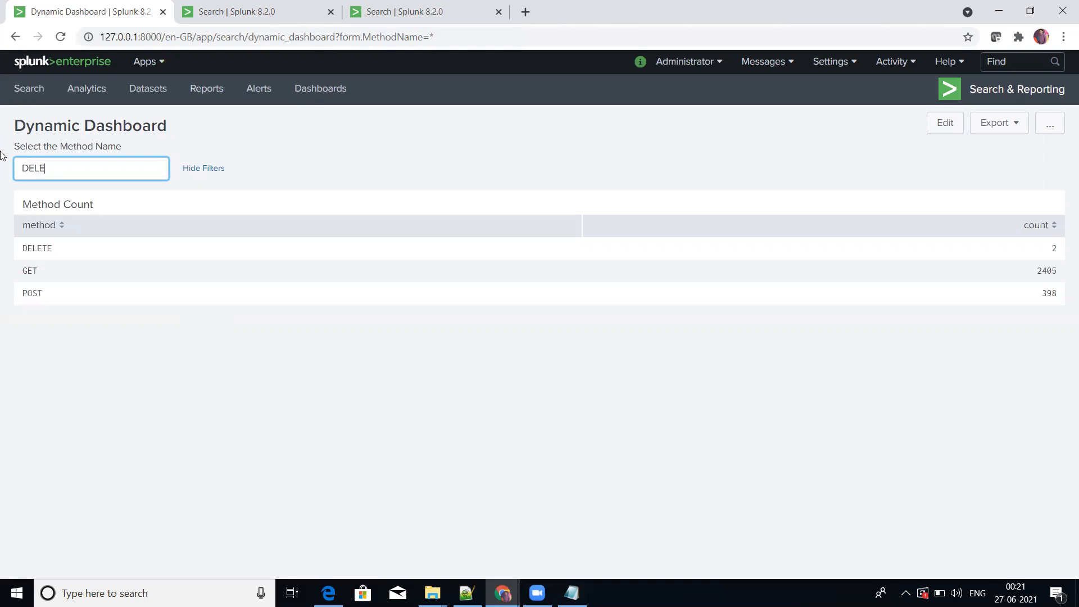
key("Return")
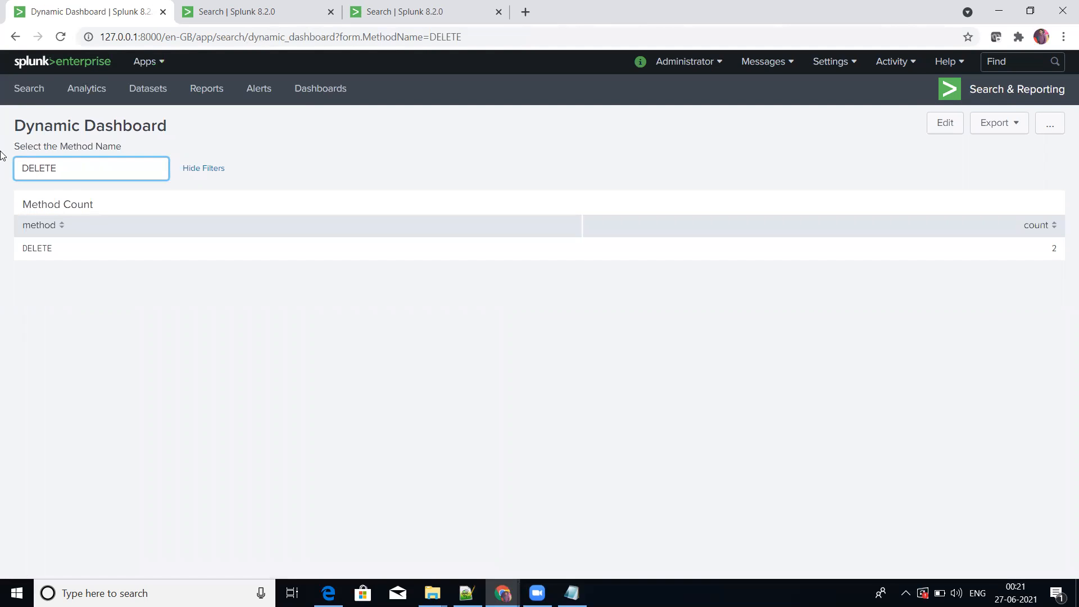
Set the method name text input's default value to *, apply the settings and save the dashboard.
left_click(956, 122)
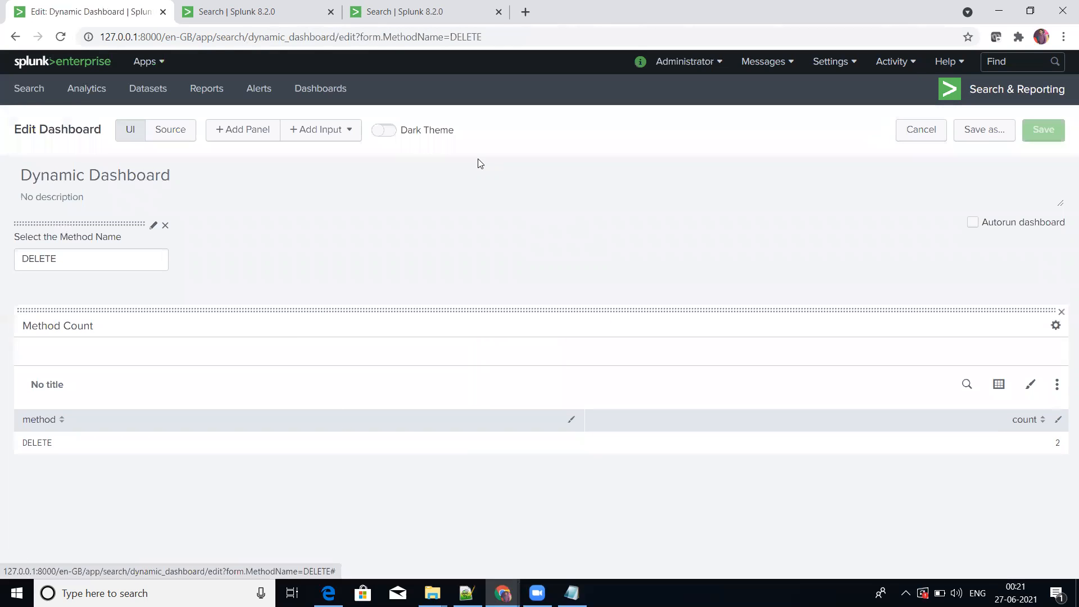
left_click(154, 225)
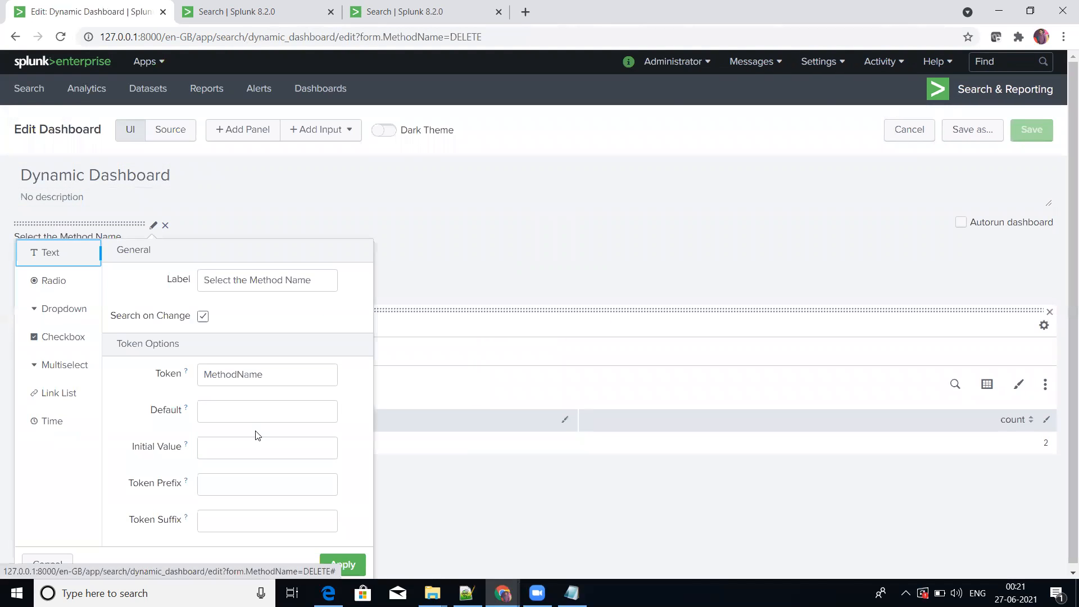
left_click(263, 410)
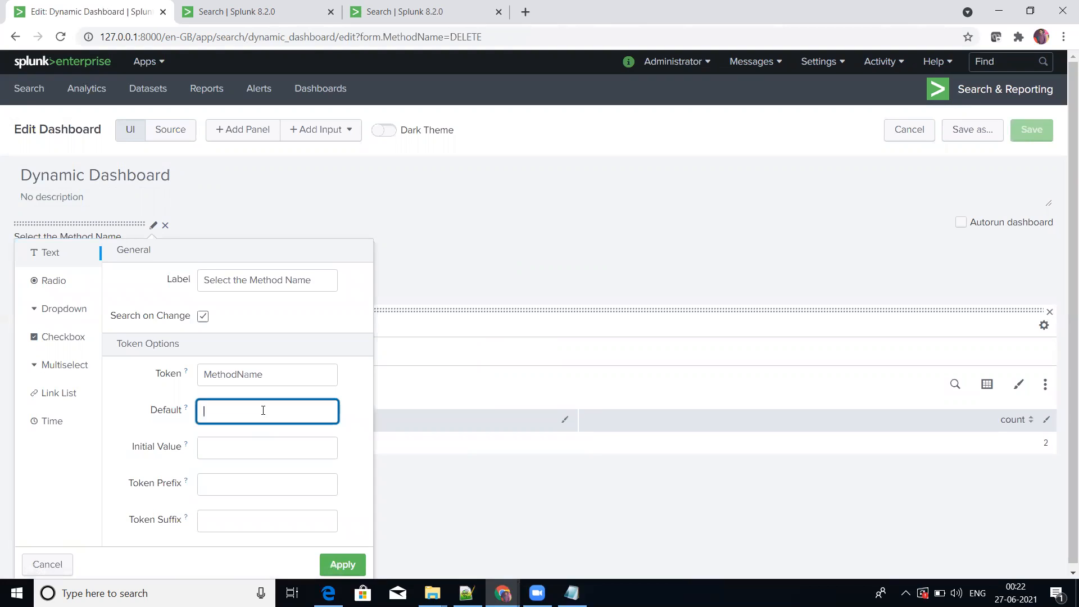
type("*")
left_click(342, 564)
left_click(1042, 132)
Reopen the dashboard without URL parameters to check the default value, and filter the panel by GET.
left_click_drag(336, 37, 795, 122)
key("BackSpace")
key("Return")
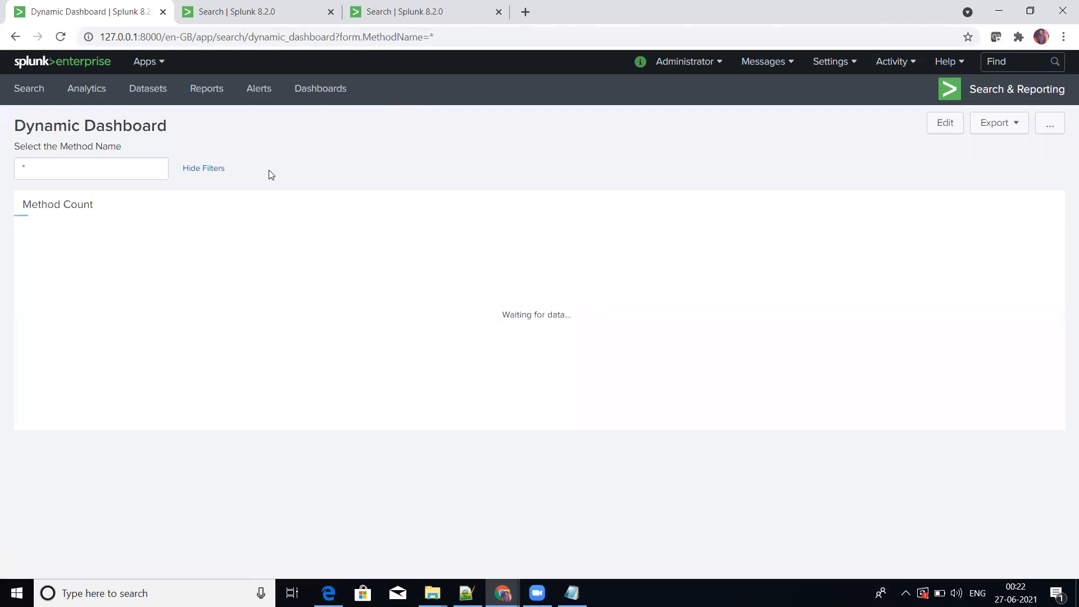
left_click(73, 172)
type("GET")
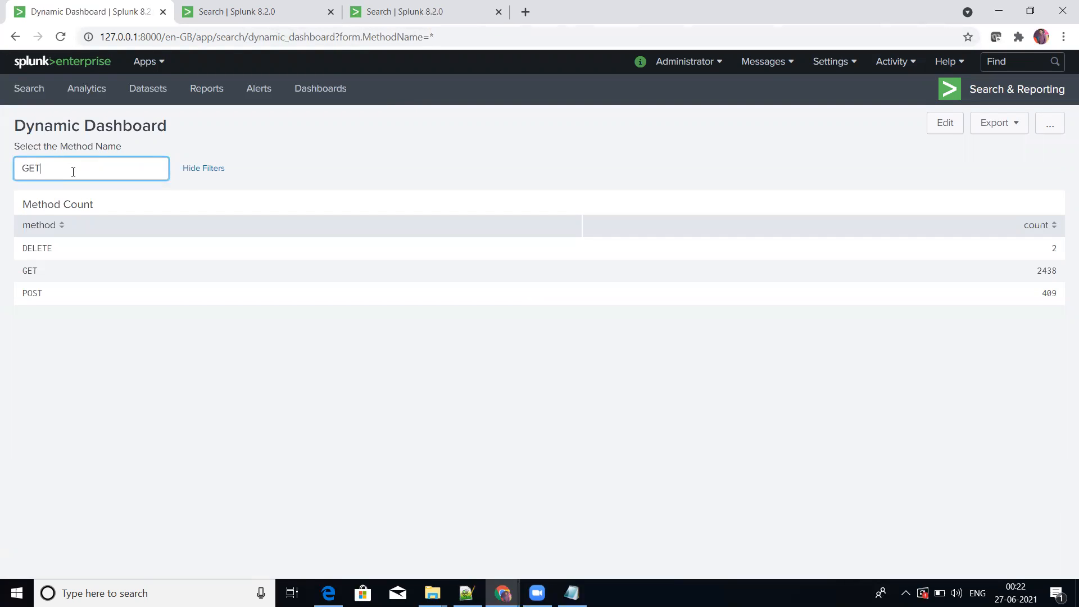
key("Return")
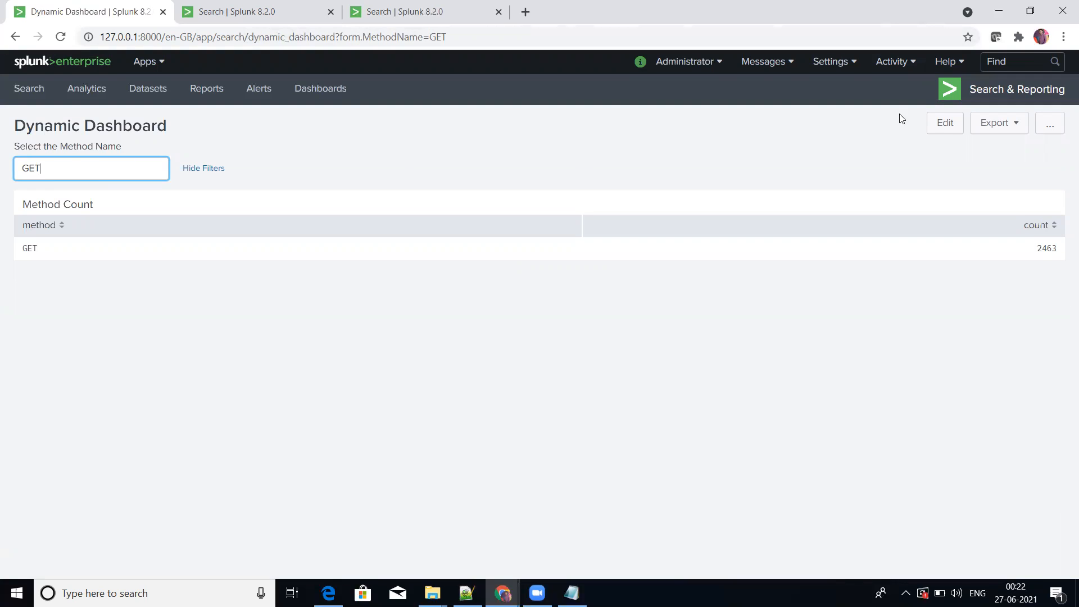
Look through the input types that can be added in edit mode and leave editing without adding one.
left_click(938, 122)
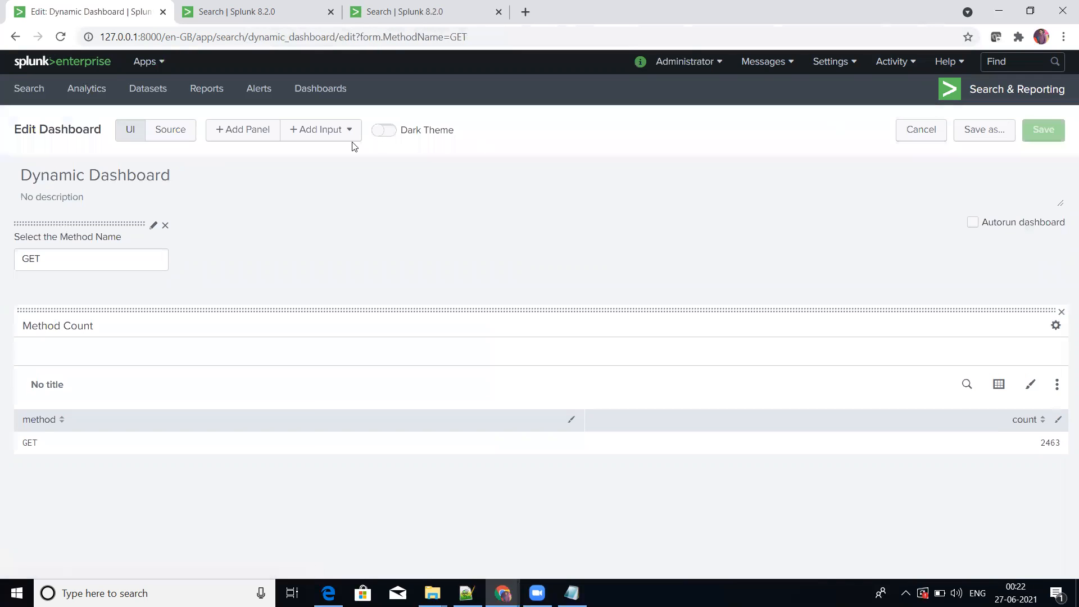
left_click(348, 135)
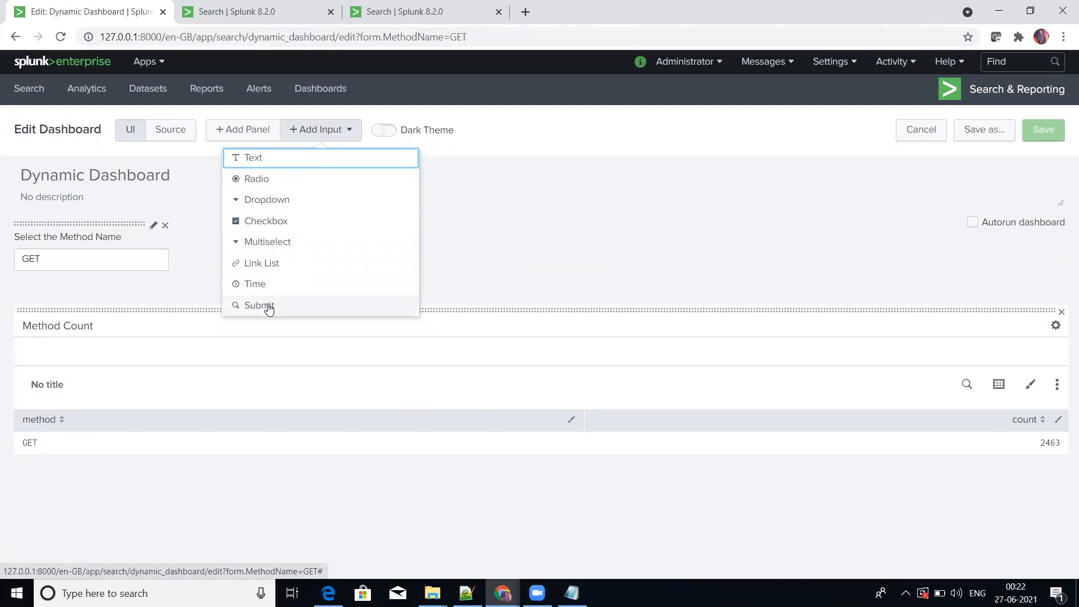
left_click(577, 273)
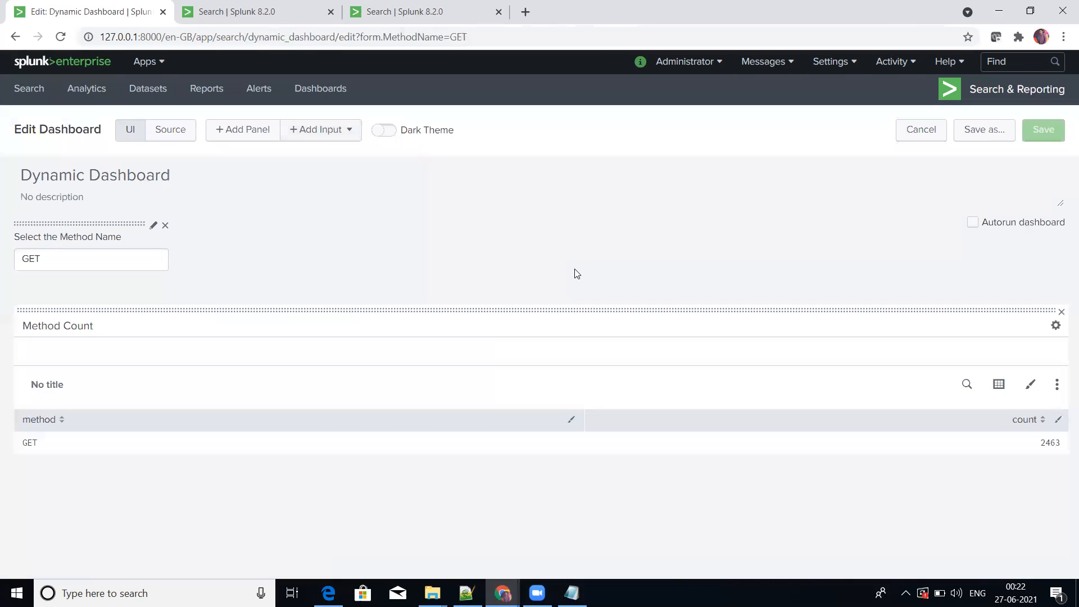
left_click(917, 132)
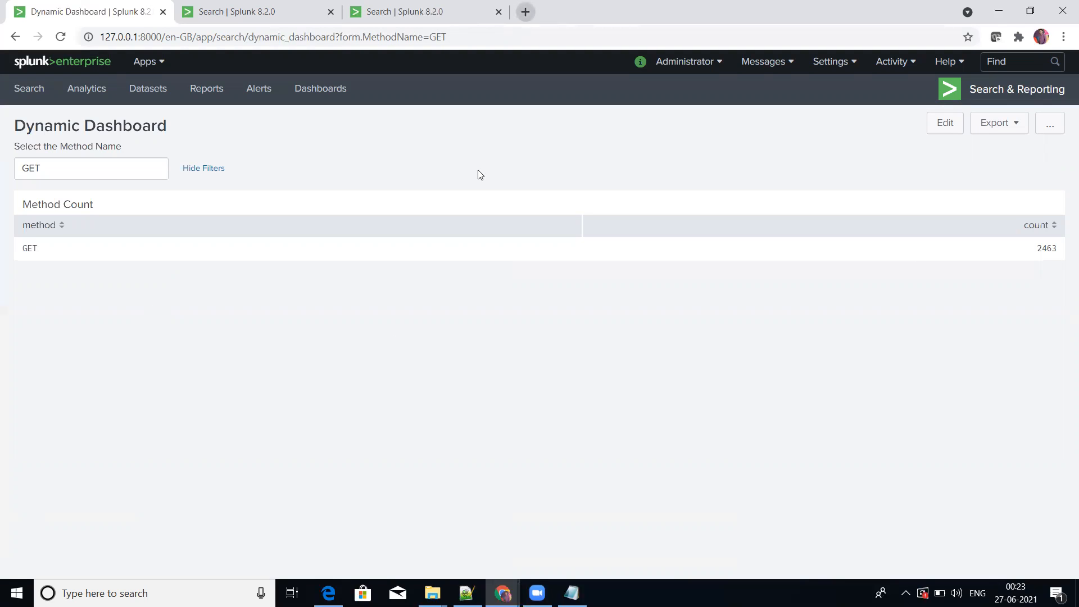
Open splunkonbigdata.com in a new browser tab and show the Development topics in its Splunk category.
key("ctrl+t")
type("splunk")
key("Return")
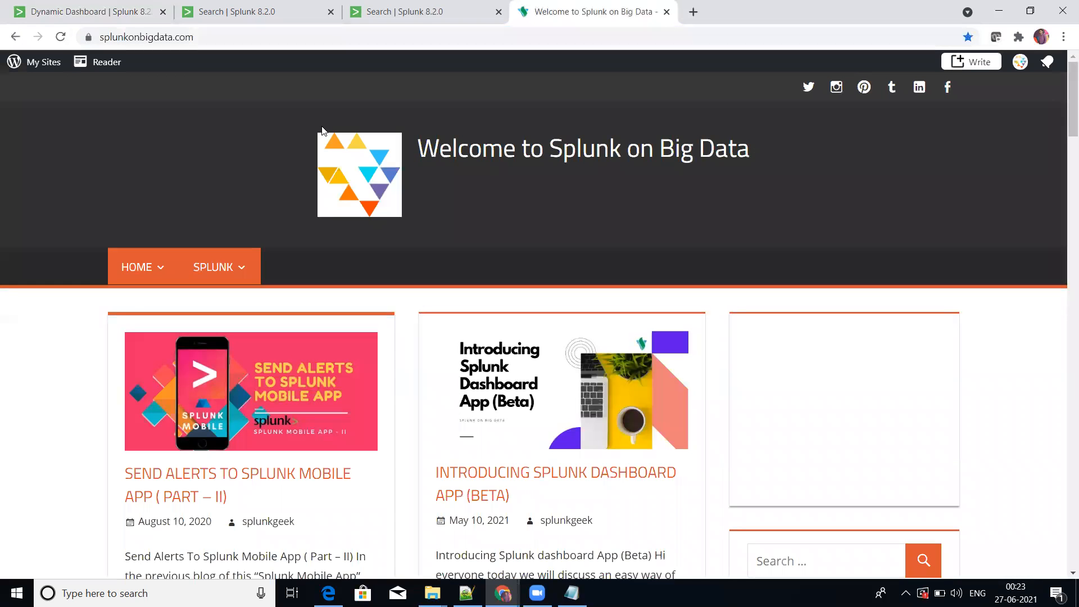
mouse_move(241, 276)
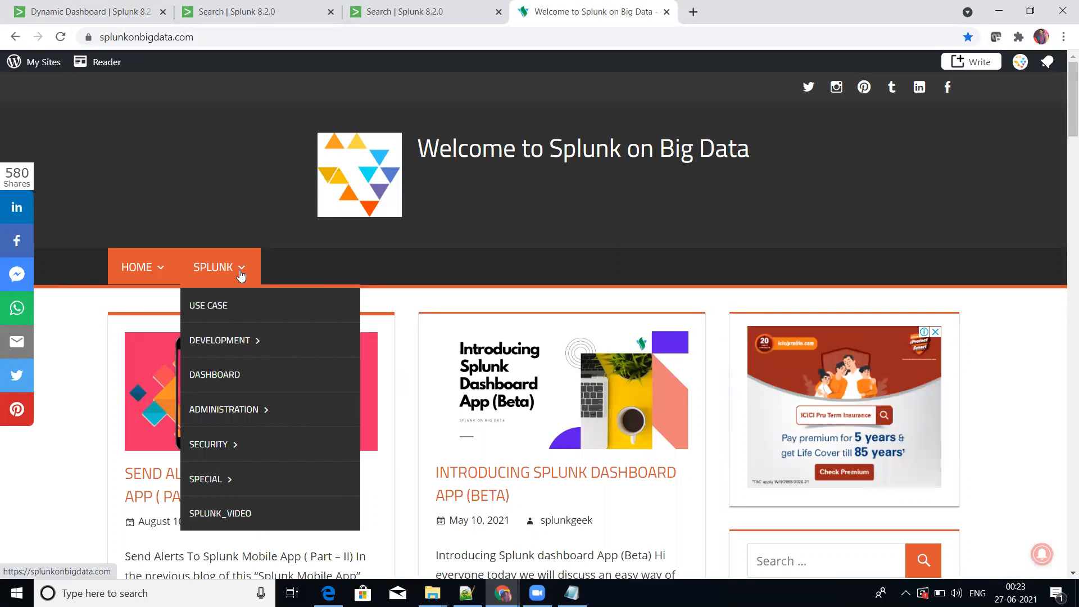
mouse_move(264, 341)
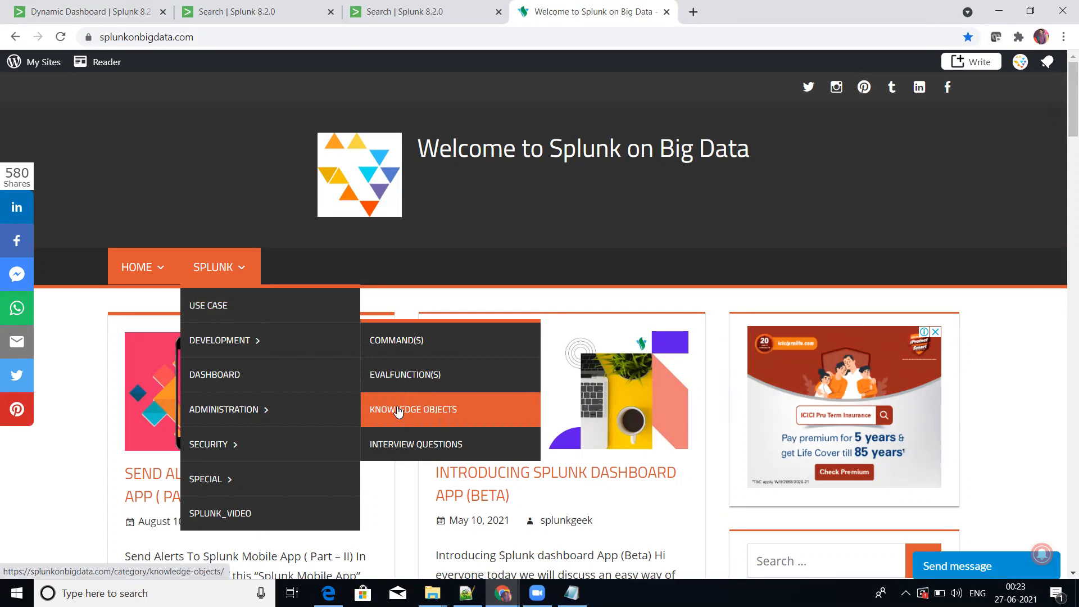
Show the Administration, Security and Special topics in the site's Splunk category.
mouse_move(249, 414)
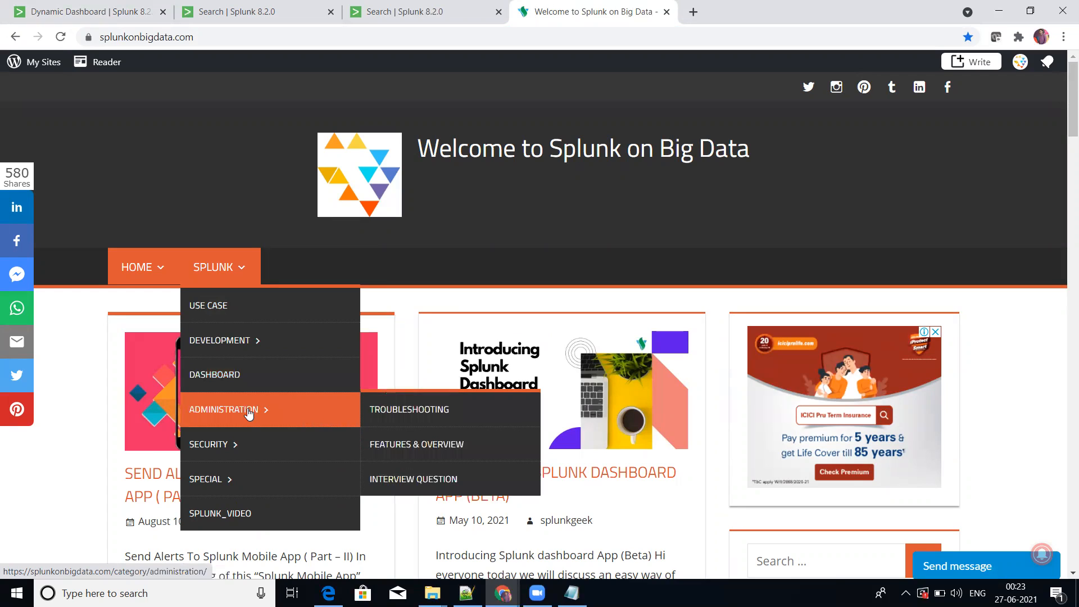
mouse_move(246, 450)
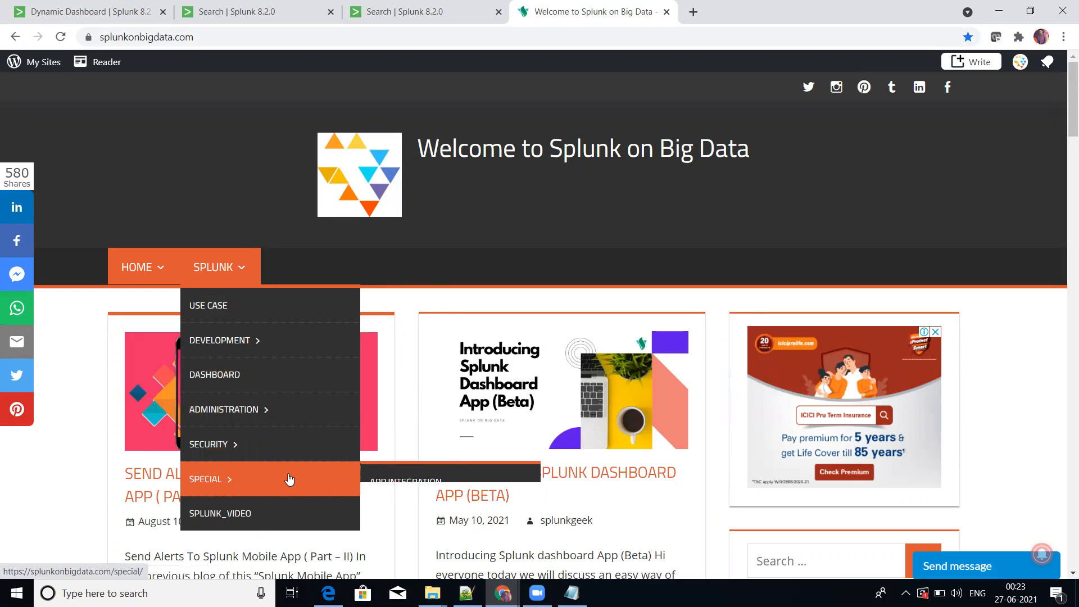
mouse_move(287, 480)
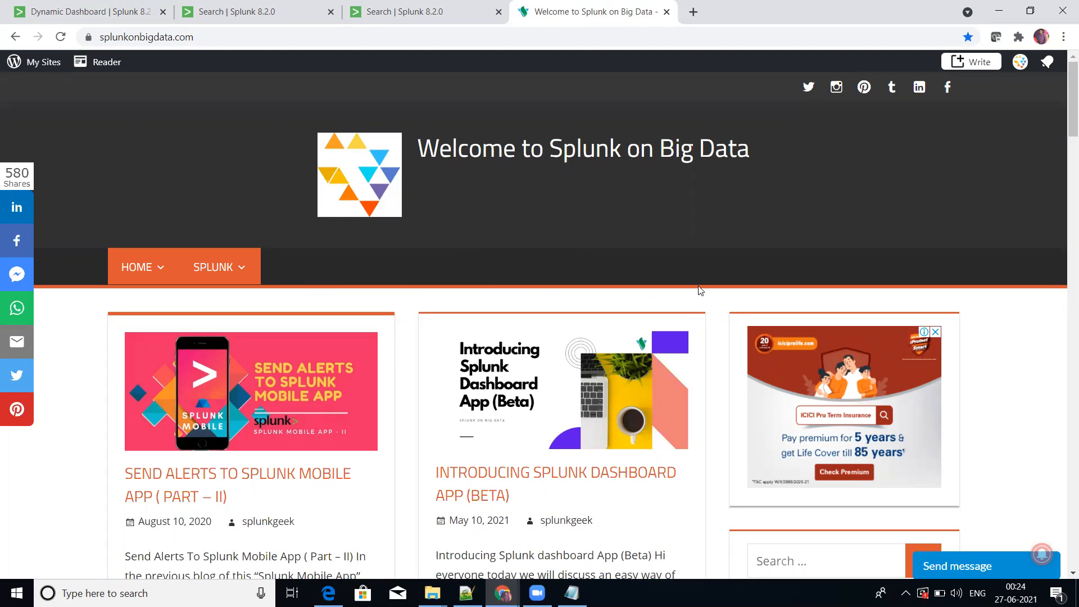
Open the site's linked LinkedIn company page, look over its updates, and return to the Splunk search on method counts.
left_click(918, 89)
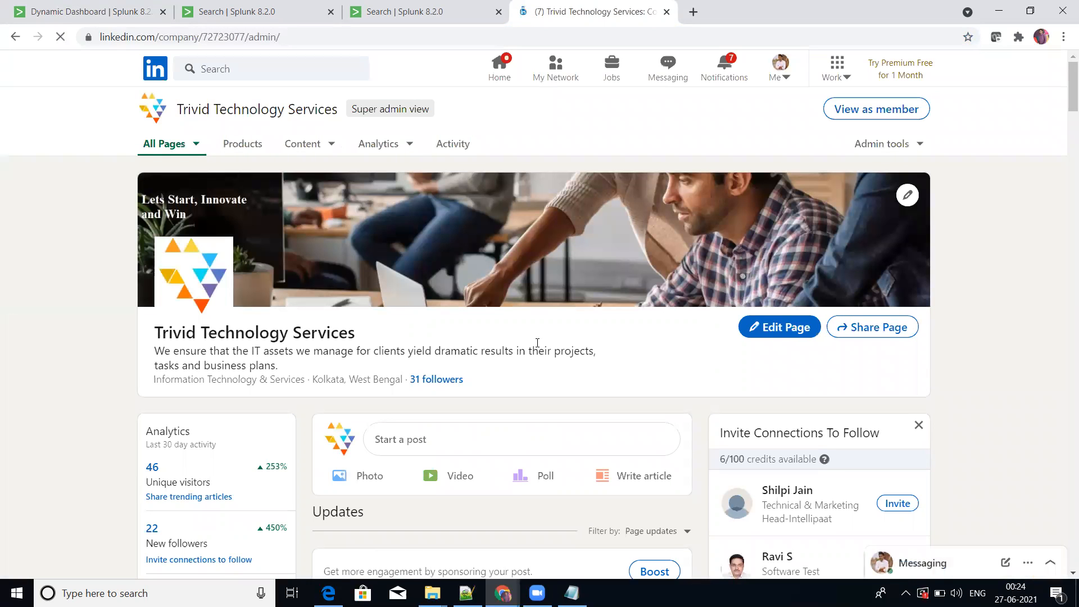
scroll(537, 344, "down", 3)
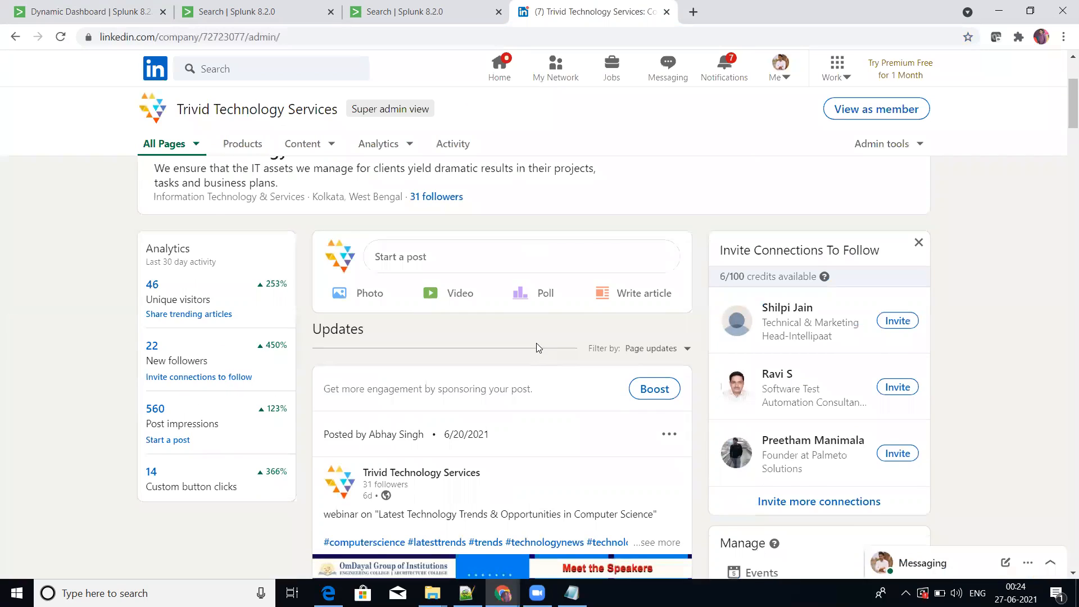
scroll(536, 343, "up", 3)
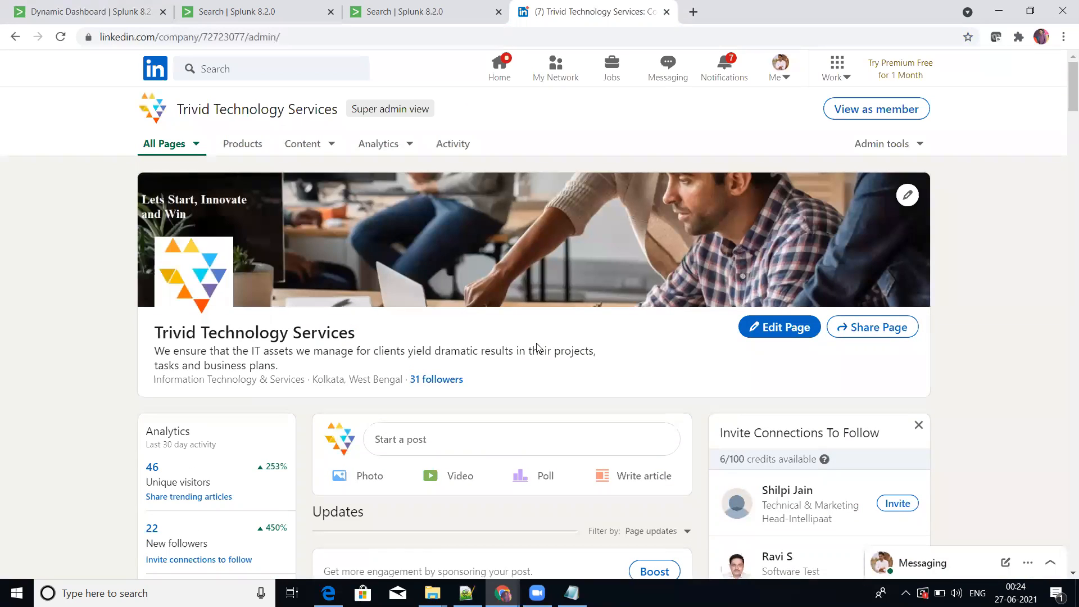
left_click(267, 7)
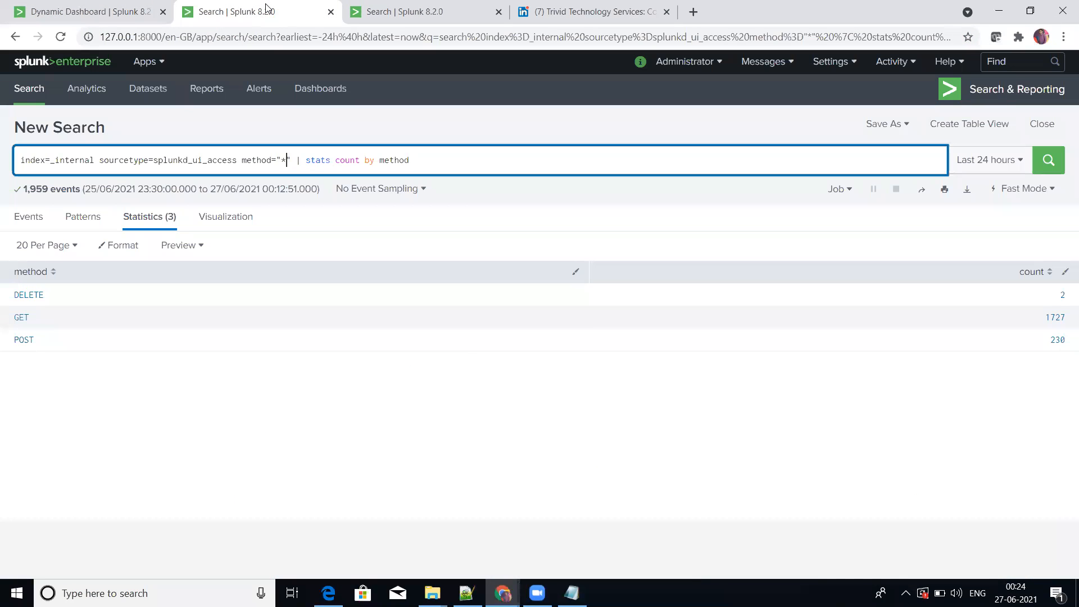